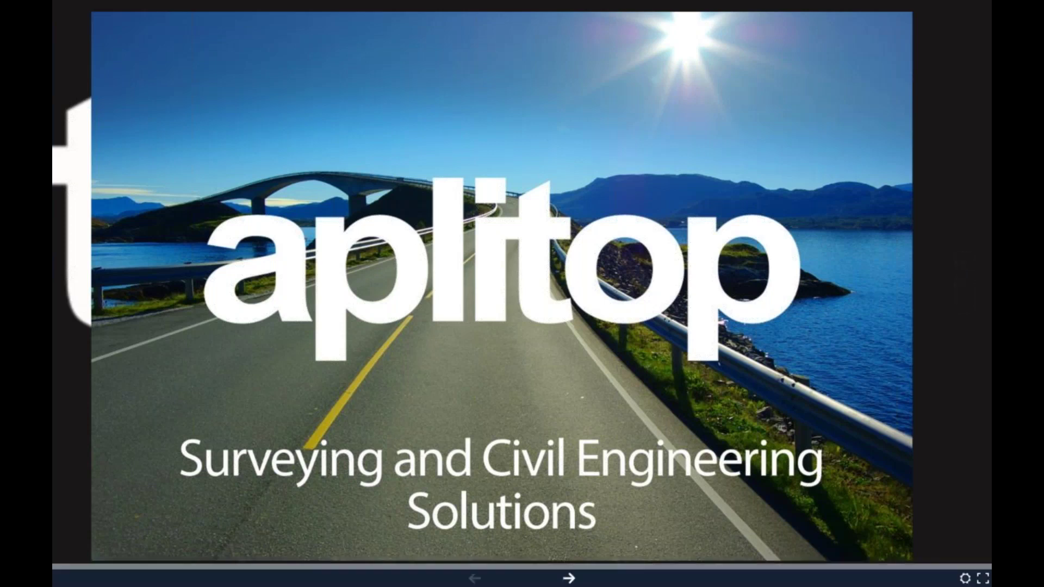
Advance the aplitop Prezi from the title slide through Who we are and International to Our success
left_click(586, 580)
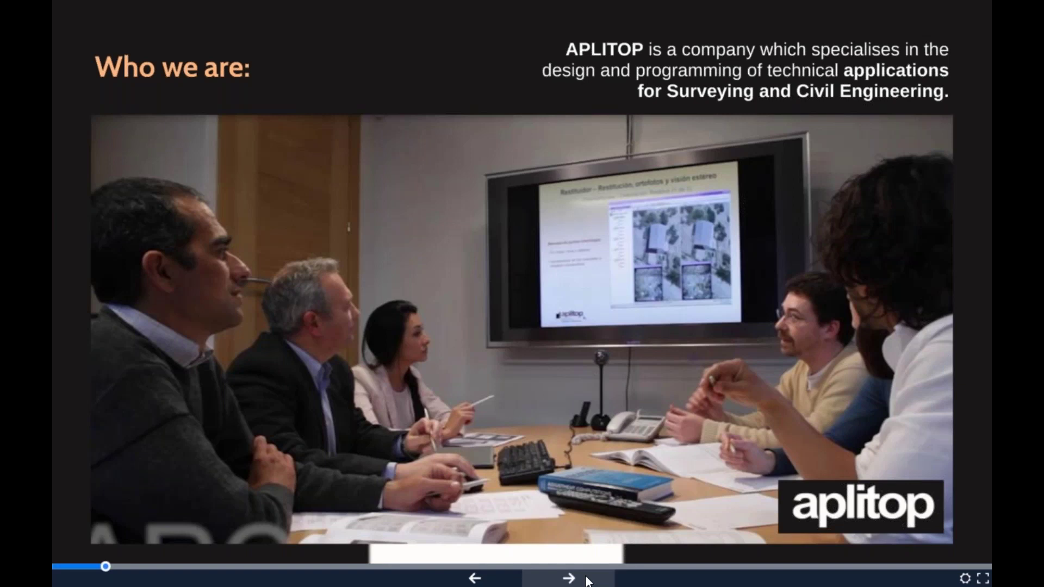
left_click(586, 580)
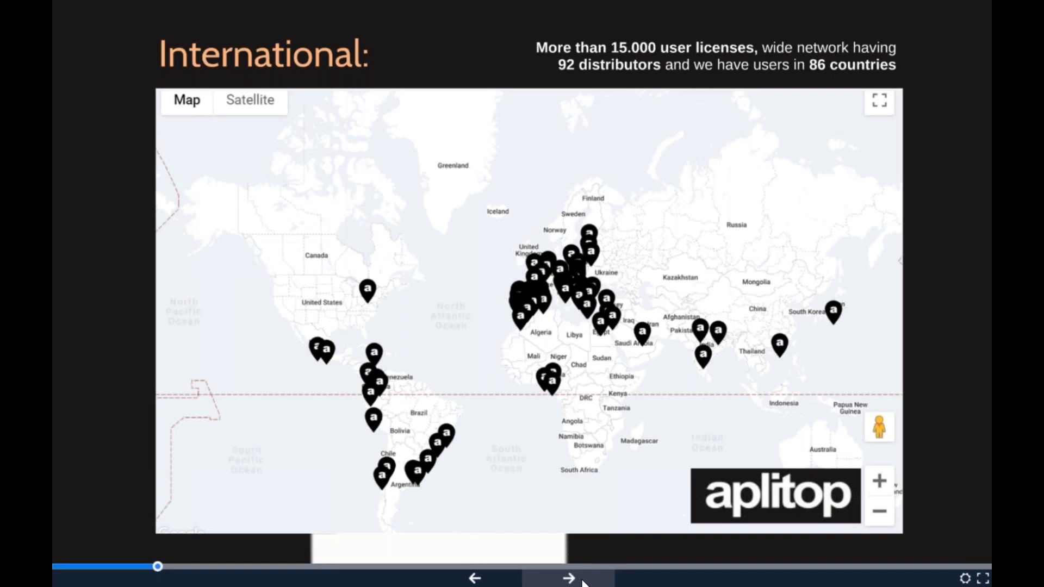
left_click(581, 582)
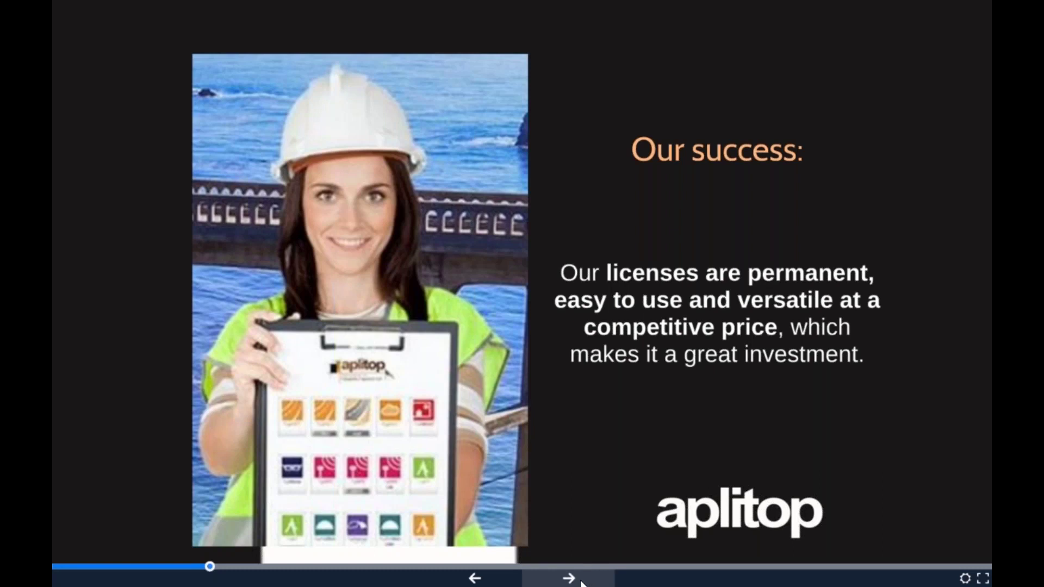
Step the Prezi through After-sales Service, Training and Quality slides toward Innovation
left_click(570, 579)
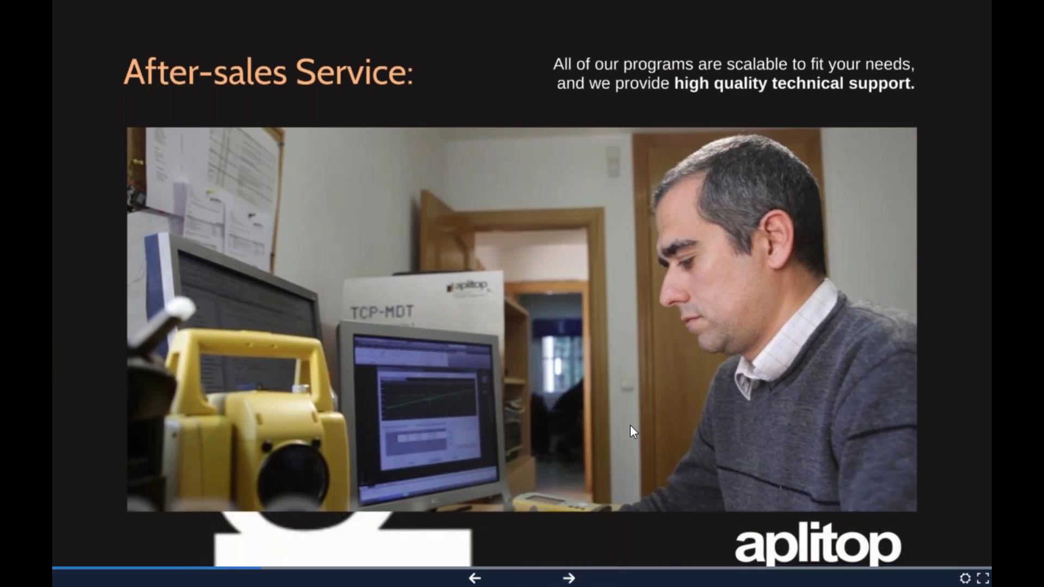
left_click(575, 579)
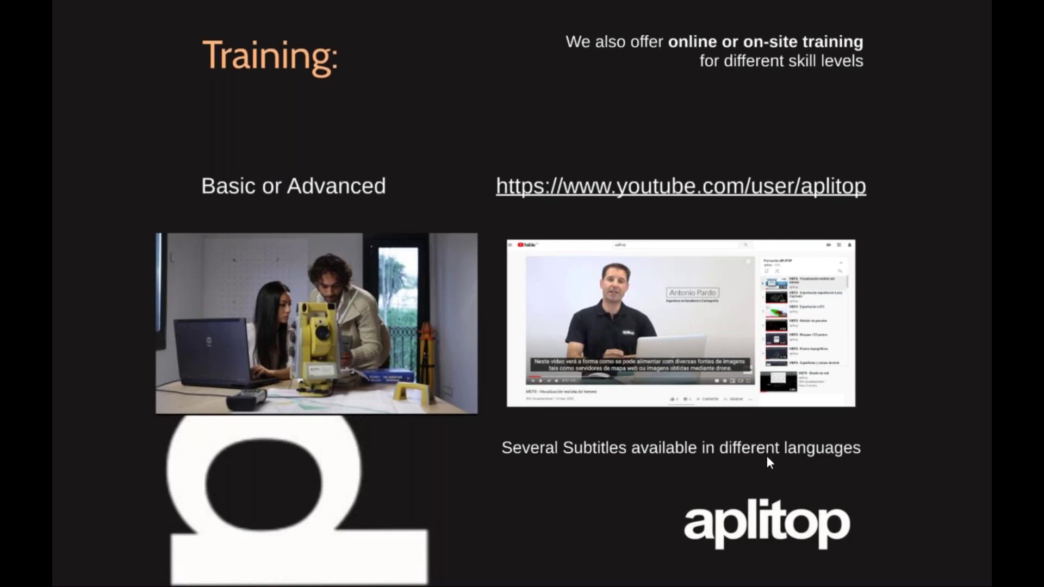
mouse_move(571, 579)
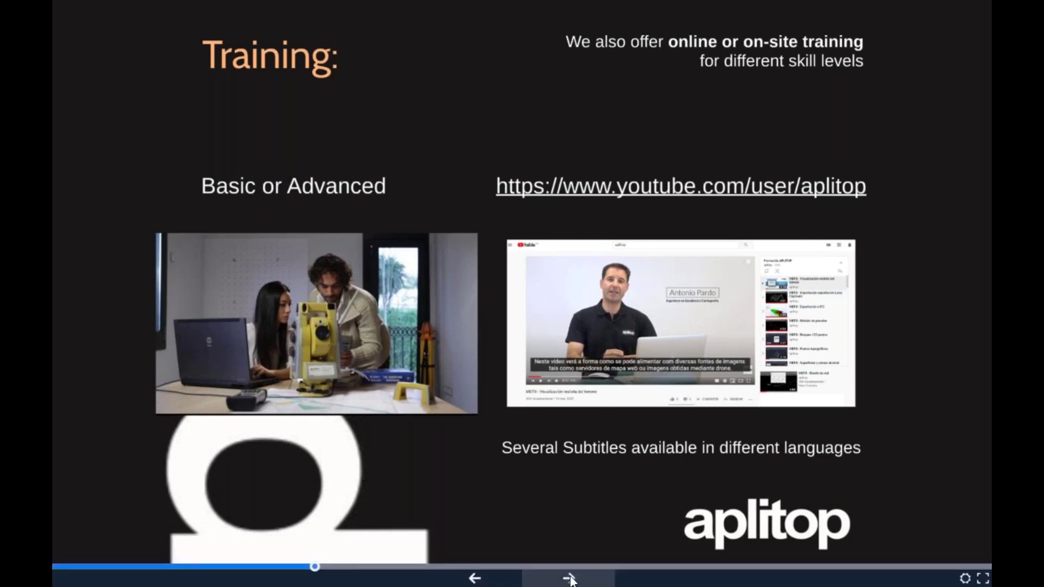
left_click(569, 579)
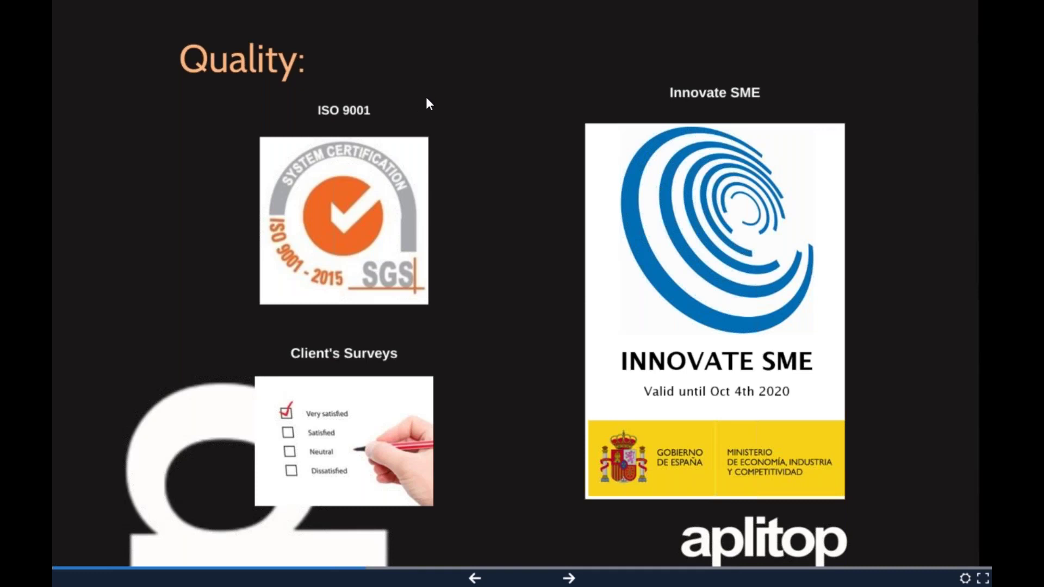
left_click(570, 578)
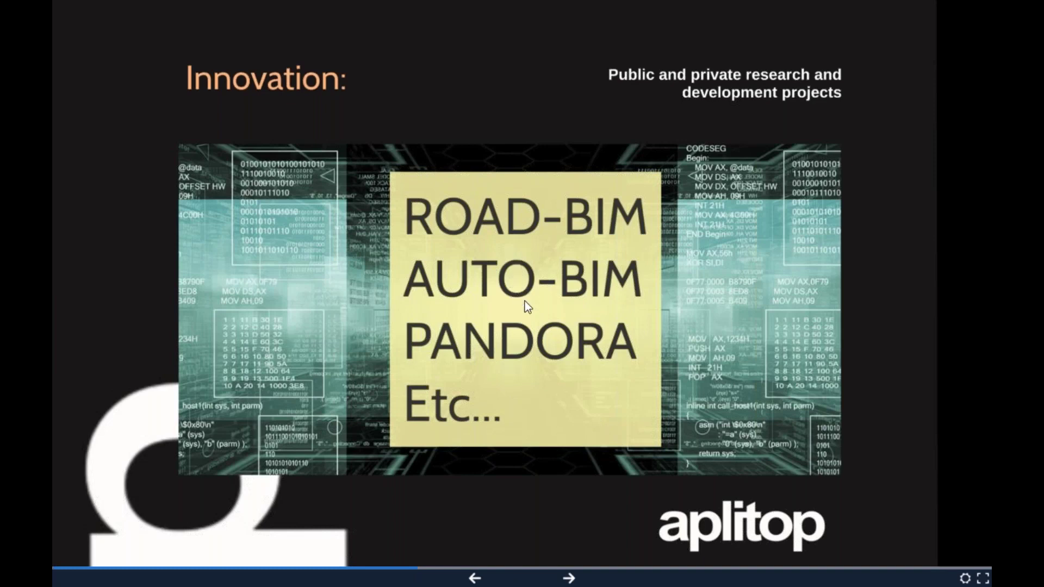
Advance the Prezi through Universities and Associations, Our Know-How and Development Partners slides
left_click(578, 580)
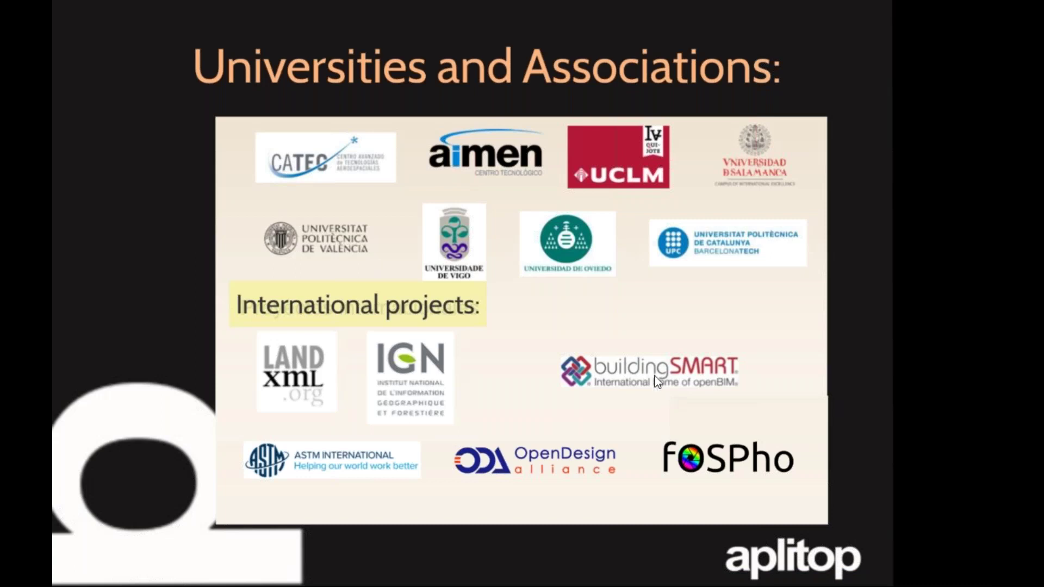
mouse_move(509, 578)
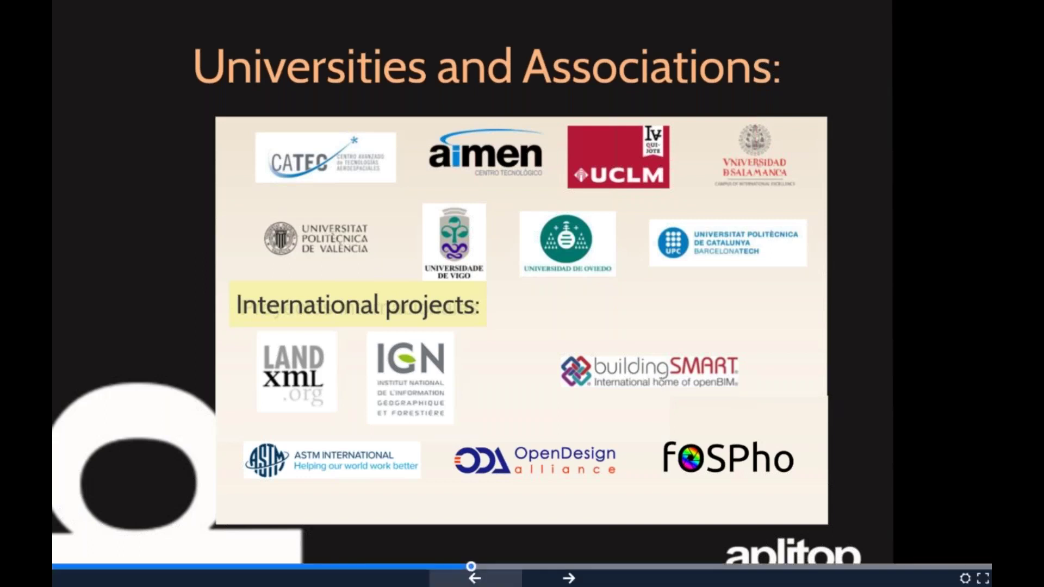
left_click(571, 578)
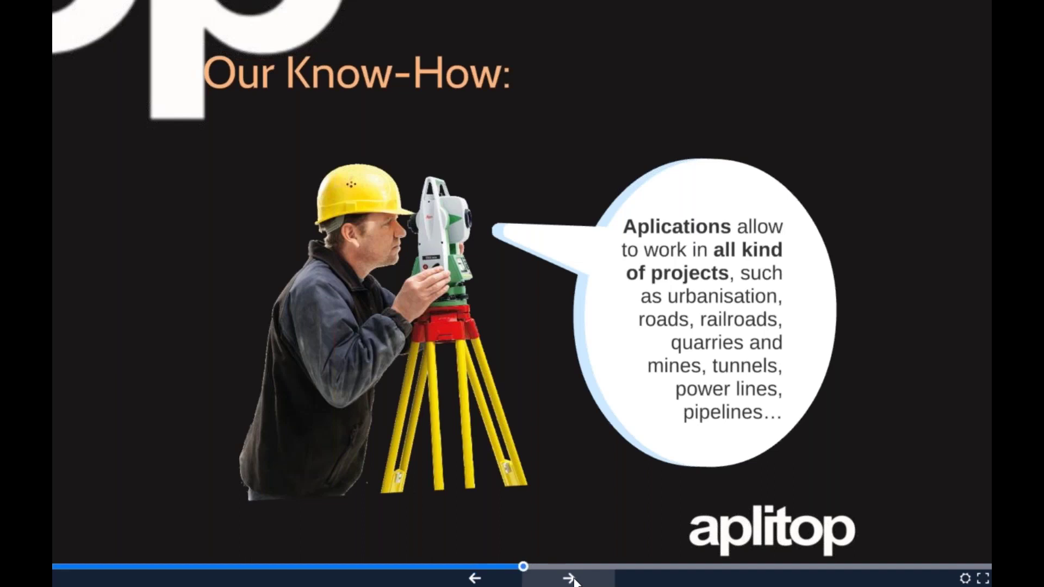
left_click(573, 580)
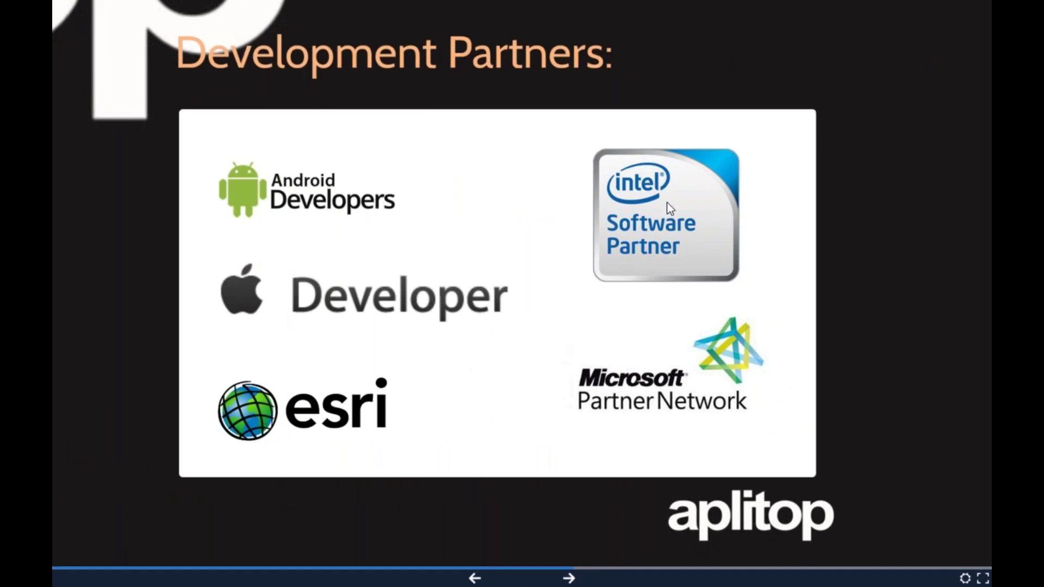
left_click(576, 580)
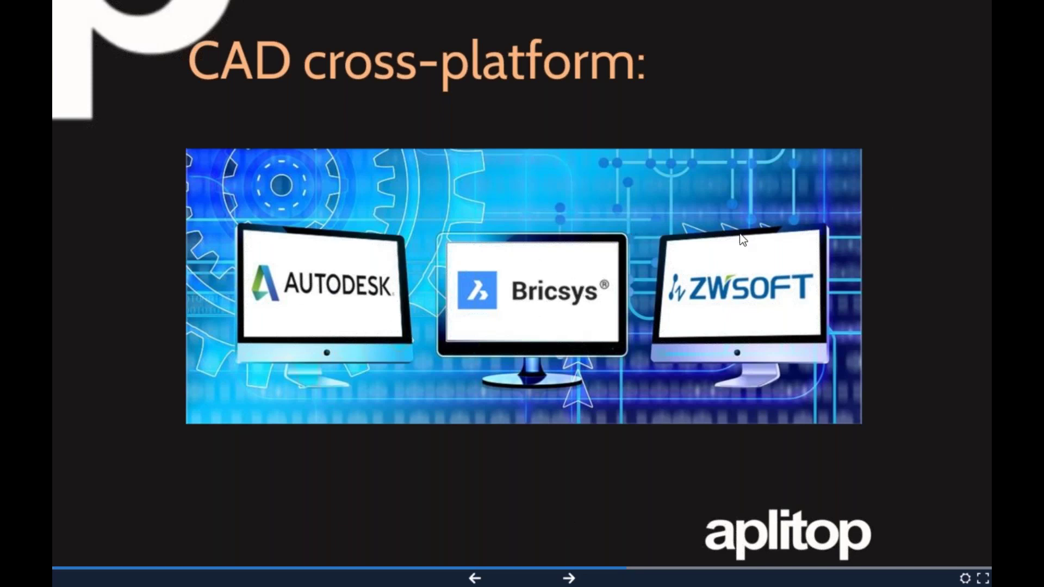
Advance through Brand Agreements, 4 range of software and Current research areas to Some national references
left_click(592, 580)
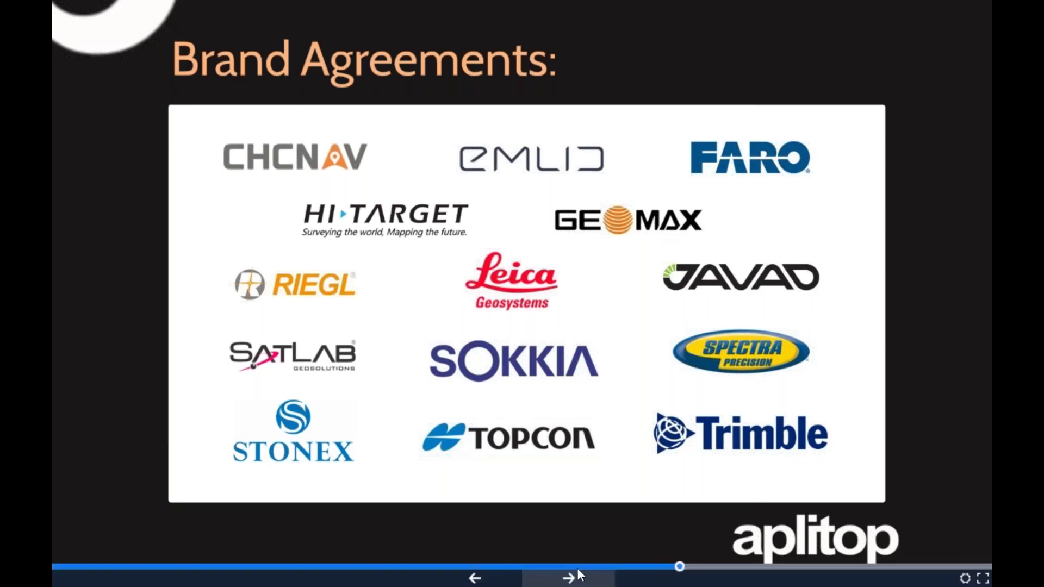
left_click(572, 579)
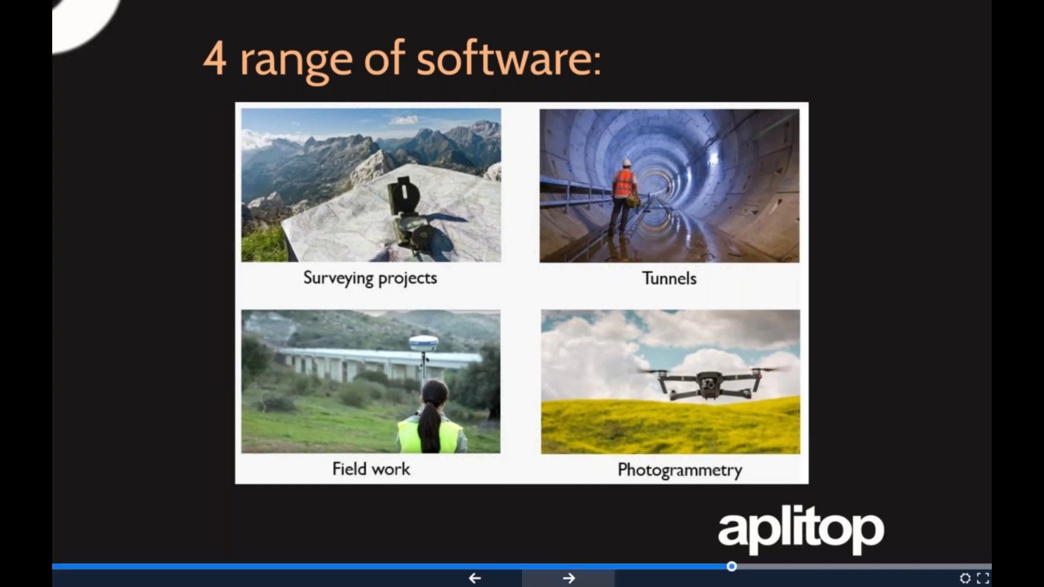
left_click(569, 579)
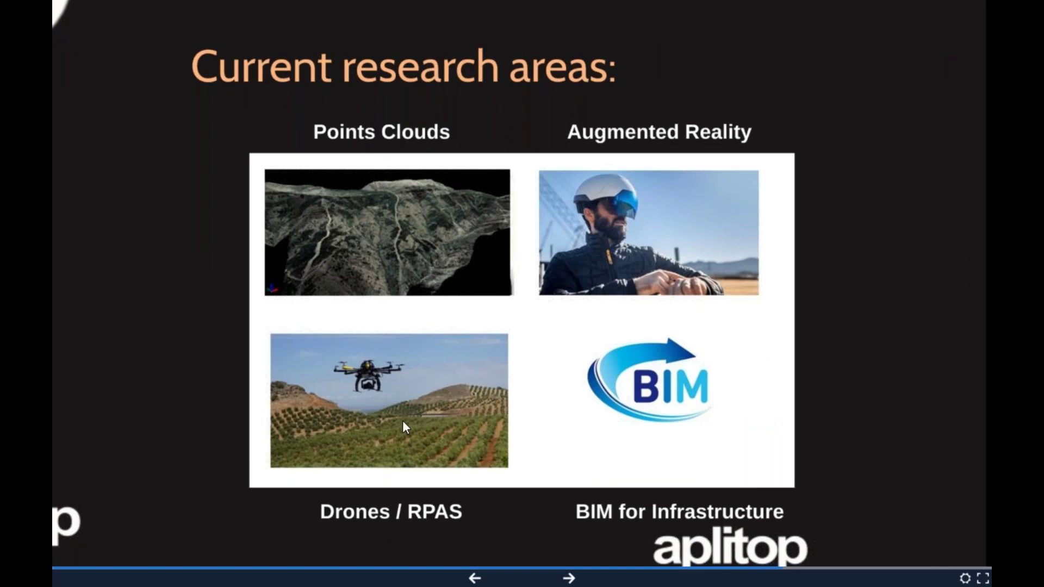
left_click(586, 580)
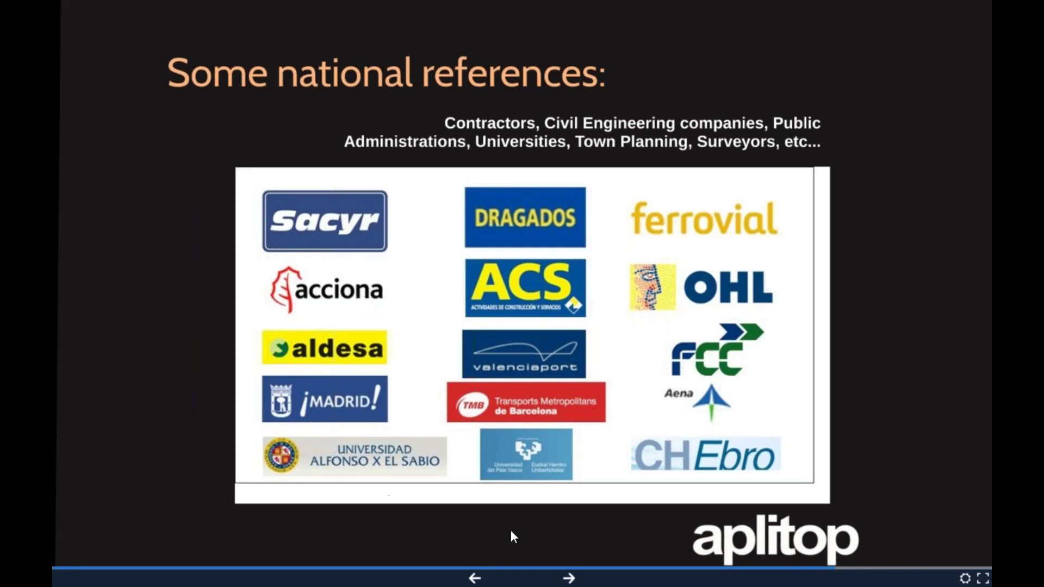
Go through the international references and Thank you slide to the end, then exit fullscreen
left_click(566, 578)
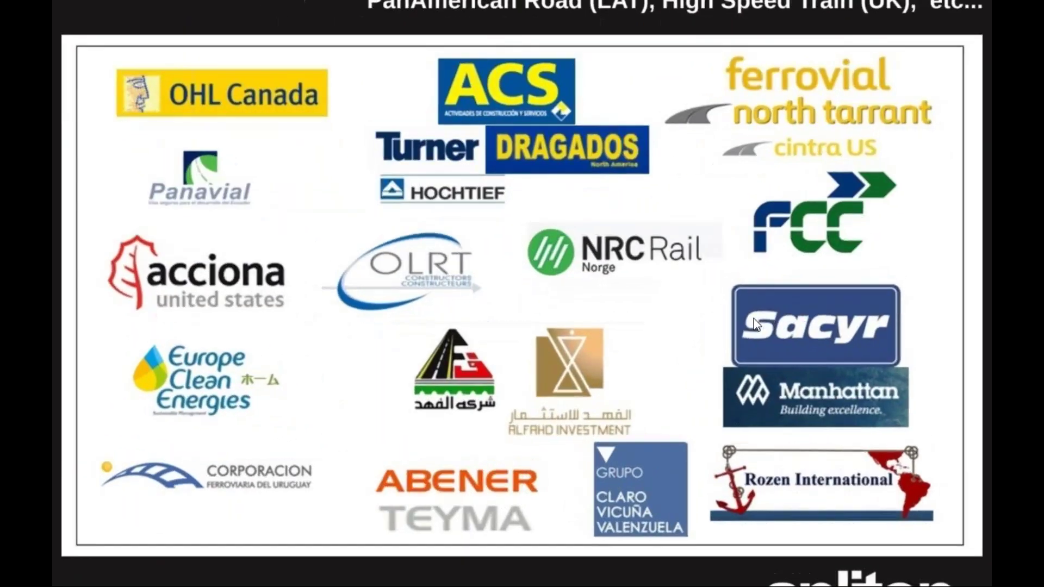
left_click(569, 578)
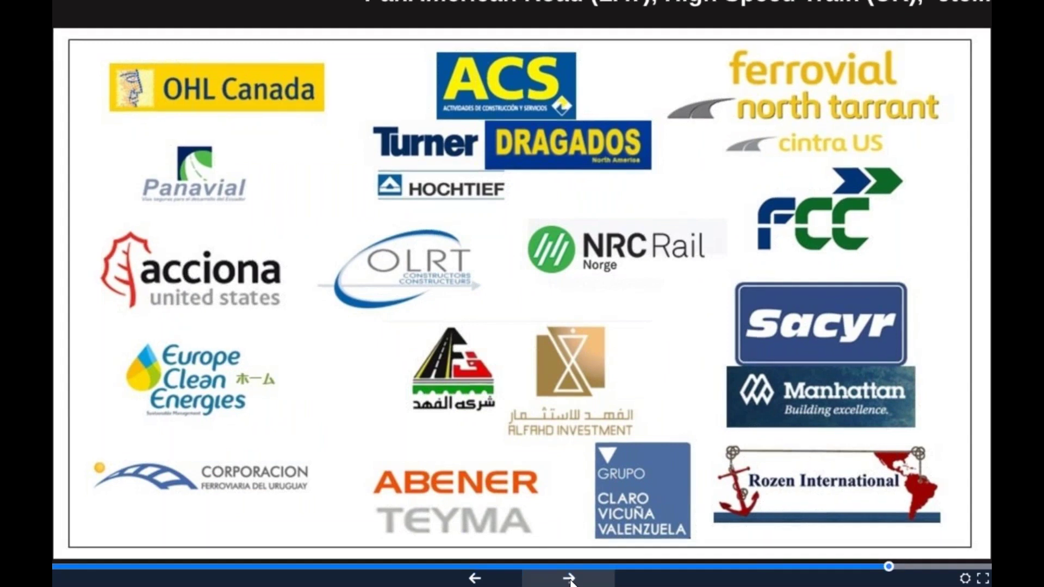
left_click(568, 578)
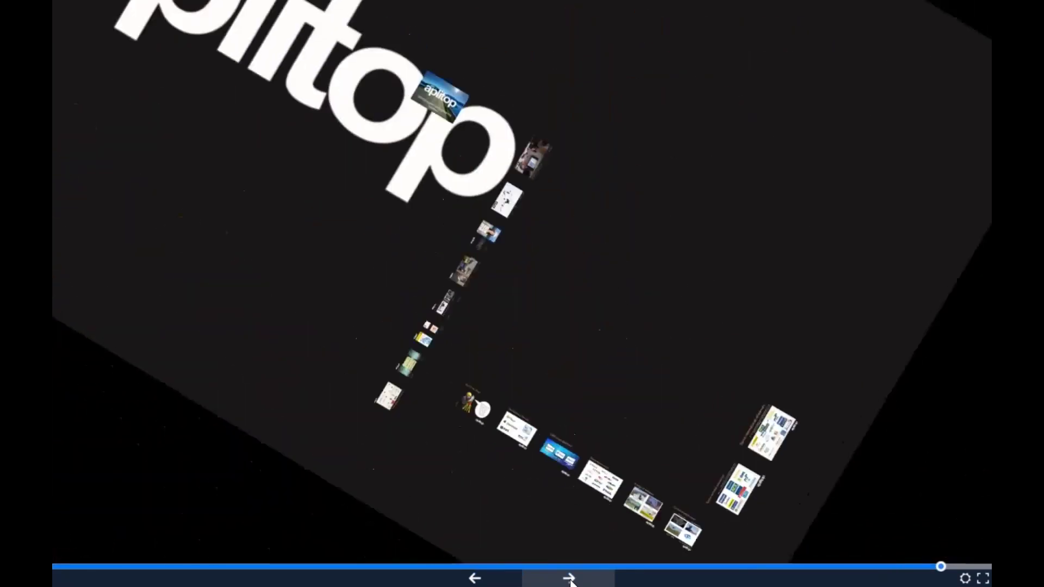
left_click(568, 578)
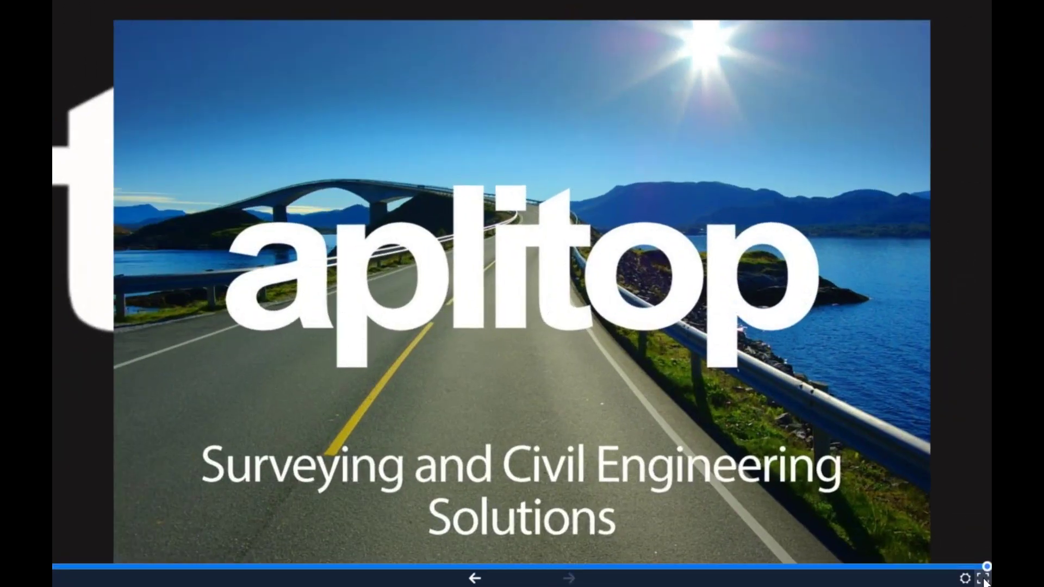
left_click(983, 578)
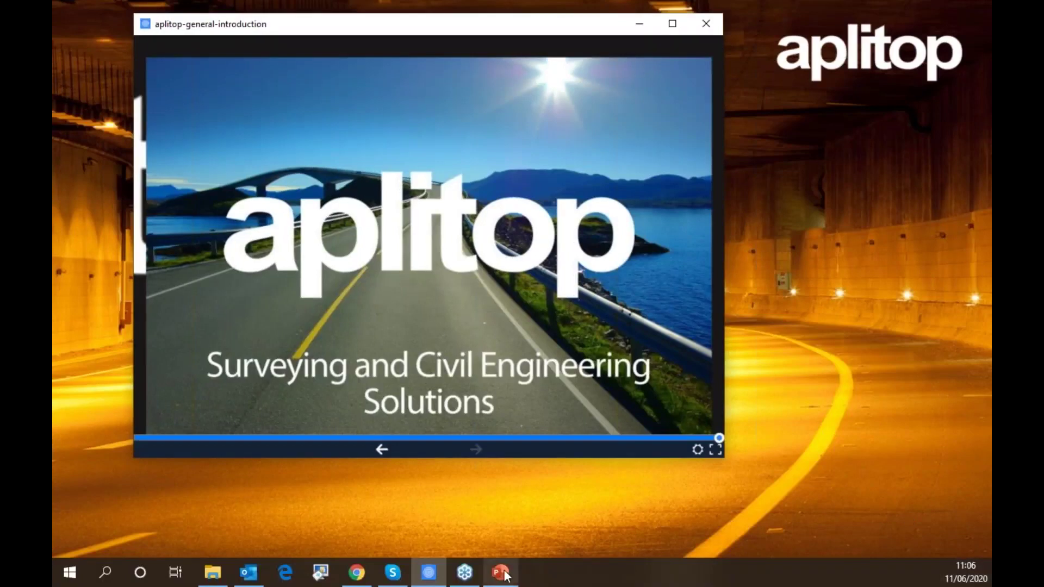
Start the PowerPoint webinar slideshow from slide one and advance to Versions and Modules
key("alt+Tab")
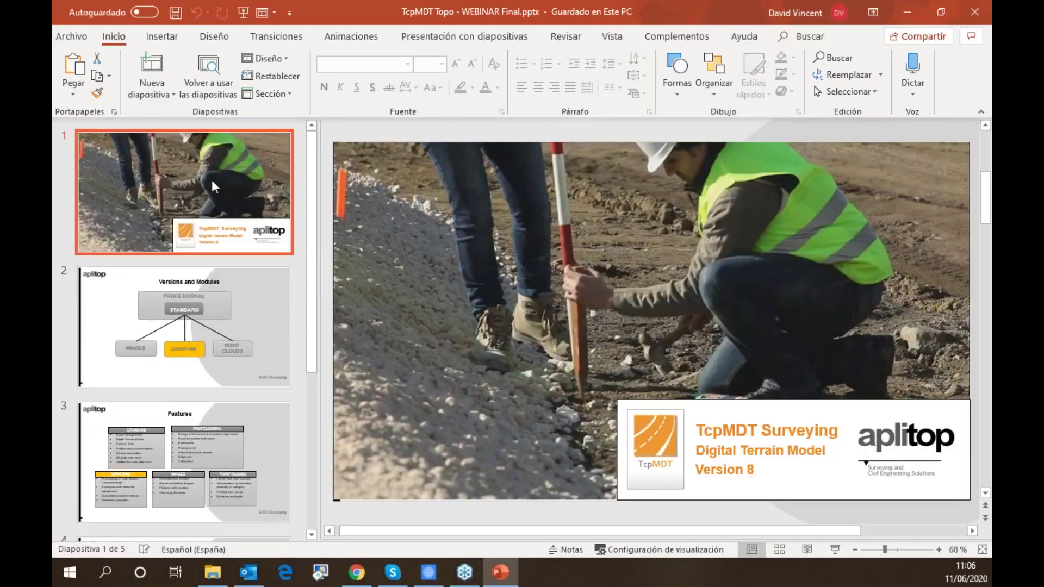
left_click(835, 550)
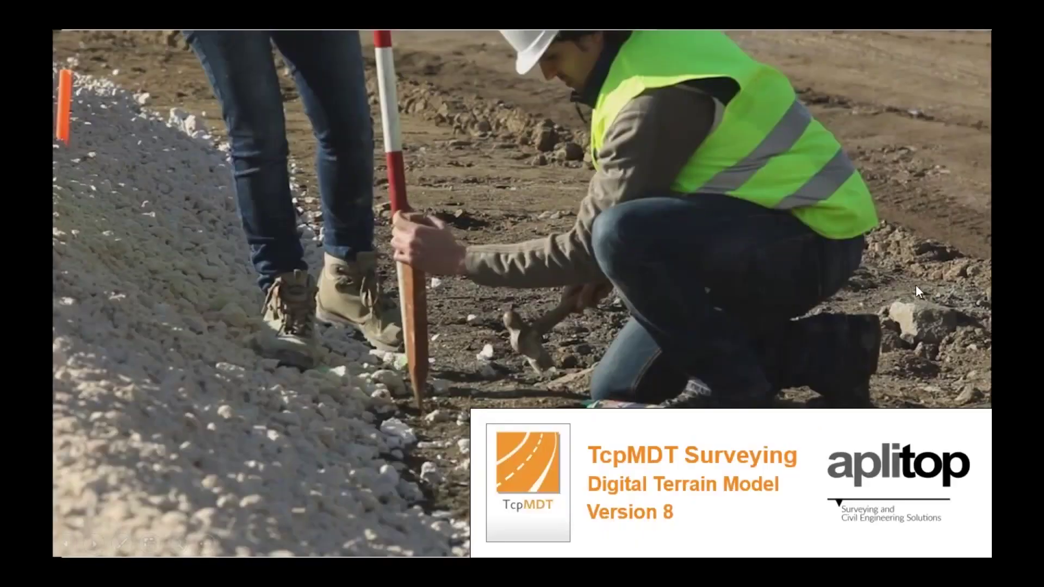
left_click(805, 291)
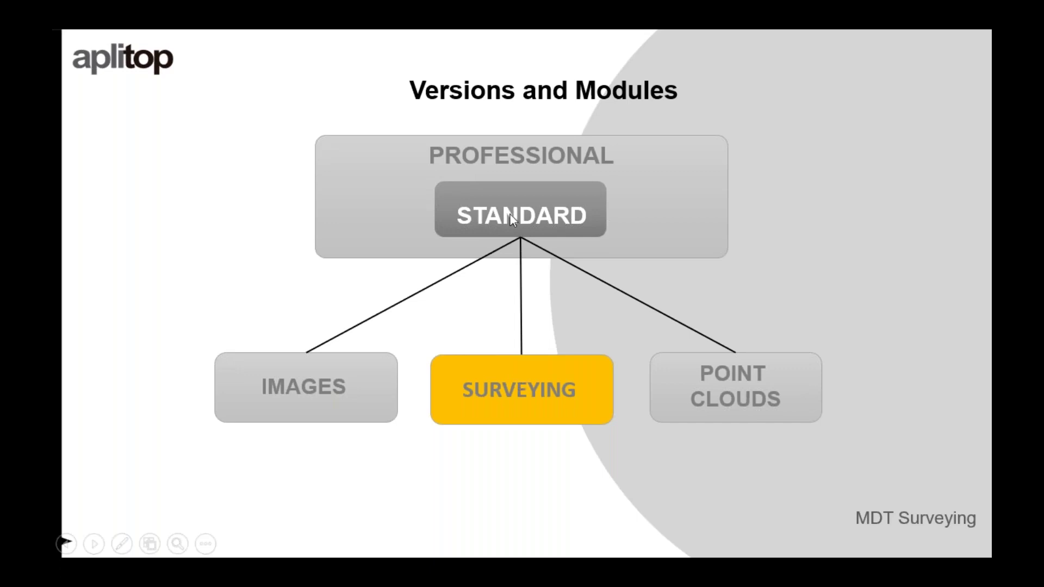
Advance the slideshow to the Features slide comparing the five modules
left_click(522, 180)
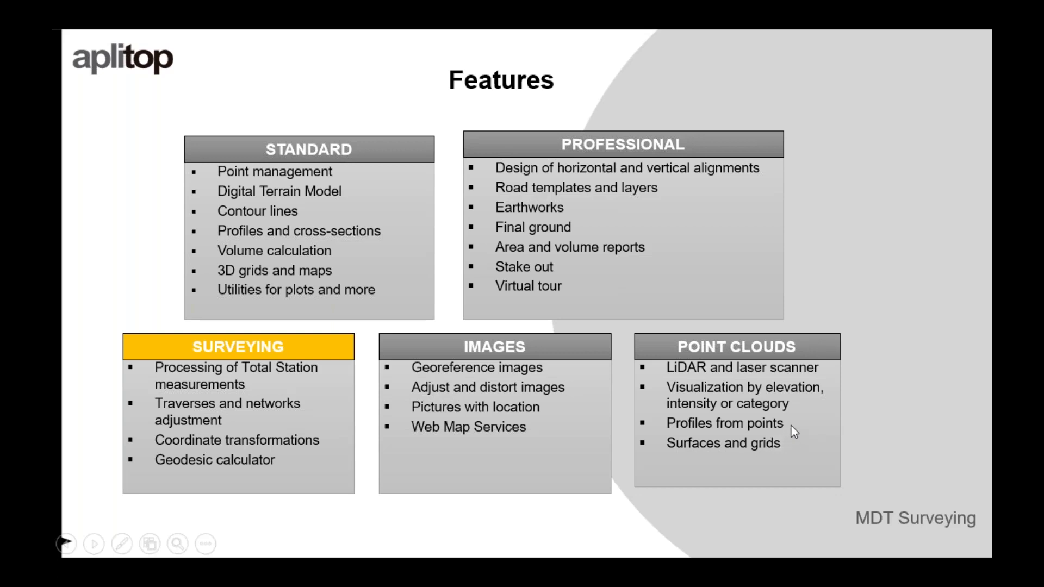
Show the System Requirements and closing title slides, then end the PowerPoint slideshow
left_click(757, 360)
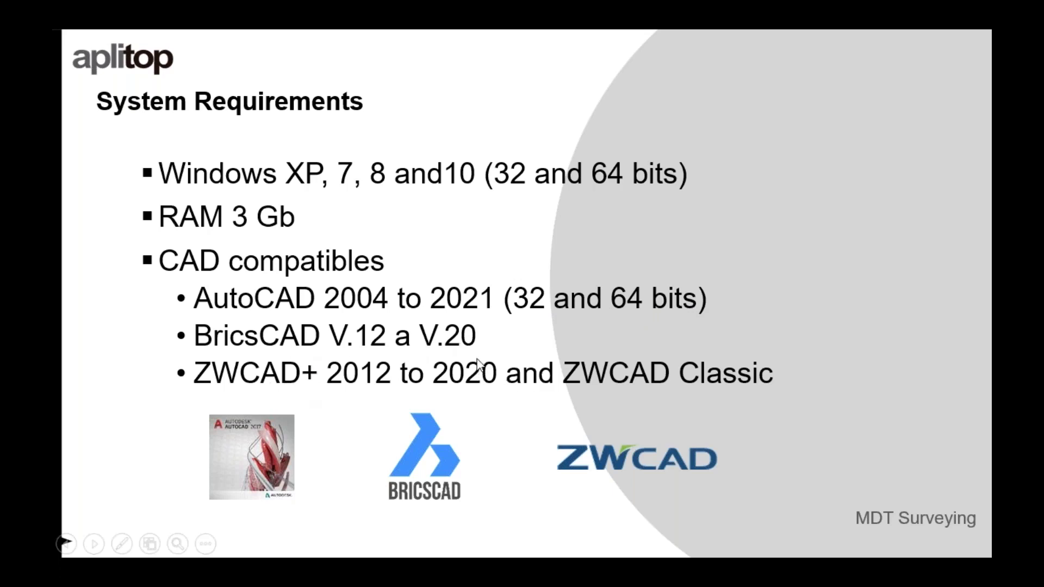
left_click(616, 227)
left_click(602, 229)
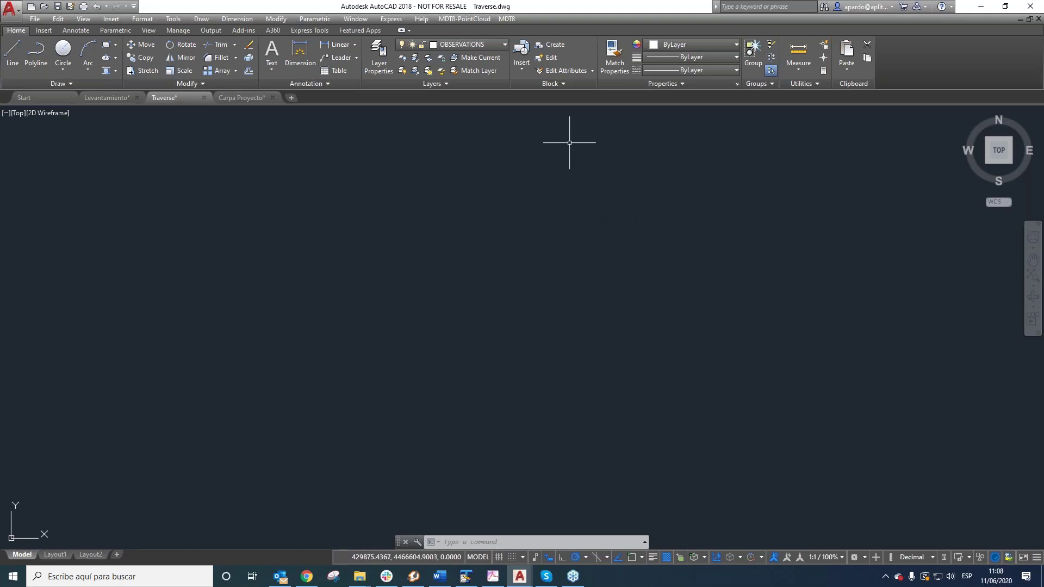
Show the MDT8 menu's Surveying submenu with Stations Calculation and Traverses
left_click(510, 19)
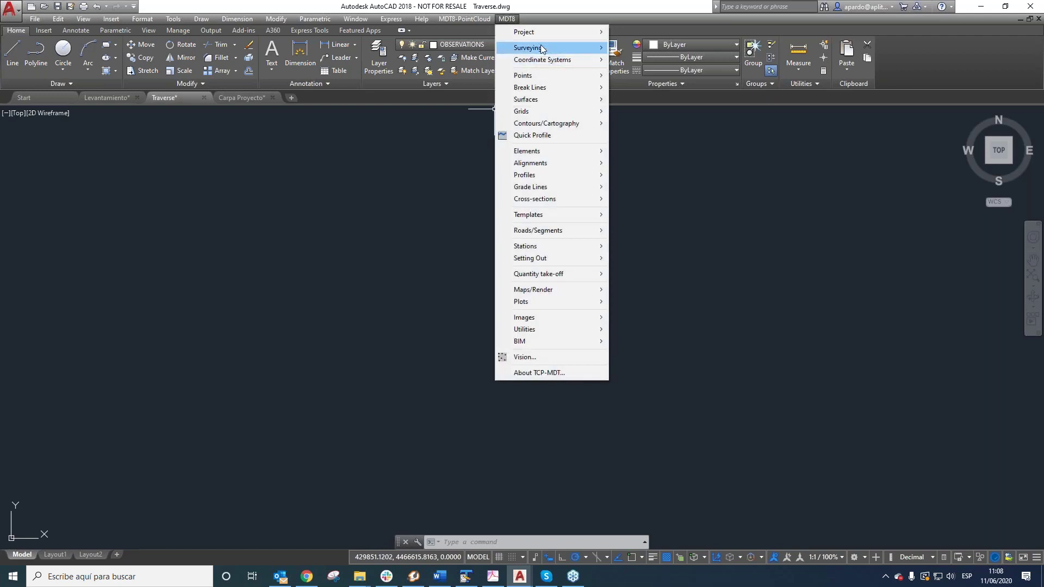
mouse_move(542, 61)
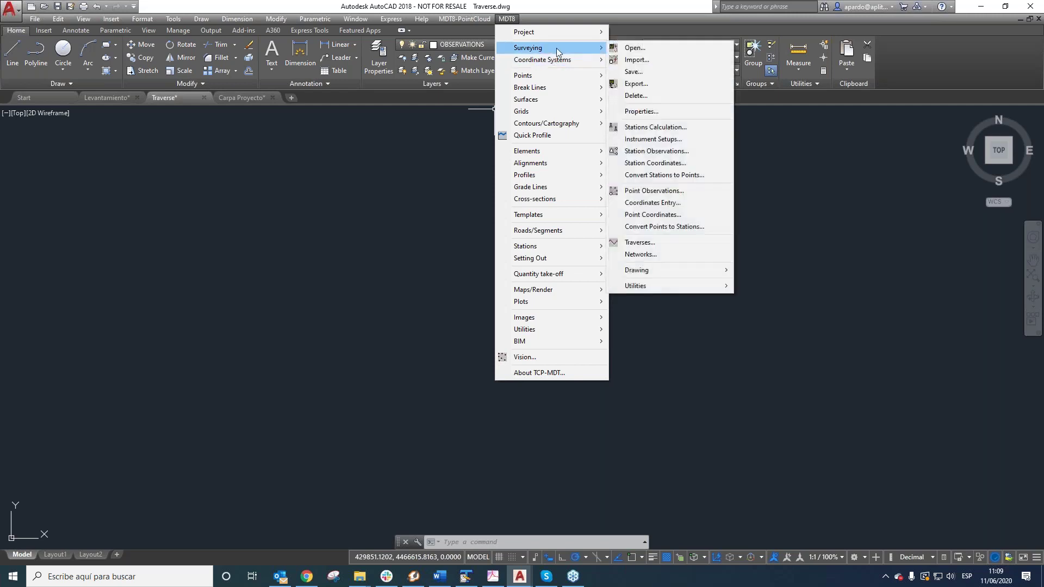
mouse_move(556, 60)
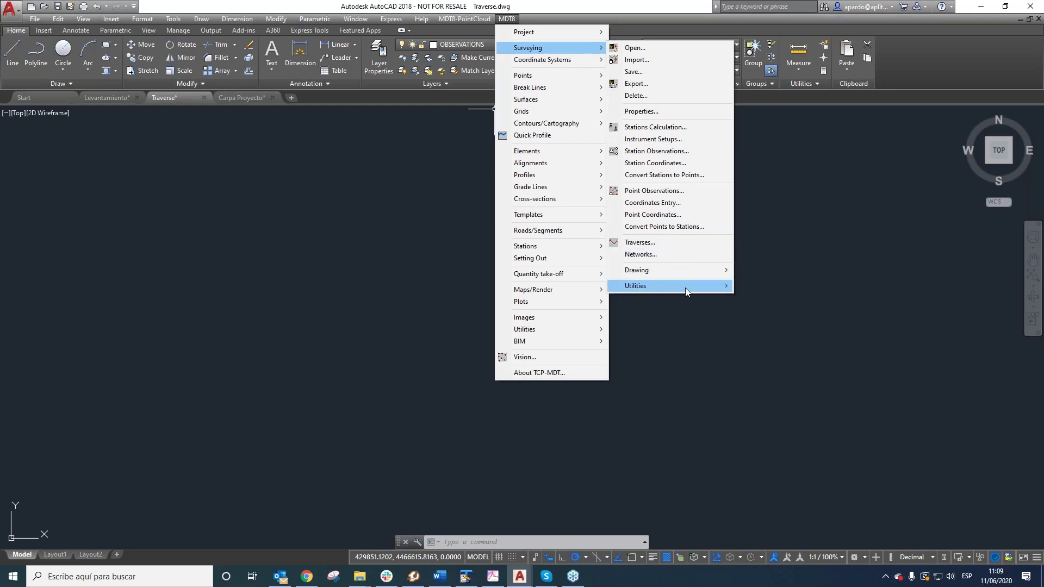
mouse_move(686, 287)
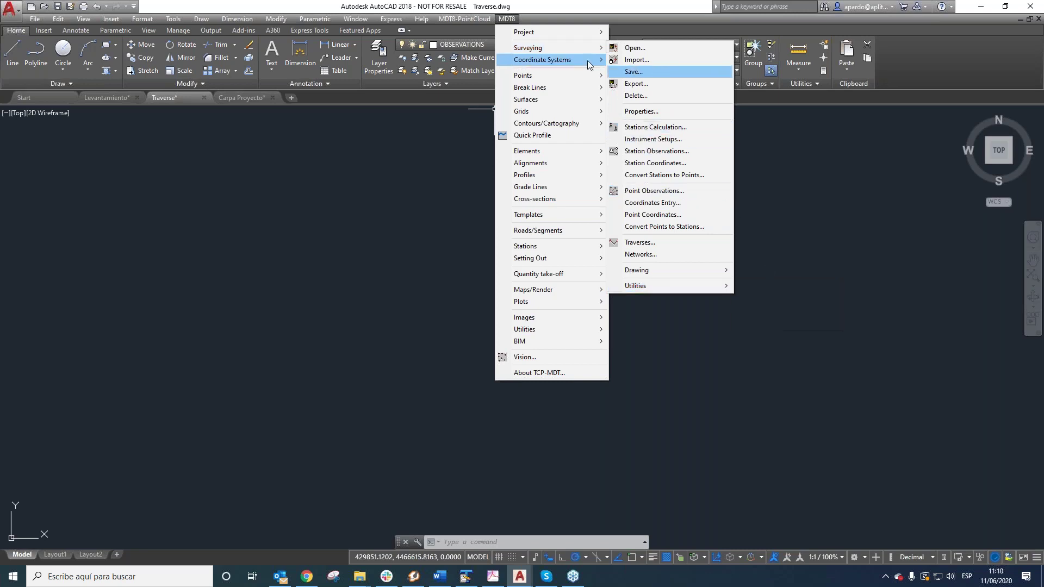
Display the MDT8 Coordinate Systems submenu with Geodesy and Transform Drawing, then close the menu
mouse_move(588, 65)
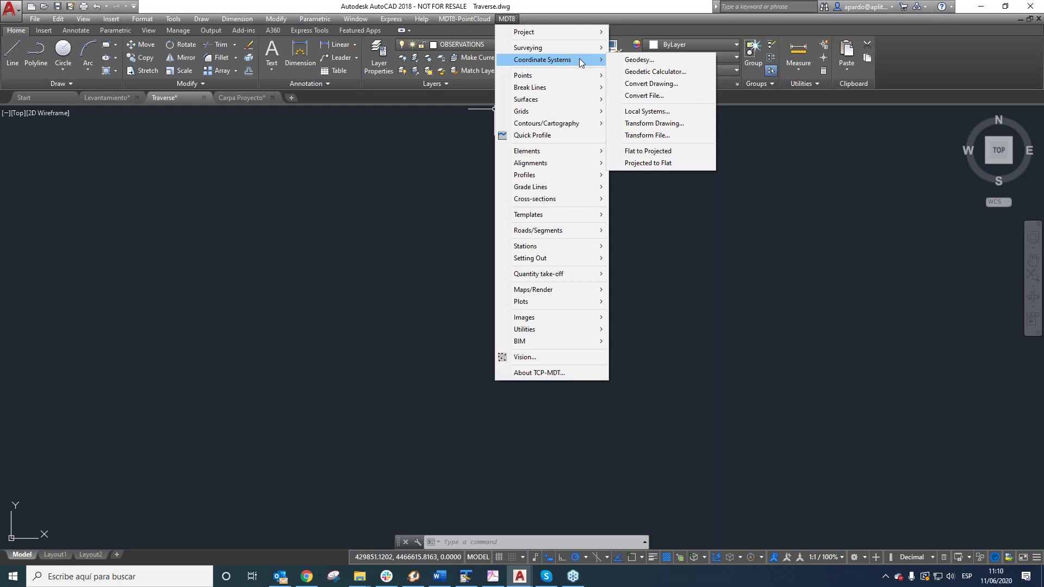
left_click(187, 273)
Switch to the Levantamiento survey drawing and zoom in on a street block
left_click(226, 234)
left_click(107, 99)
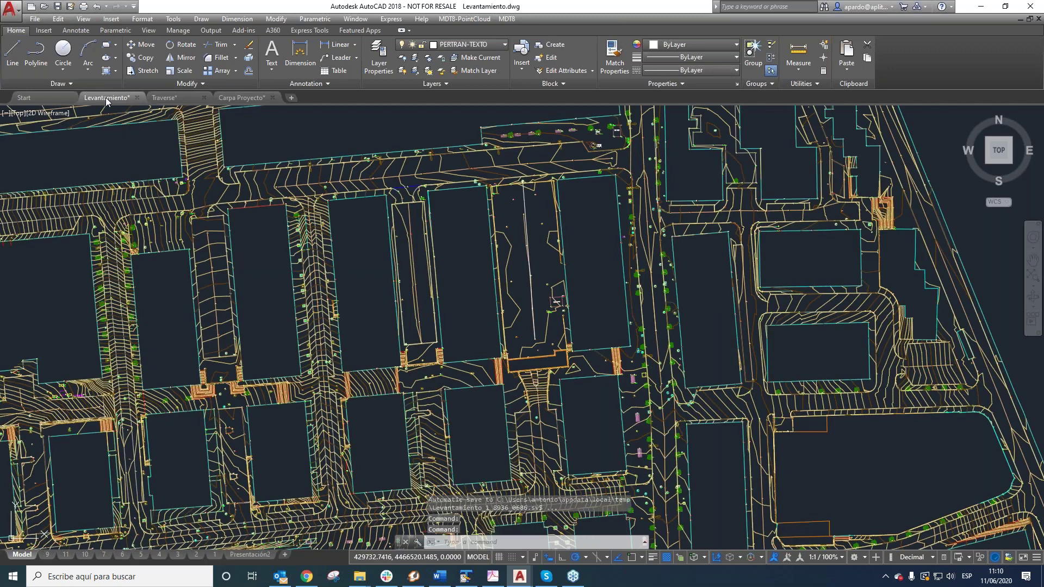
scroll(489, 380, "down", 10)
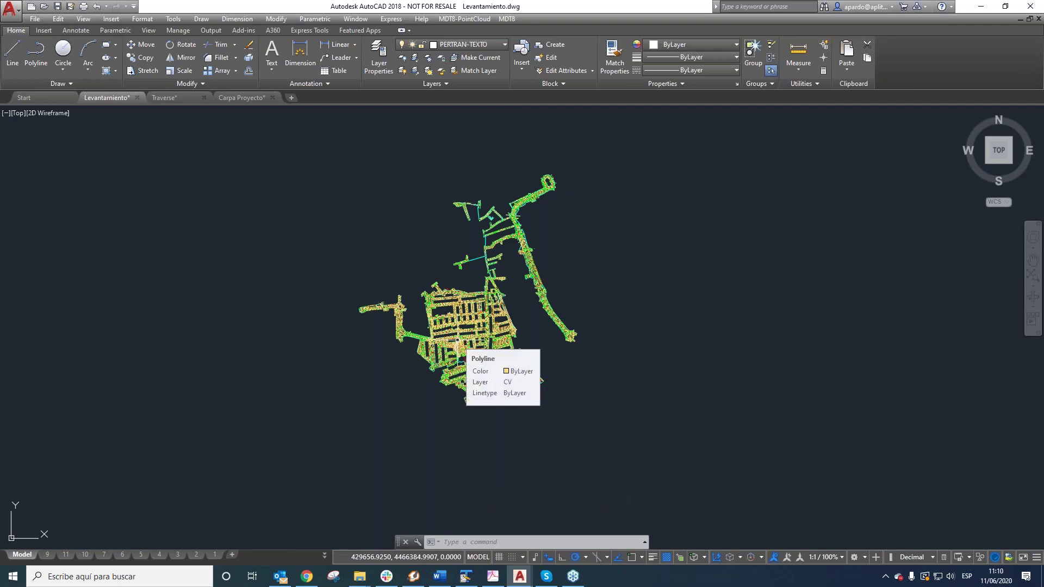
scroll(458, 304, "up", 2)
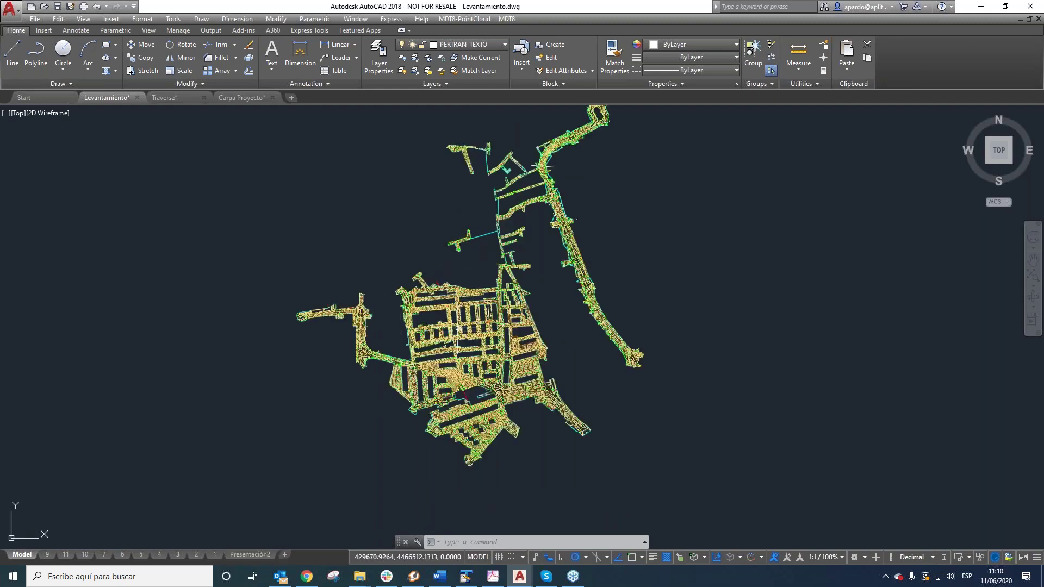
scroll(458, 328, "up", 2)
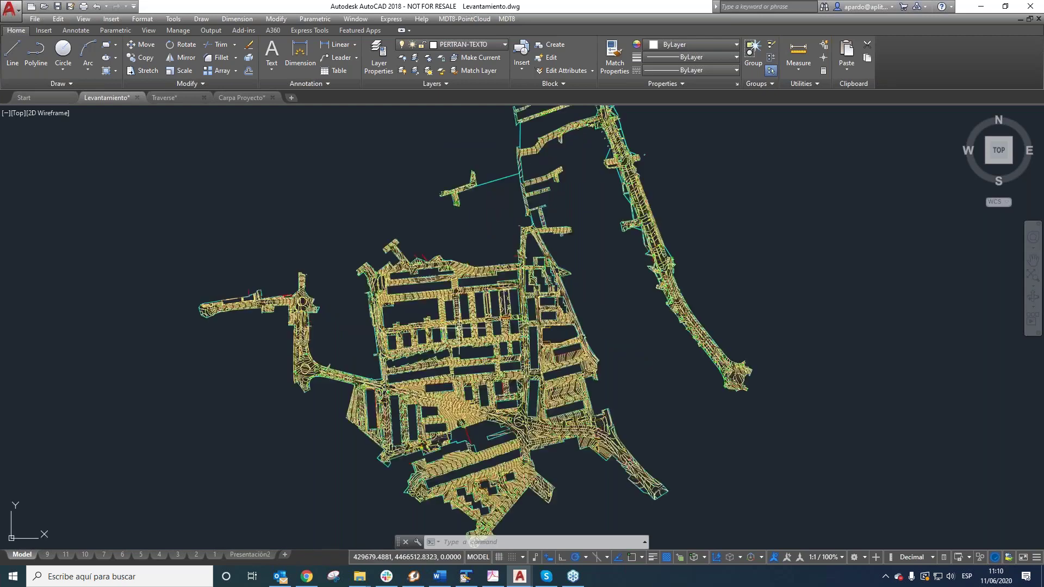
scroll(457, 329, "up", 2)
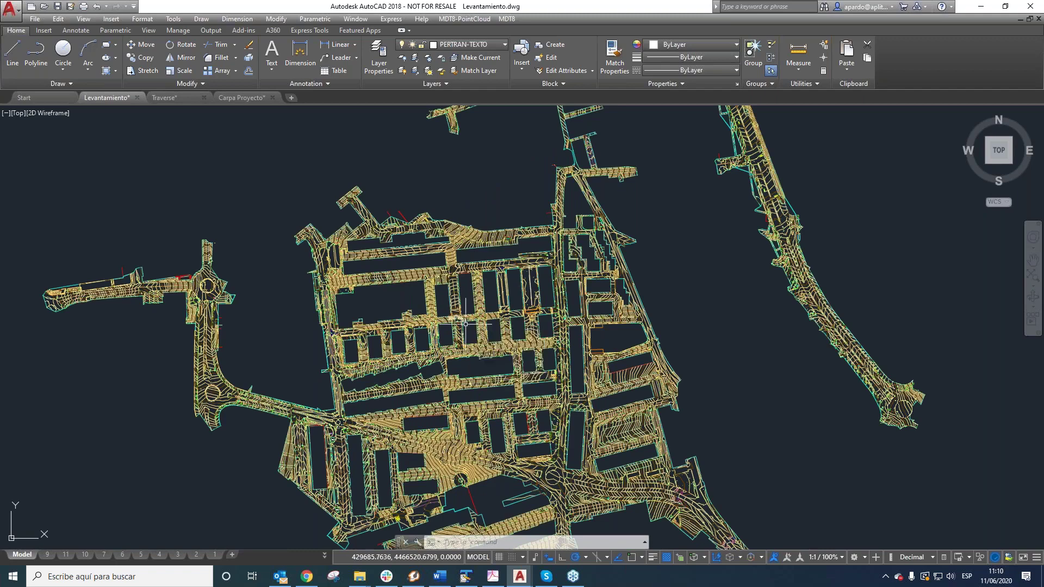
scroll(515, 319, "up", 2)
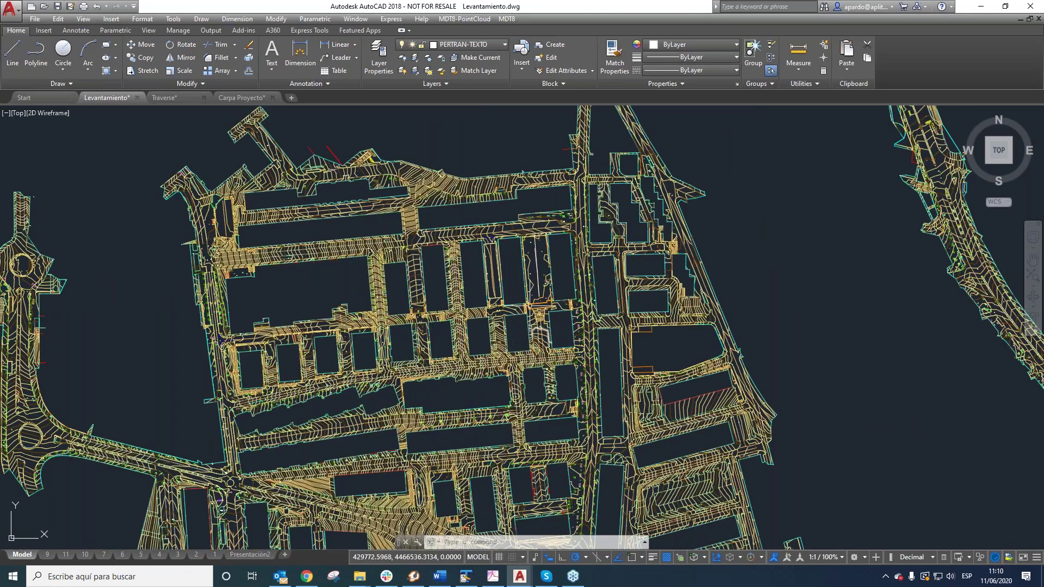
scroll(542, 299, "down", 1)
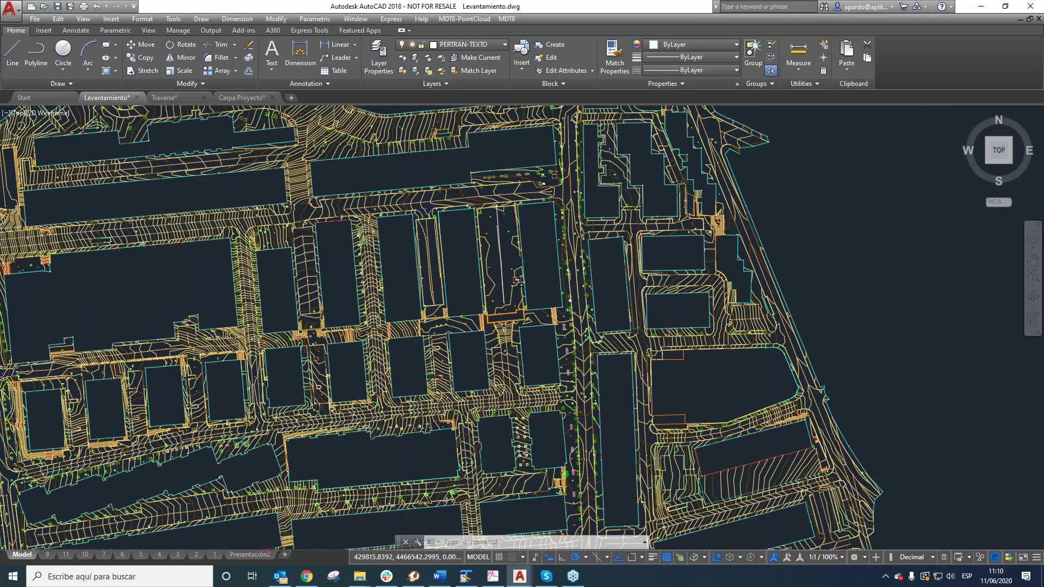
scroll(570, 318, "down", 1)
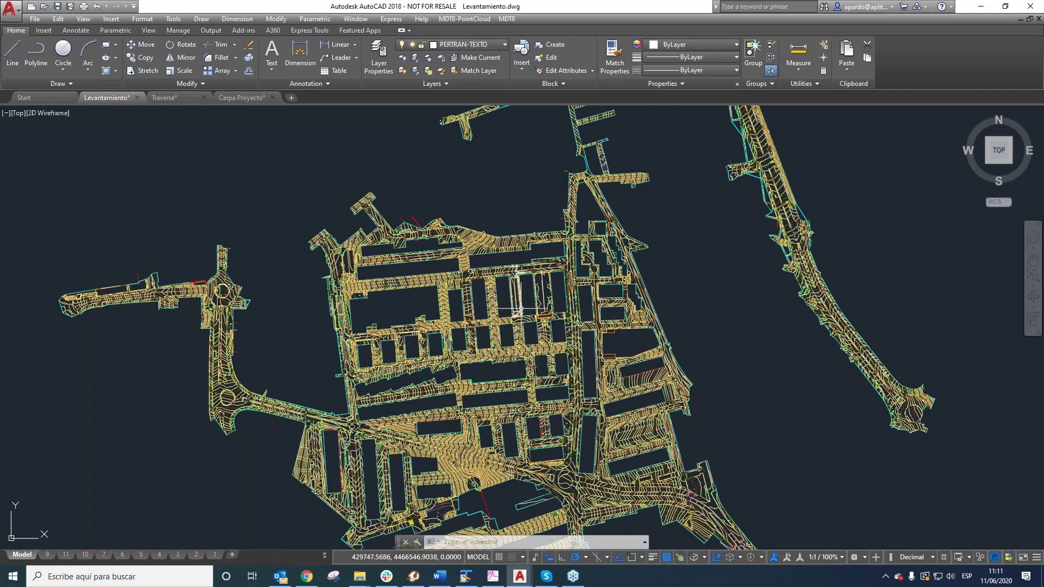
scroll(520, 308, "up", 8)
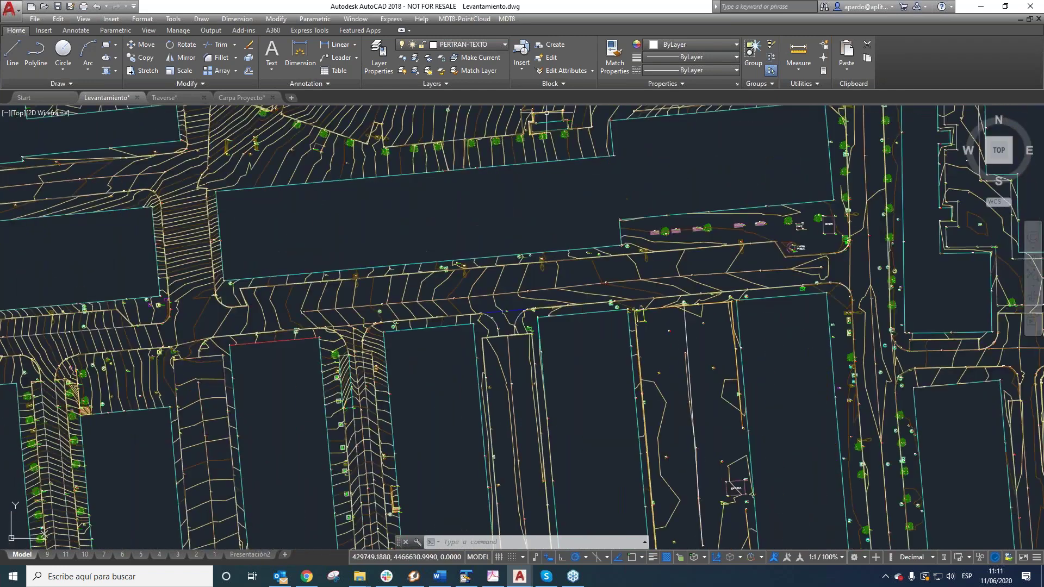
Run LAYOFF and pick a contour line to turn off the CV layer
left_click(403, 57)
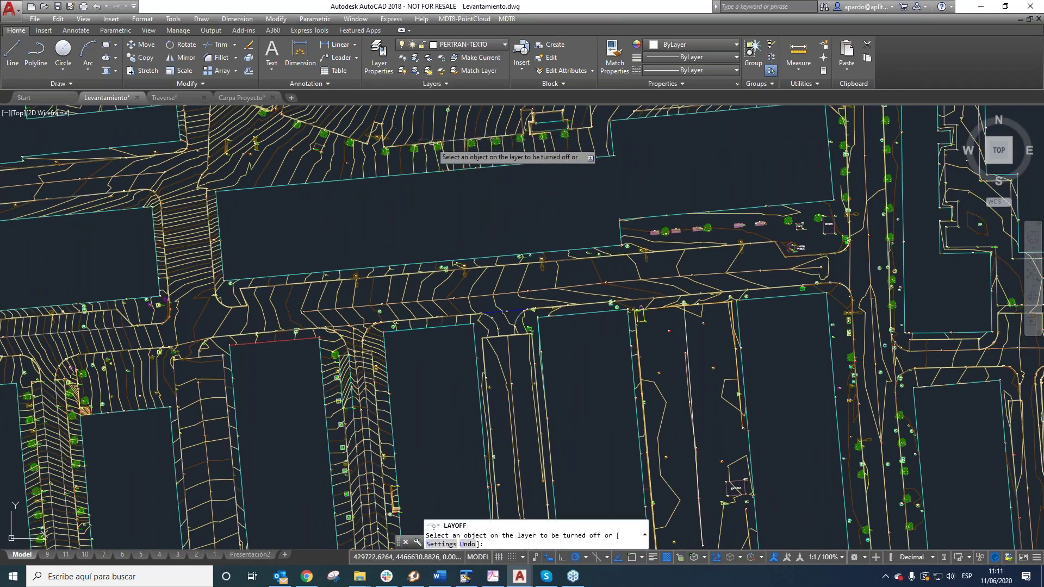
left_click(429, 142)
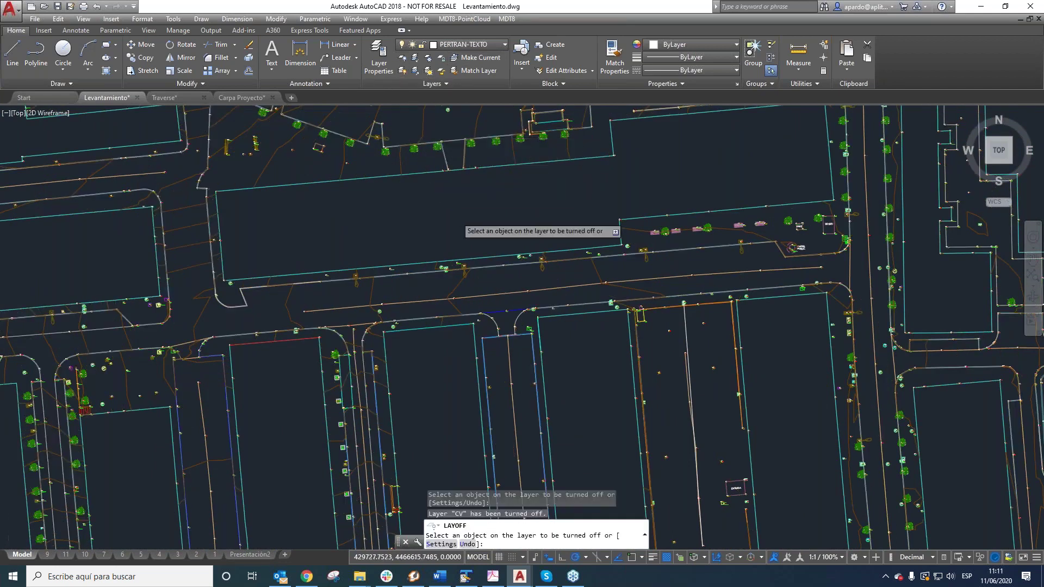
scroll(456, 217, "down", 6)
scroll(496, 283, "up", 6)
right_click(498, 287)
left_click(496, 254)
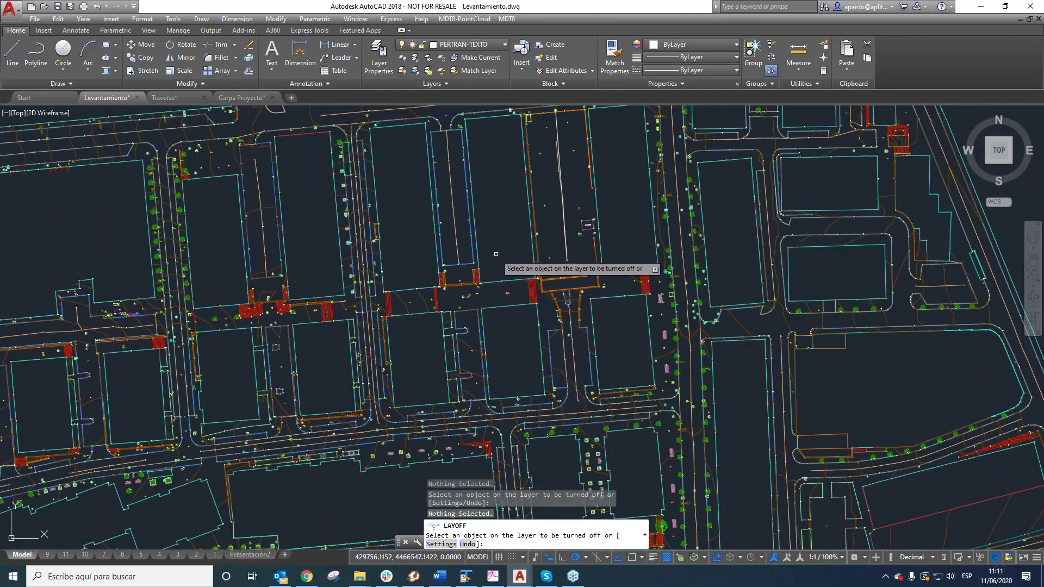
End the LAYOFF command with Enter from the right-click menu
scroll(468, 318, "up", 4)
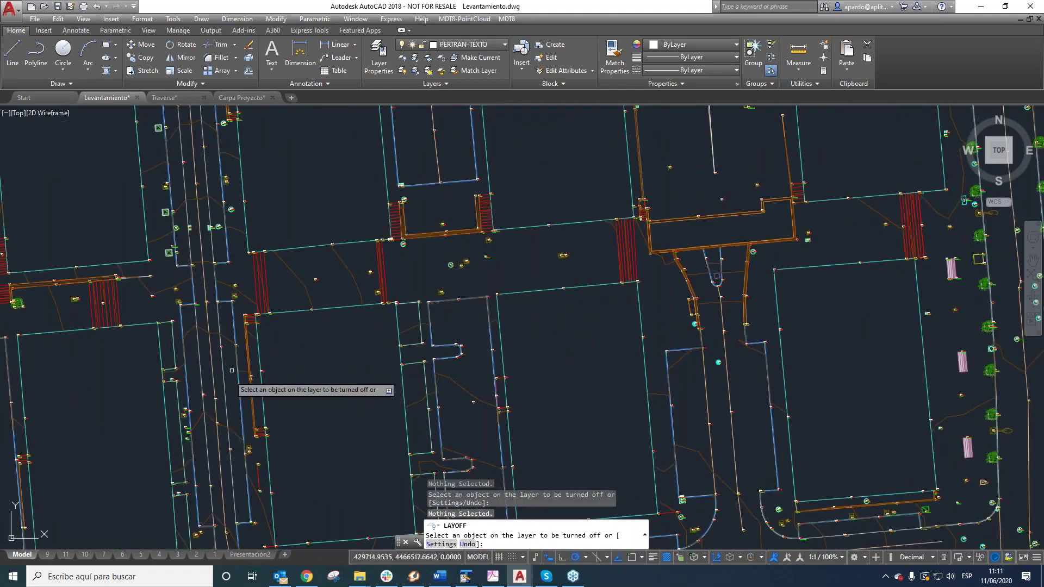
scroll(641, 359, "down", 3)
scroll(689, 347, "up", 5)
scroll(544, 145, "down", 3)
scroll(468, 224, "up", 4)
scroll(468, 229, "down", 1)
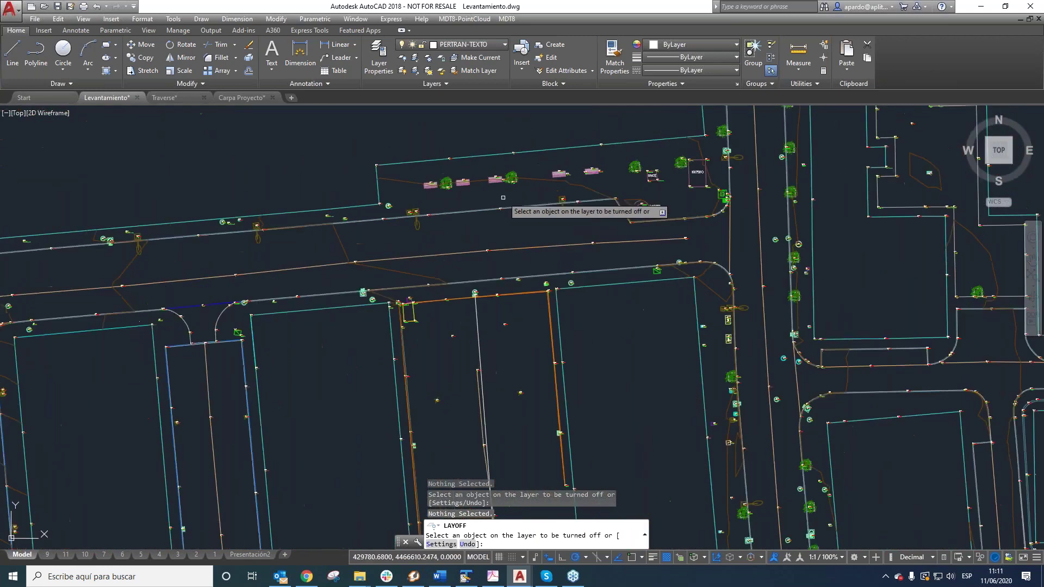
right_click(507, 223)
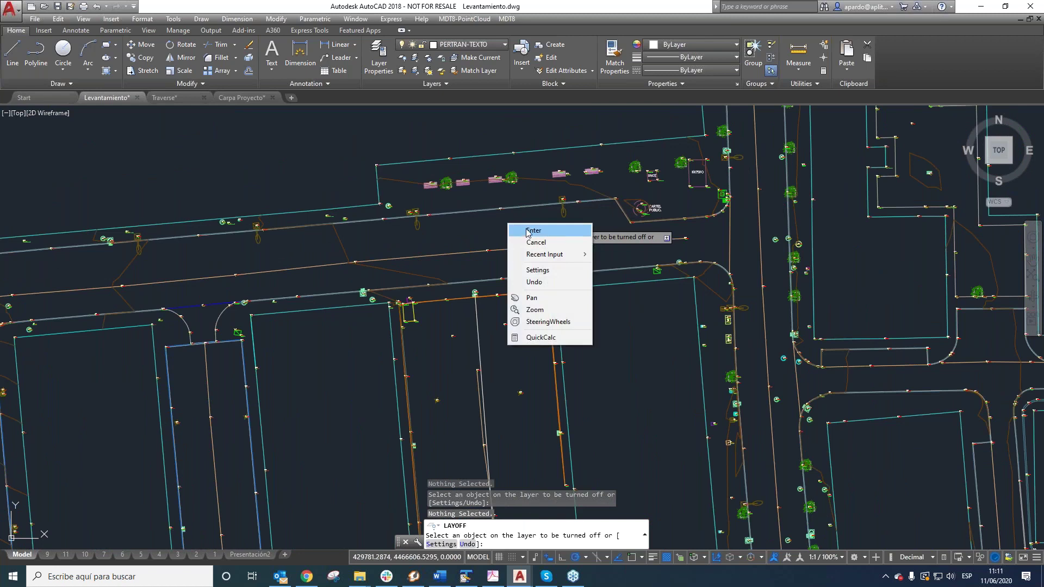
left_click(527, 231)
Zoom around the Levantamiento survey, then return to the empty Traverse drawing
scroll(476, 217, "down", 2)
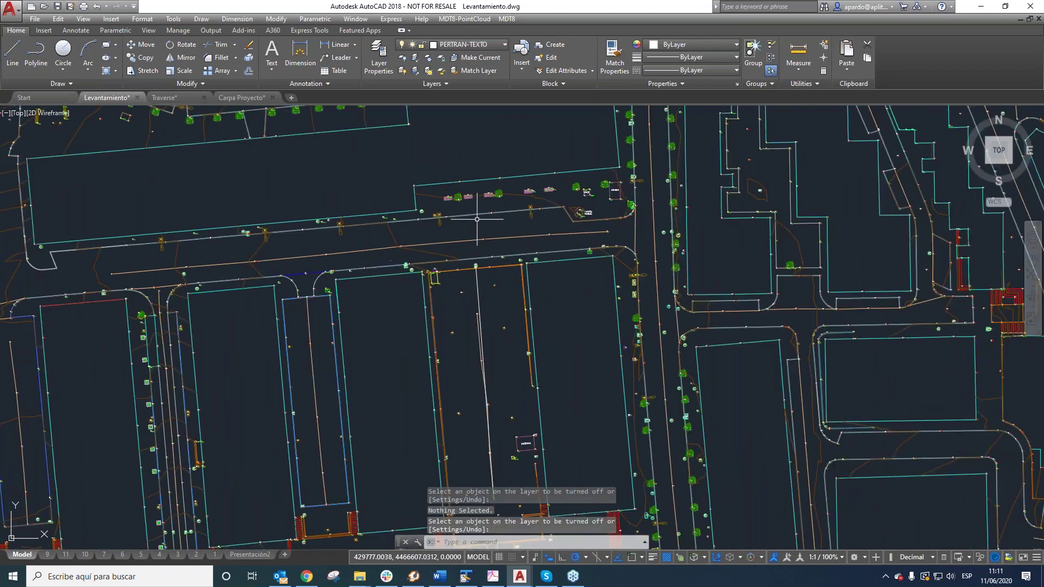
scroll(477, 219, "down", 3)
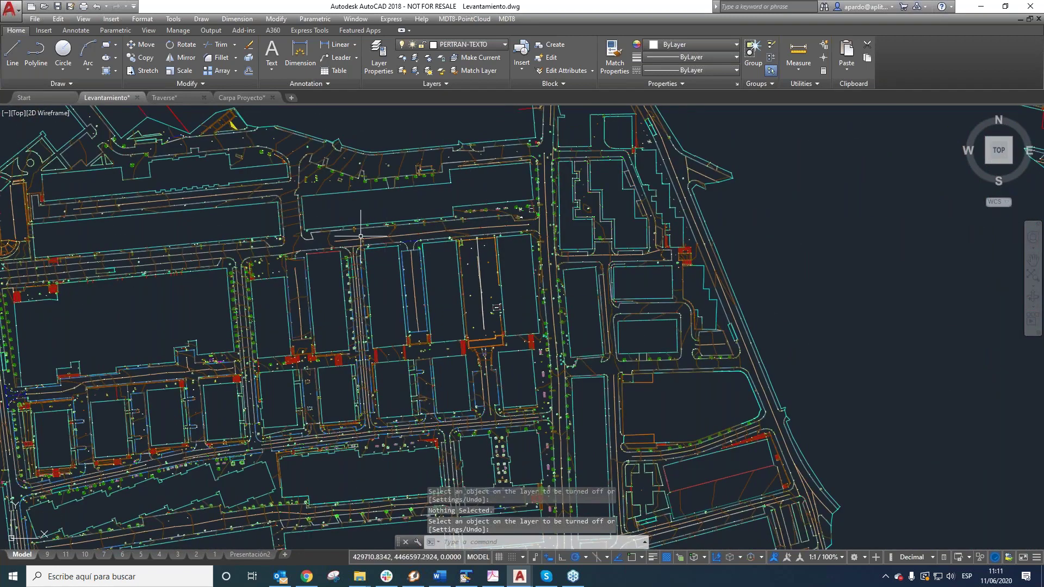
scroll(381, 234, "down", 3)
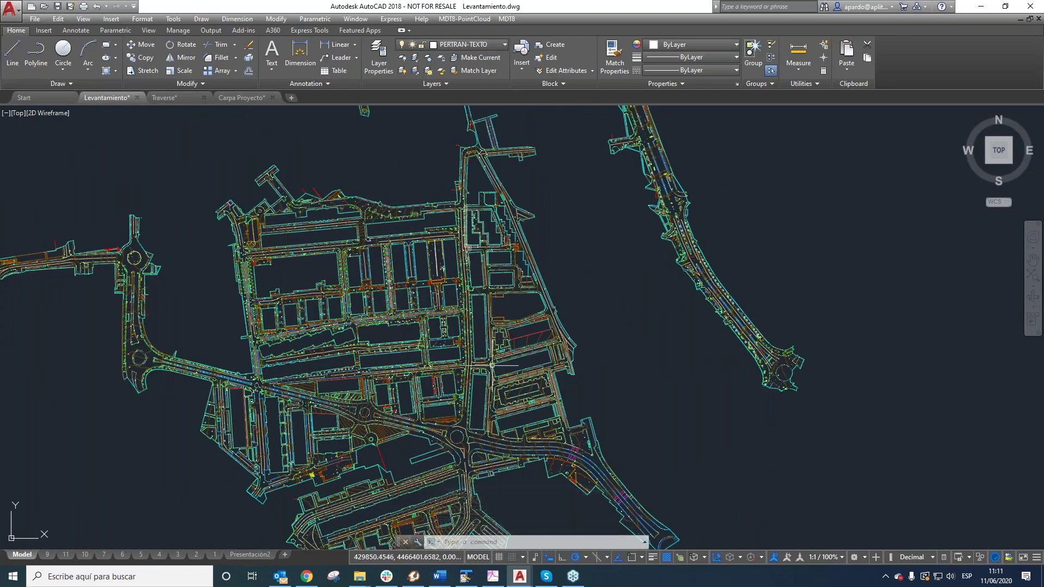
scroll(427, 275, "down", 3)
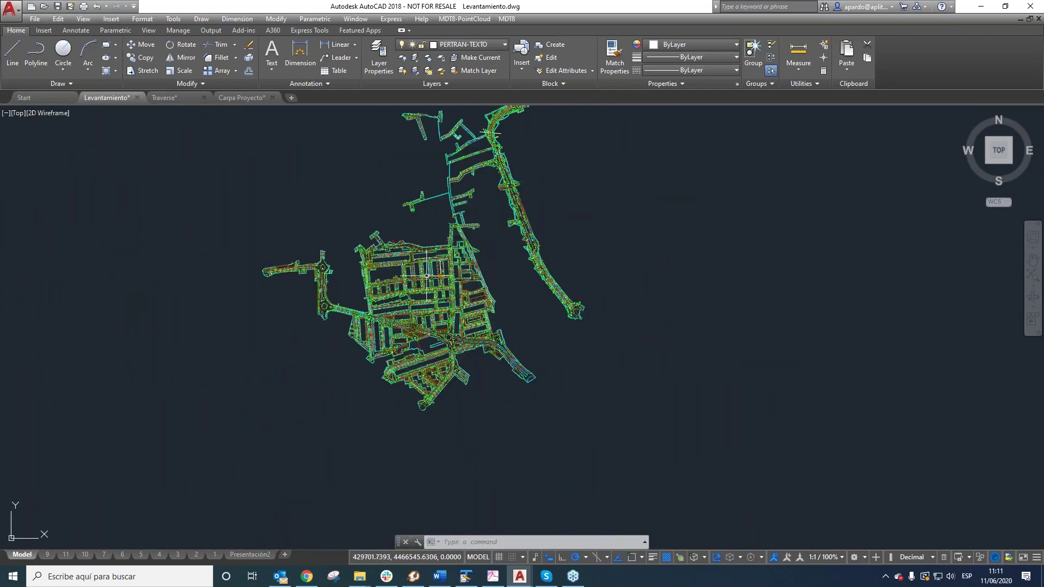
mouse_move(435, 276)
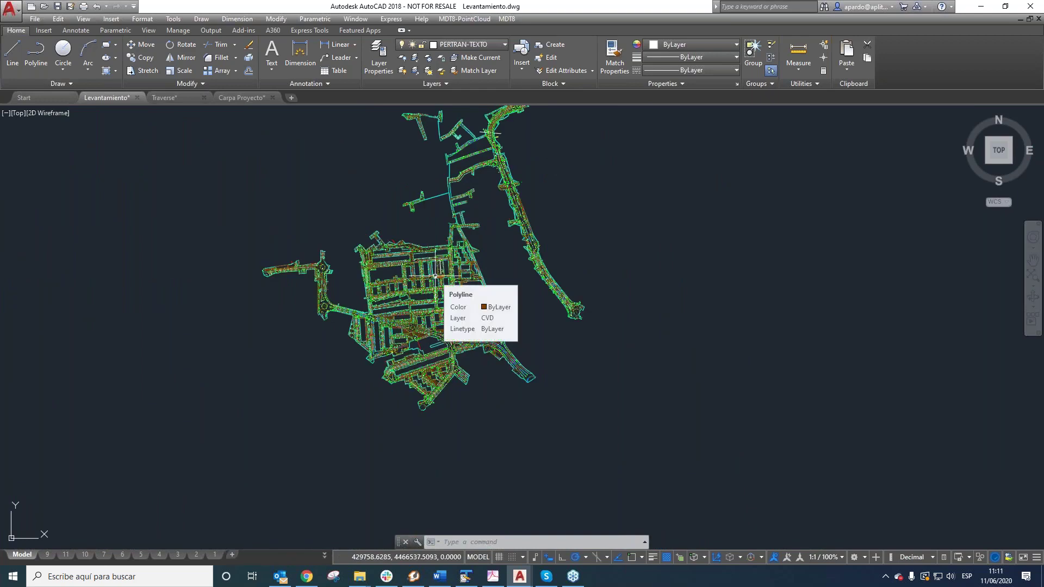
scroll(434, 235, "up", 4)
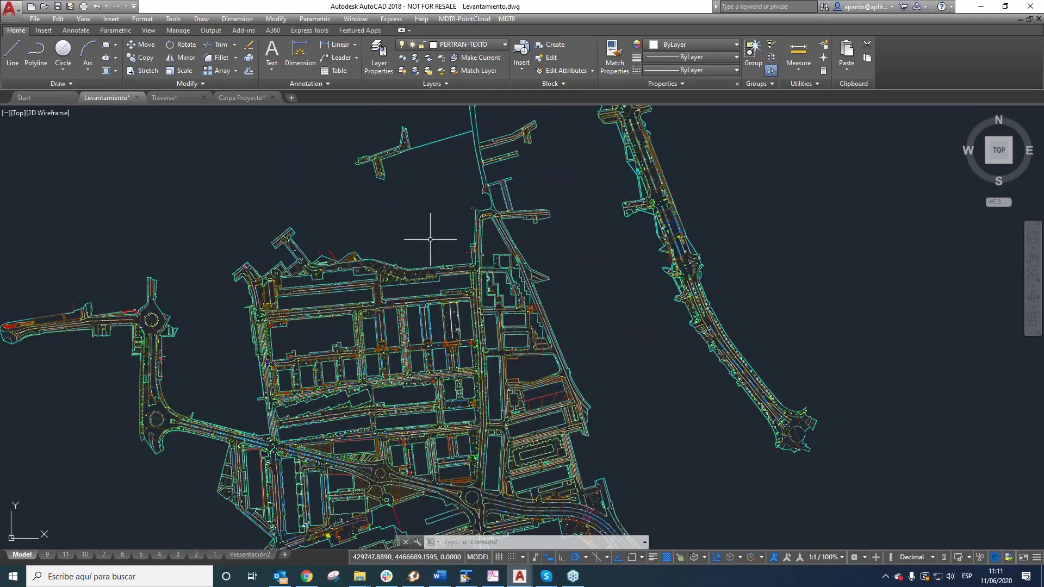
scroll(467, 267, "up", 6)
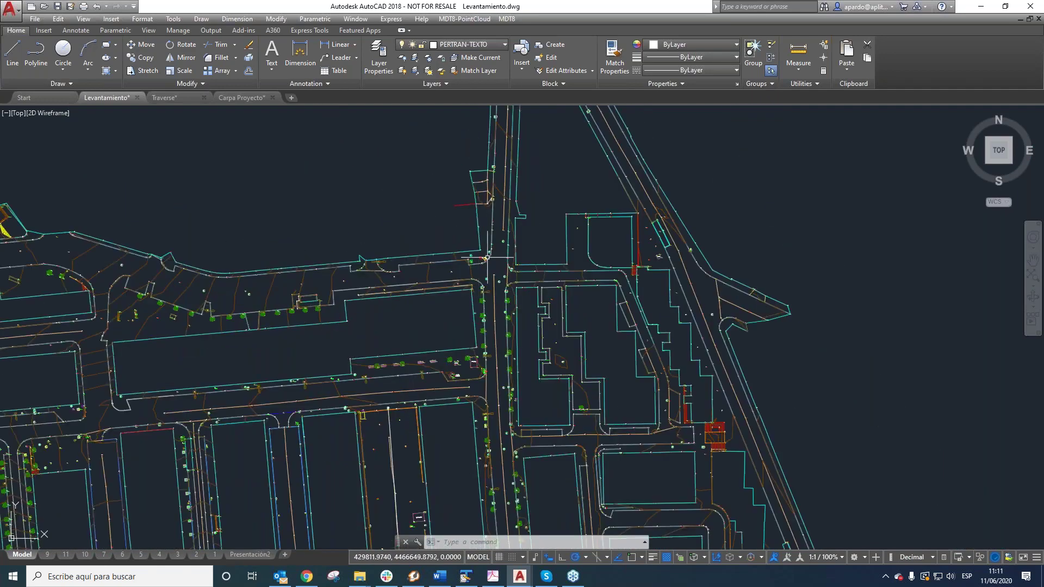
scroll(473, 272, "down", 8)
scroll(470, 315, "up", 3)
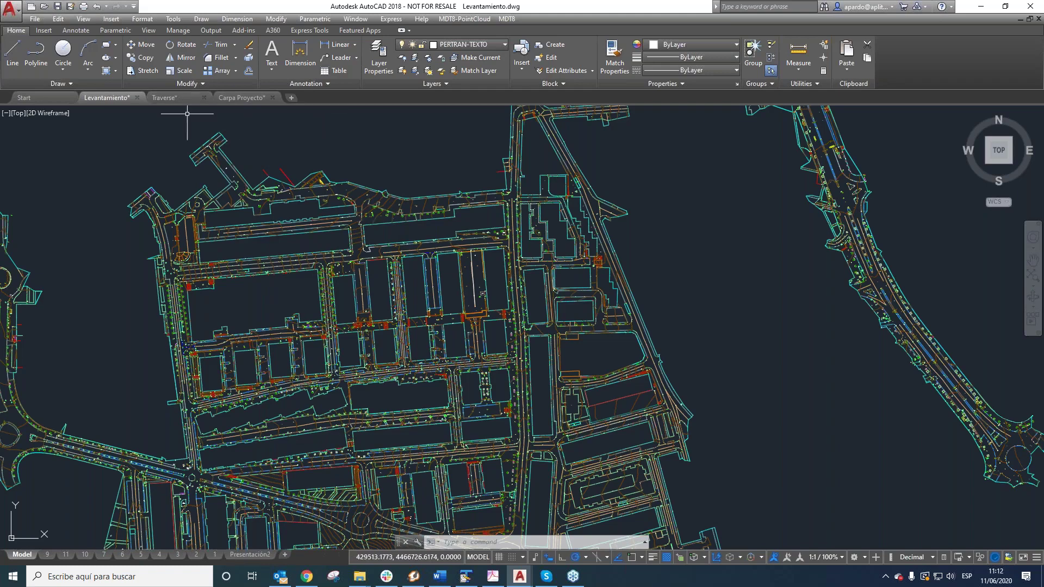
left_click(174, 97)
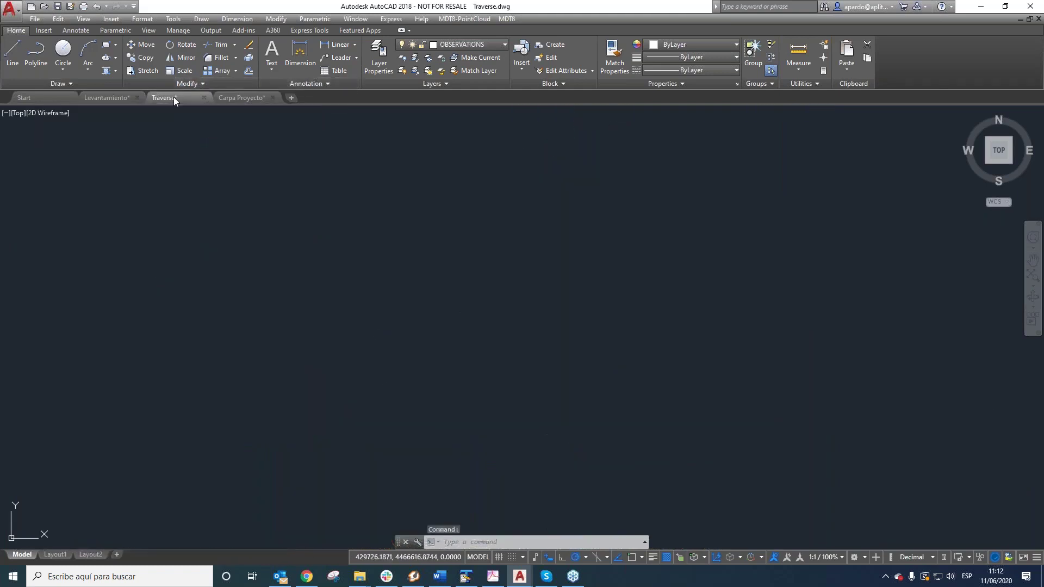
Run MDT8 Surveying Import to show Convert Survey File with Aplitop ASCII Survey
left_click(508, 19)
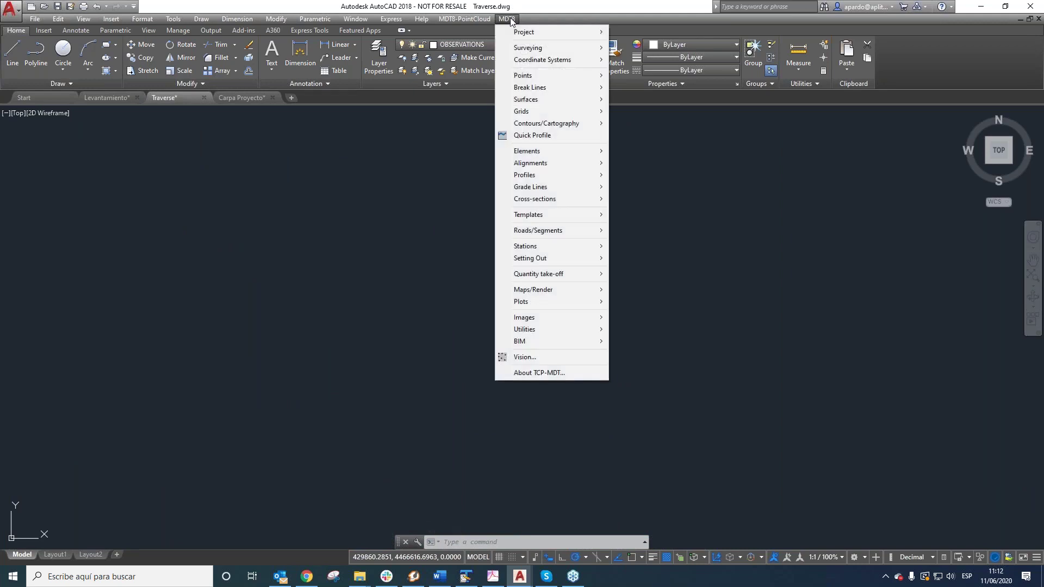
mouse_move(516, 50)
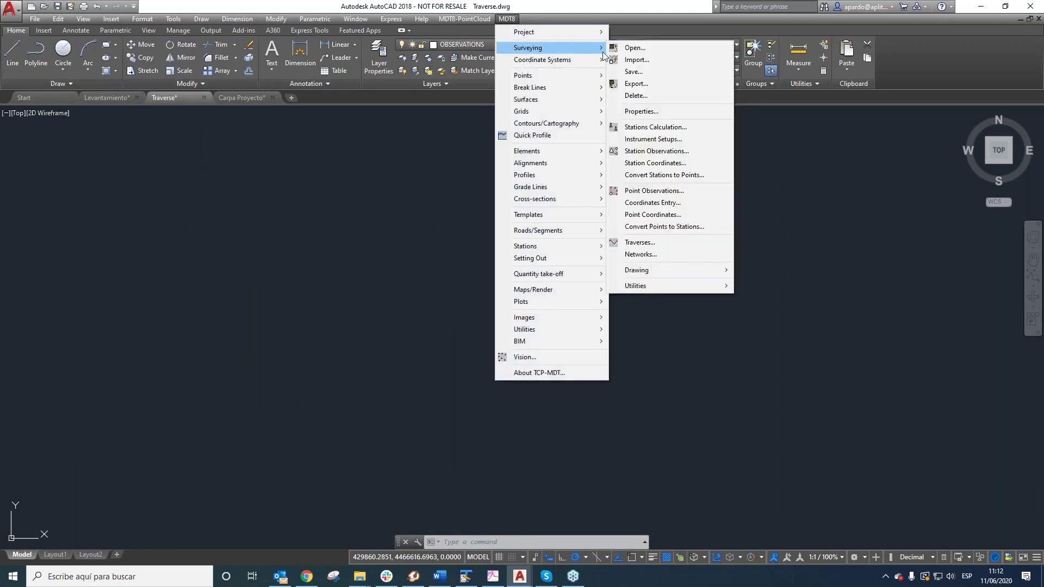
left_click(647, 59)
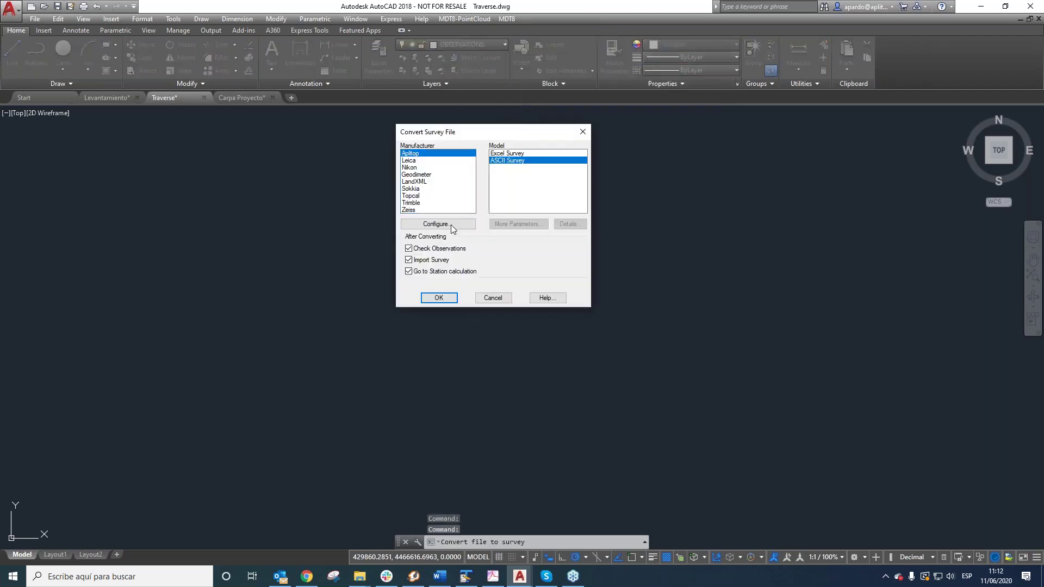
left_click_drag(537, 135, 470, 147)
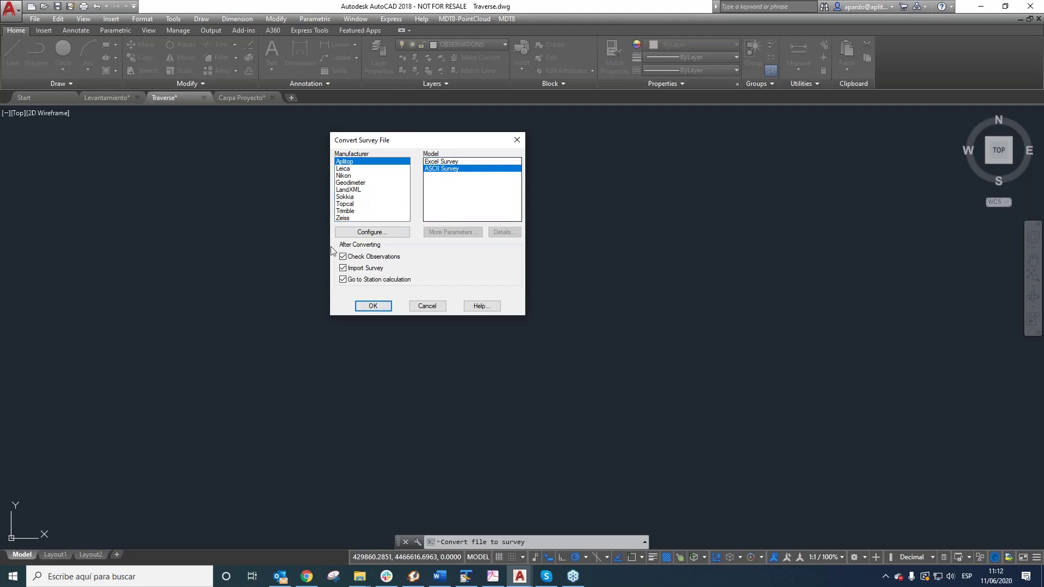
Accept the conversion settings and open Traverse Madrid.lea in TextPad
left_click(381, 304)
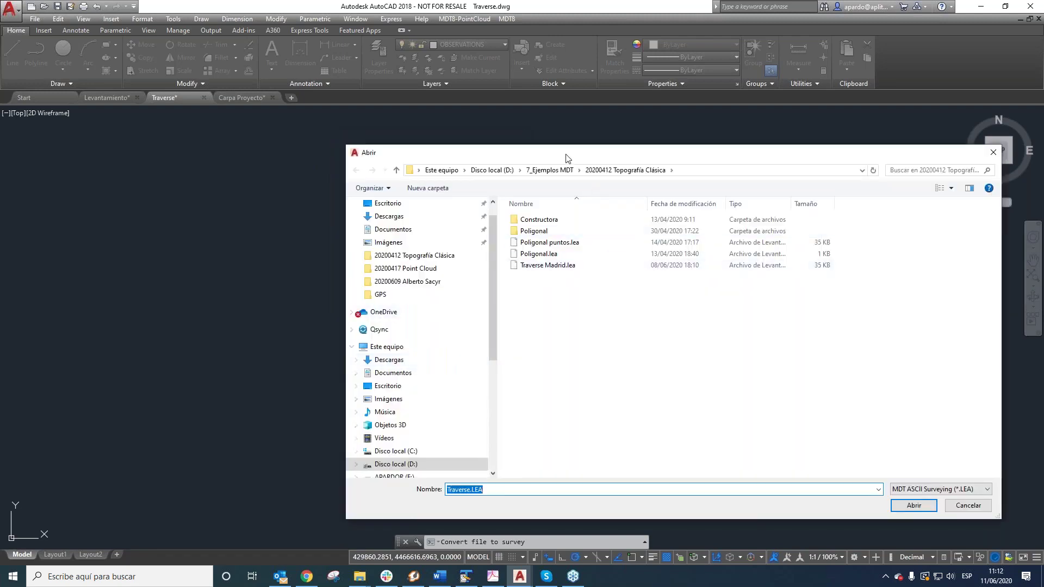
left_click(446, 256)
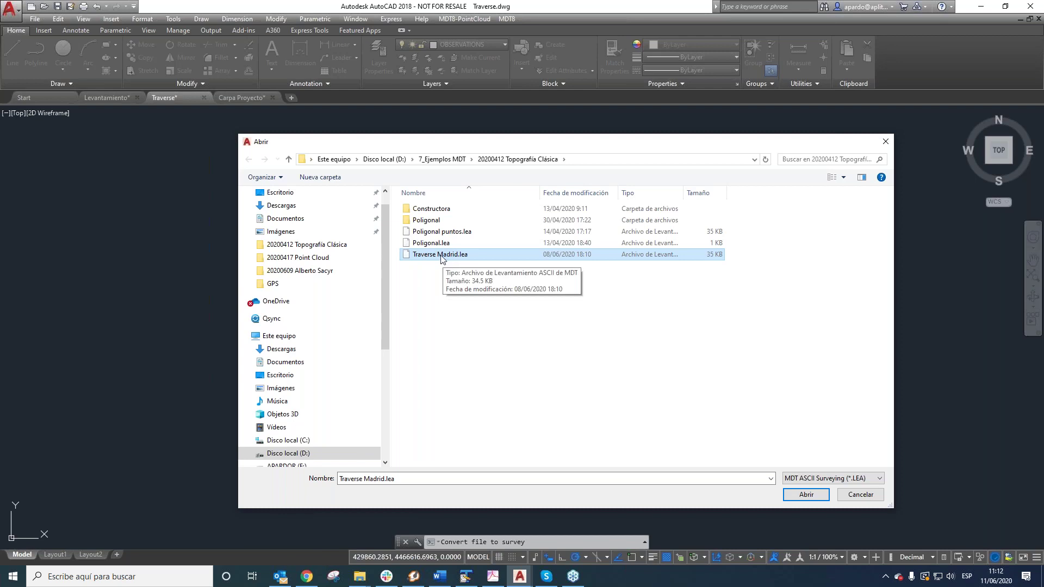
right_click(442, 256)
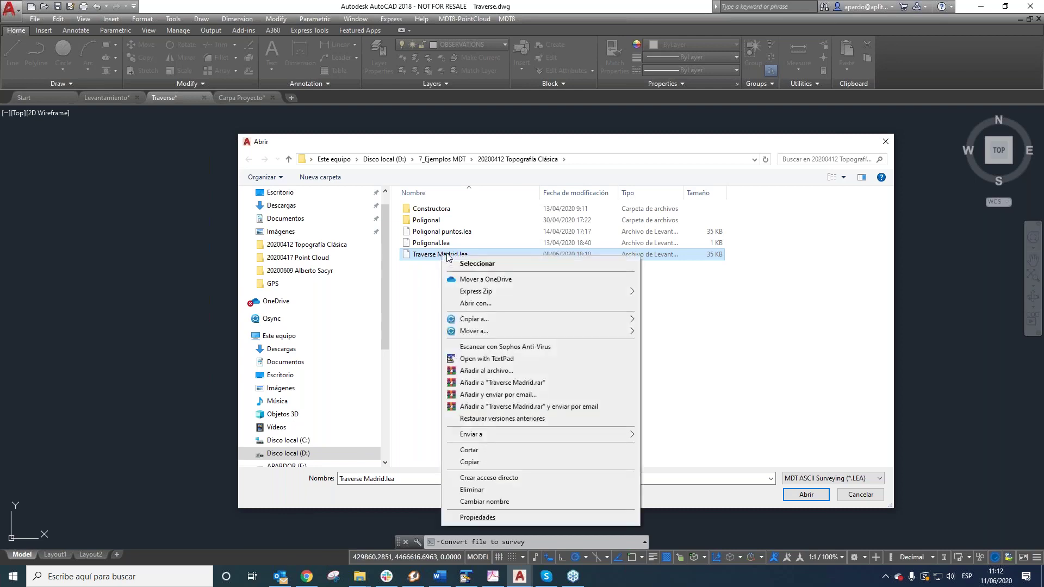
left_click(475, 360)
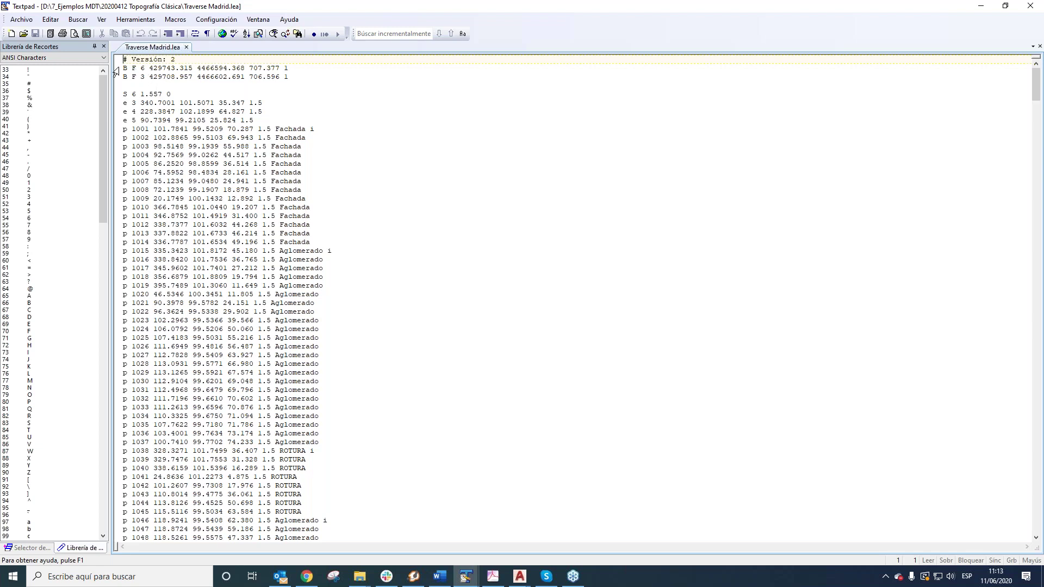
left_click_drag(117, 69, 119, 87)
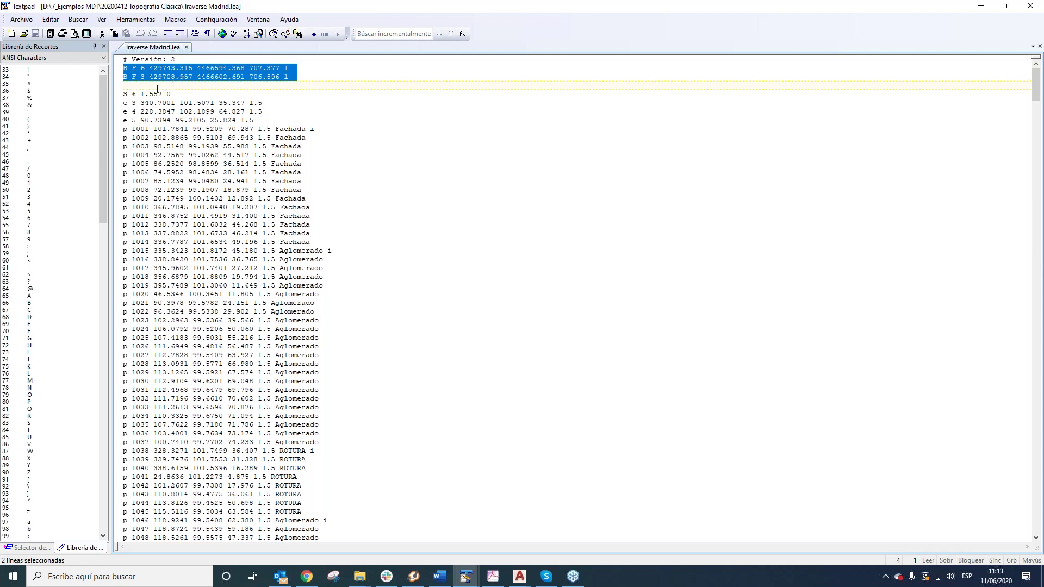
left_click_drag(116, 96, 116, 266)
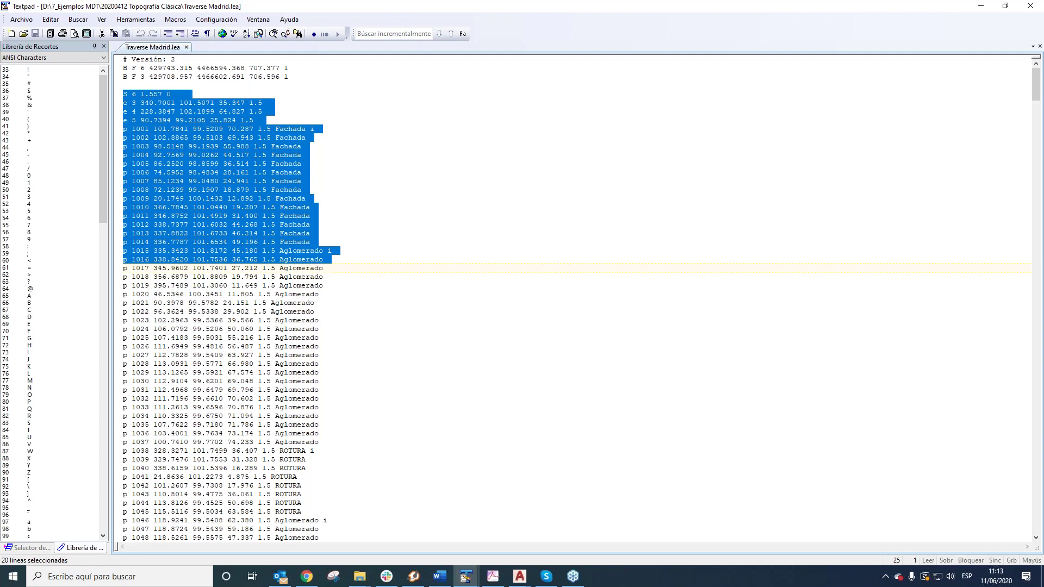
left_click_drag(124, 95, 171, 99)
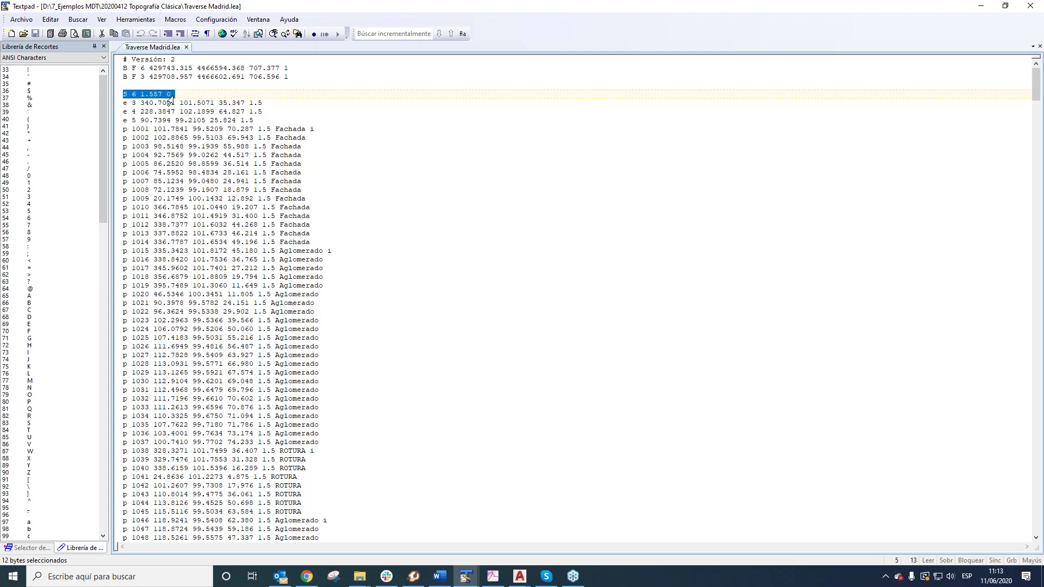
left_click_drag(117, 103, 117, 131)
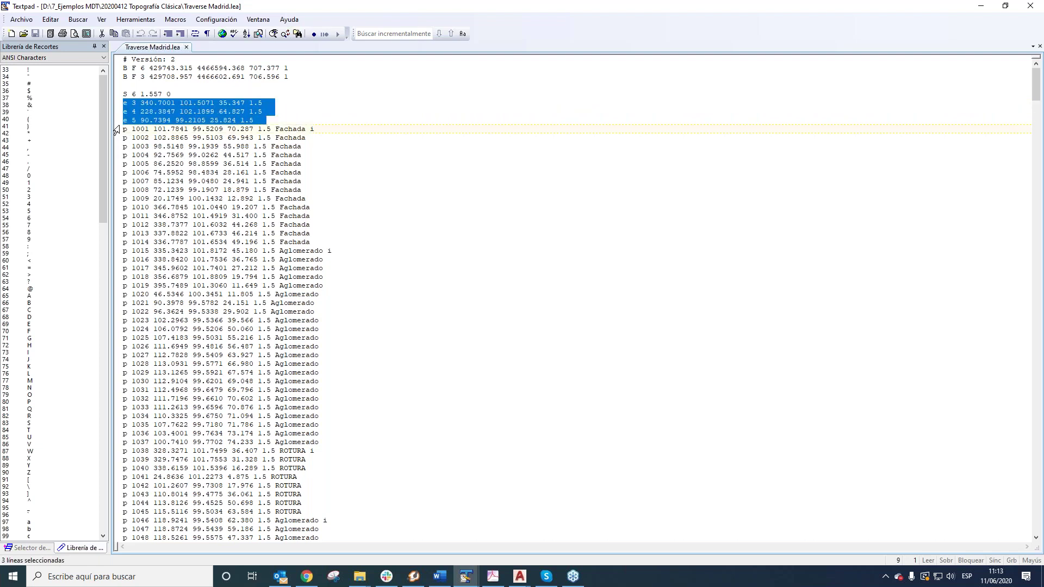
left_click_drag(116, 130, 108, 261)
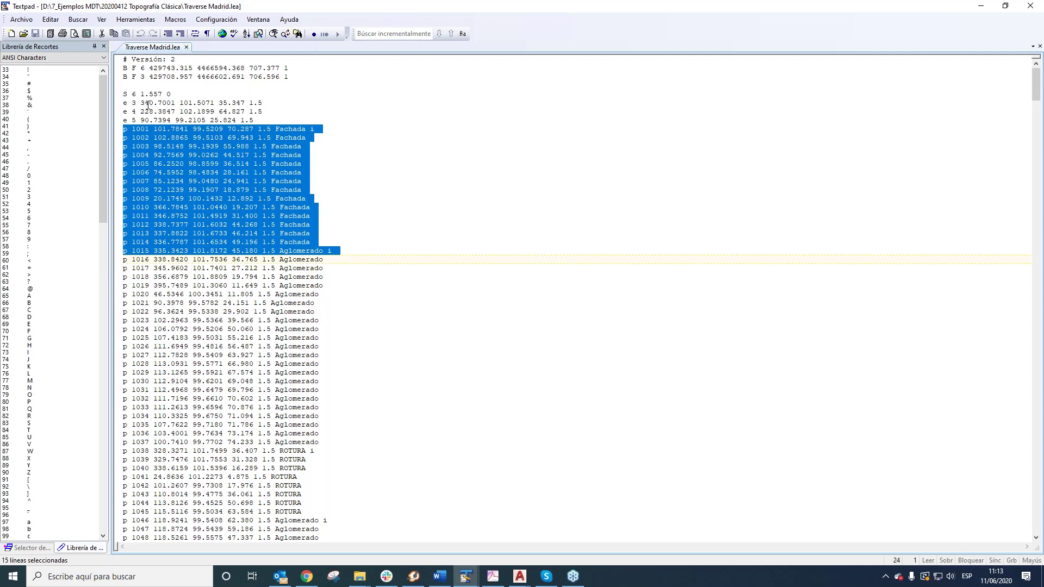
left_click_drag(141, 103, 216, 104)
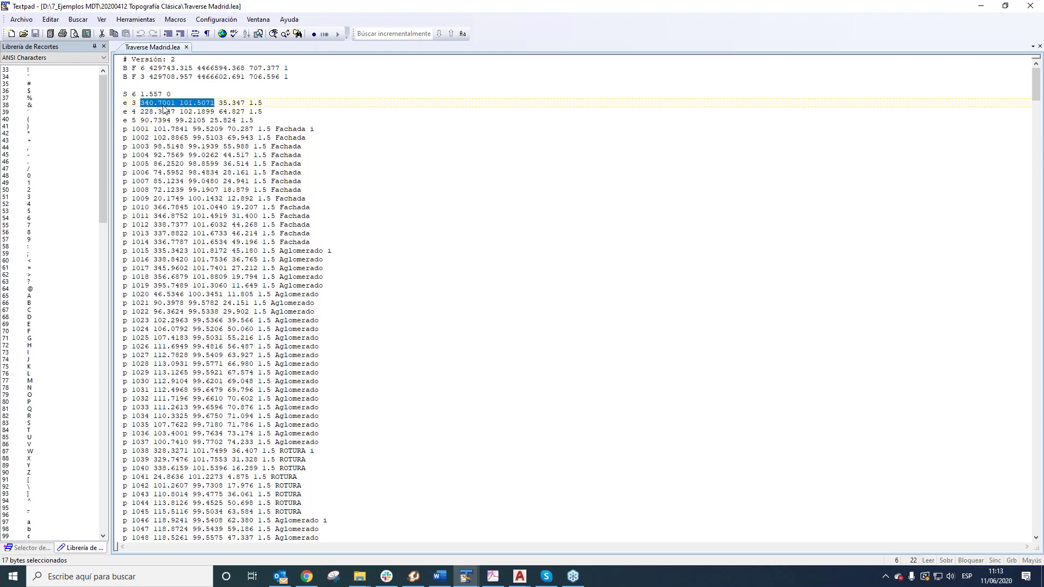
left_click_drag(219, 103, 245, 105)
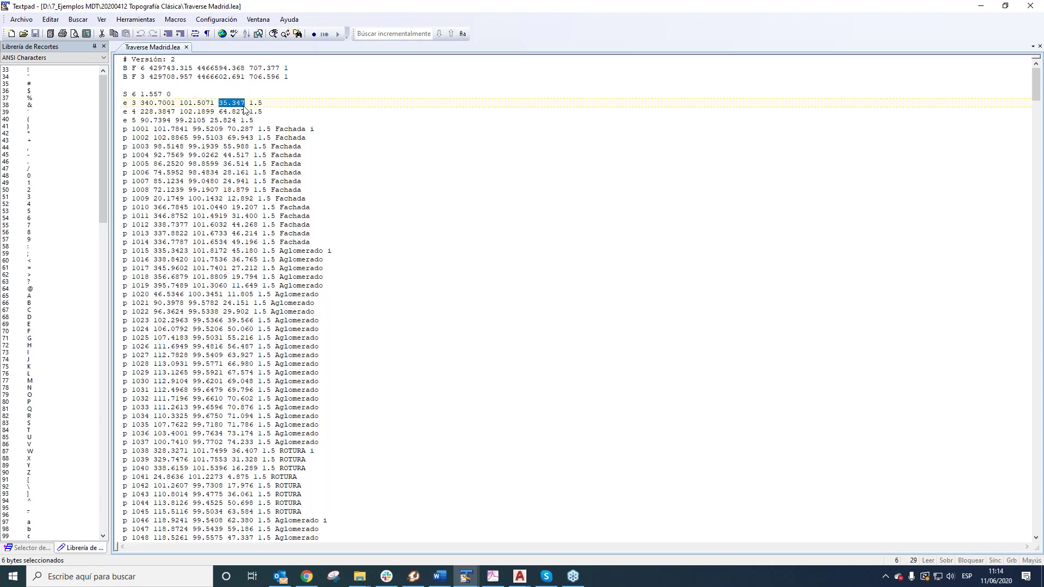
left_click_drag(248, 103, 262, 103)
double_click(282, 138)
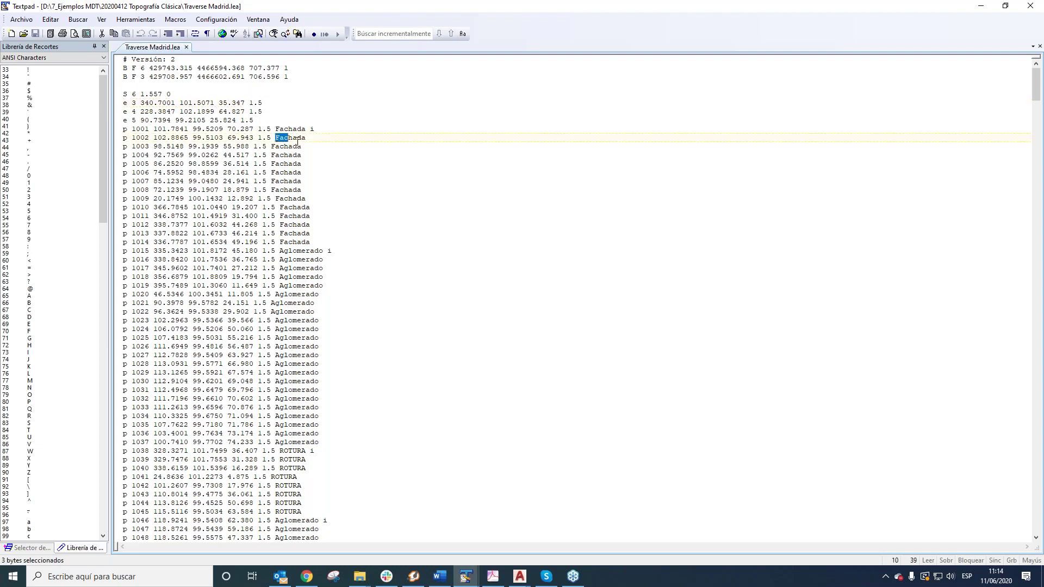
key("shift+Down")
scroll(294, 217, "down", 7)
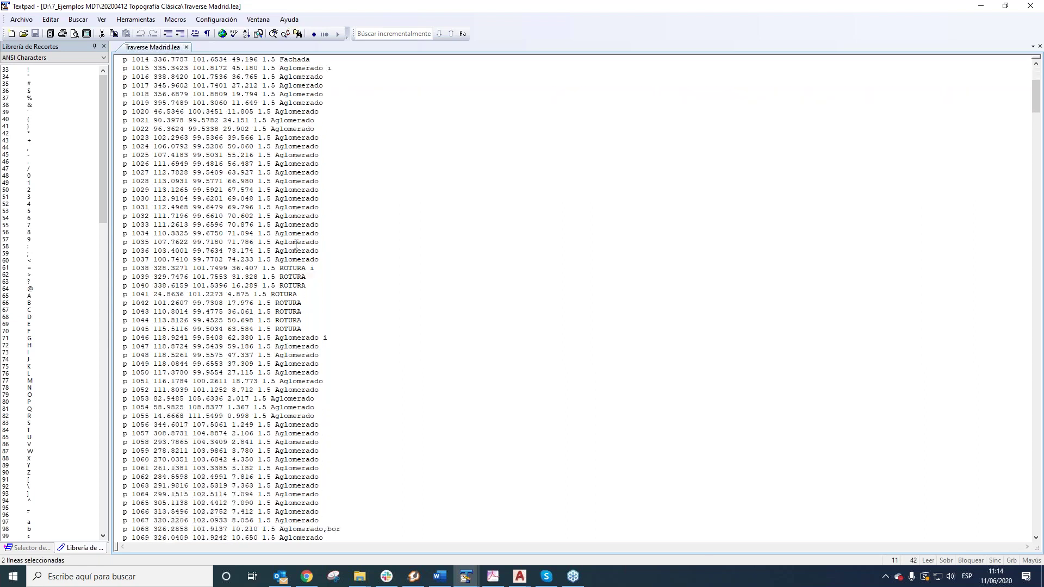
scroll(295, 245, "down", 7)
scroll(295, 245, "up", 11)
scroll(294, 239, "down", 20)
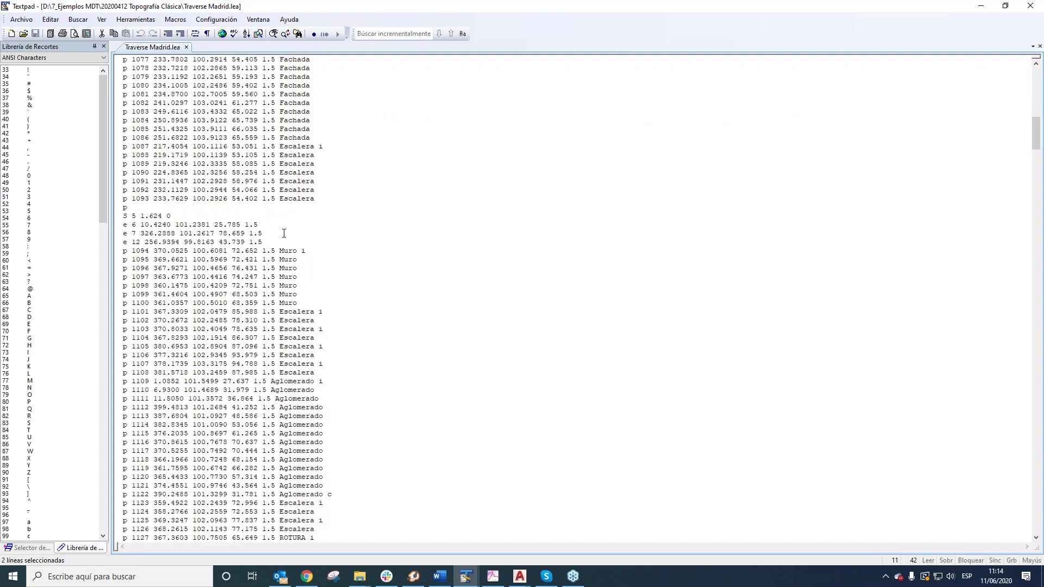
scroll(194, 185, "down", 4)
left_click_drag(123, 112, 158, 112)
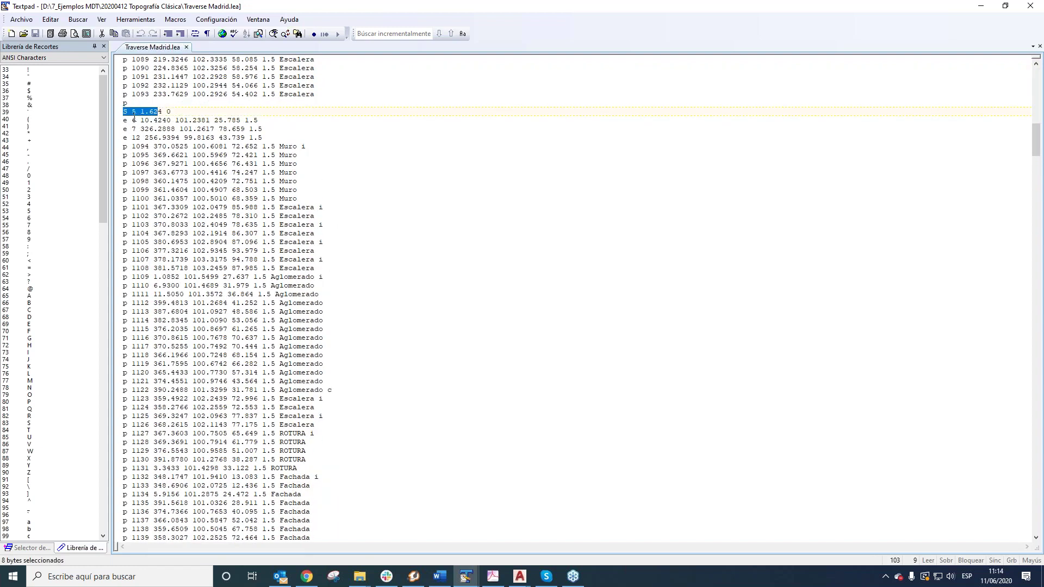
scroll(197, 272, "down", 9)
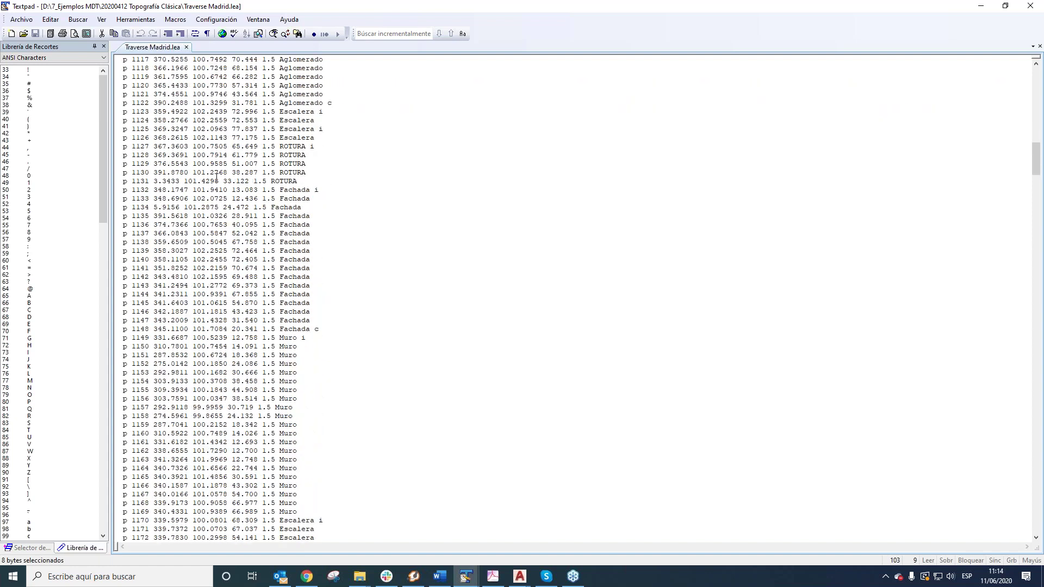
scroll(216, 177, "down", 13)
left_click_drag(127, 346, 140, 346)
scroll(149, 173, "down", 9)
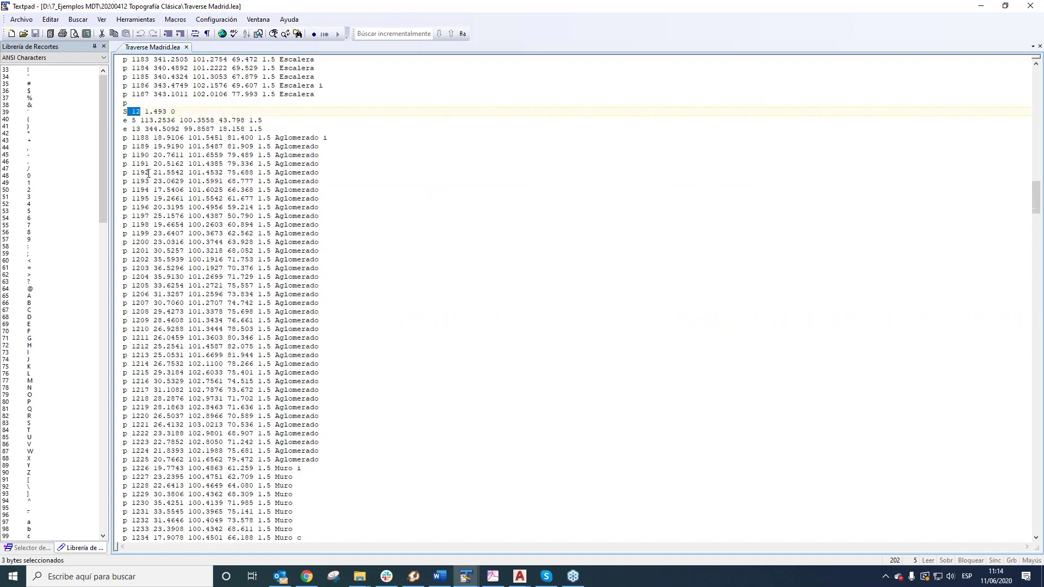
scroll(149, 240, "down", 20)
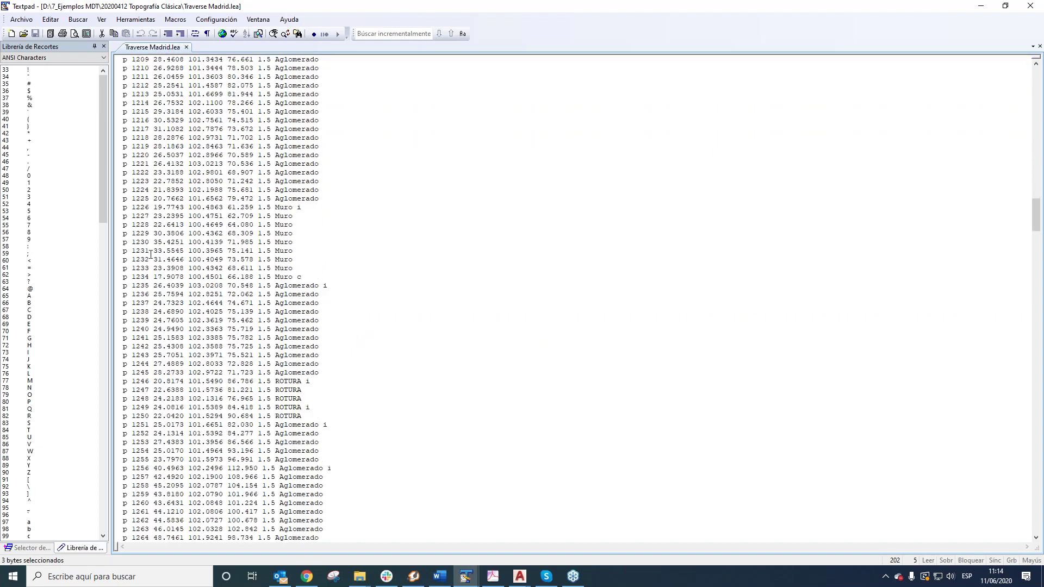
scroll(163, 283, "down", 17)
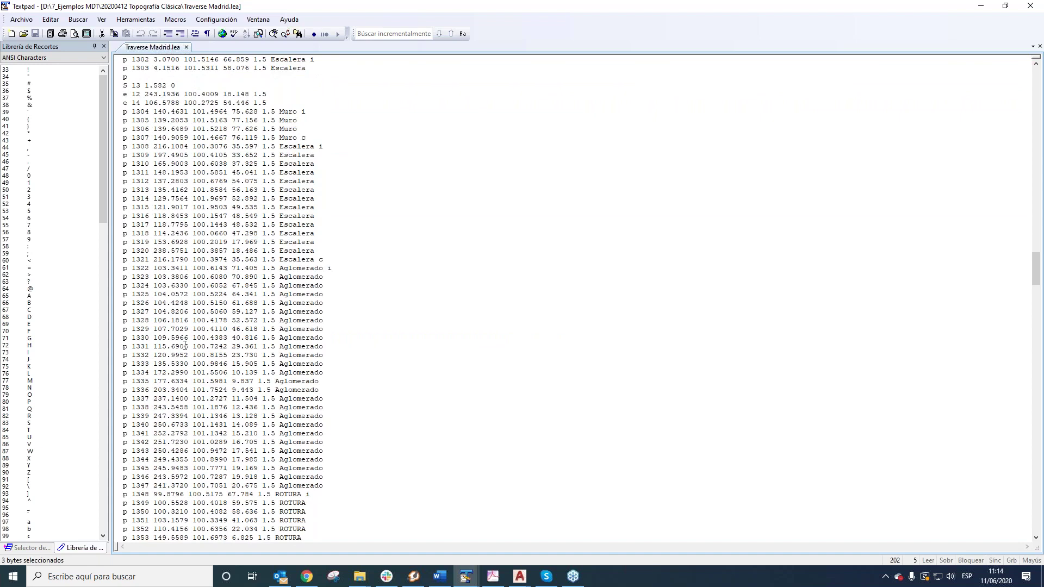
scroll(285, 320, "up", 9)
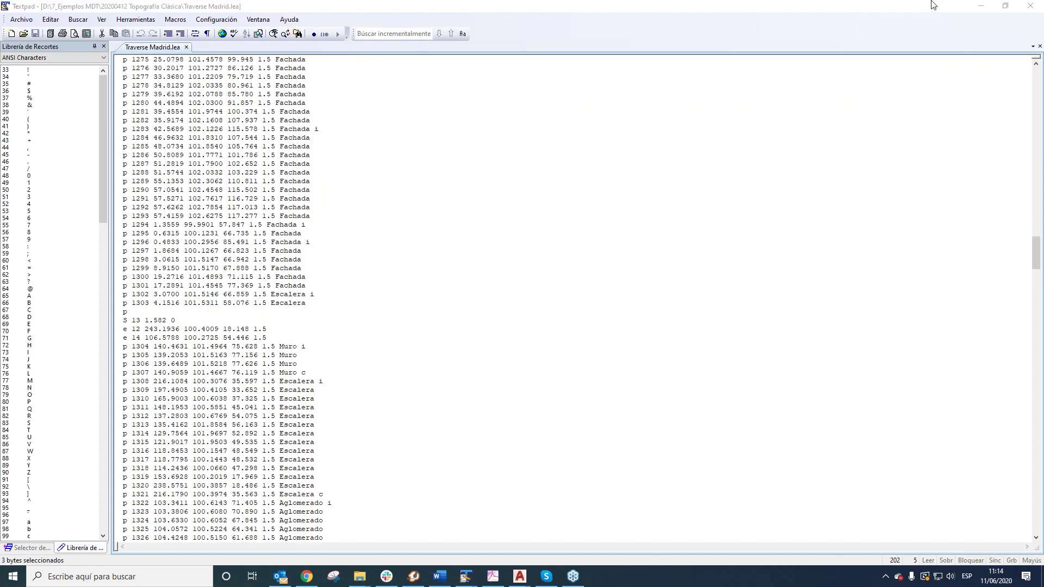
Close TextPad, convert Traverse Madrid.lea and save it as Traverse Madrid.LEV
left_click(1031, 7)
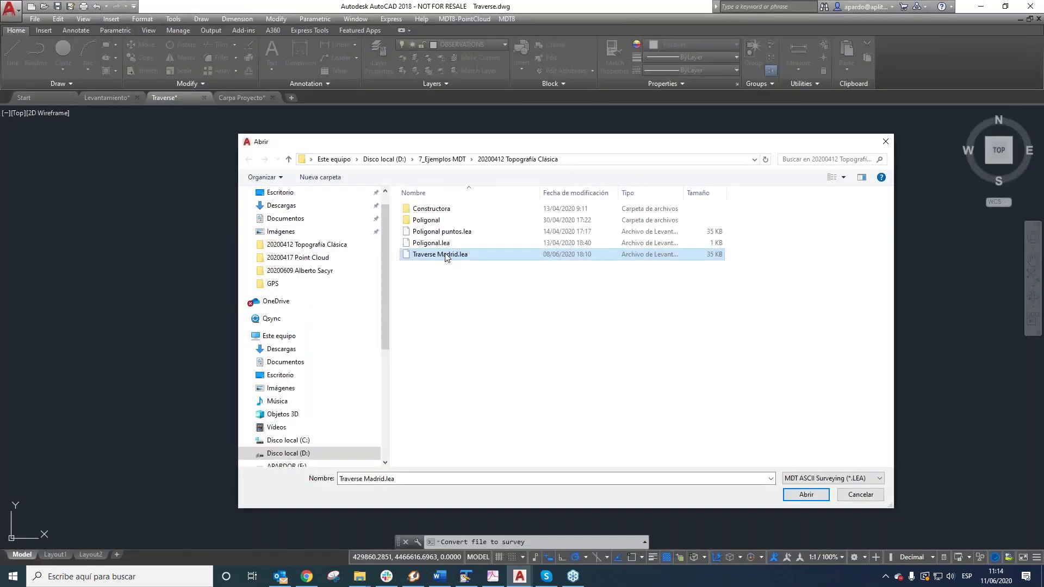
left_click(815, 496)
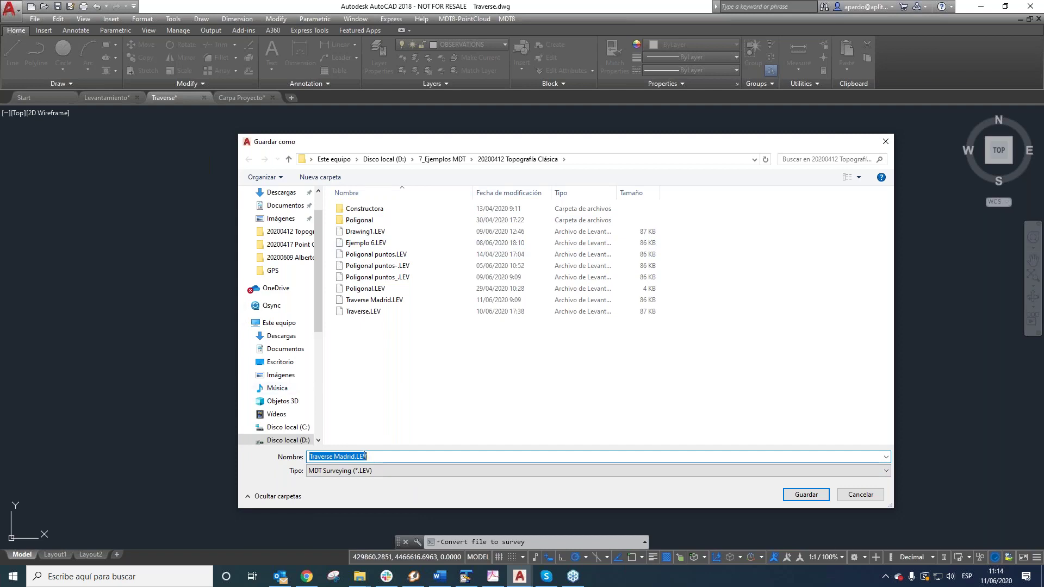
left_click_drag(354, 455, 375, 458)
left_click(806, 495)
Confirm overwriting Traverse Madrid.LEV and accept the listed convertible observations
left_click(547, 287)
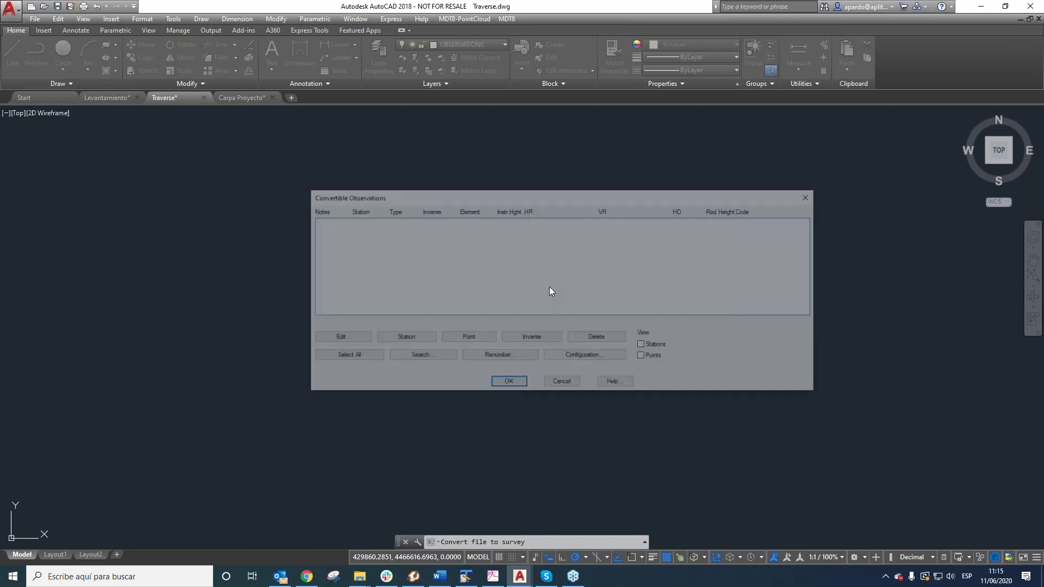
left_click_drag(587, 196, 539, 179)
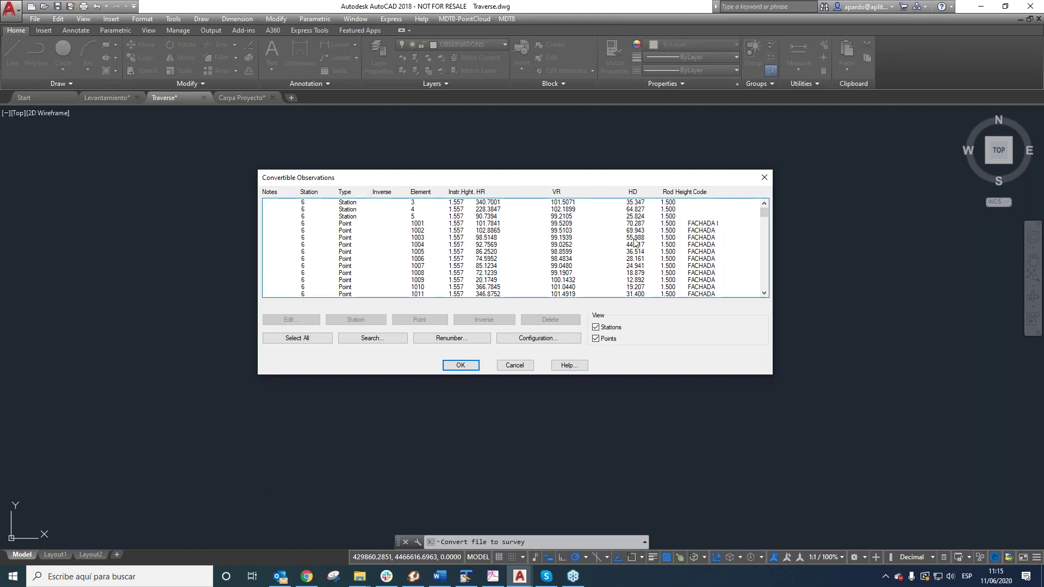
left_click(467, 365)
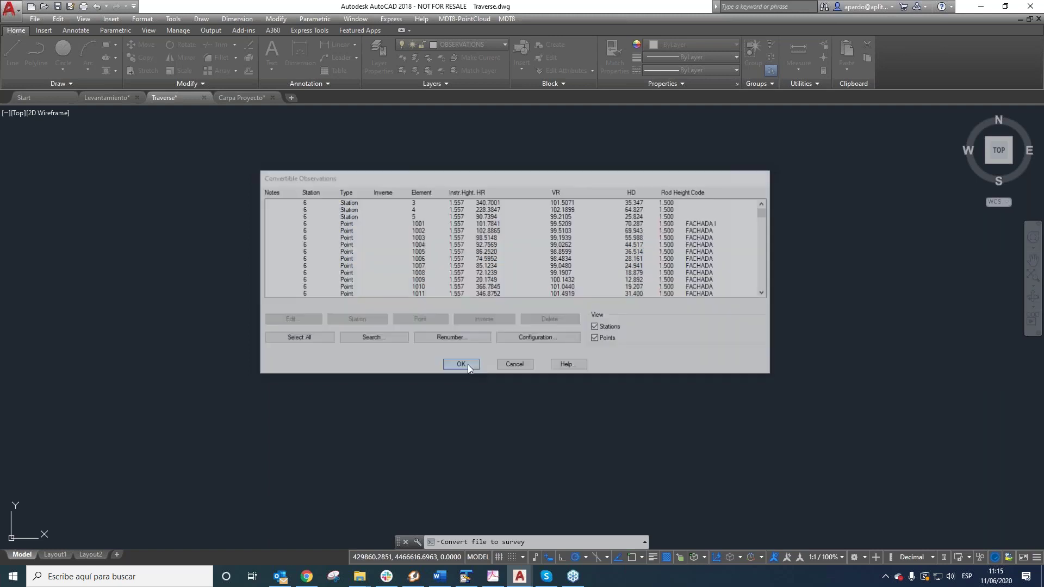
Dismiss the survey-defined warning, then inspect origin stations 3 and 6 and observed stations 4 and 5
left_click(521, 263)
left_click_drag(825, 119, 573, 148)
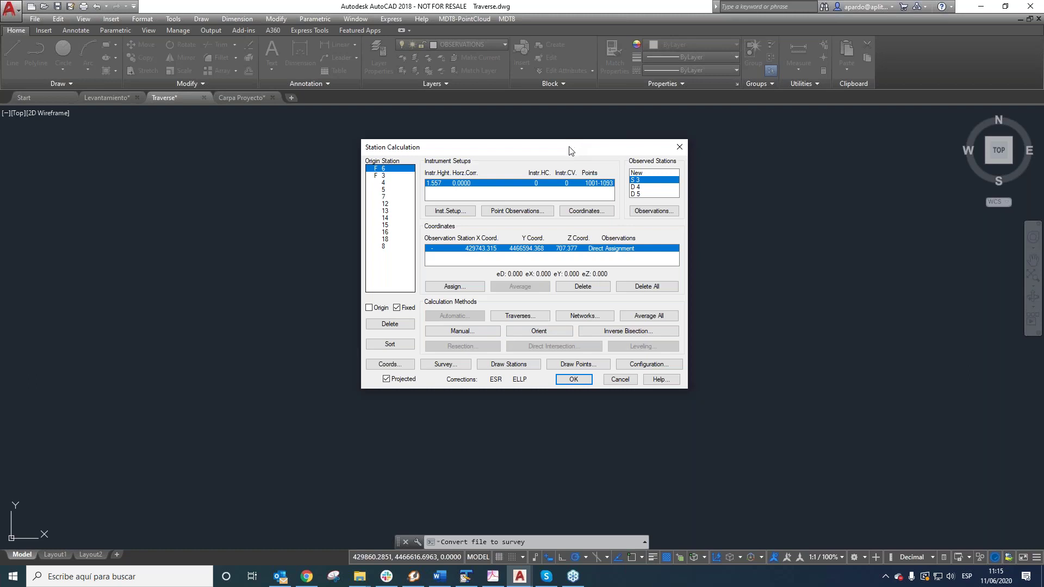
left_click_drag(569, 147, 558, 145)
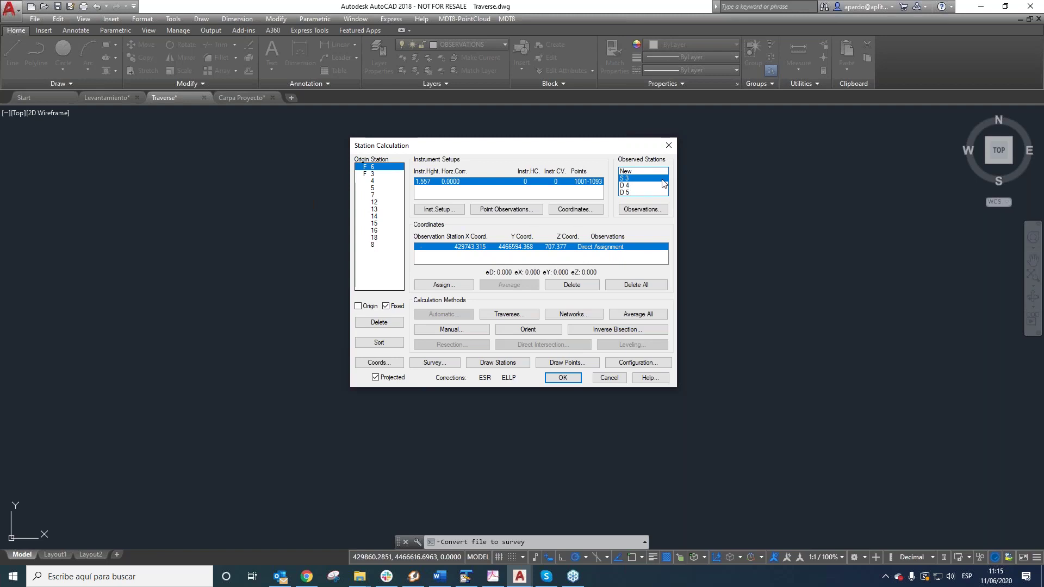
left_click(365, 175)
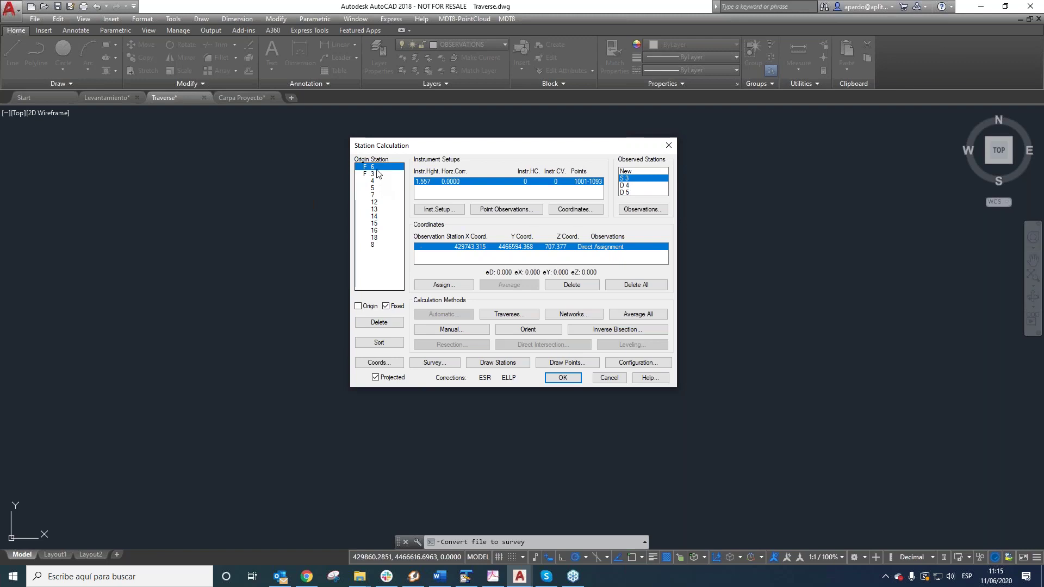
left_click(378, 174)
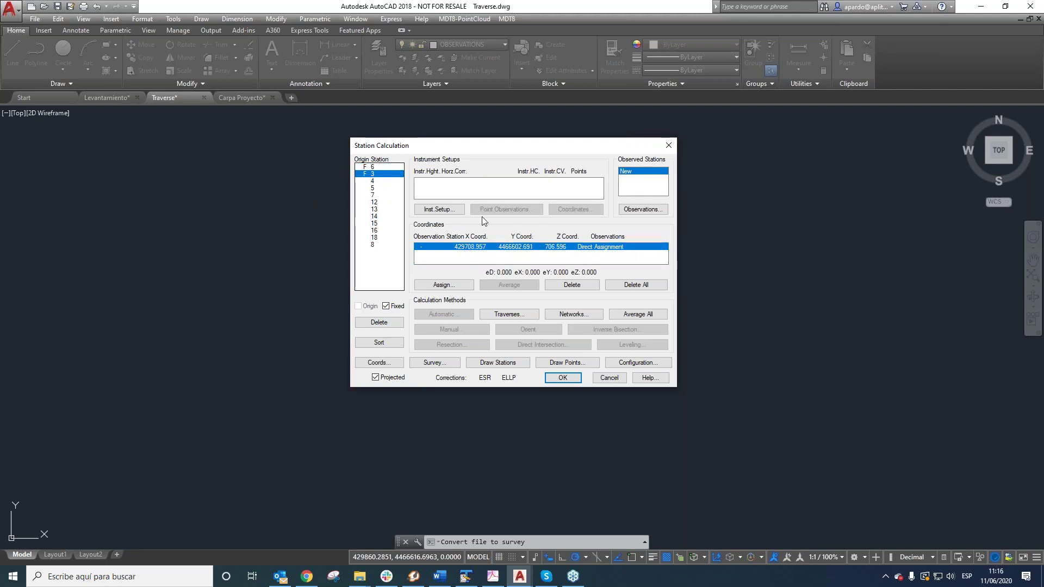
key("Up")
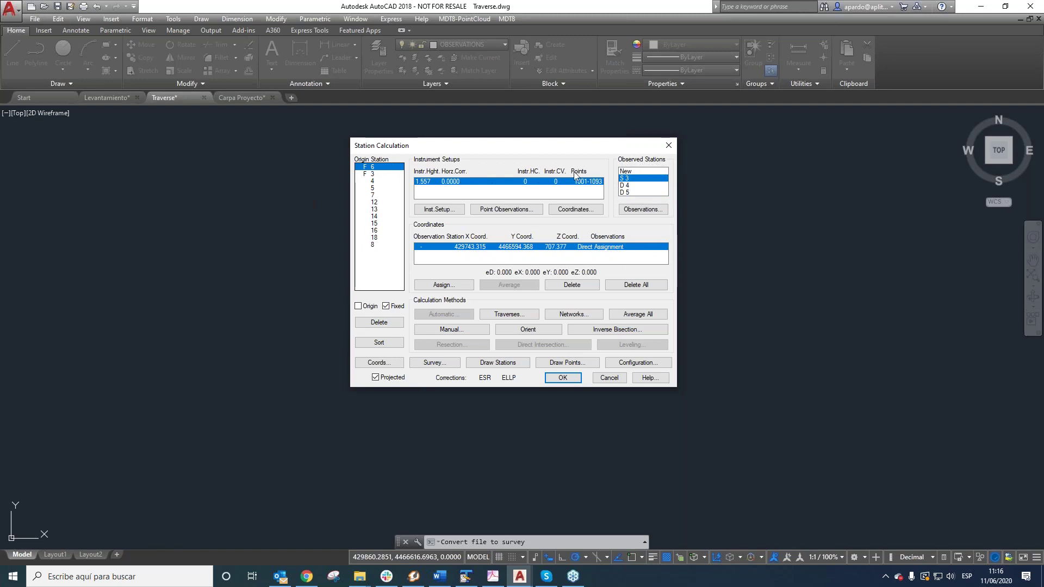
left_click(632, 185)
left_click(632, 193)
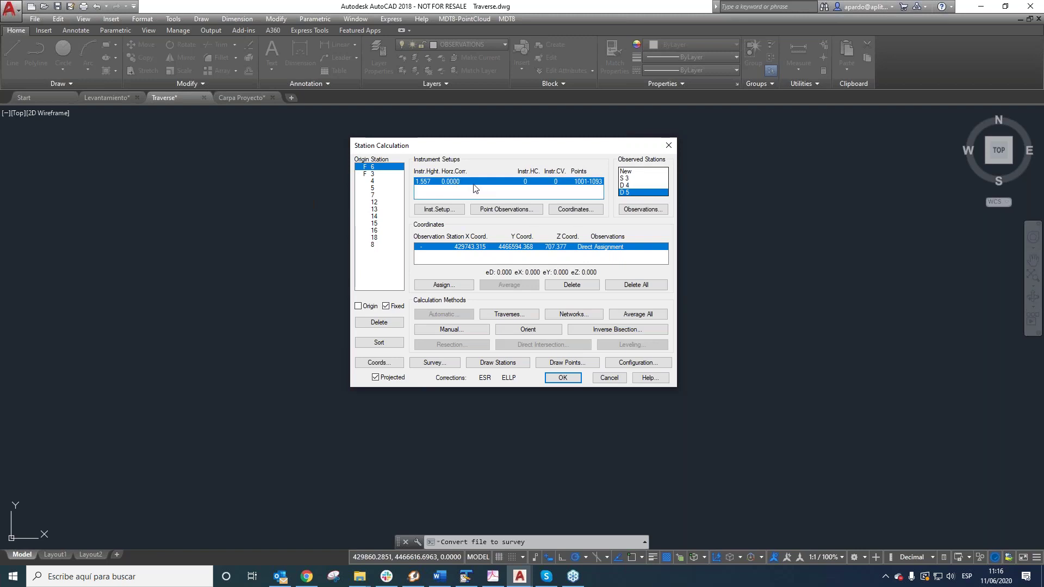
left_click(439, 209)
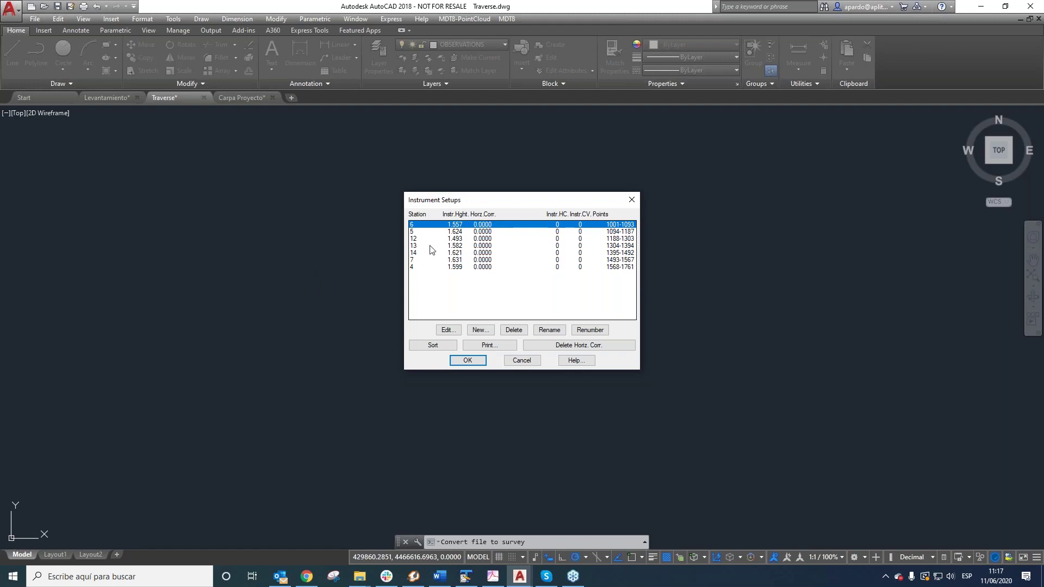
left_click(469, 360)
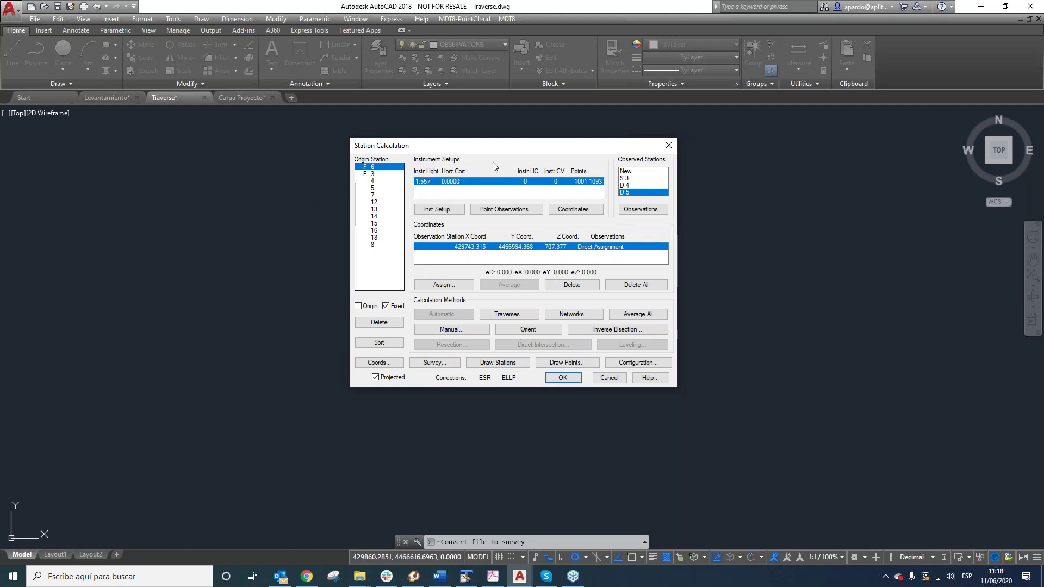
left_click(531, 330)
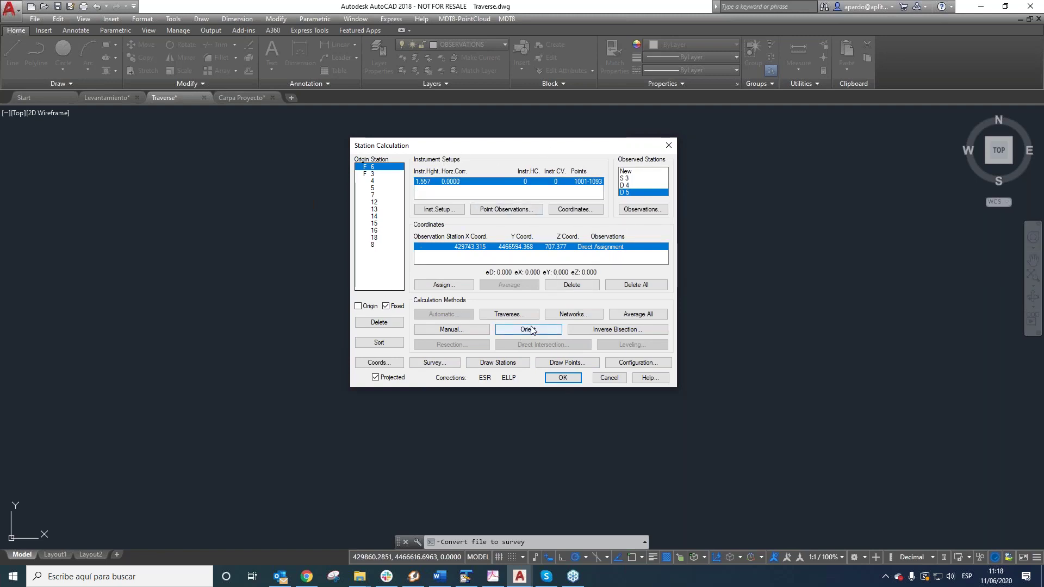
left_click(646, 363)
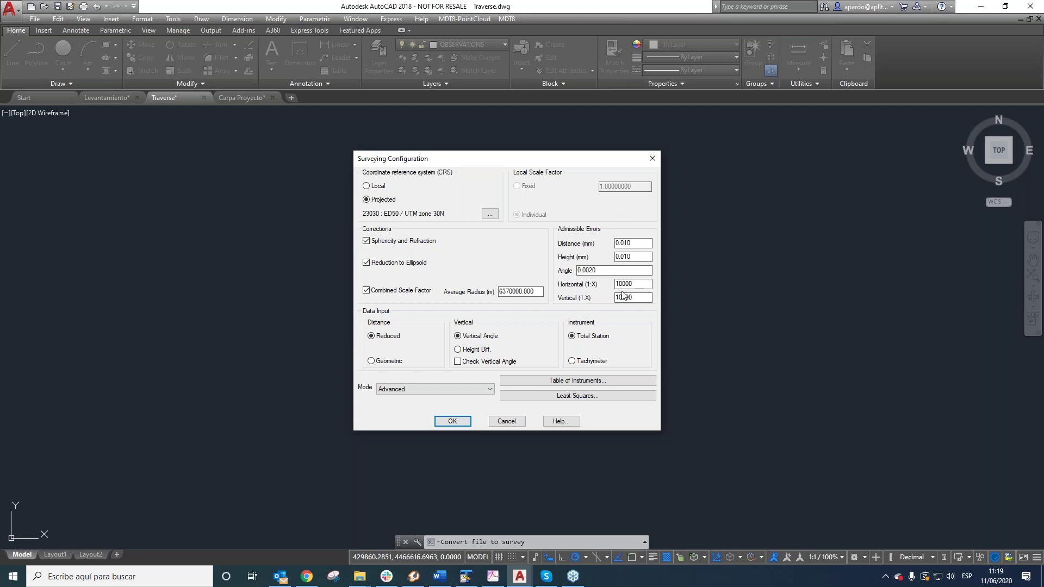
left_click(453, 422)
left_click(454, 422)
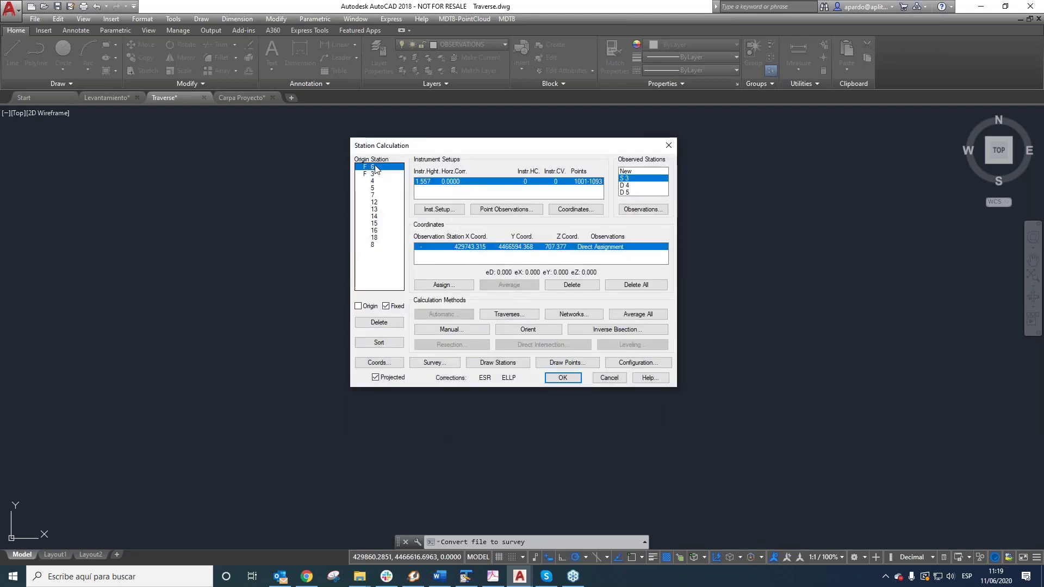
Give fixed stations 6 and 3 projected scale factors 0.99954171 and 0.99954190
left_click(375, 365)
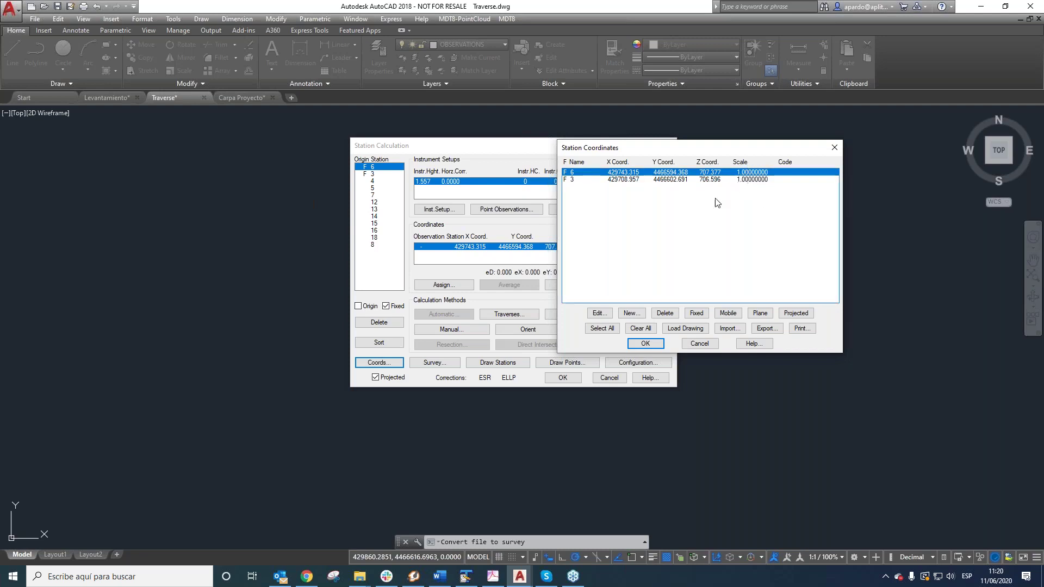
left_click(607, 329)
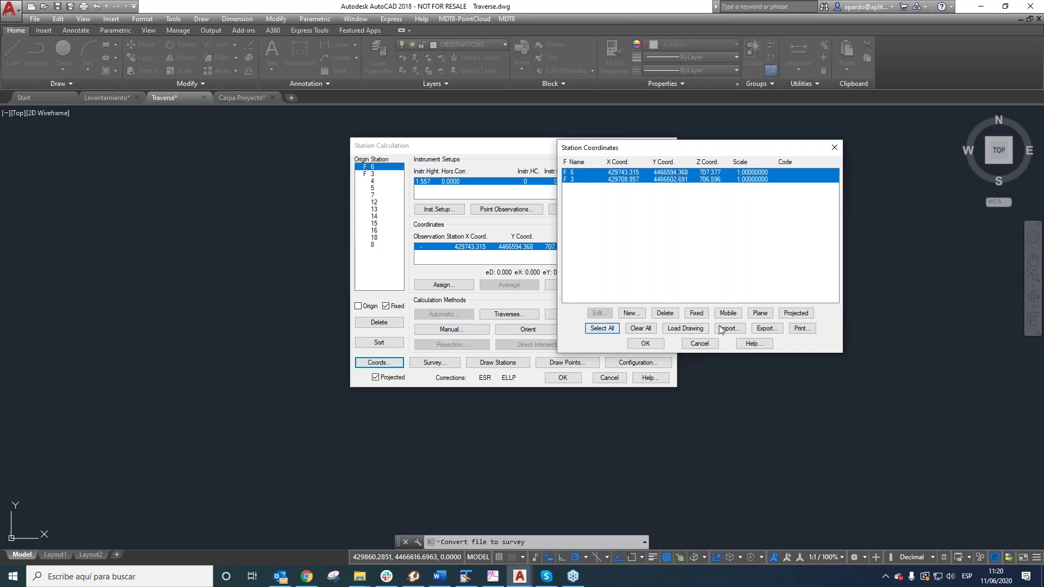
left_click(796, 313)
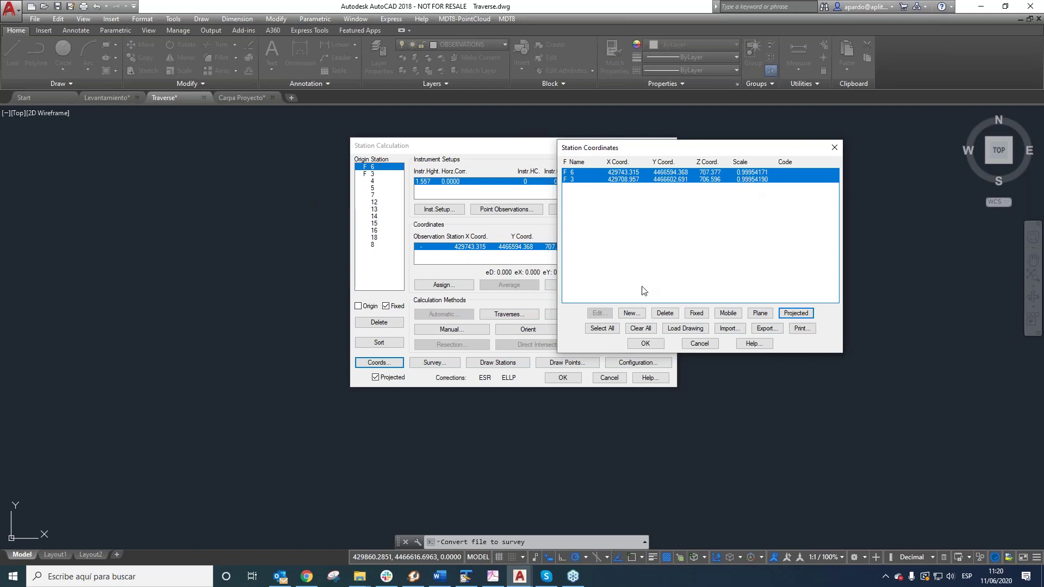
left_click(645, 343)
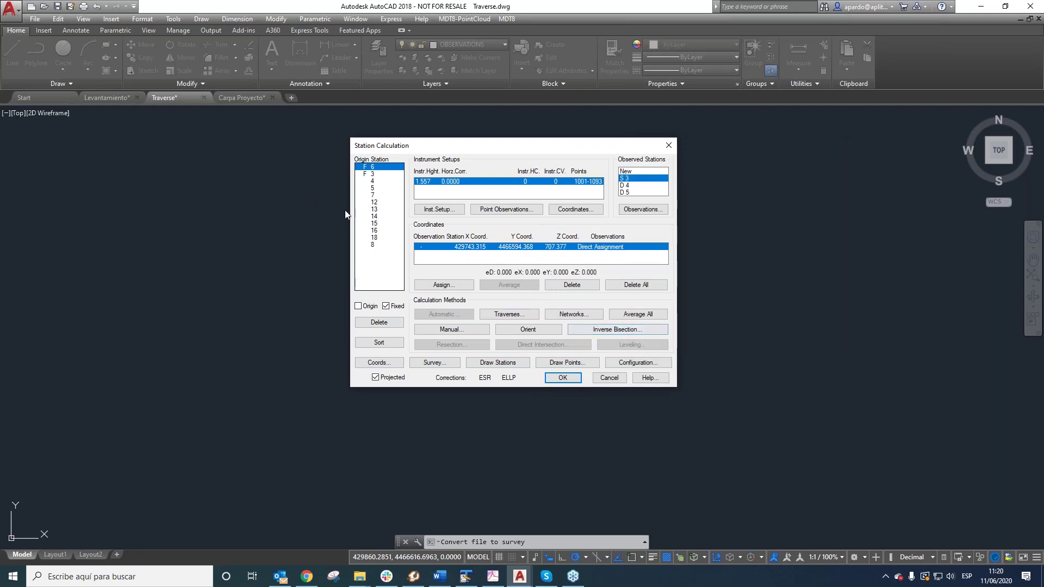
Move Station Calculation aside and tick Origin for fixed station 6
left_click_drag(468, 146, 623, 142)
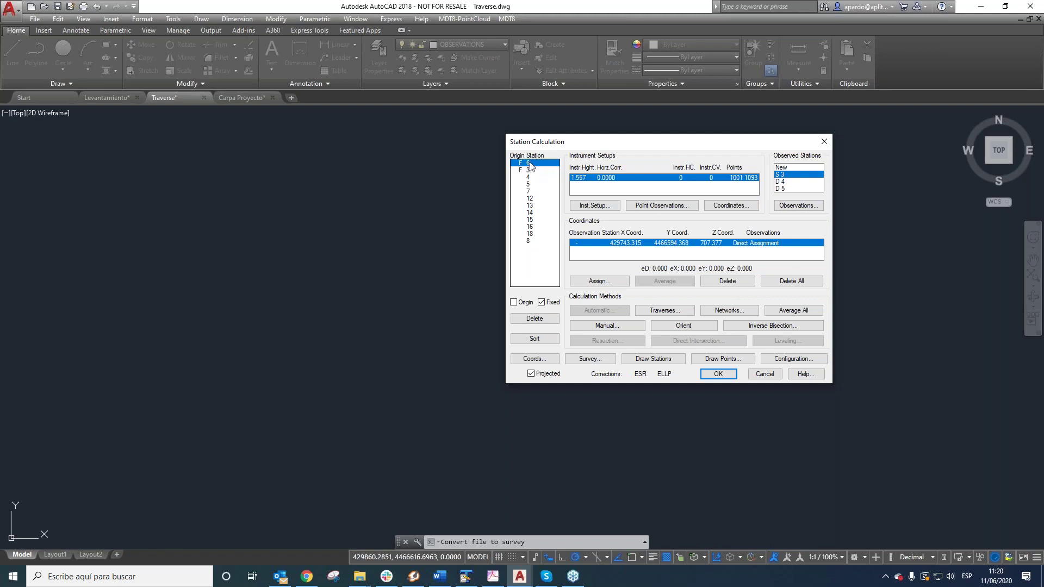
left_click(514, 302)
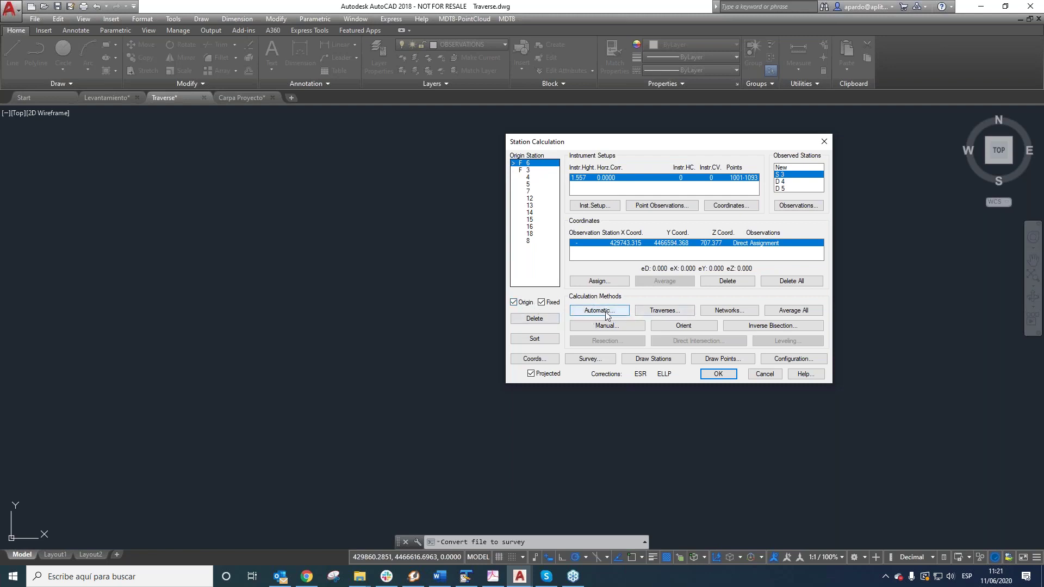
left_click(513, 303)
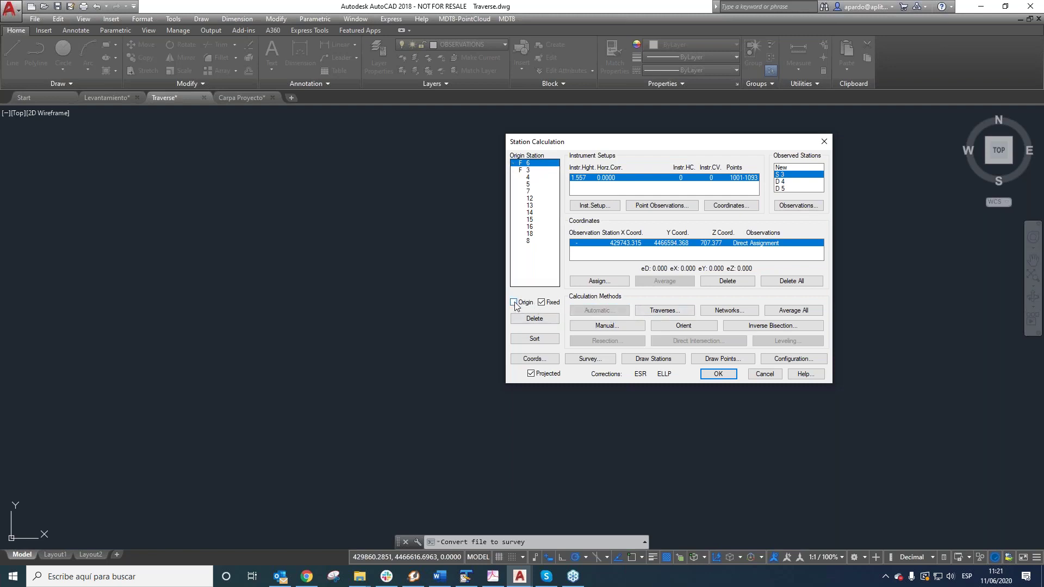
left_click(513, 303)
left_click(516, 303)
left_click(513, 303)
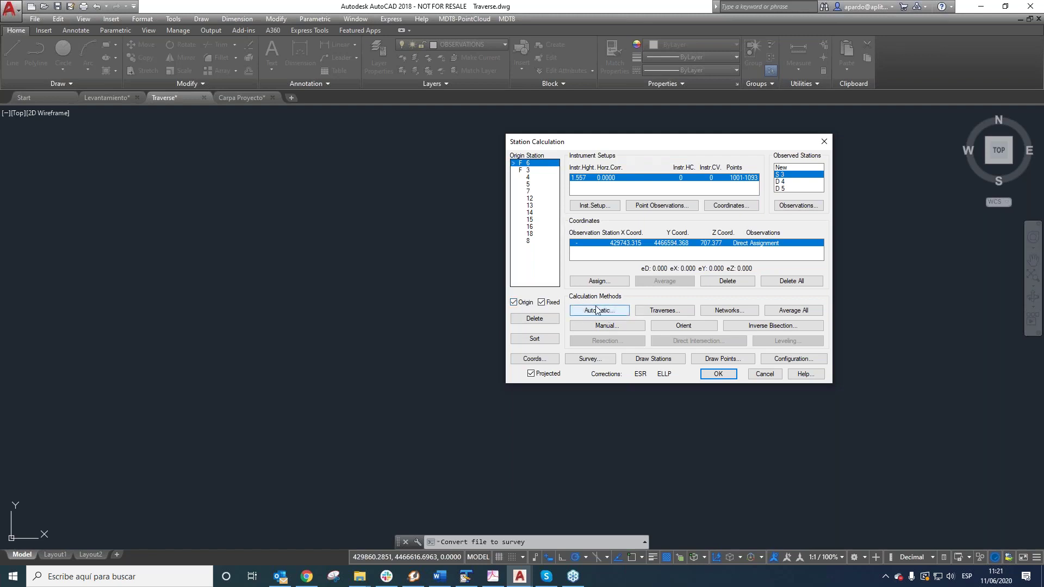
Run the automatic calculation from station 6 to get double and single observation results with their errors
left_click(596, 311)
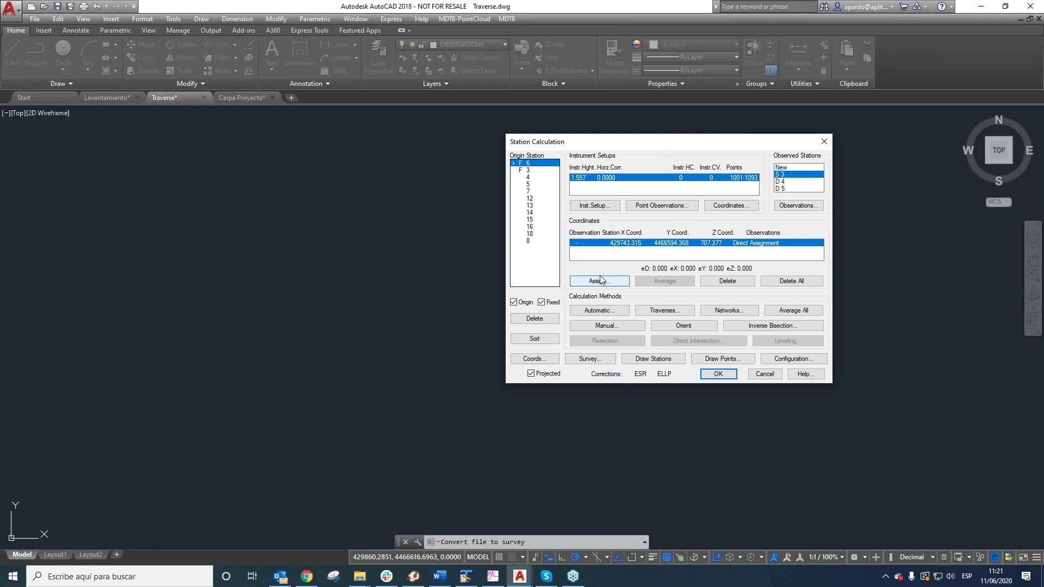
left_click(598, 312)
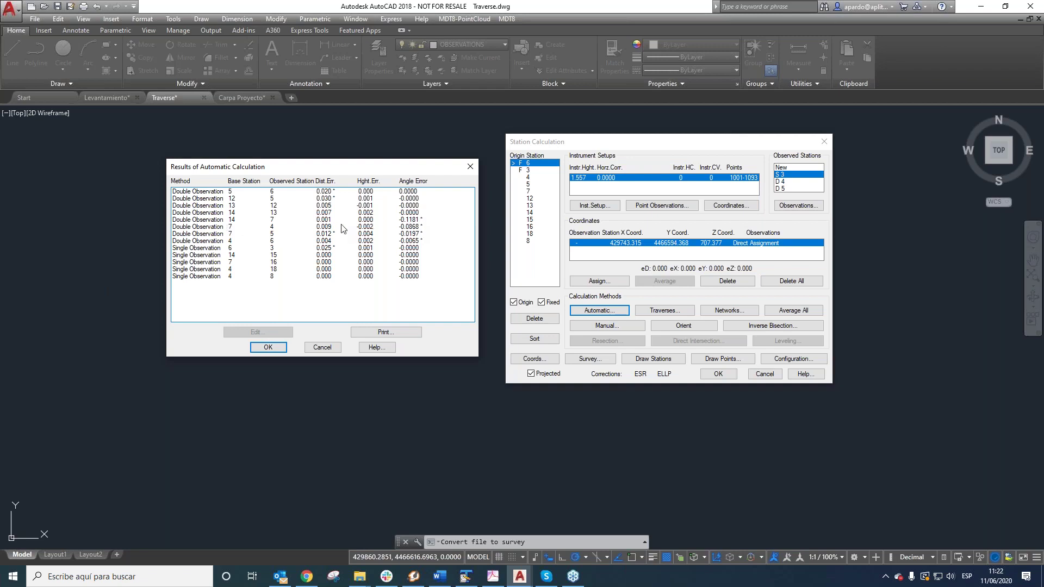
Accept the automatic results and inspect the computed coordinates of stations 4, 13 and 15, ending on 13
left_click(269, 347)
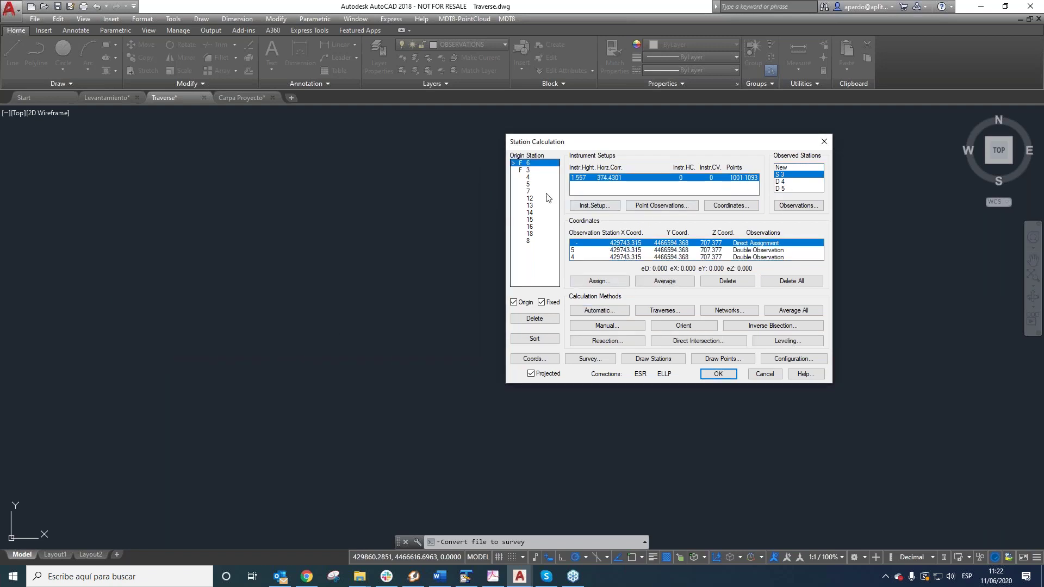
left_click(530, 177)
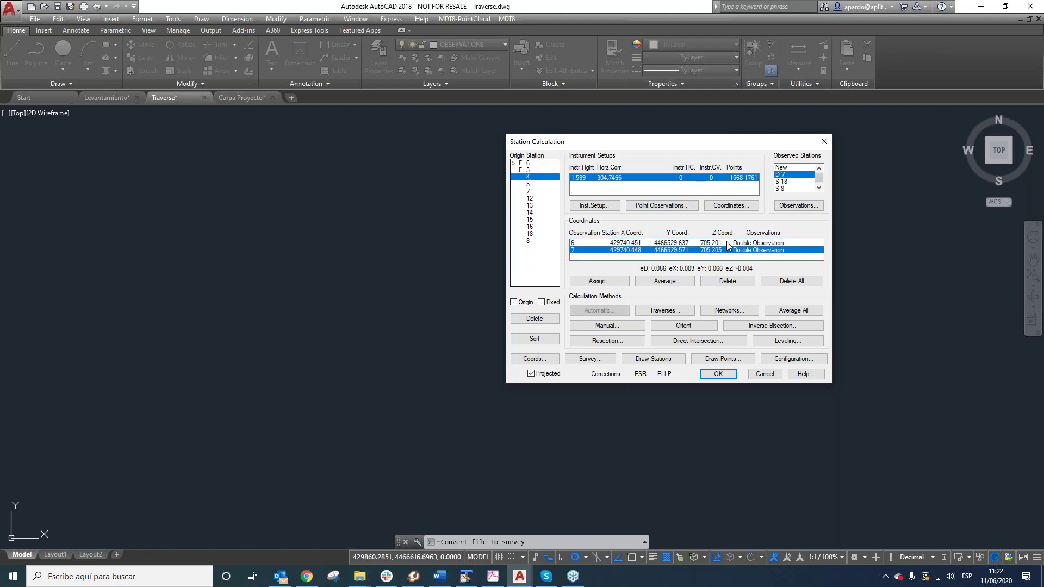
left_click(532, 205)
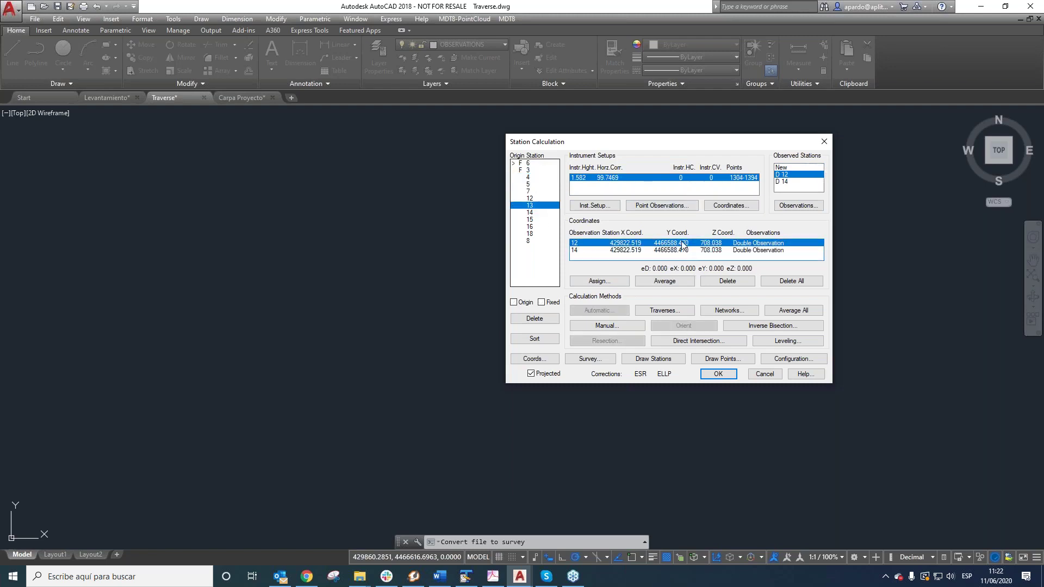
left_click(530, 220)
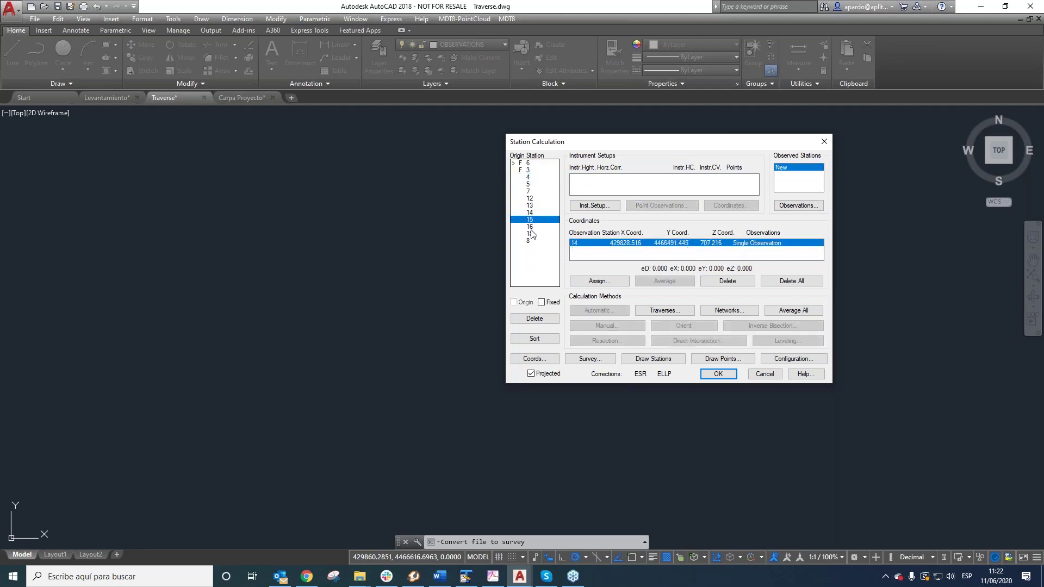
left_click(532, 206)
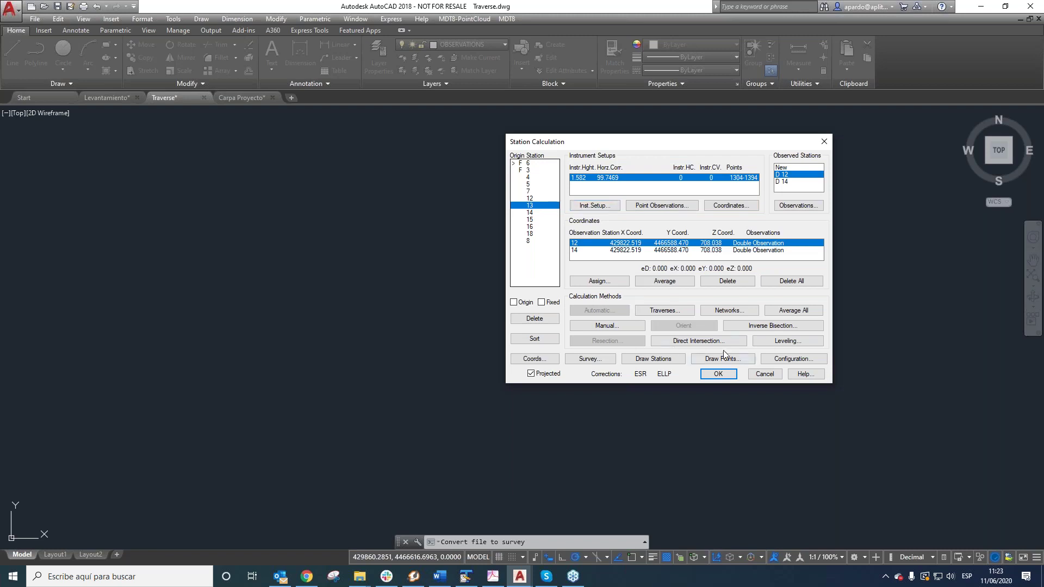
Plot the calculated stations with their numbers and elevations in the drawing
left_click(650, 360)
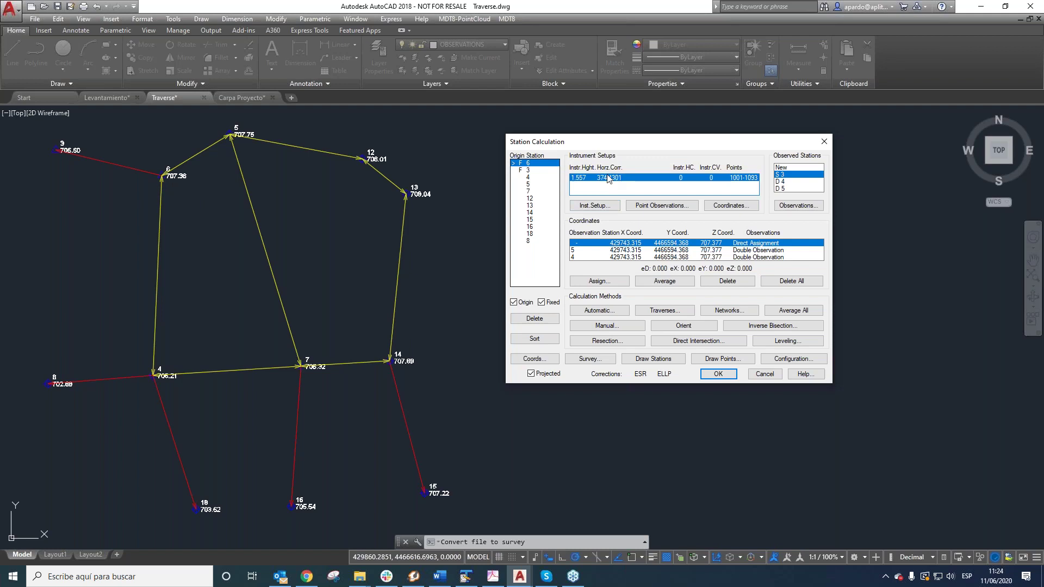
Reset the horizontal correction of station 6's instrument setup to 0
left_click(592, 206)
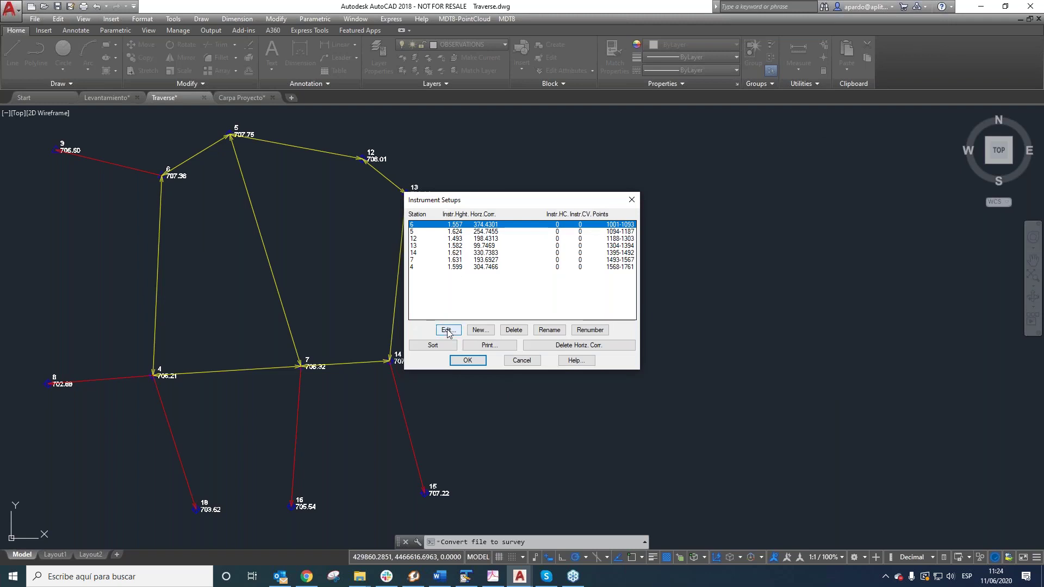
left_click(447, 330)
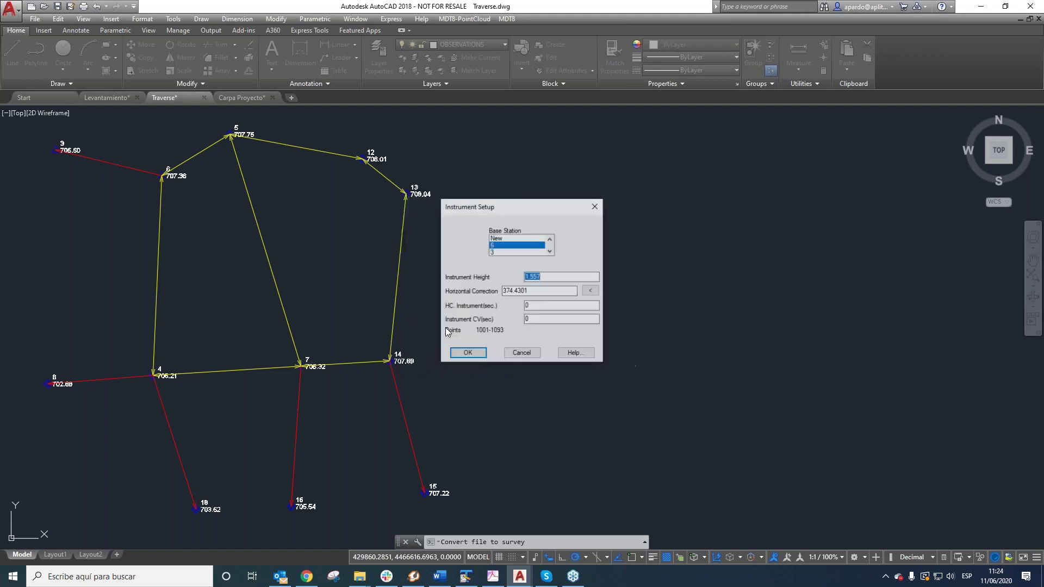
double_click(535, 290)
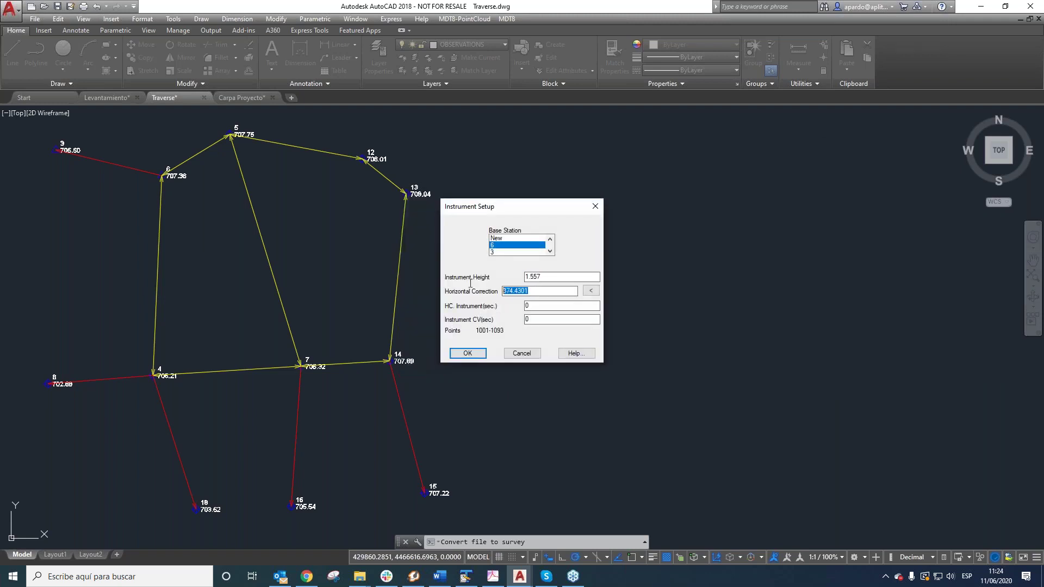
type("0")
left_click(472, 353)
left_click(469, 360)
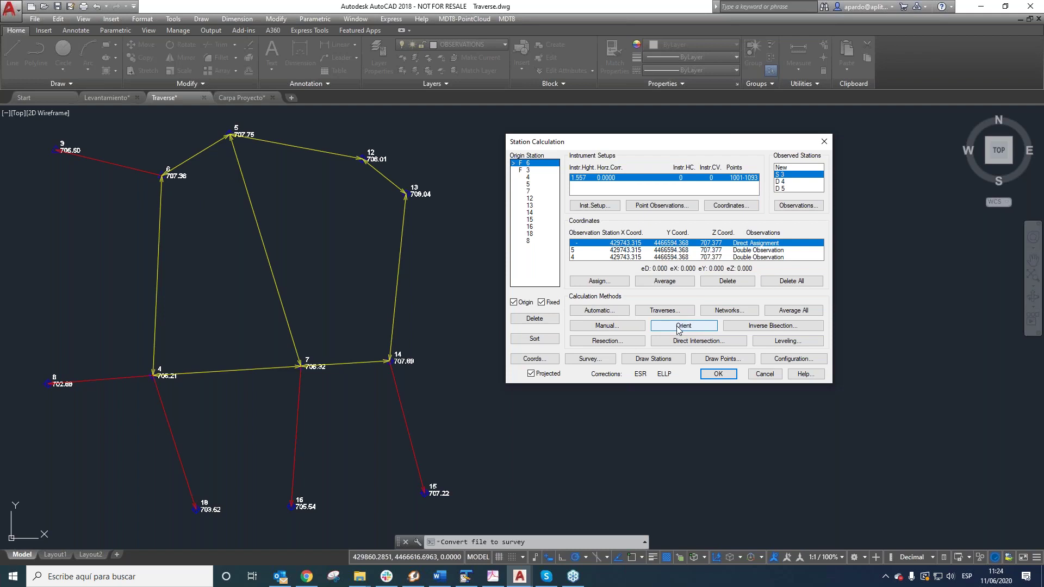
Compute station 6's horizontal correction (374.4301) from its observations and choose observed station 5
left_click(529, 171)
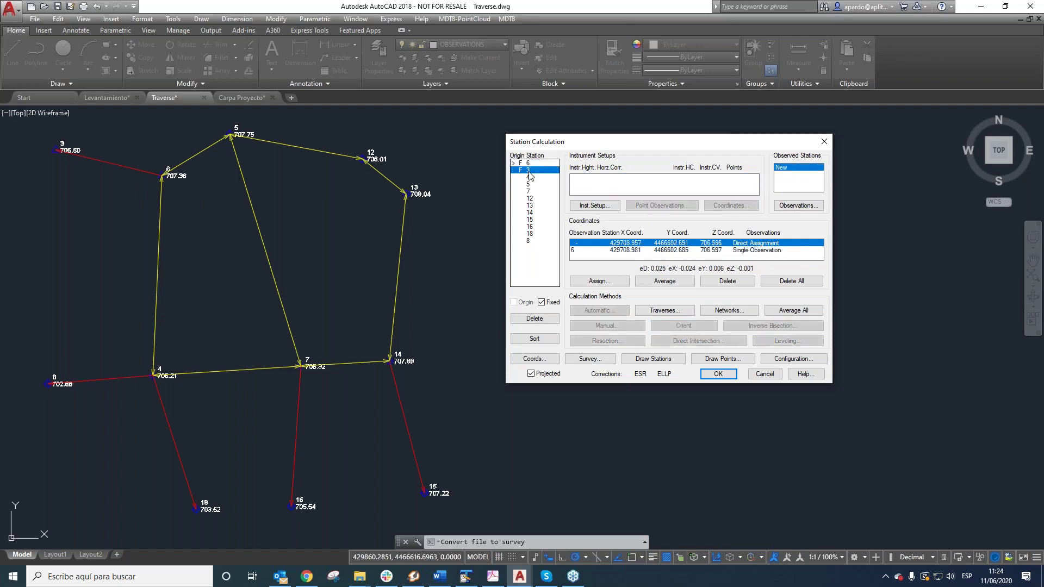
left_click(530, 164)
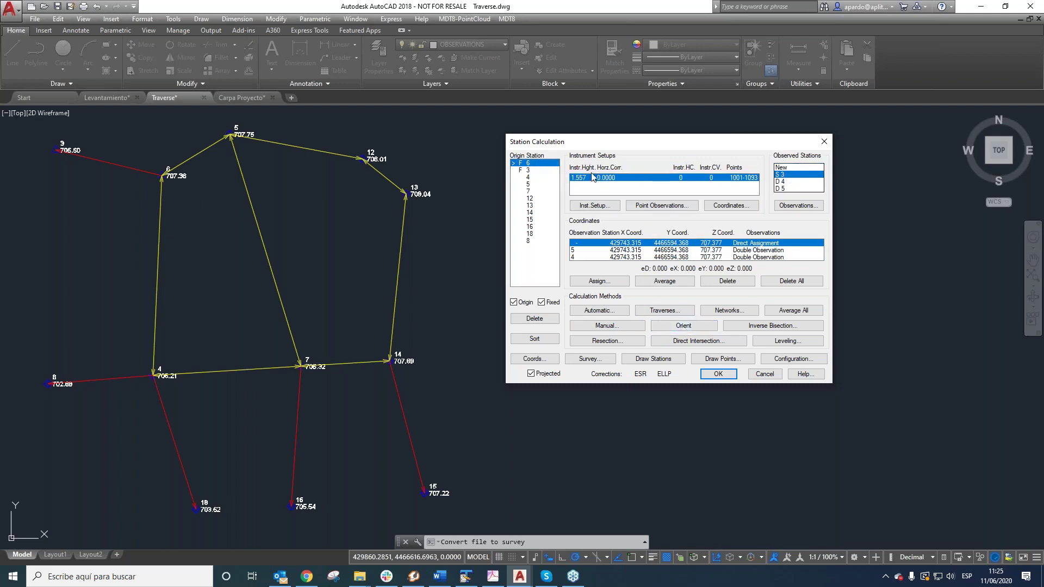
left_click(682, 327)
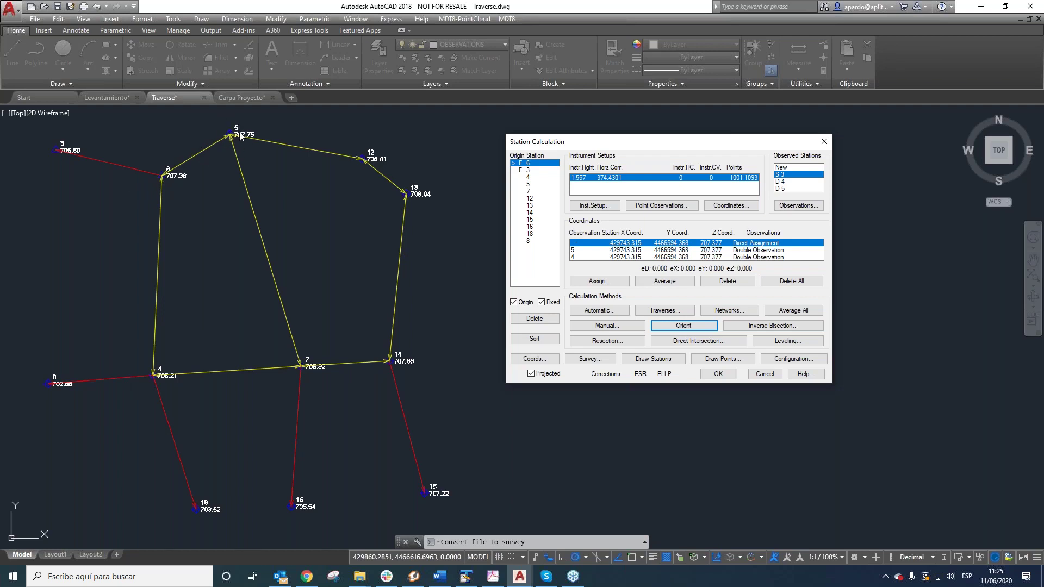
left_click(531, 164)
left_click(792, 188)
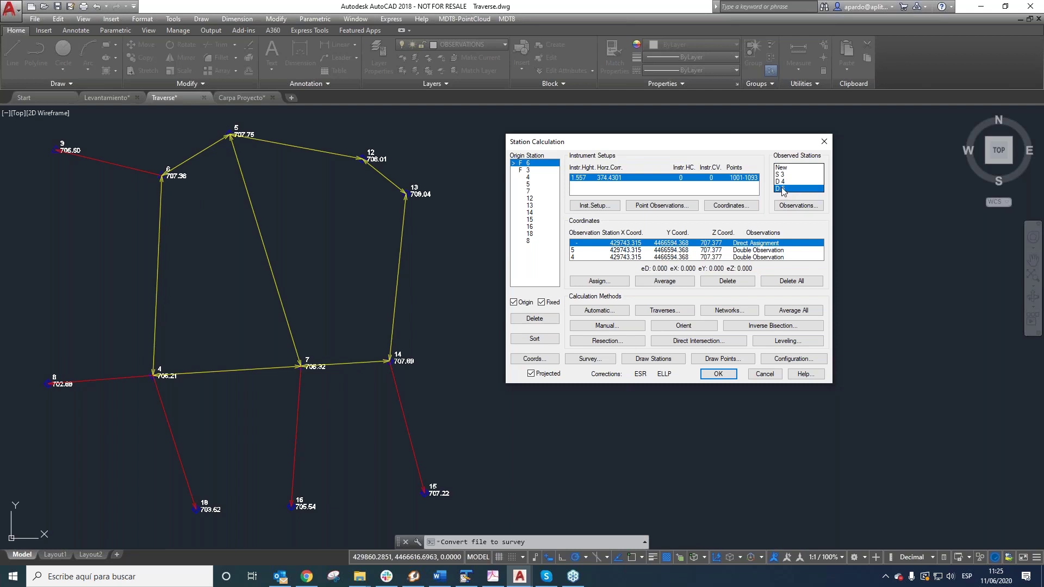
Manually calculate station 5 from station 6: X 429765.340, Y 4466607.785, Z 707.754
left_click(625, 326)
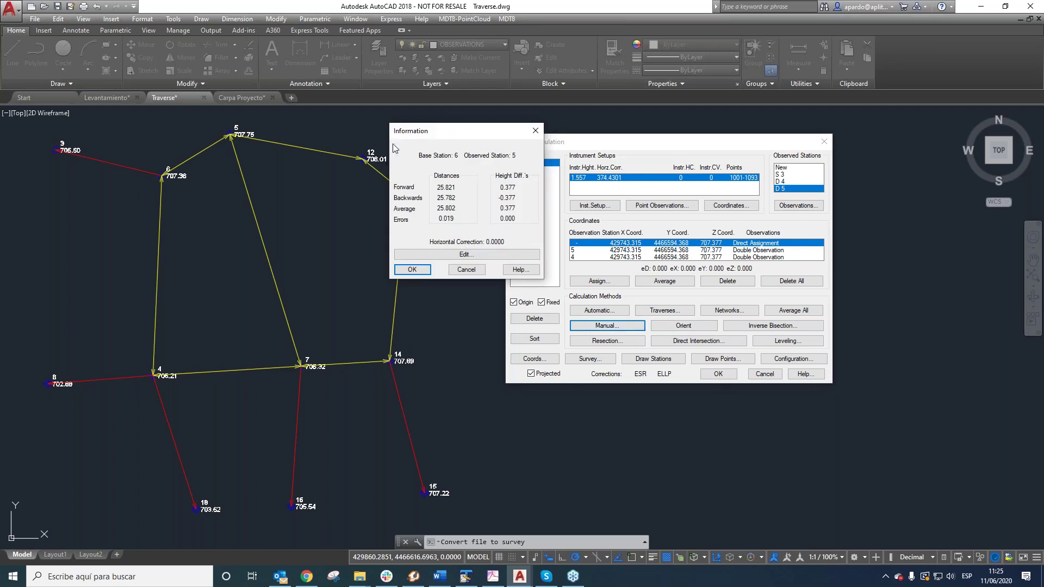
left_click_drag(470, 132, 470, 139)
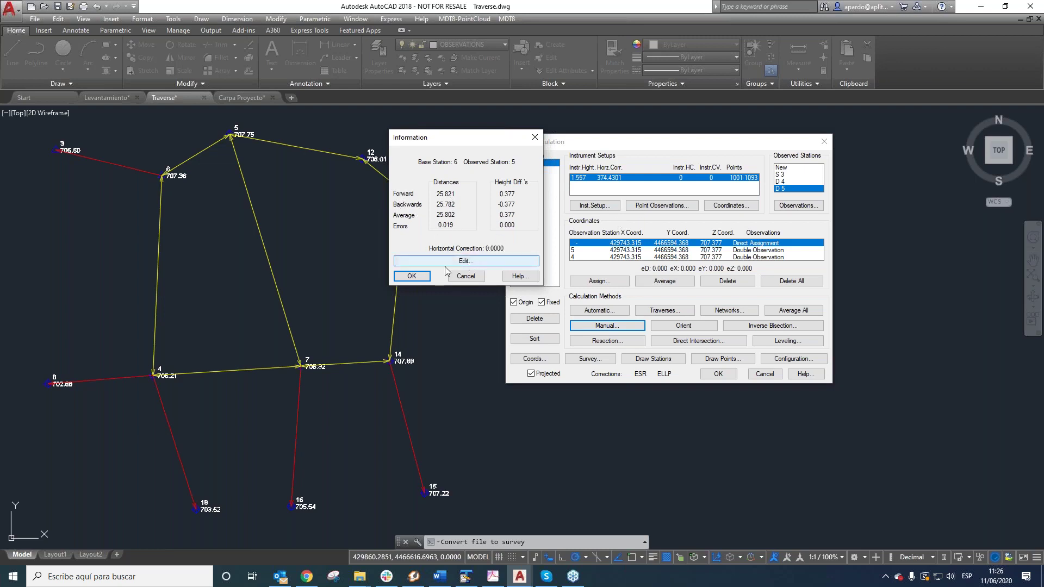
left_click(411, 276)
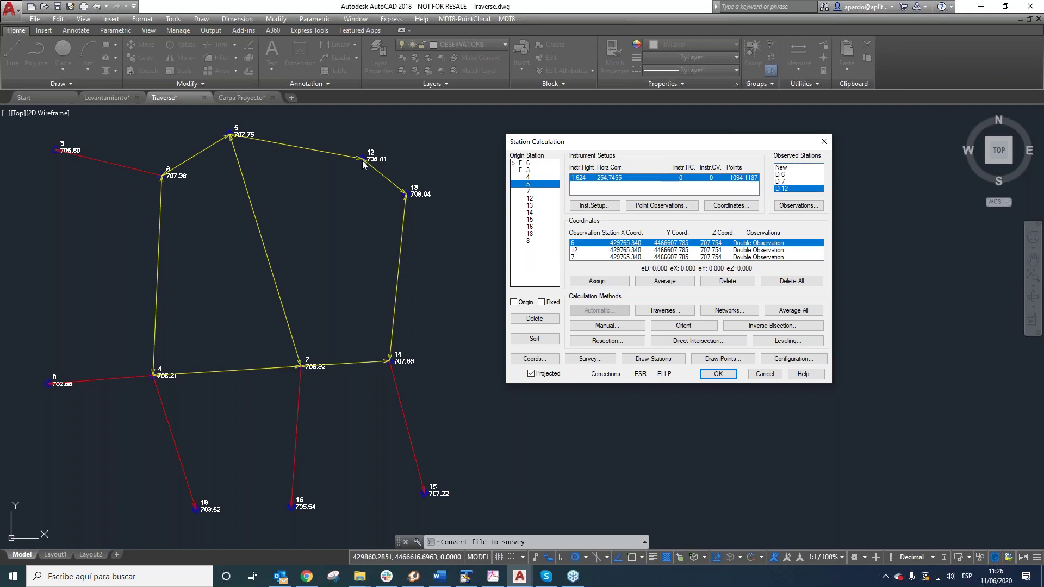
Manually calculate station 12 from station 5: X 429808.349, Y 4466599.801, Z 708.005
left_click(614, 325)
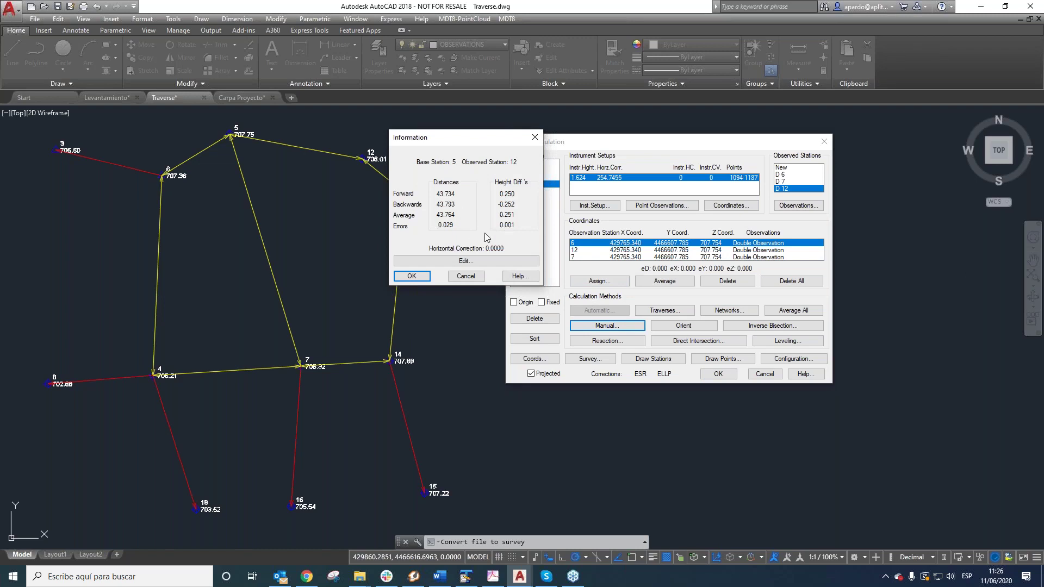
left_click(413, 276)
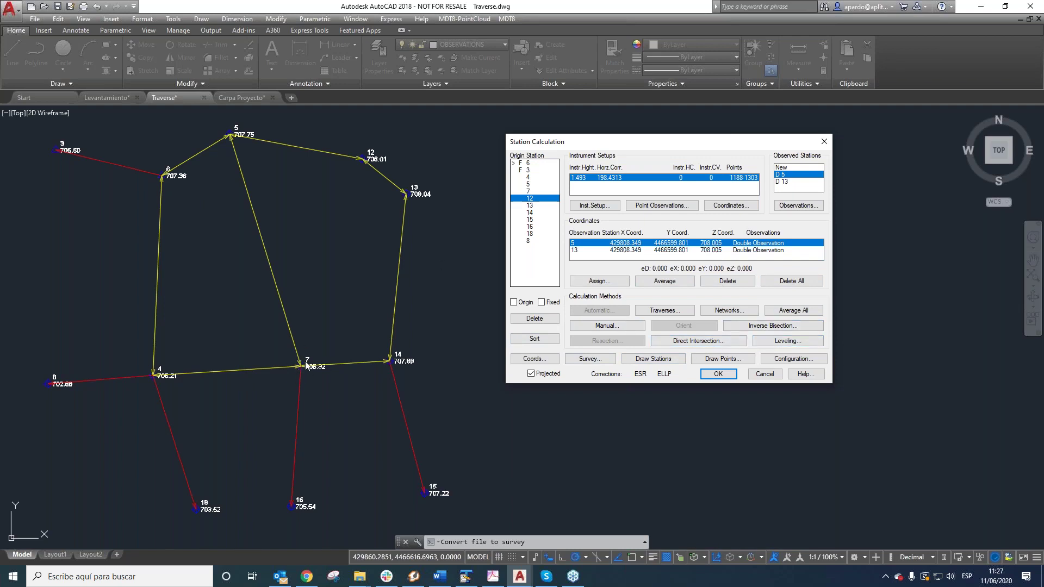
Show station 7's setup (height 1.631, correction 193.6927) after briefly viewing station 8
left_click(527, 191)
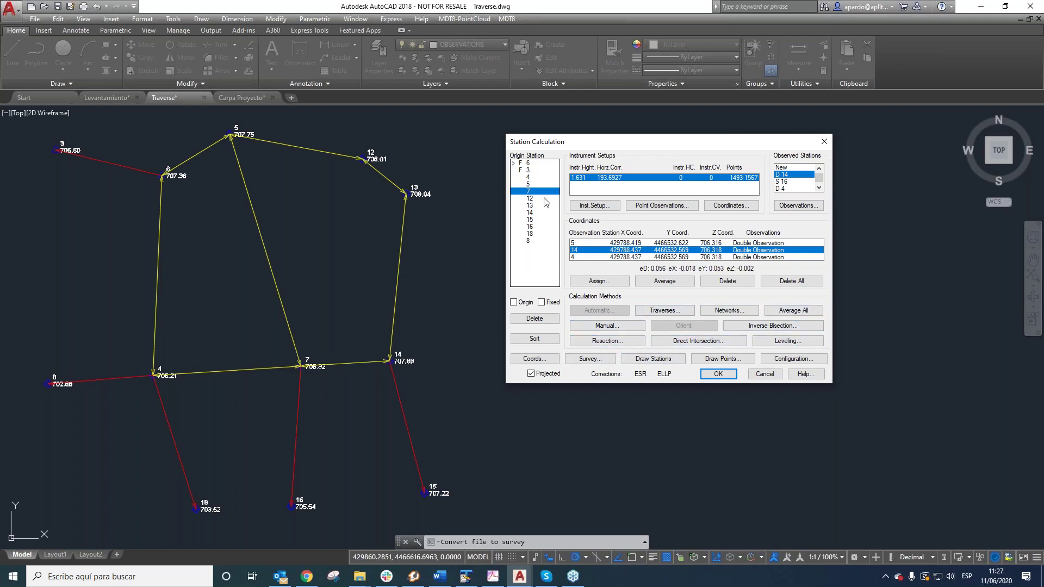
left_click(529, 242)
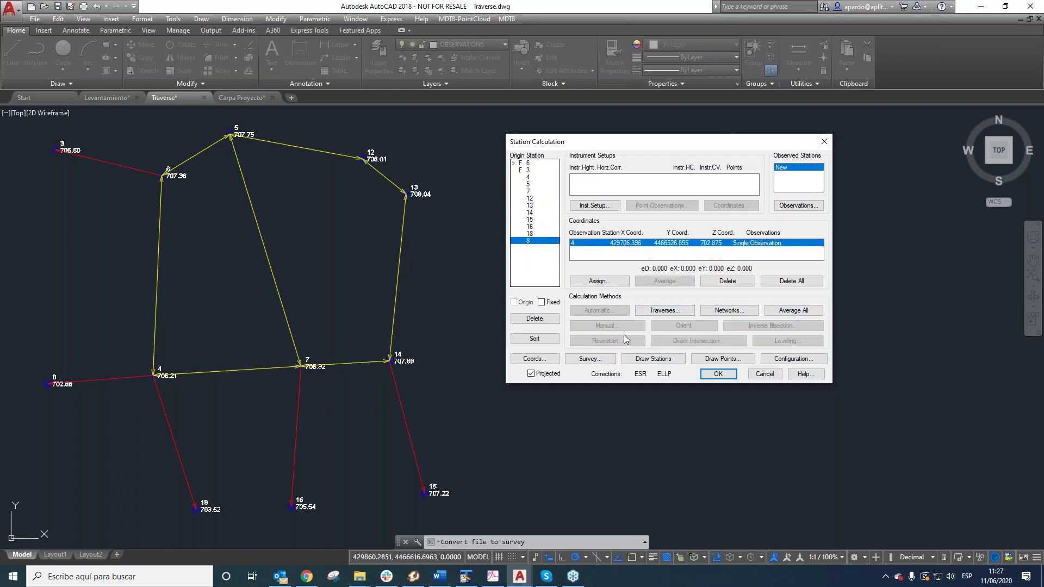
left_click(531, 192)
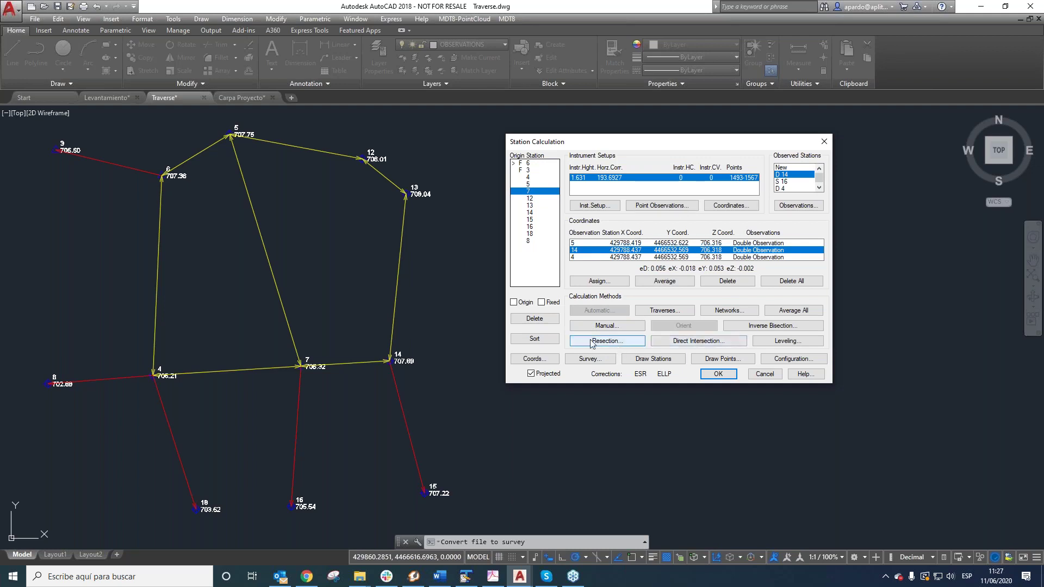
Solve station 7 by inverse intersection from E 14, E 16, E 4 and E 5, giving HC 193.6829
left_click(611, 341)
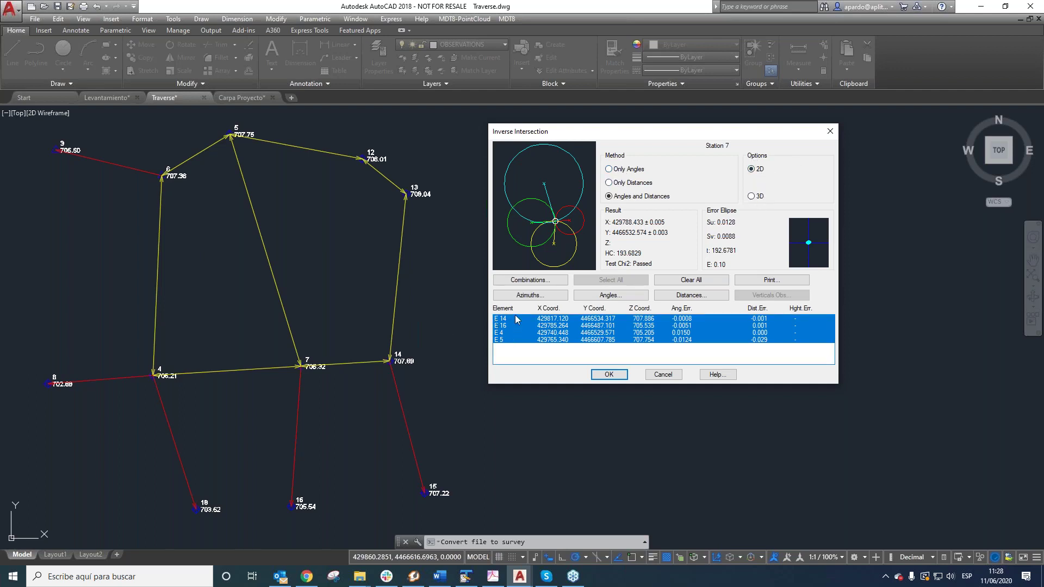
left_click(511, 340)
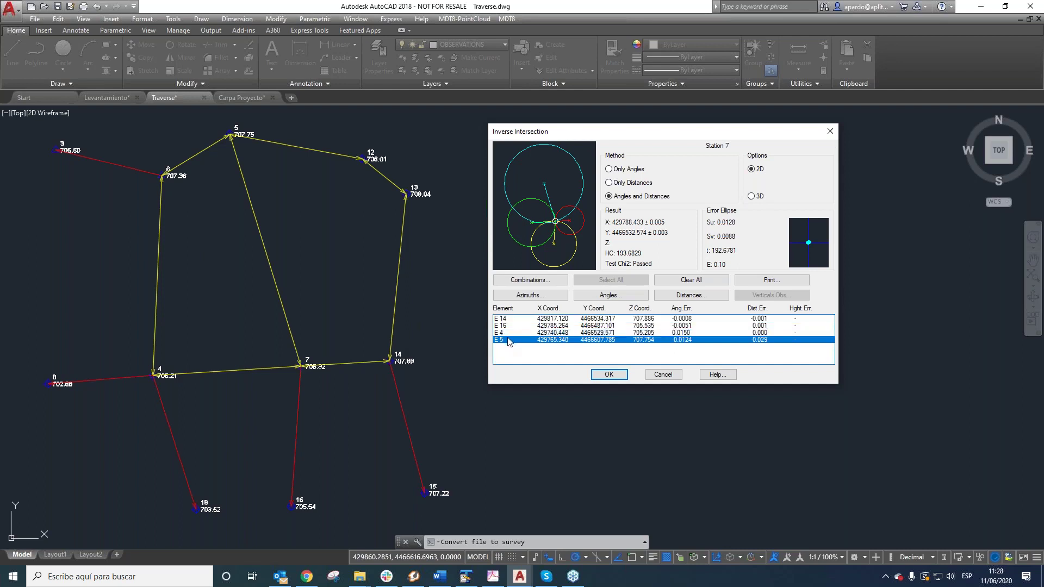
left_click(688, 278)
left_click(508, 332, "ctrl")
left_click(506, 326, "ctrl")
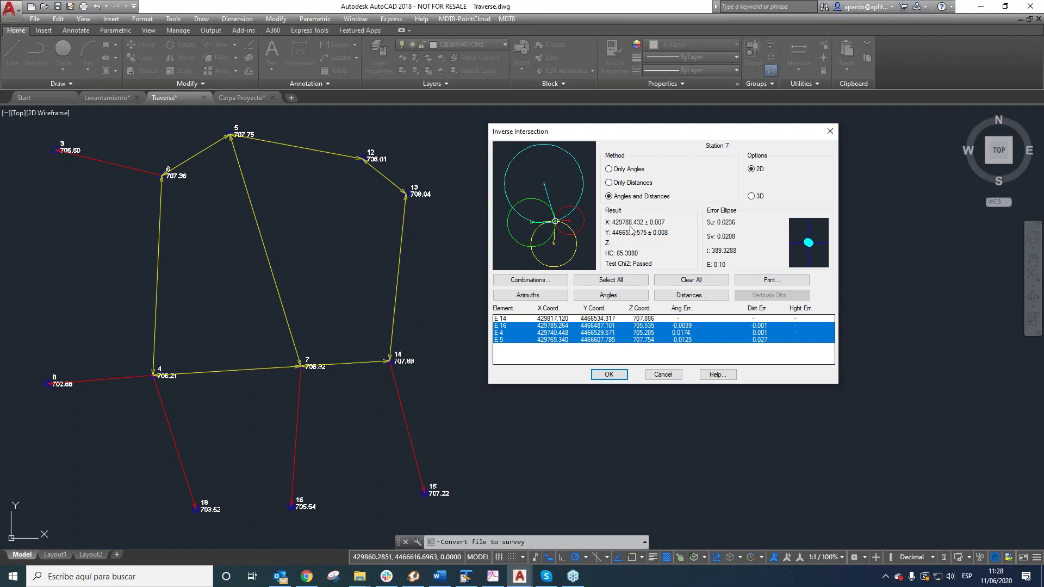
left_click(551, 318)
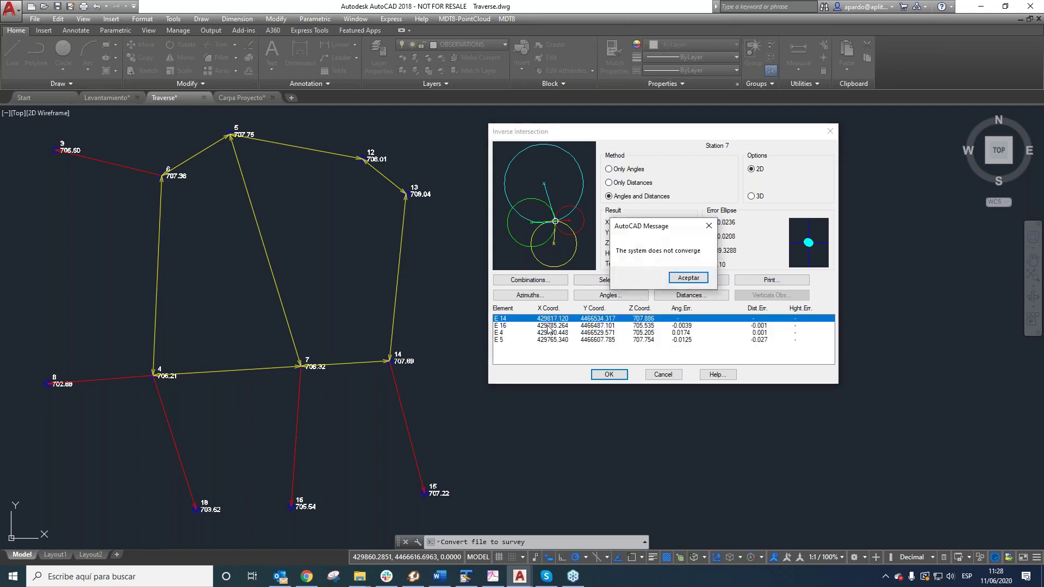
left_click(688, 277)
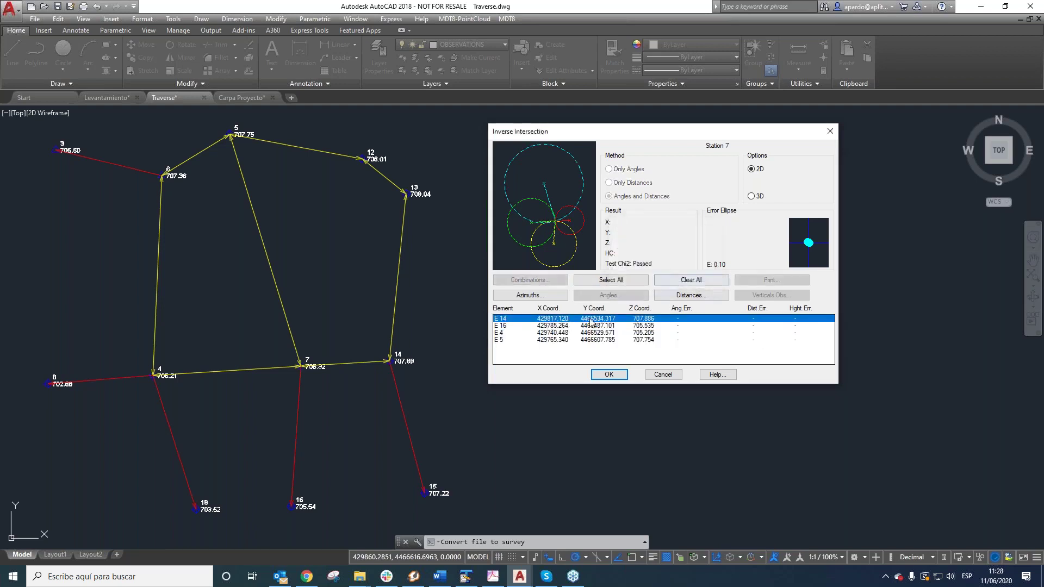
left_click(549, 326, "ctrl")
left_click(554, 333, "ctrl")
left_click(555, 339, "ctrl")
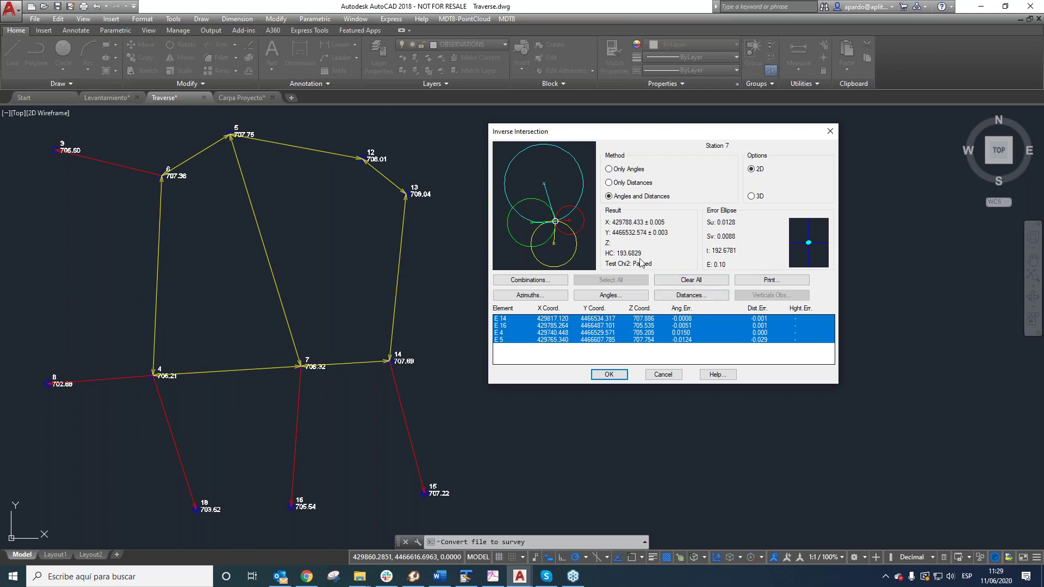
Accept the result and select station 7's new Inverse Int. coordinate row (Z 706.318)
left_click(607, 374)
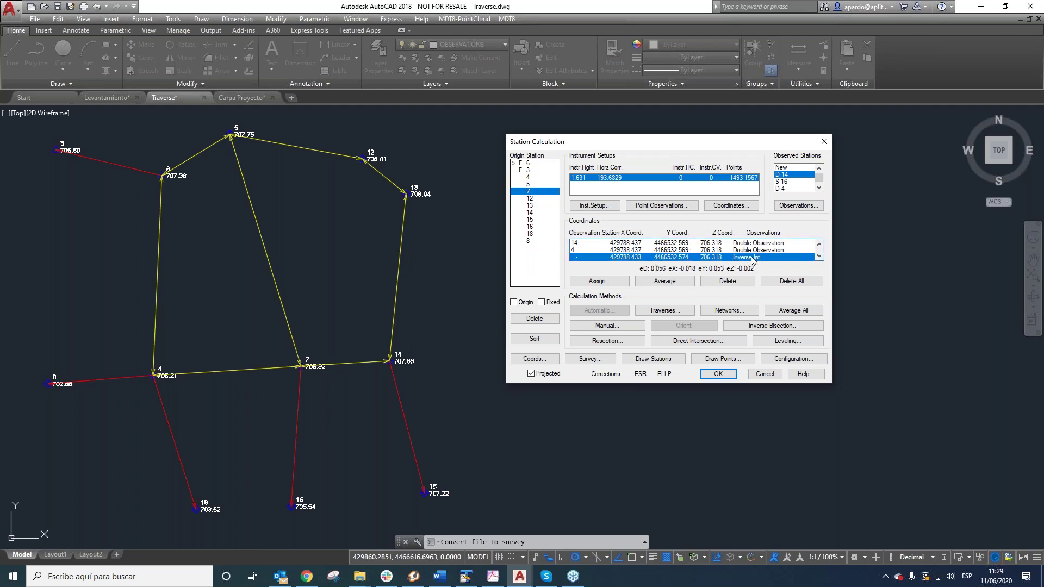
scroll(691, 260, "up", 1)
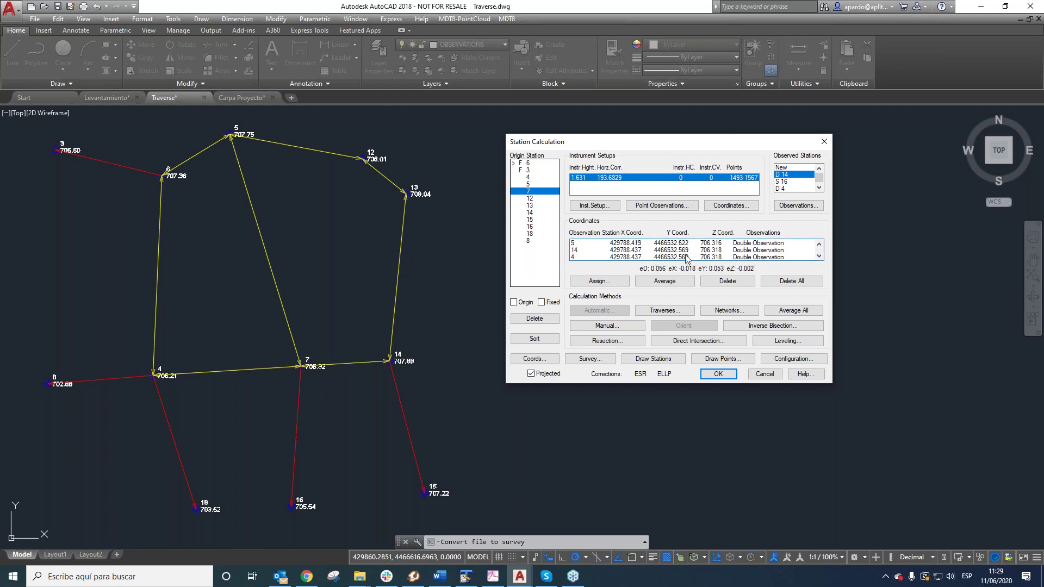
left_click(819, 256)
left_click(819, 243)
scroll(749, 250, "down", 1)
left_click(749, 257)
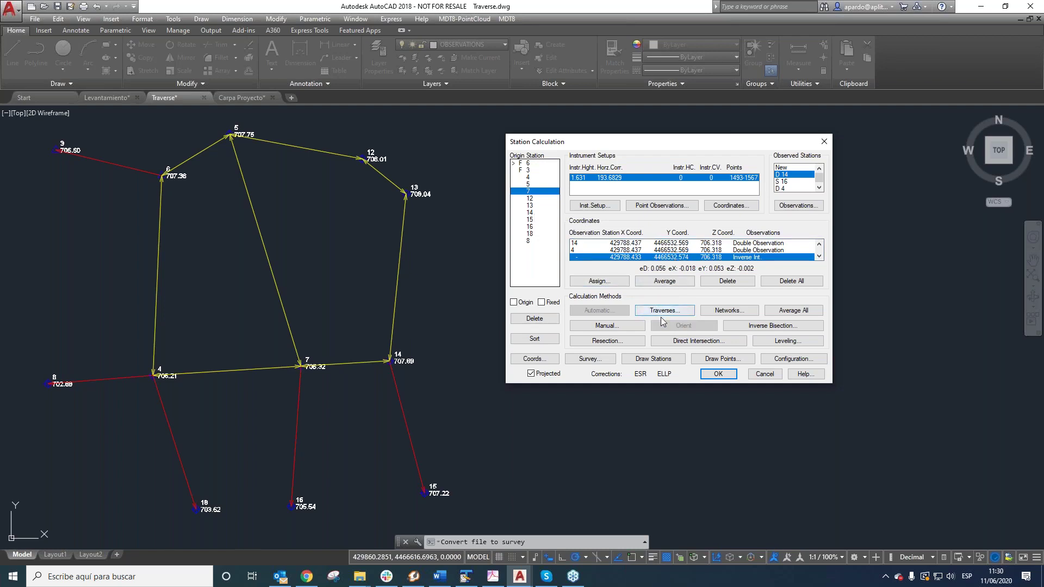
Review the setups and observations of stations 14, 6, 5 and 7
left_click(530, 212)
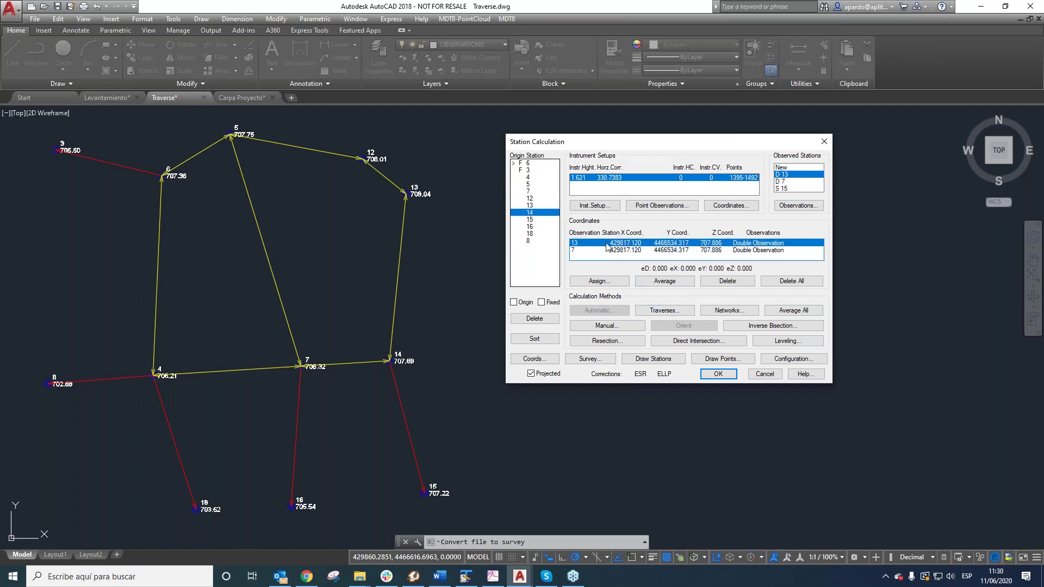
left_click(530, 164)
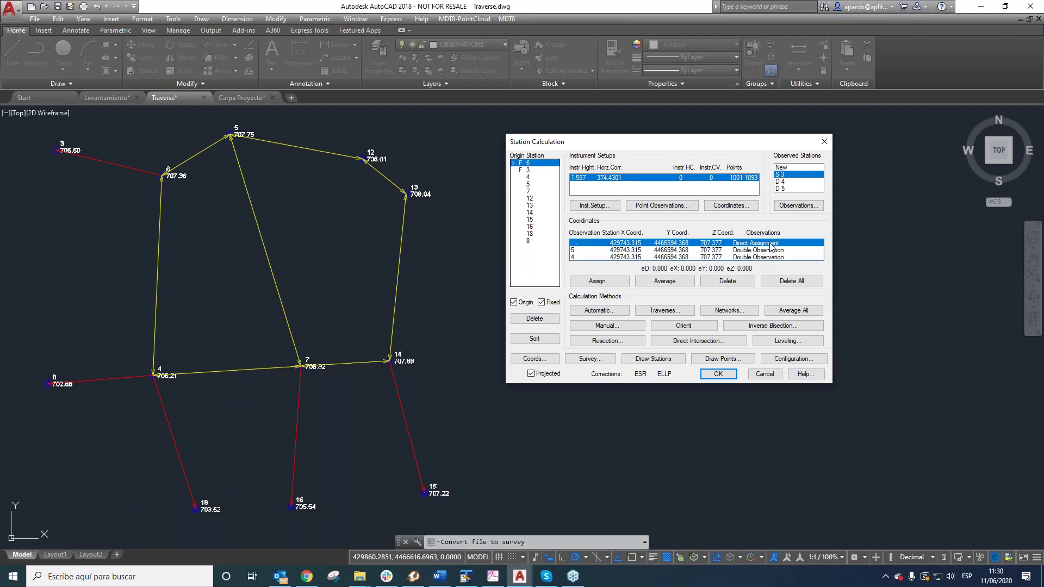
left_click(529, 184)
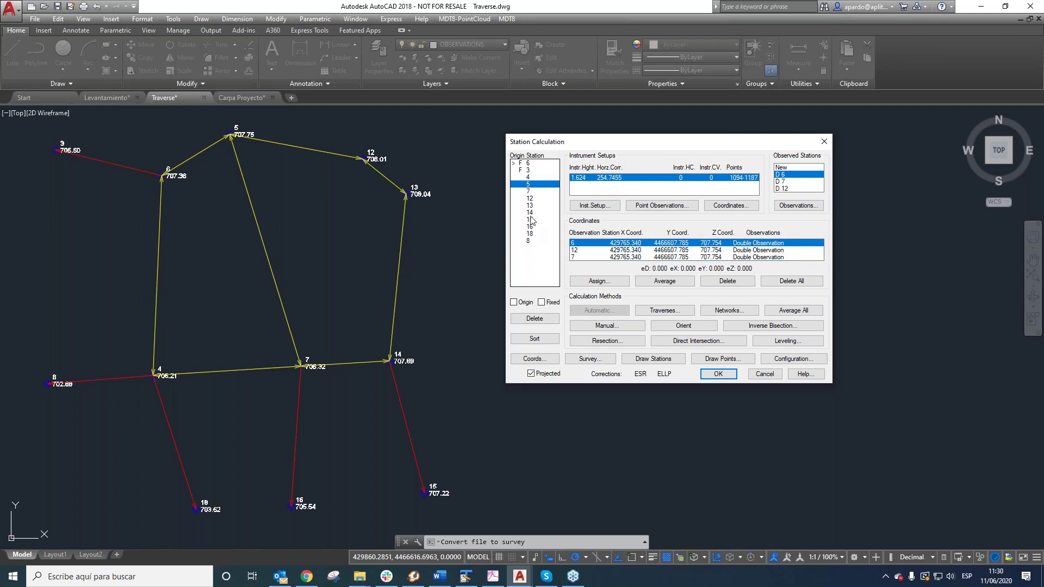
left_click(528, 191)
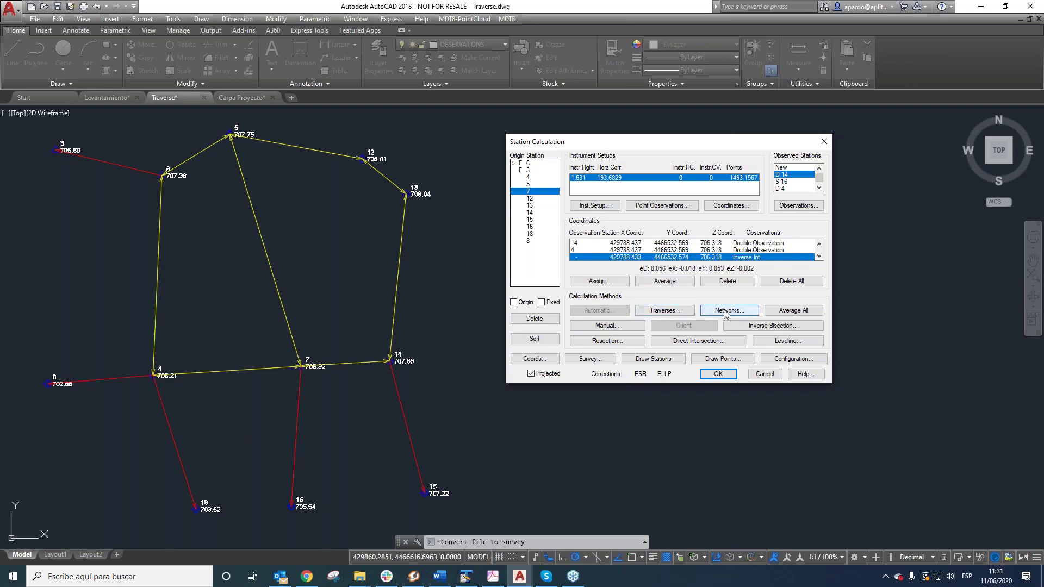
Define a closed traverse by picking stations 6, 5, 12, 13, 14, 7 and 4 in order
left_click(672, 311)
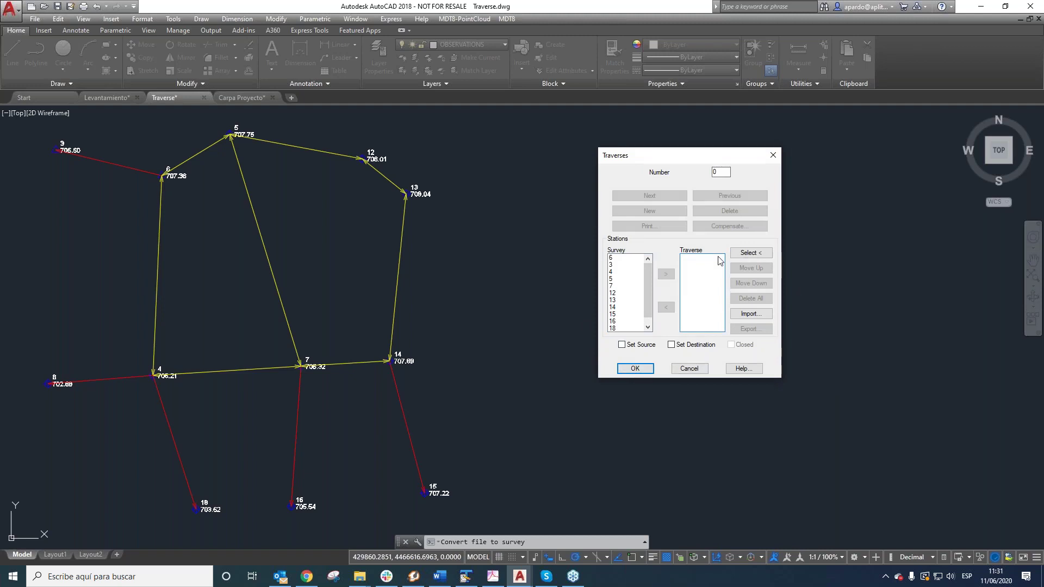
left_click(750, 254)
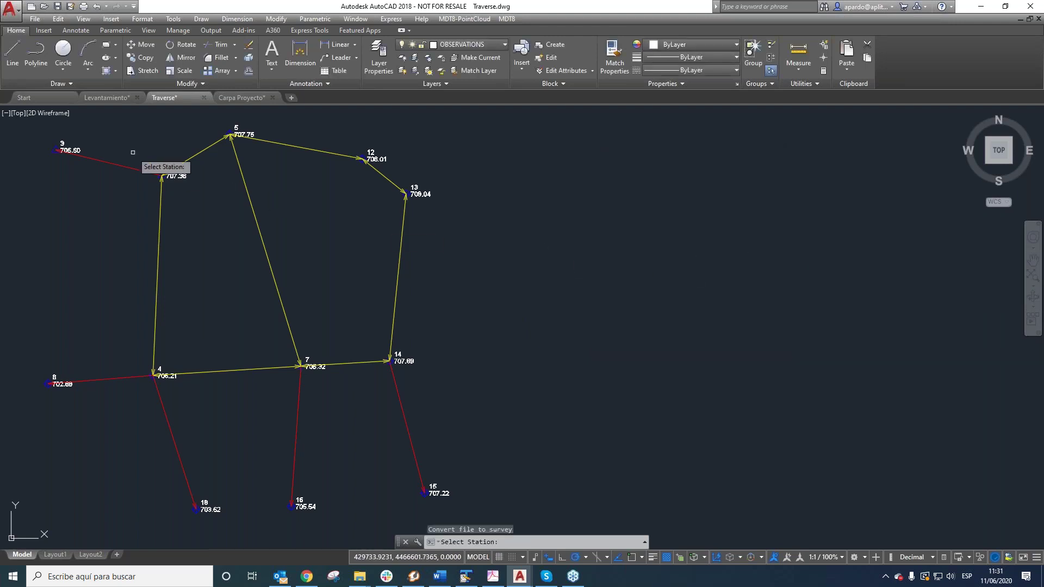
left_click(161, 175)
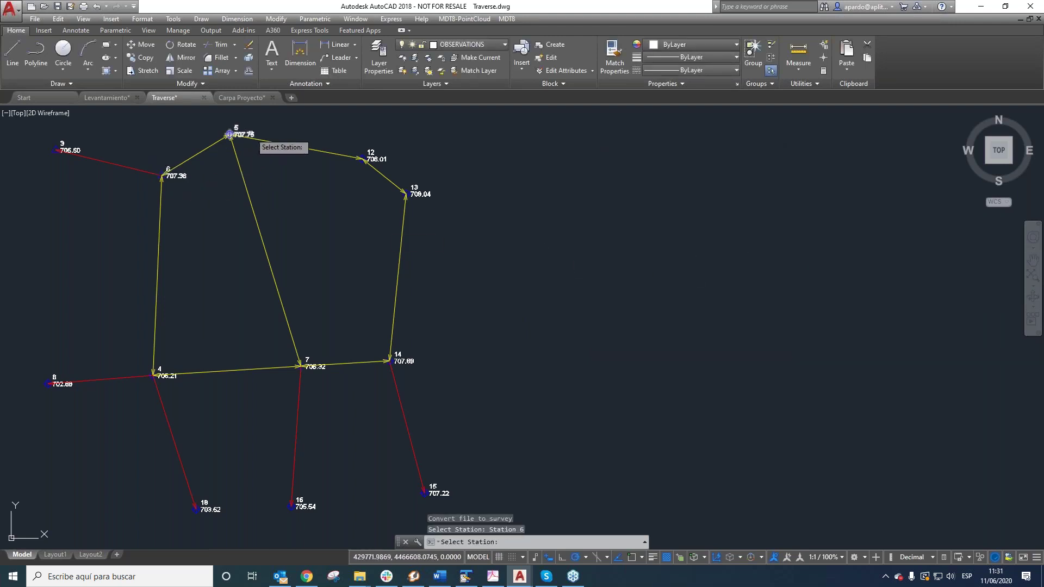
left_click(230, 134)
left_click(363, 159)
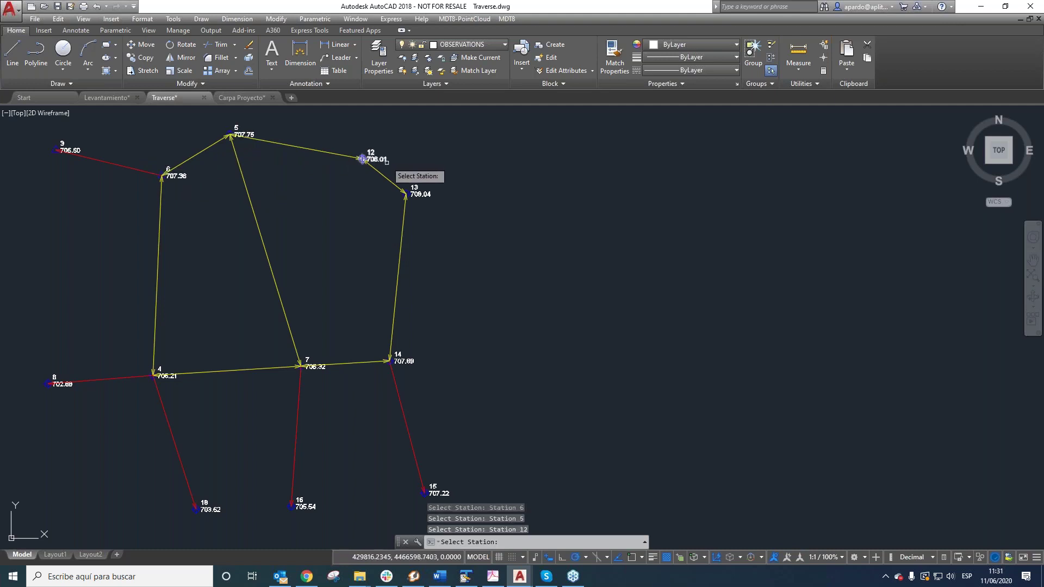
left_click(405, 194)
left_click(390, 360)
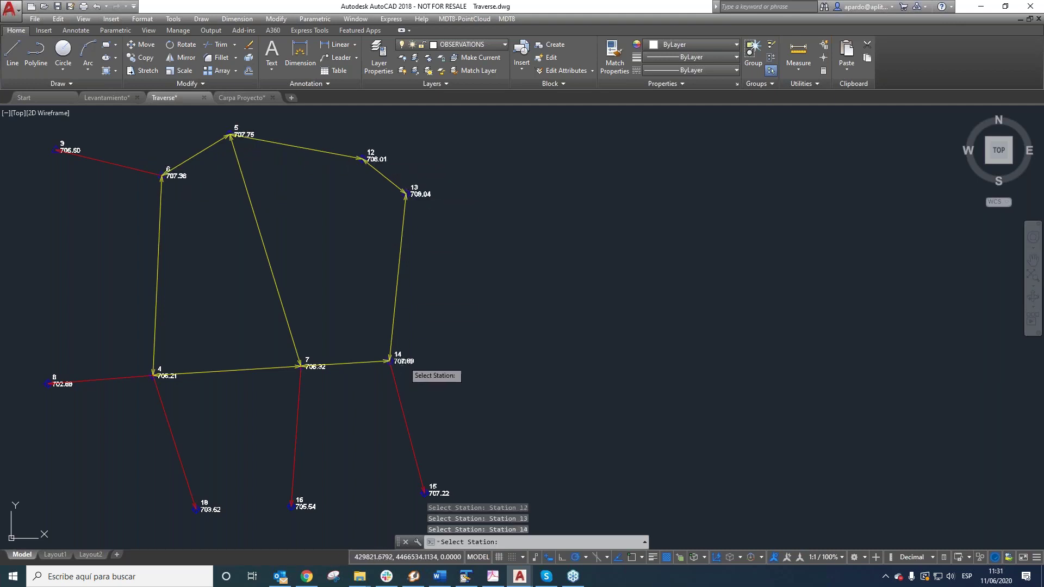
left_click(301, 366)
left_click(155, 374)
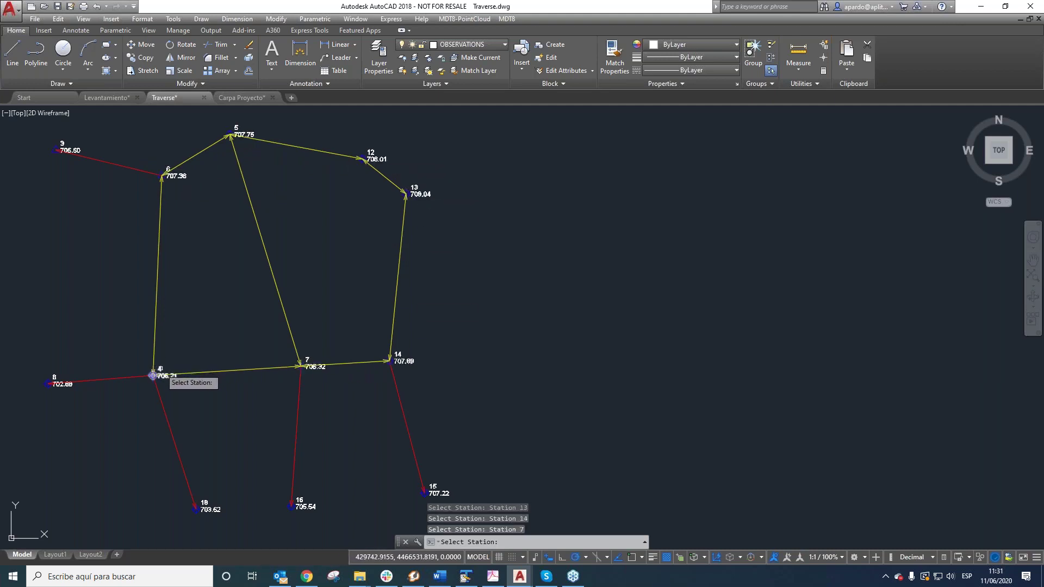
key("Return")
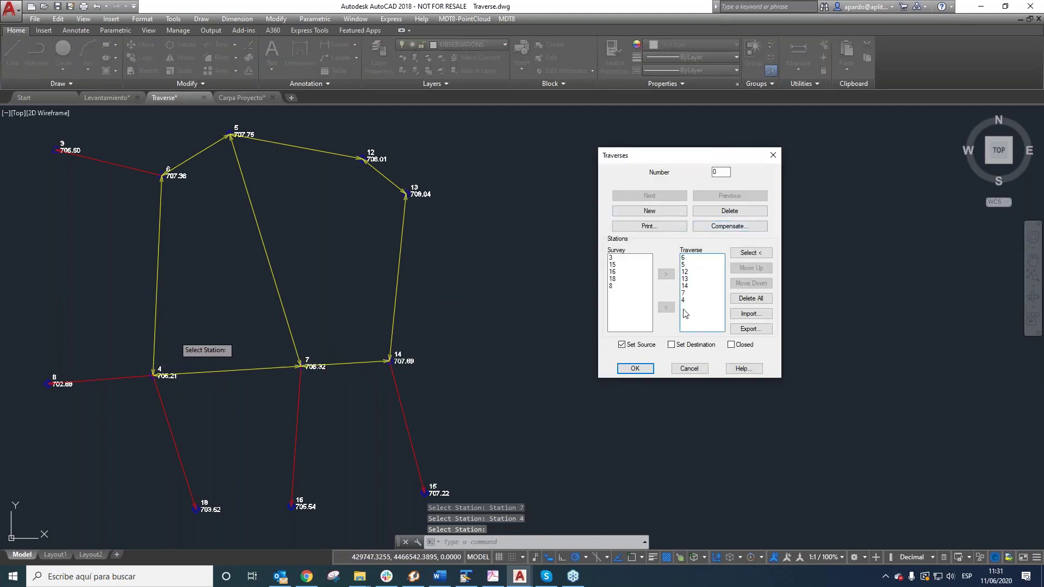
left_click(731, 345)
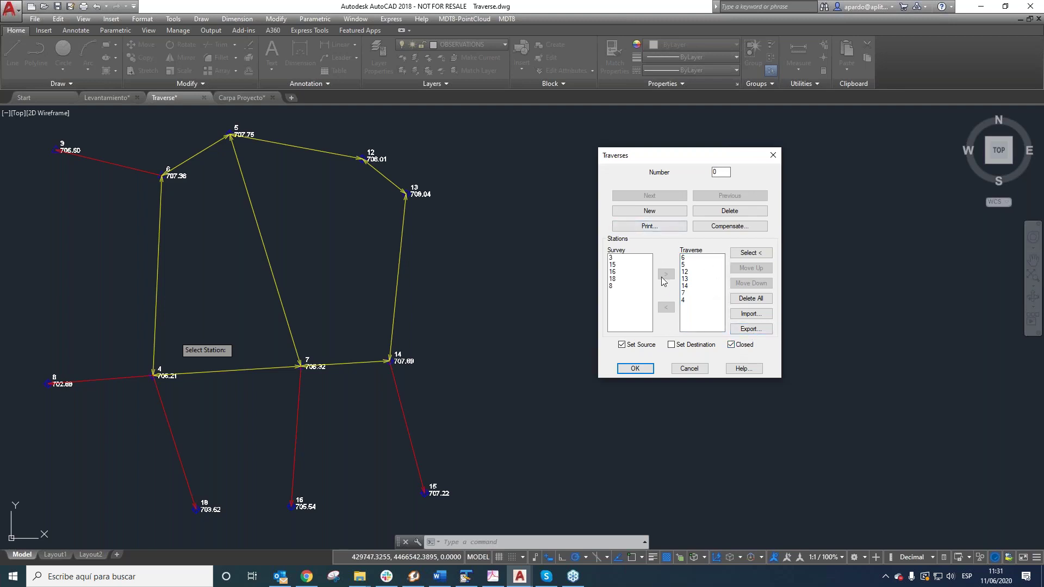
Export the traverse to TRAVERSE.POL, overwriting the existing file
left_click(753, 329)
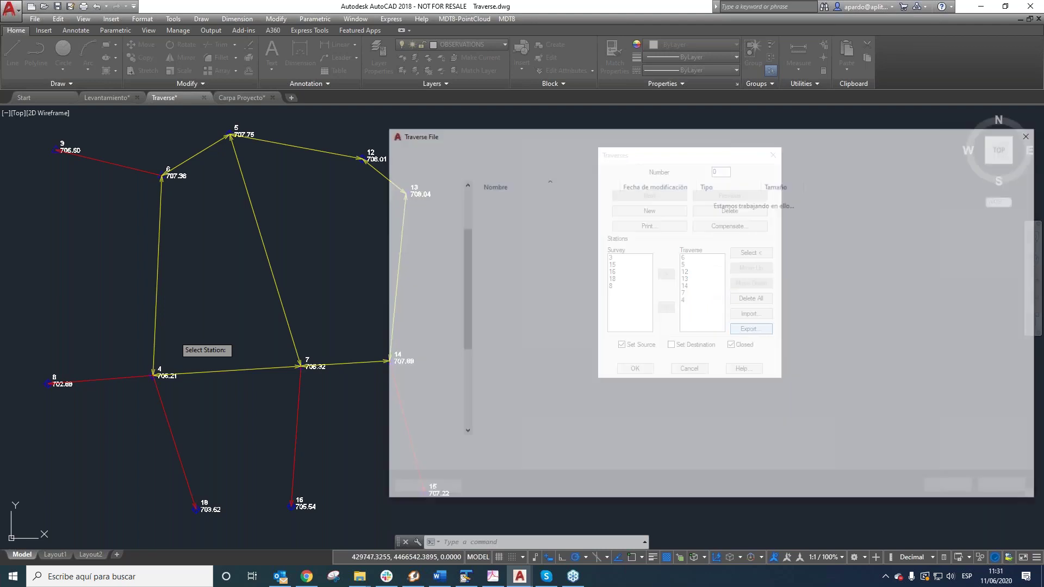
left_click(569, 235)
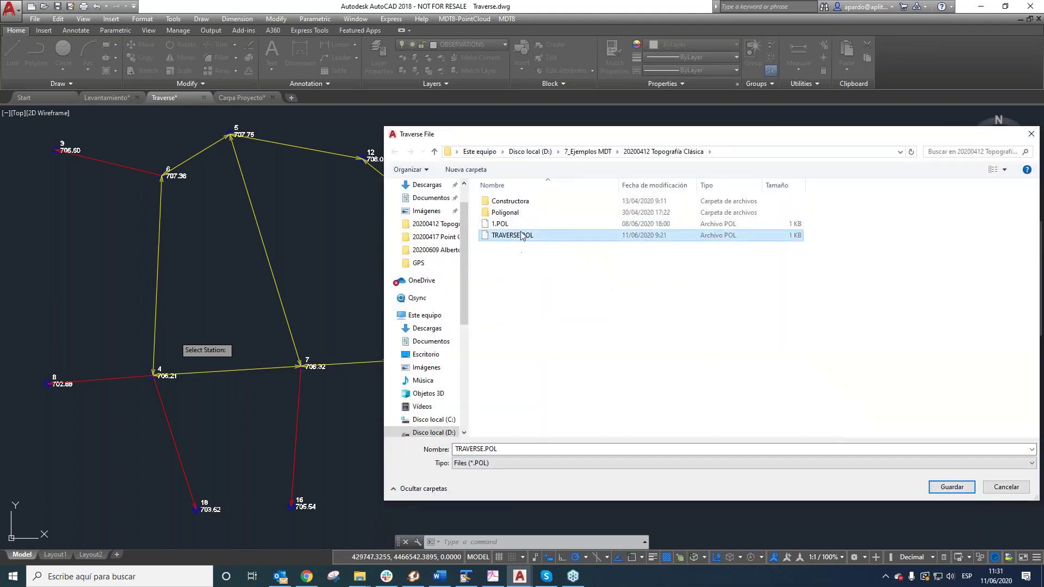
left_click(951, 487)
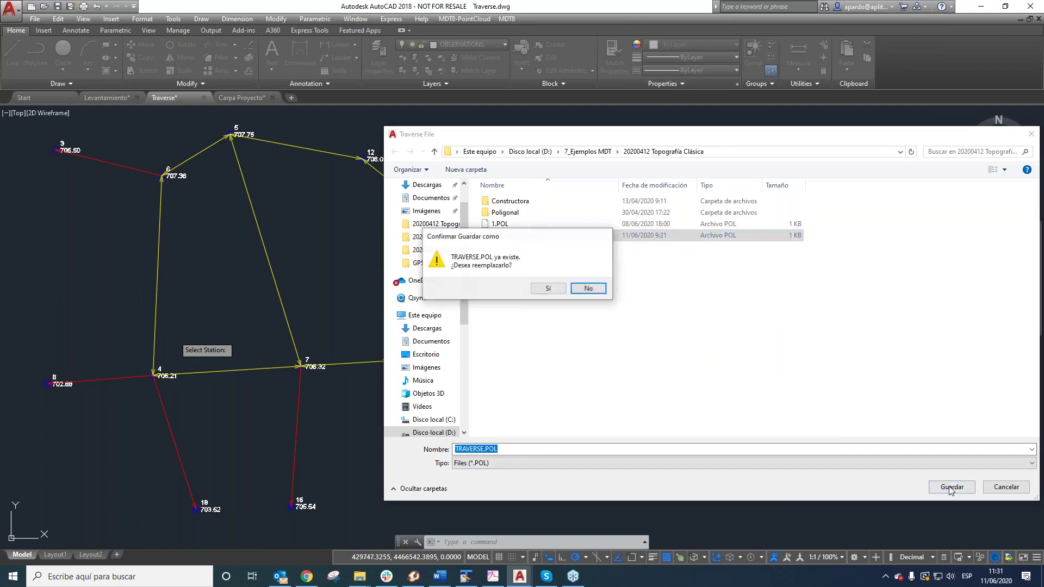
left_click(555, 293)
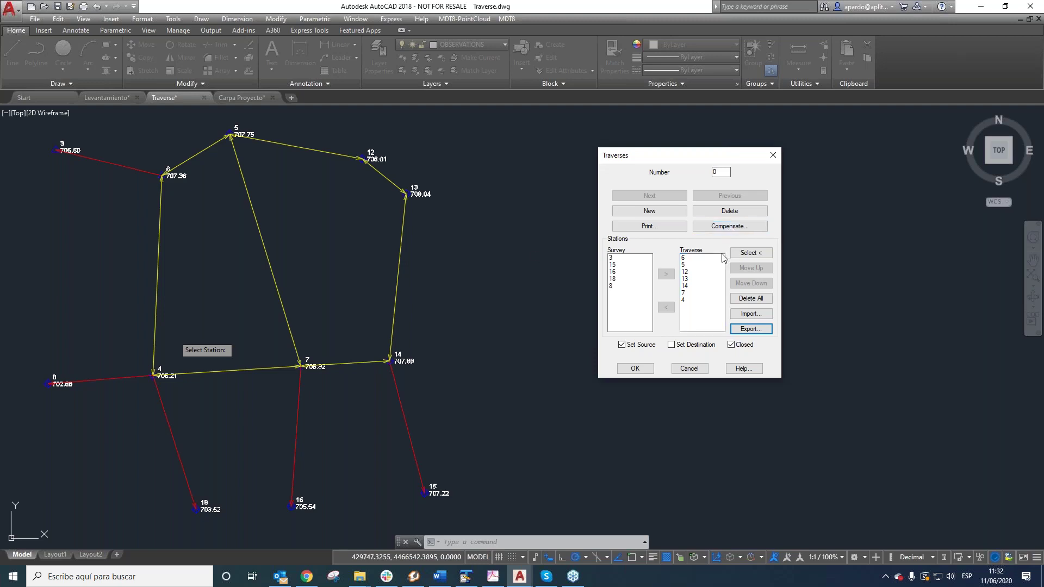
Open Traverse Compensation, showing closure L 283.711 and horizontal error 1/4310
left_click(724, 228)
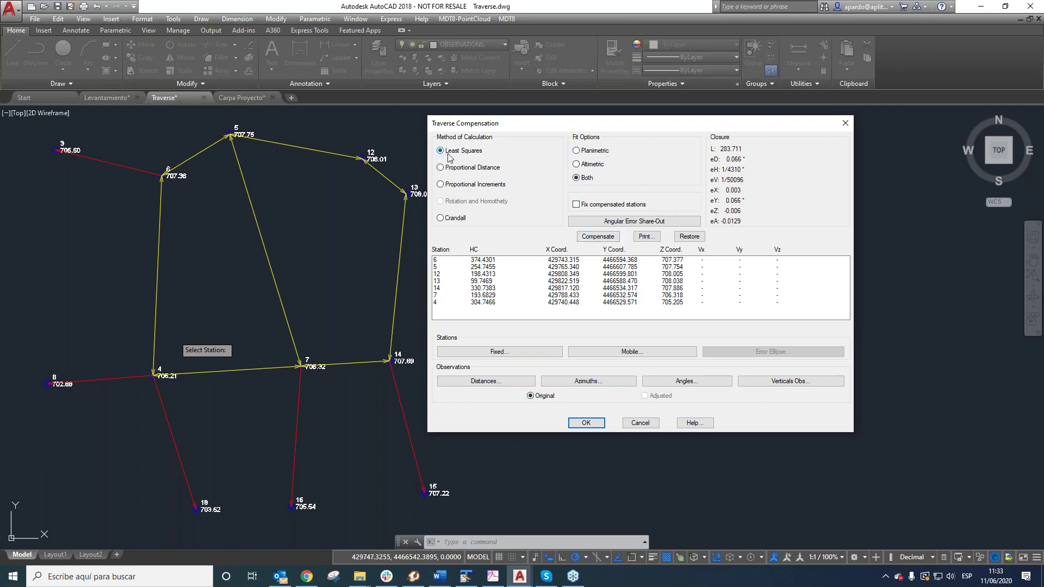
Run the Least Squares compensation, which passes Chi2, and accept it in both dialogs
left_click(602, 238)
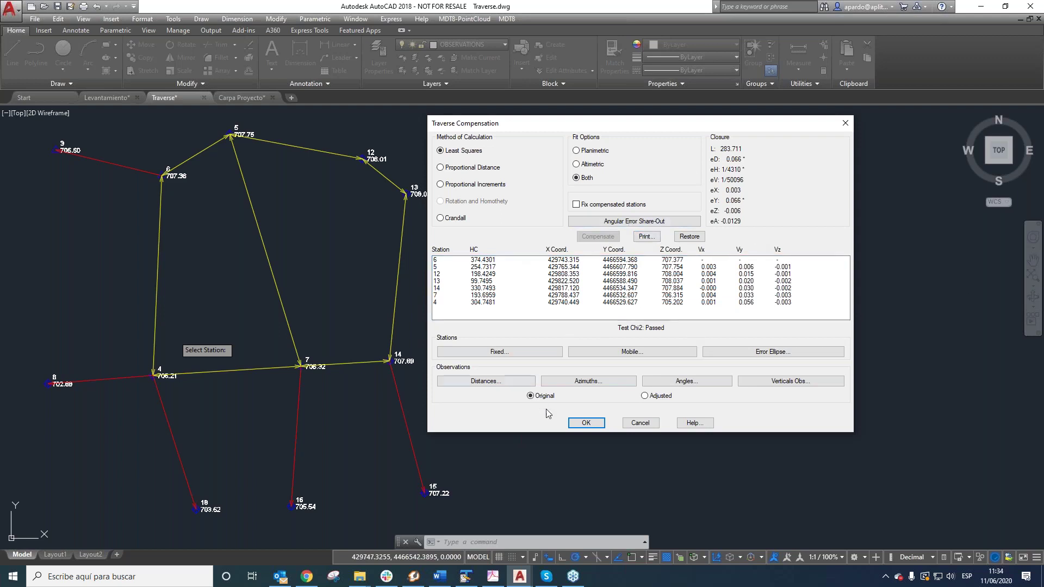
left_click(586, 423)
left_click(635, 369)
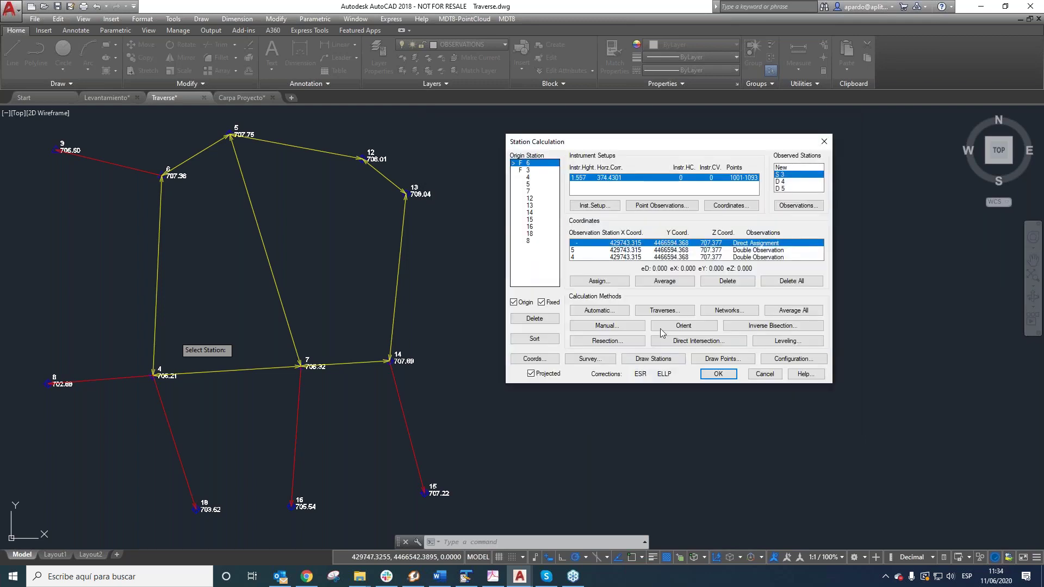
Inspect station 13's compensated coordinates, then open the Networks dialog
left_click(530, 206)
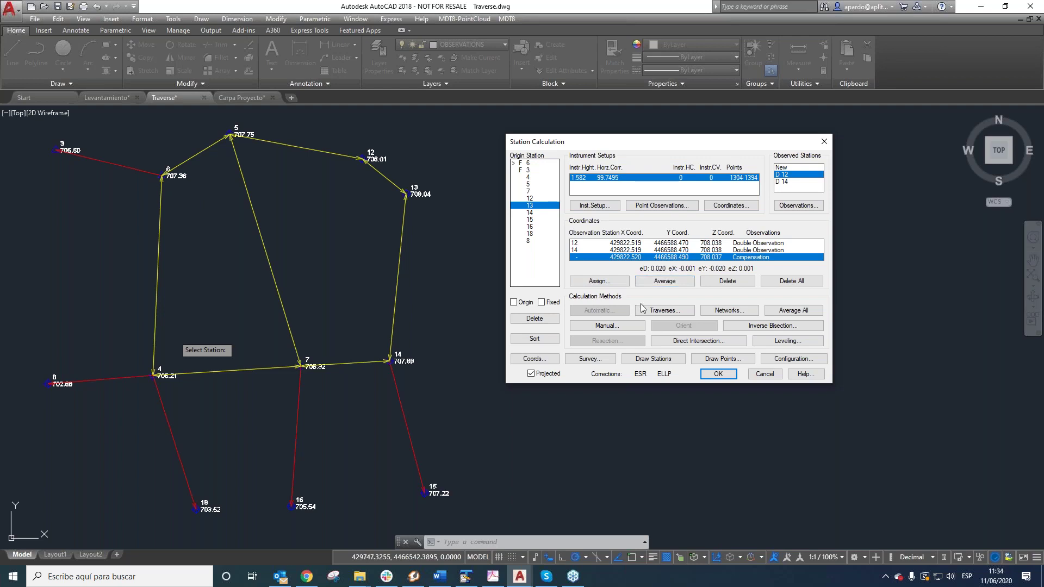
left_click(727, 310)
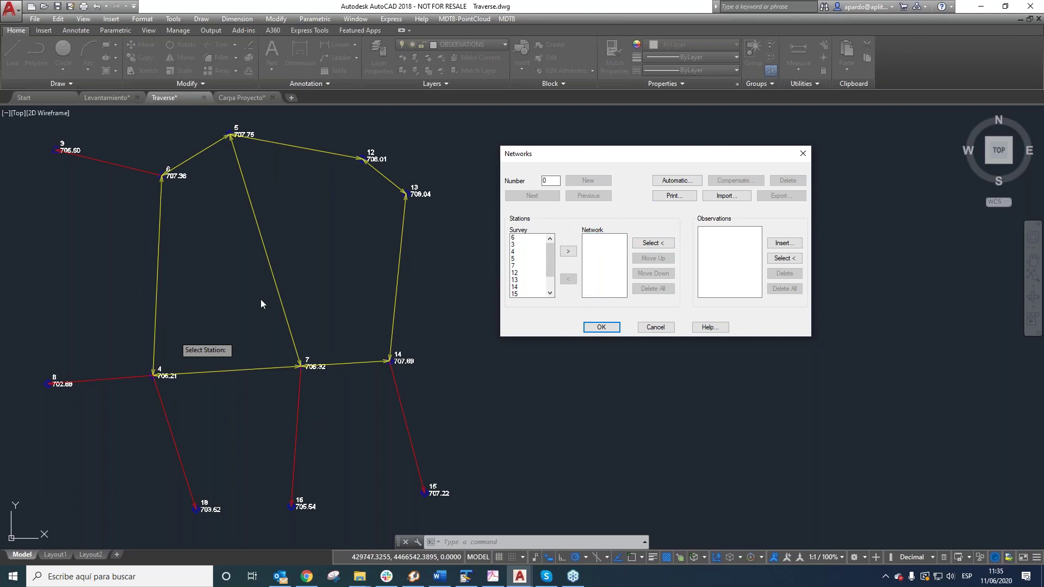
Auto-build the network of stations 6, 5, 12, 13, 14, 7, 4, 3 with nine observations, compensate and accept it
left_click(675, 182)
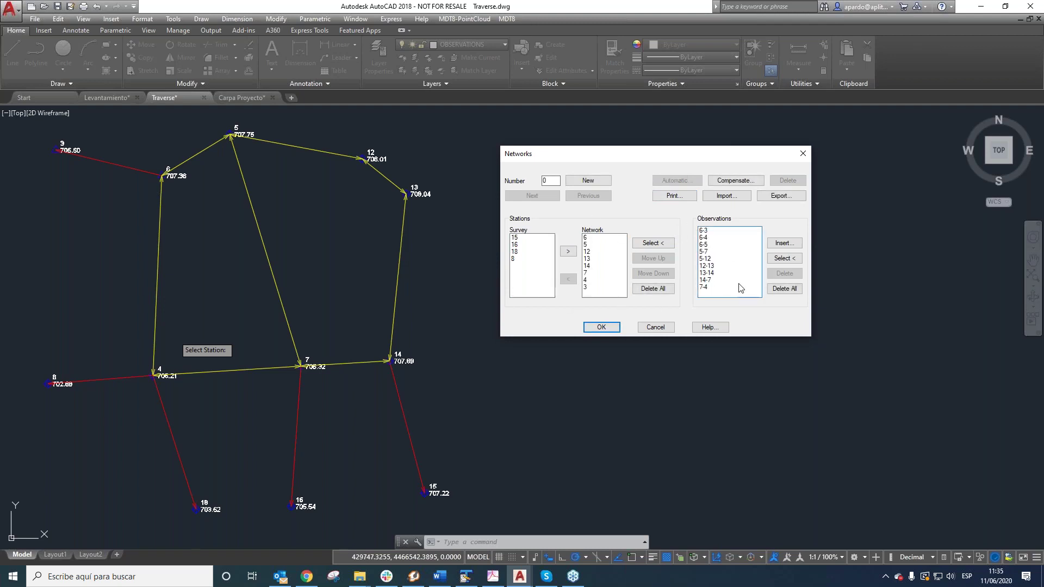
left_click(731, 181)
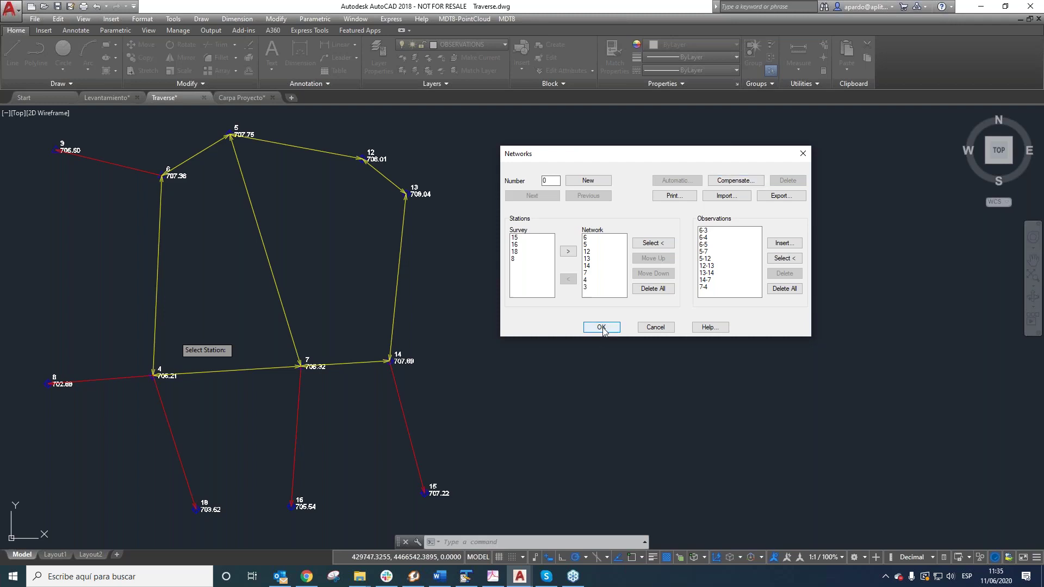
left_click(602, 325)
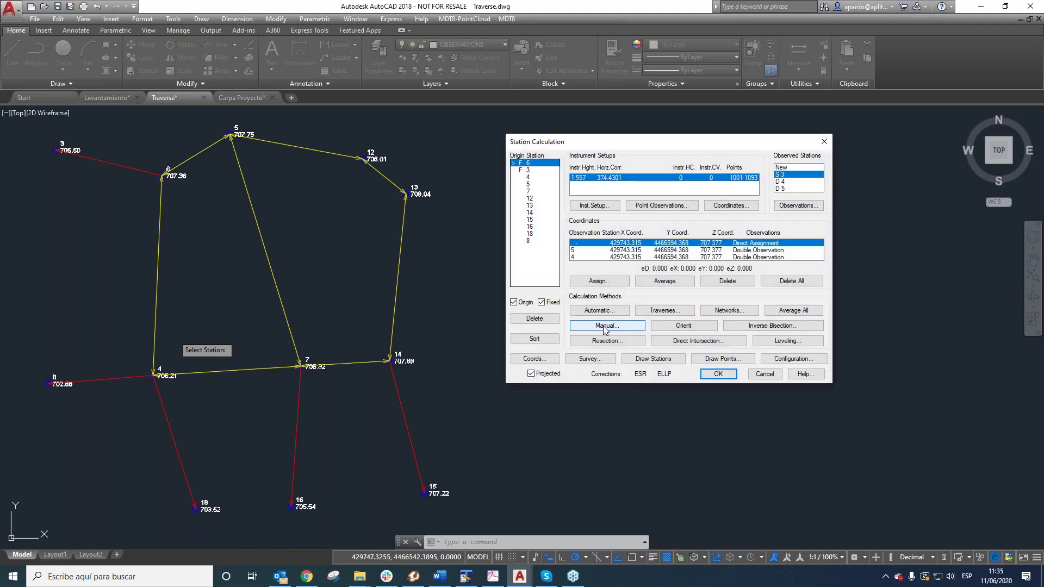
left_click(534, 360)
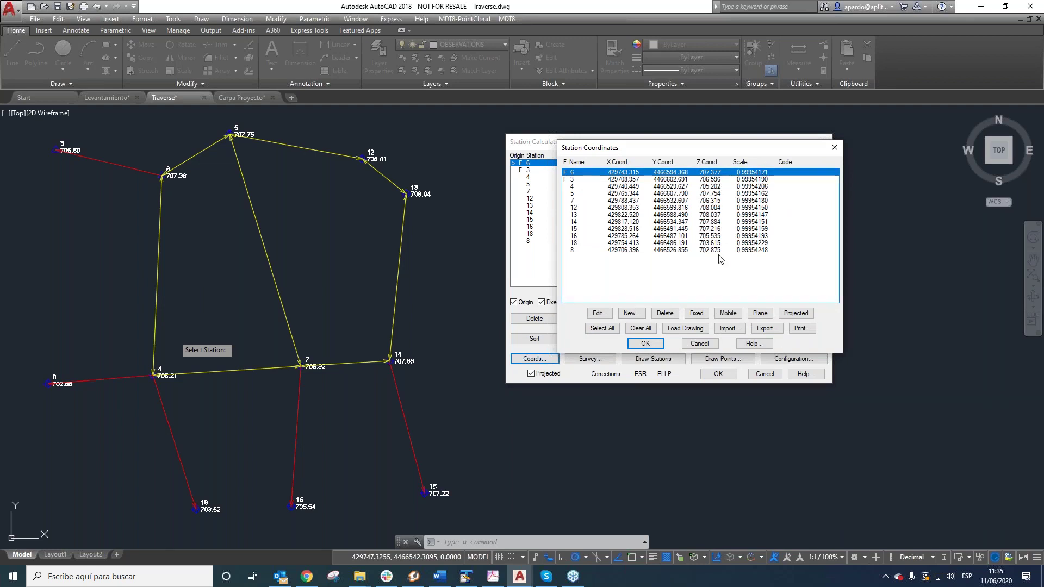
left_click(652, 344)
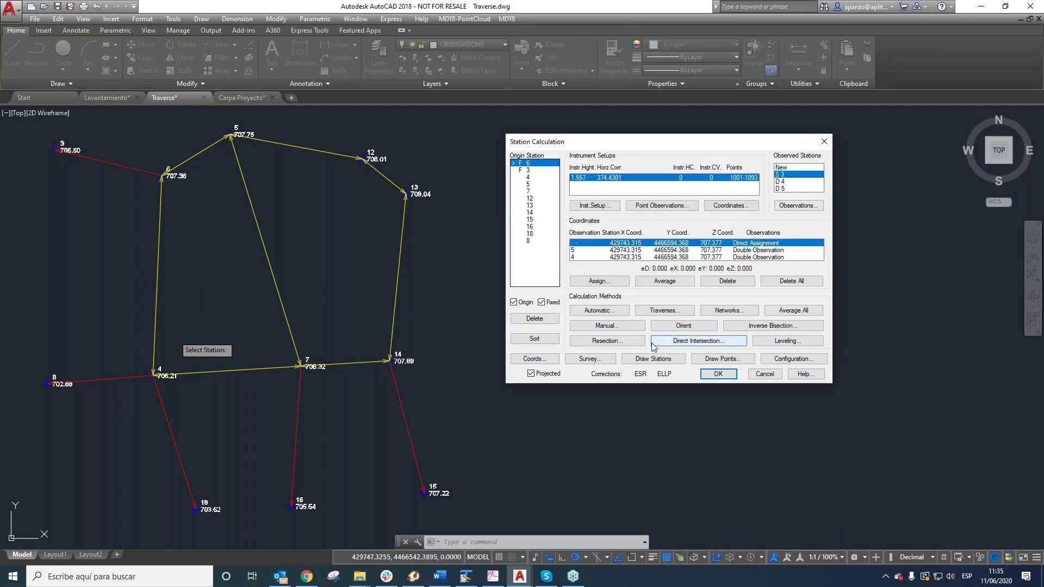
Start drawing station points, opening Point Drawing set to All points 1001–1761
left_click(726, 363)
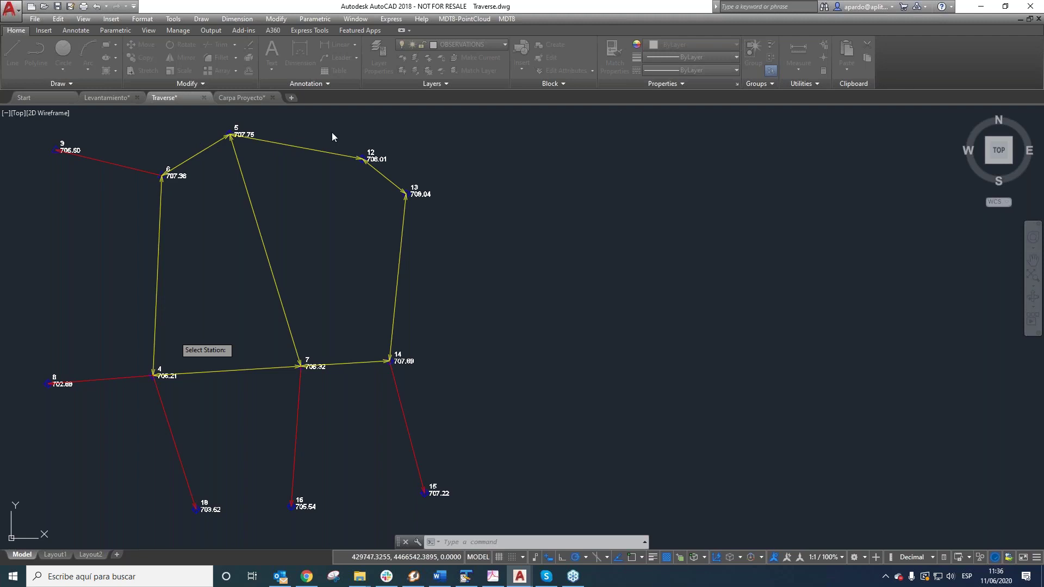
key("Return")
left_click_drag(495, 215, 661, 166)
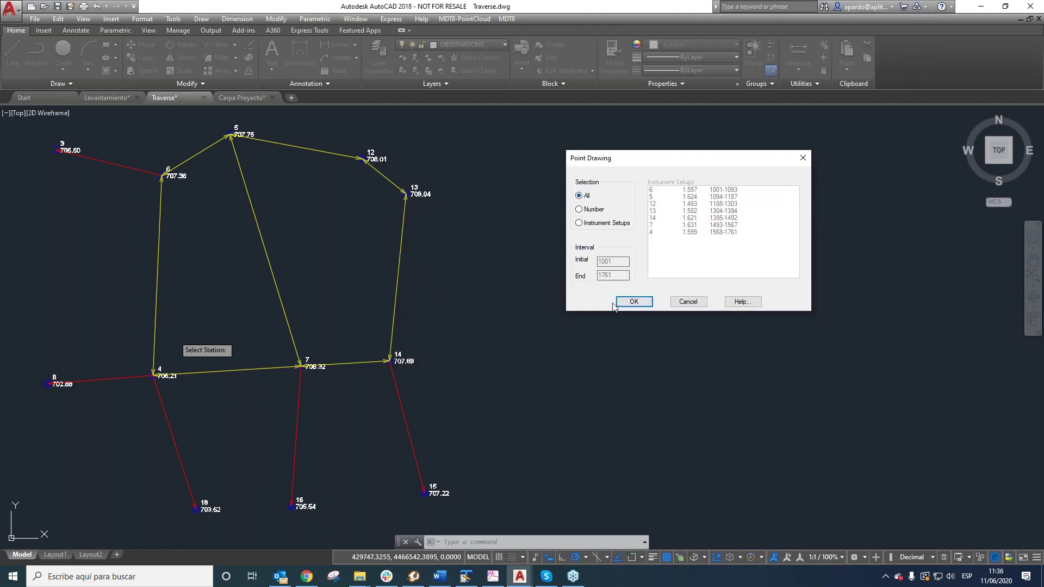
Accept points 1001–1761, confirm point configuration, and draw them on PUNTOS at text height 0.07
left_click(635, 302)
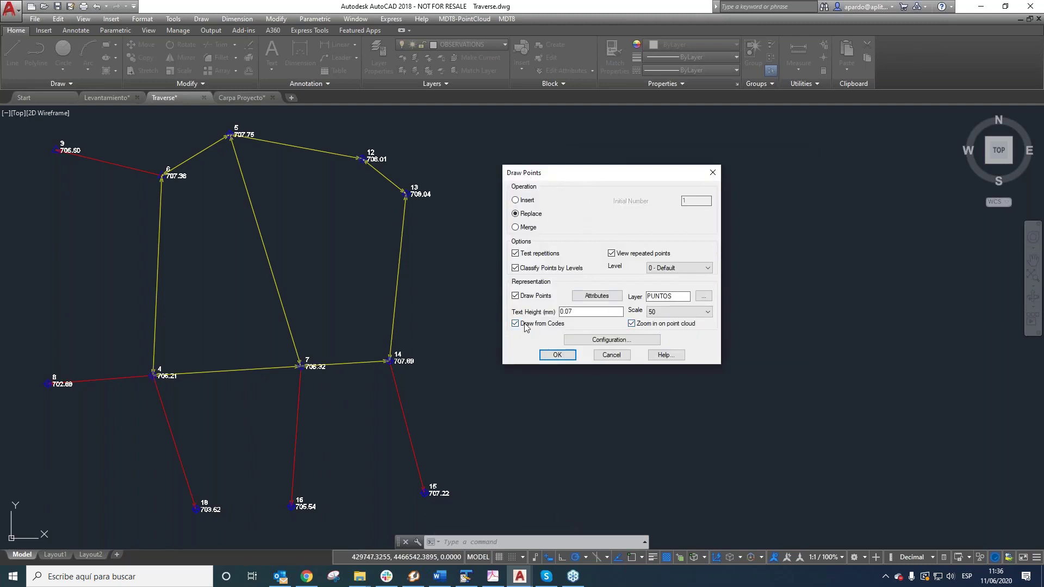
left_click(630, 342)
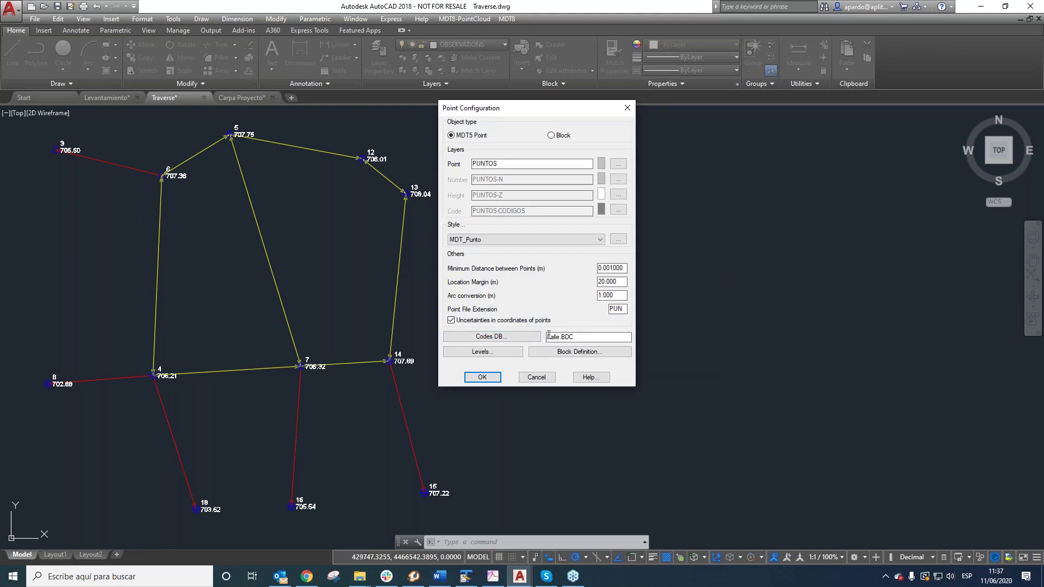
left_click(483, 377)
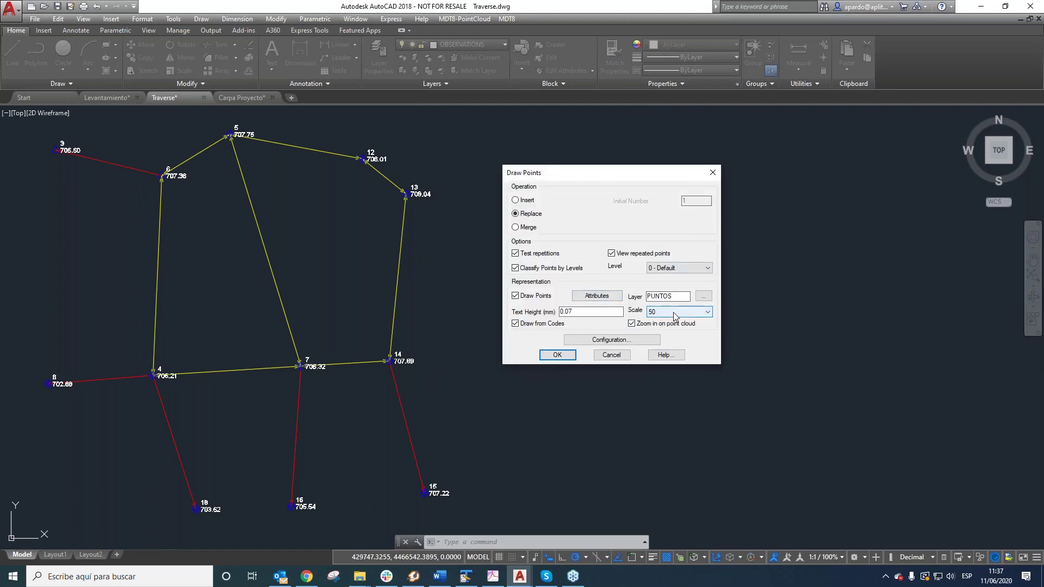
double_click(569, 312)
left_click(558, 355)
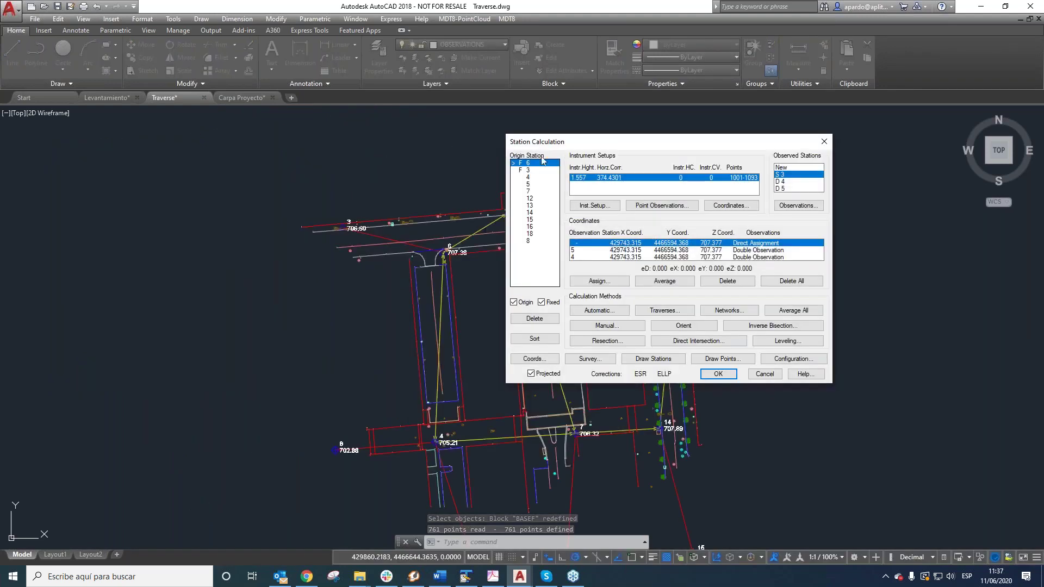
Move the Station Calculation dialog aside to compare plotted points with the traverse, then back
left_click_drag(571, 142, 824, 156)
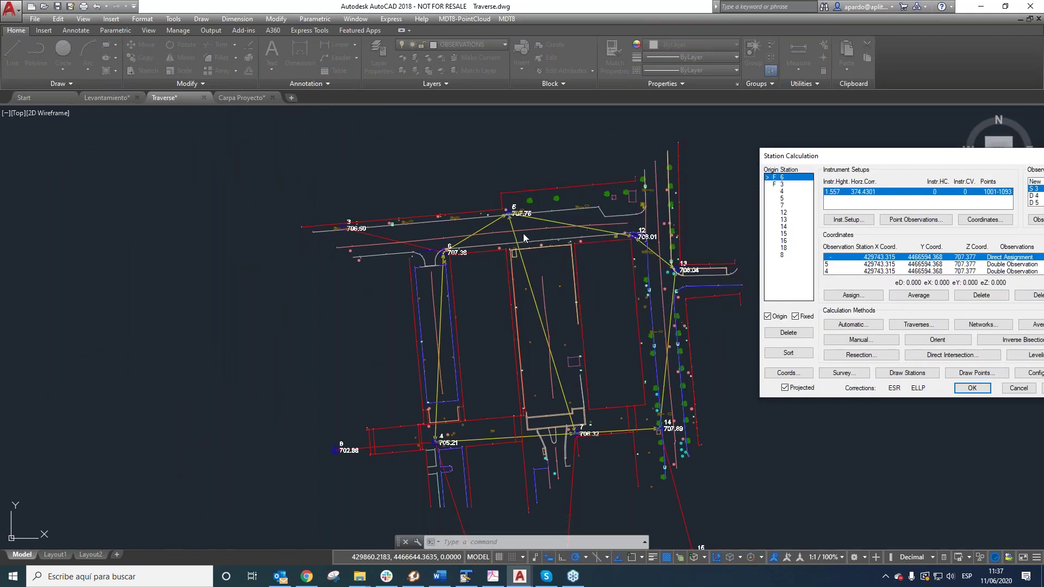
left_click_drag(858, 158, 640, 138)
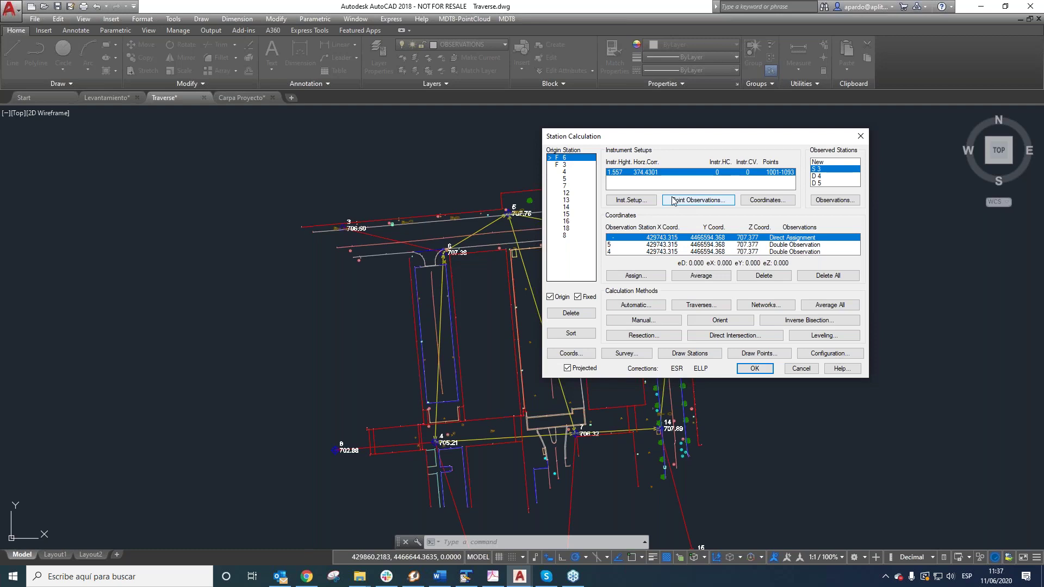
Close Station Calculation and zoom around the plotted survey points
left_click(754, 368)
scroll(443, 326, "down", 3)
scroll(473, 355, "up", 3)
scroll(473, 353, "up", 1)
scroll(476, 337, "down", 2)
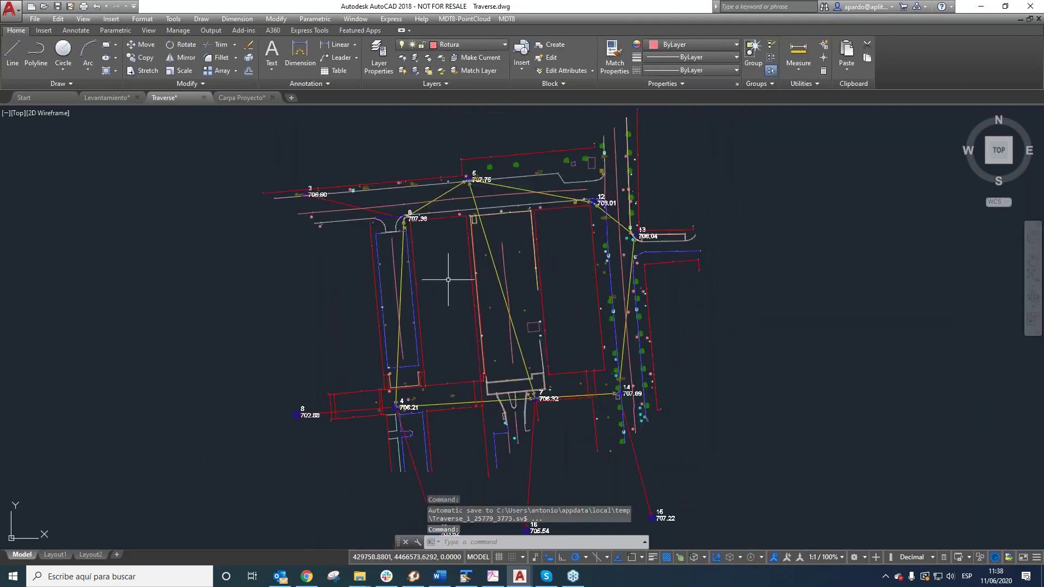
scroll(419, 352, "down", 1)
scroll(473, 353, "up", 2)
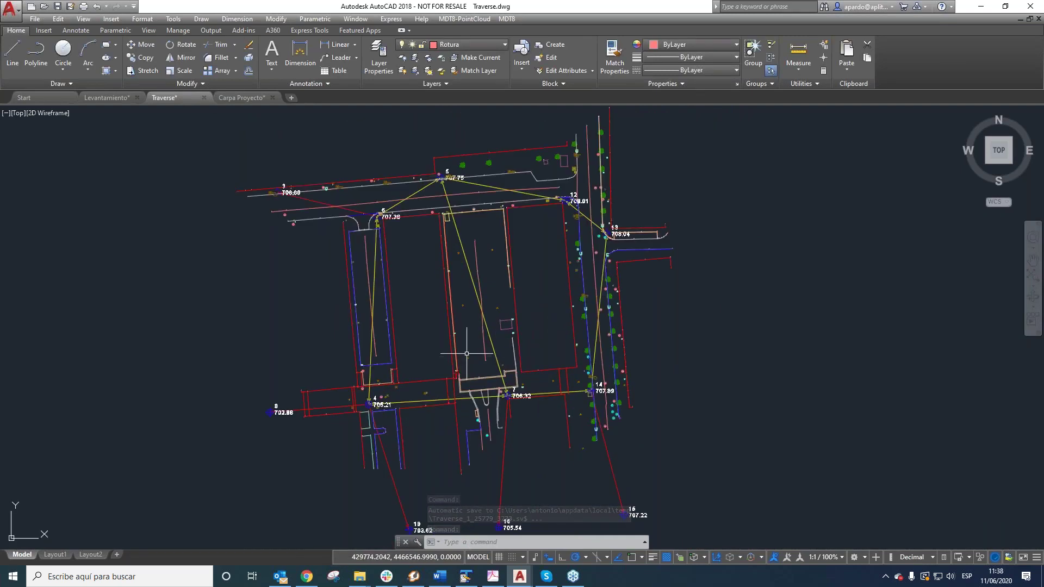
Select the station 5–12 line to confirm it is on the OBSERVATIONS layer, then open the MDT8 menu
left_click(482, 185)
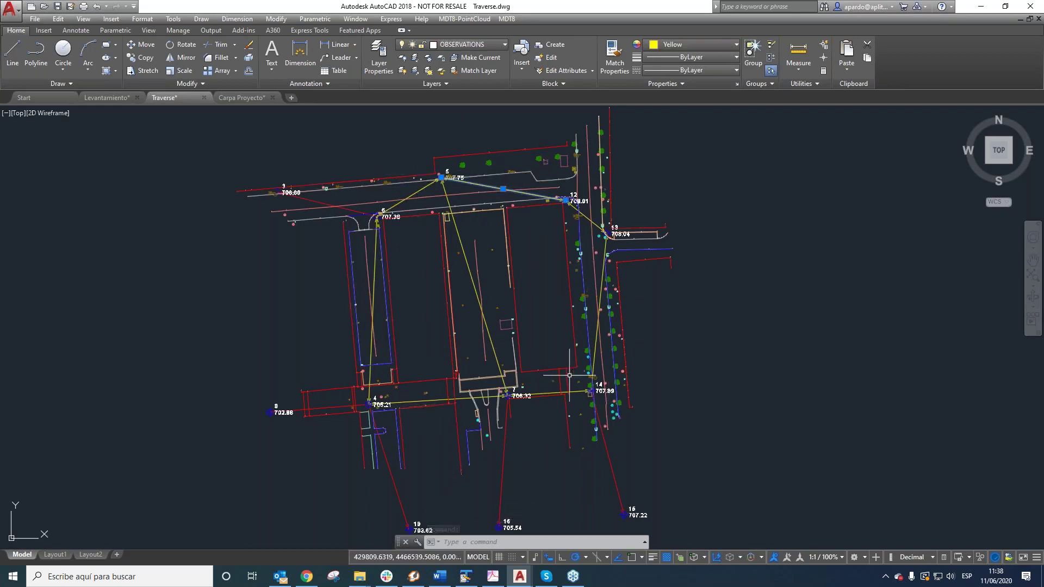
scroll(550, 353, "down", 2)
scroll(550, 343, "up", 2)
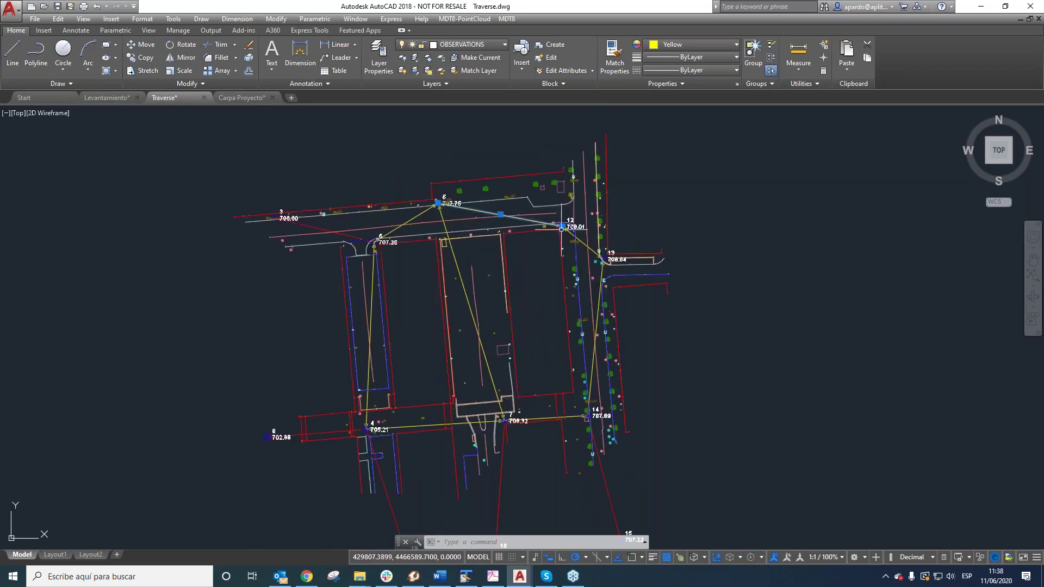
left_click(511, 20)
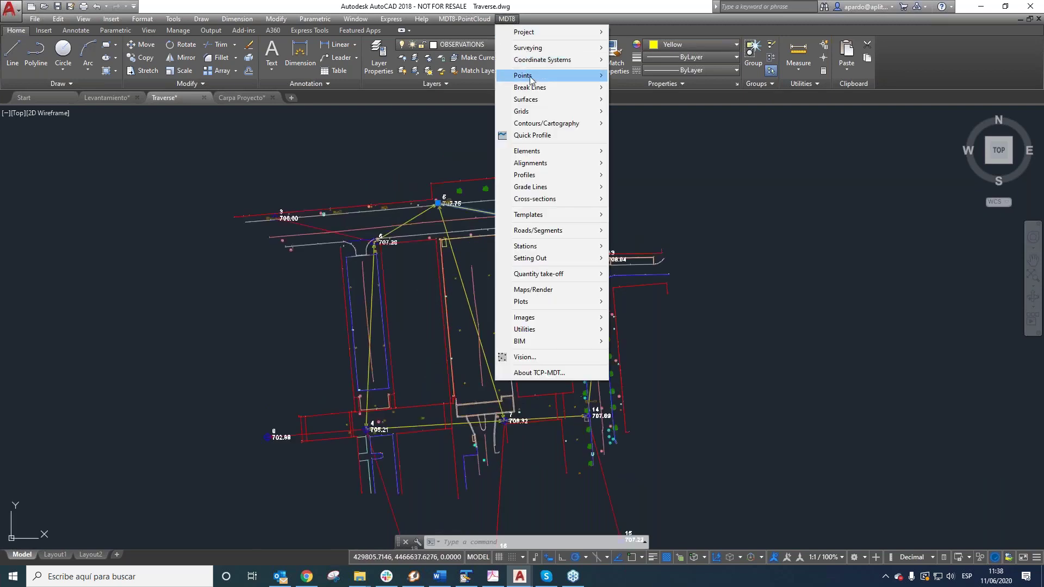
mouse_move(530, 76)
left_click(639, 230)
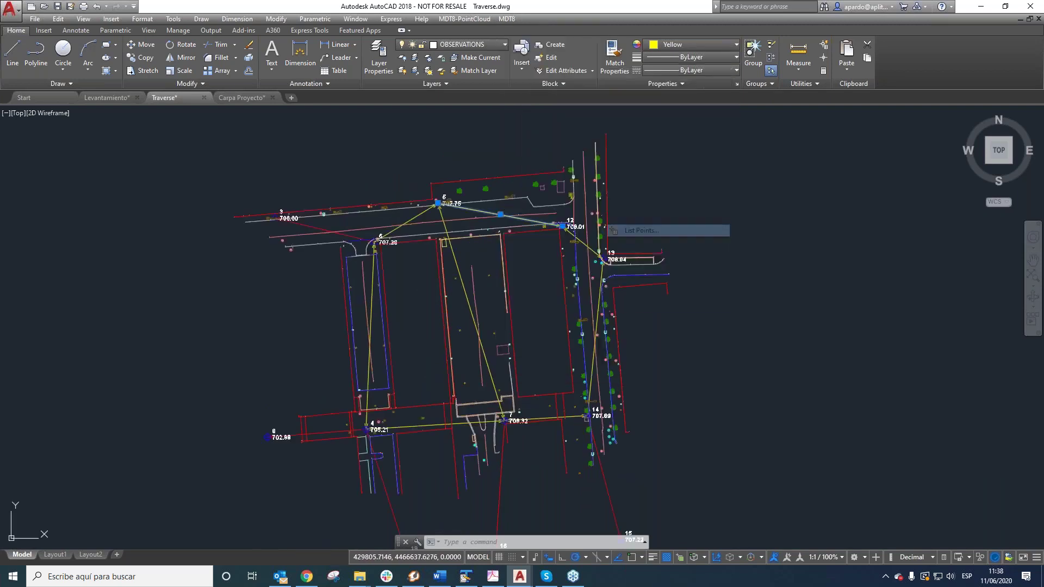
left_click(530, 380)
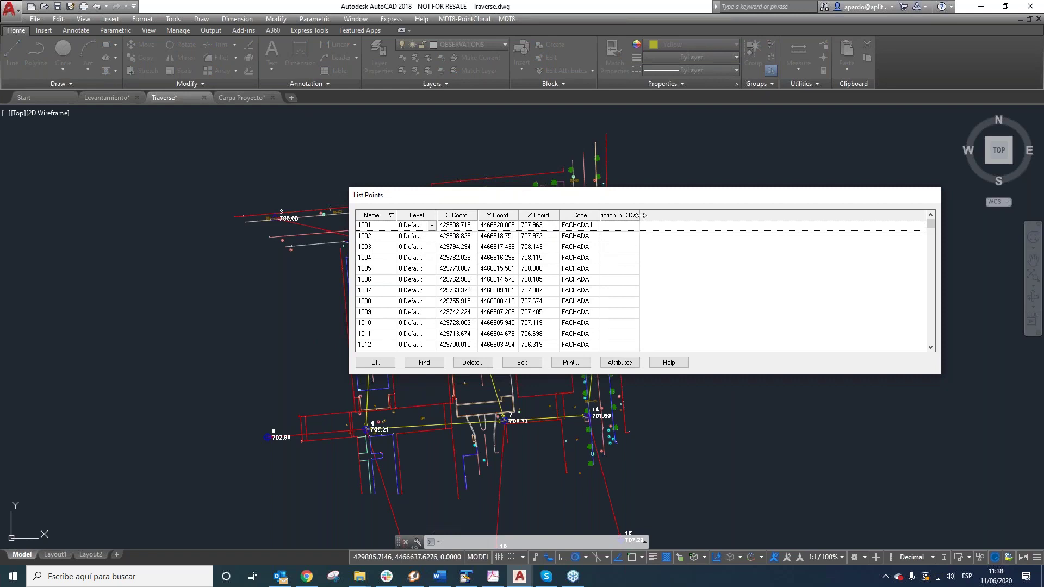
left_click(620, 363)
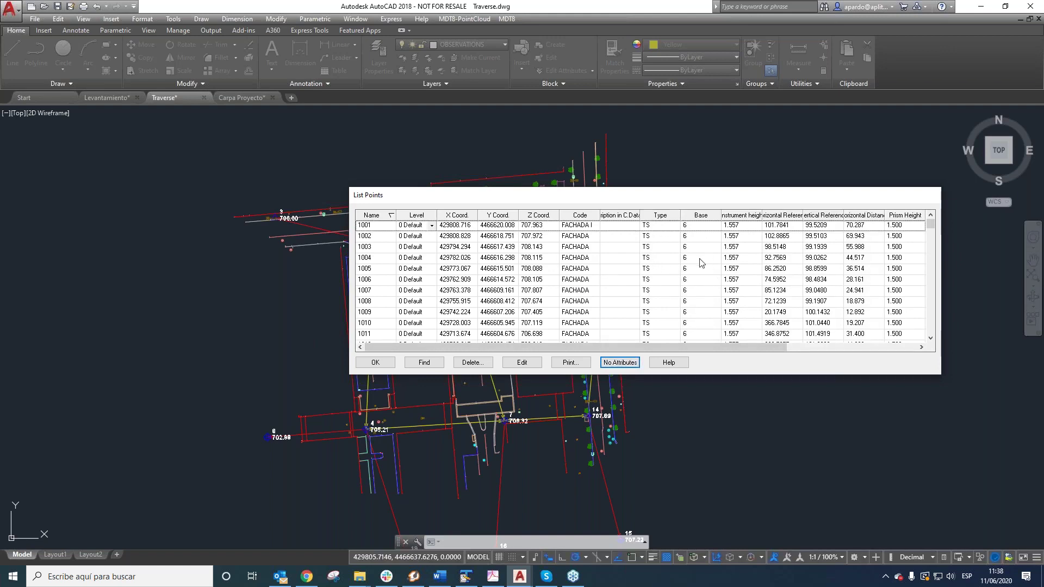
left_click(693, 280)
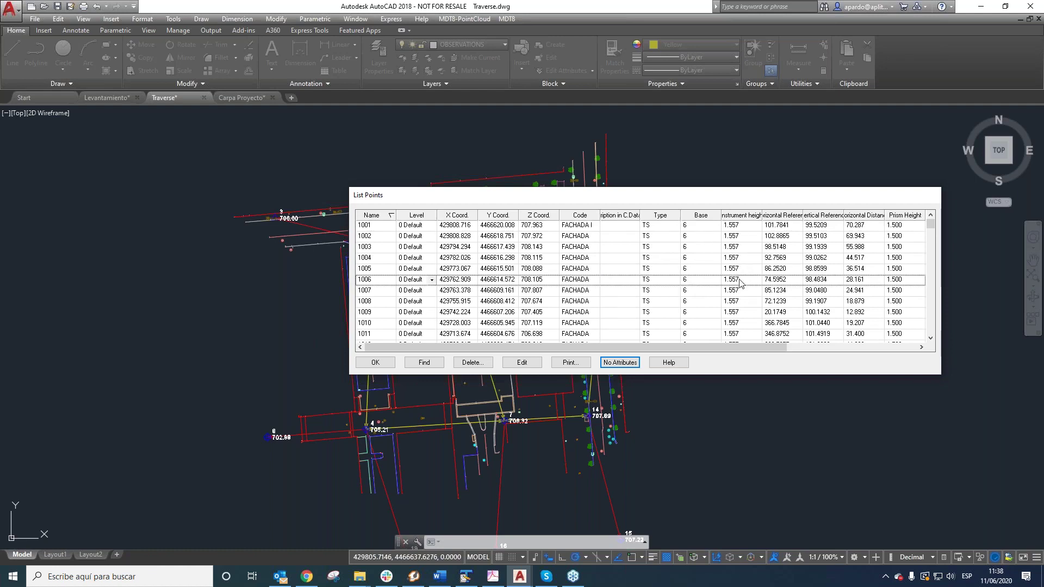
left_click_drag(759, 347, 862, 346)
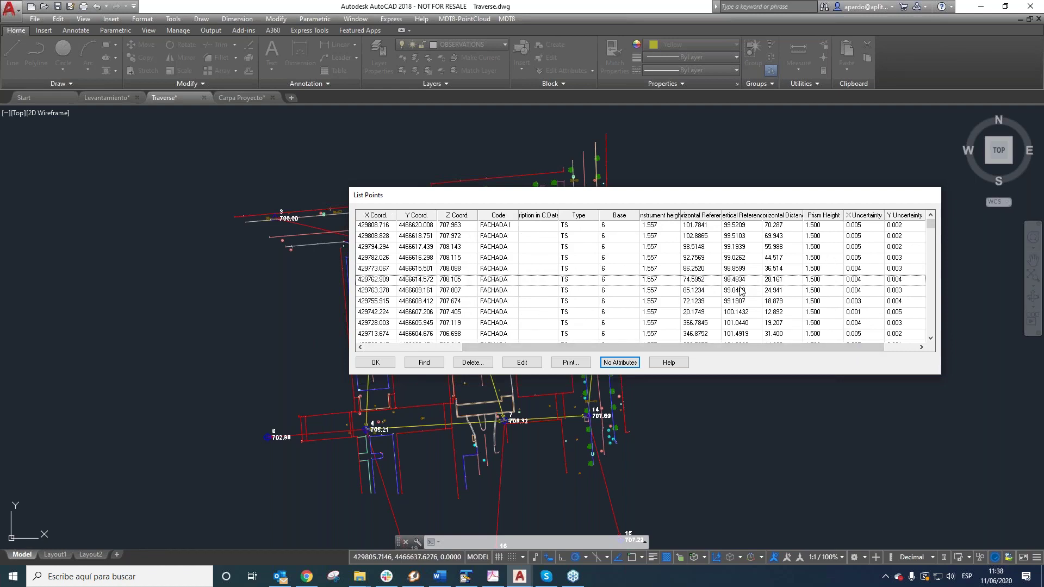
left_click(379, 362)
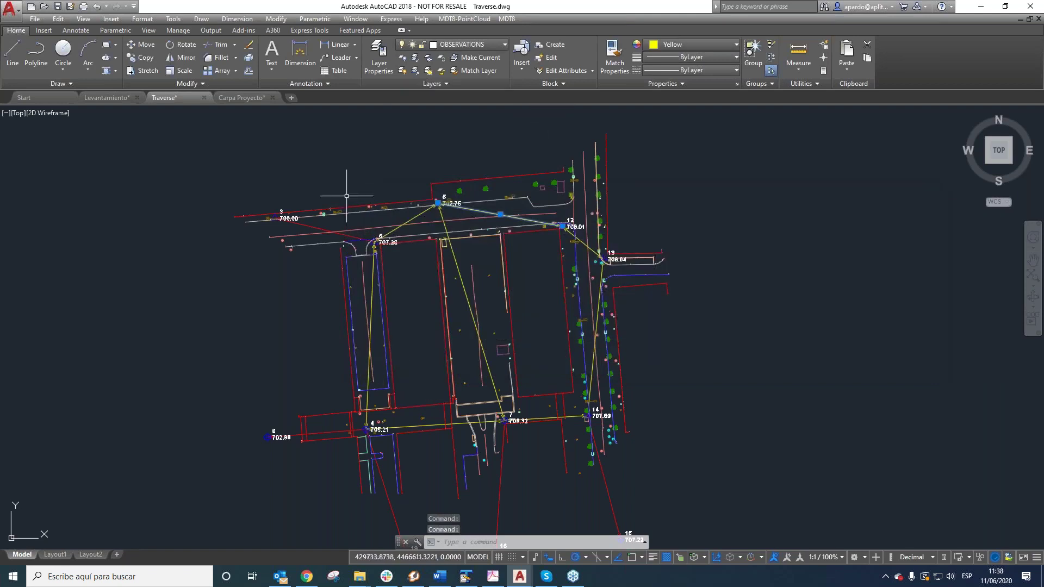
scroll(463, 187, "up", 4)
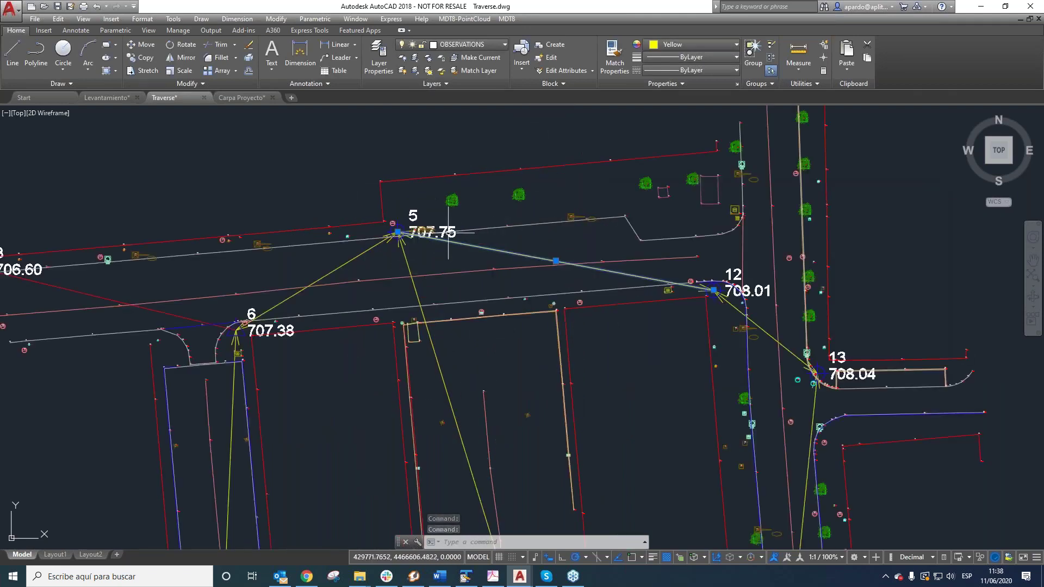
scroll(433, 234, "down", 4)
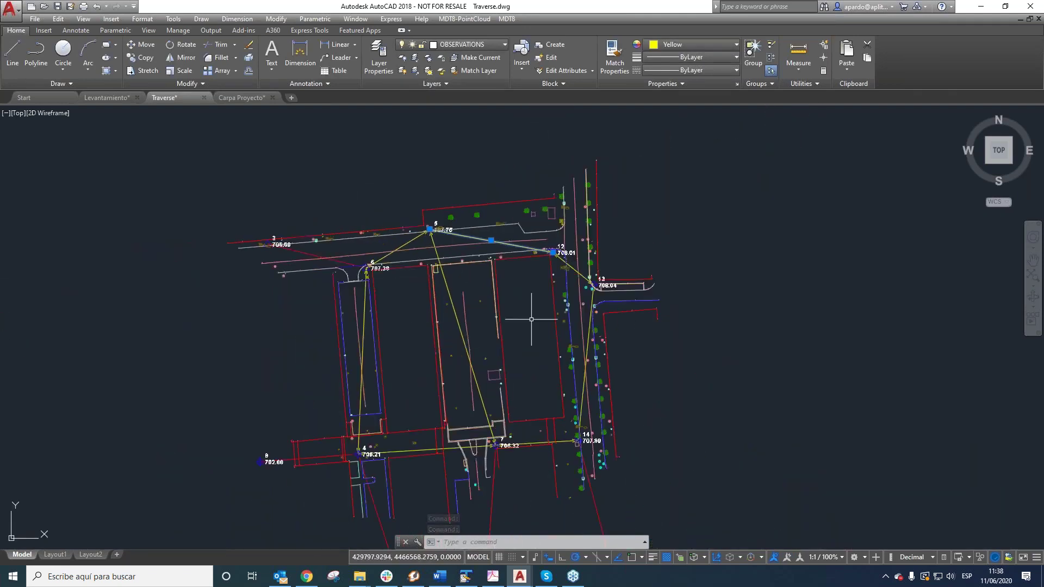
scroll(454, 217, "up", 2)
scroll(536, 208, "up", 4)
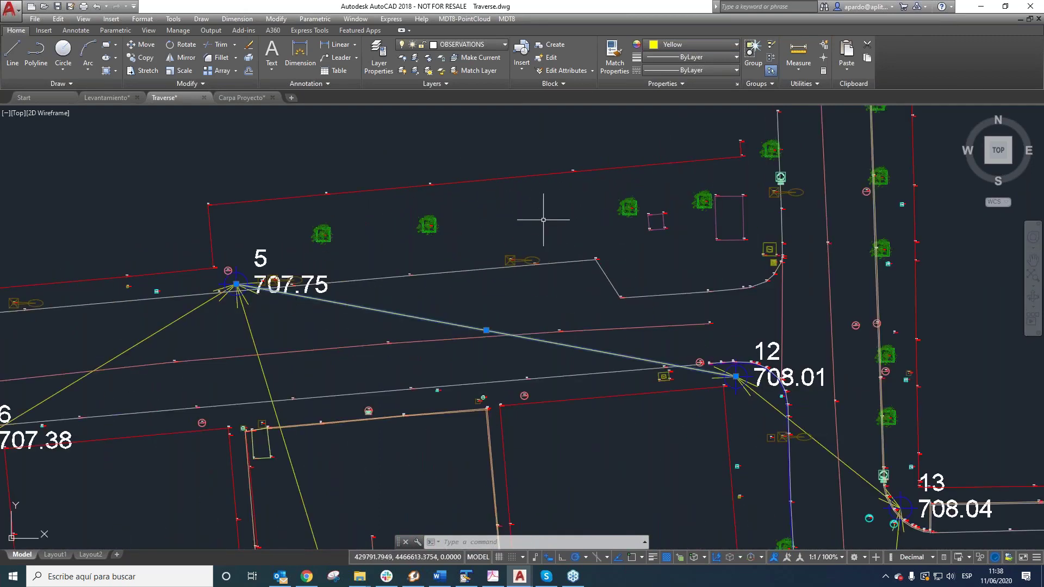
scroll(523, 263, "up", 6)
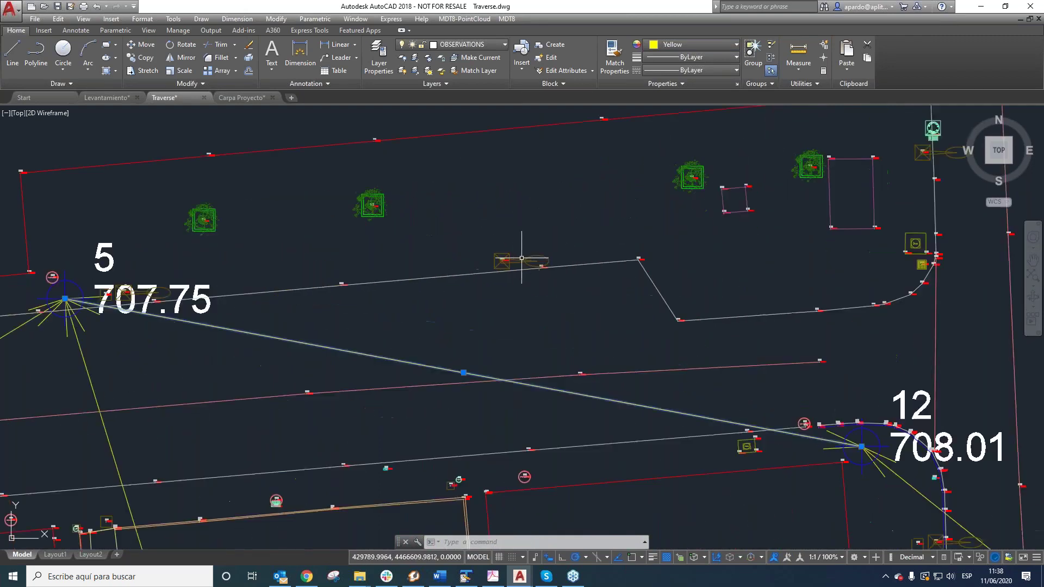
left_click(171, 43)
left_click(467, 263)
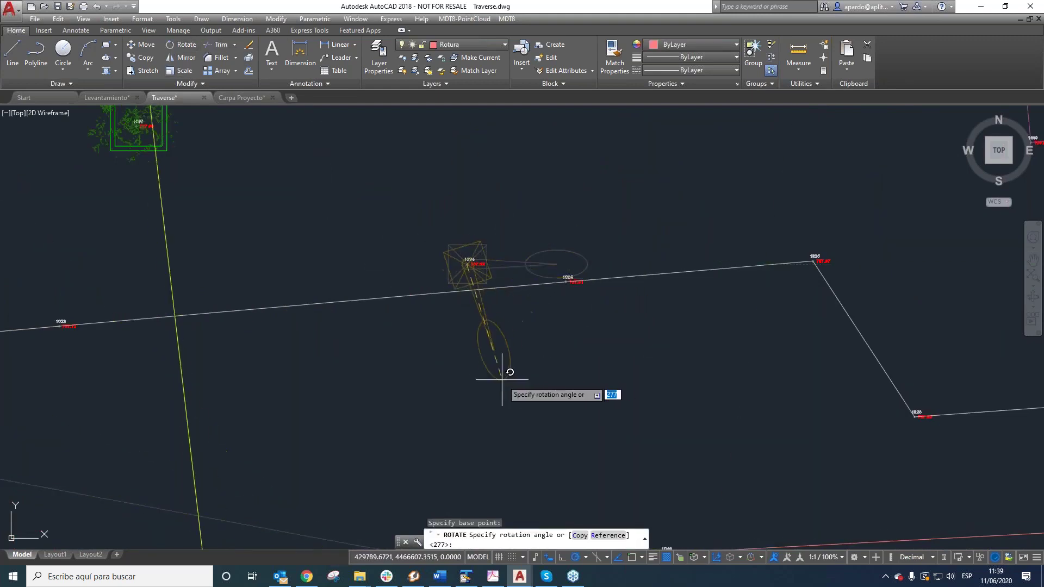
scroll(496, 369, "up", 5)
key("Escape")
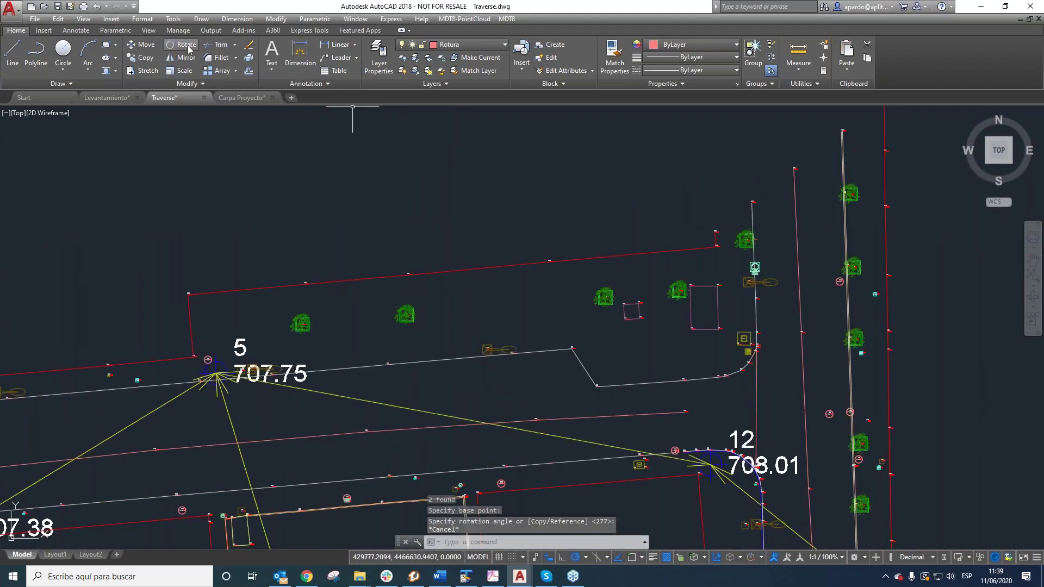
left_click(181, 44)
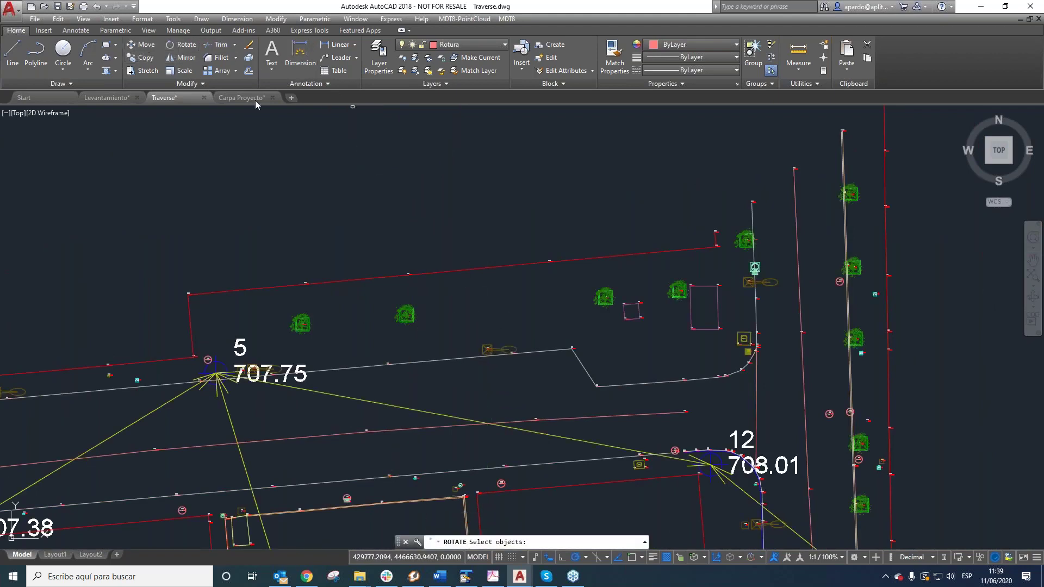
left_click(492, 352)
key("Return")
scroll(492, 352, "up", 5)
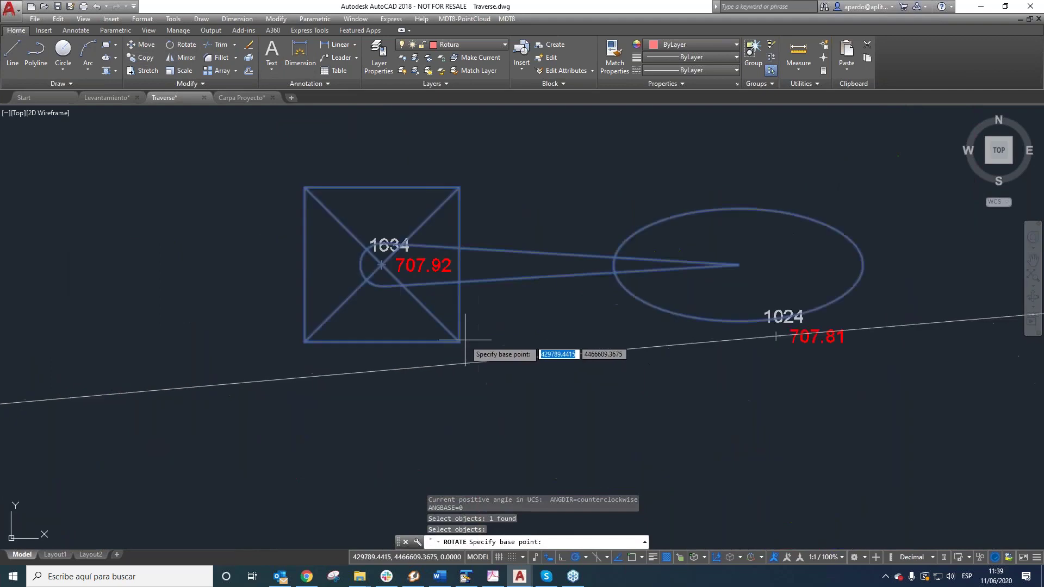
left_click(382, 265)
scroll(429, 206, "down", 5)
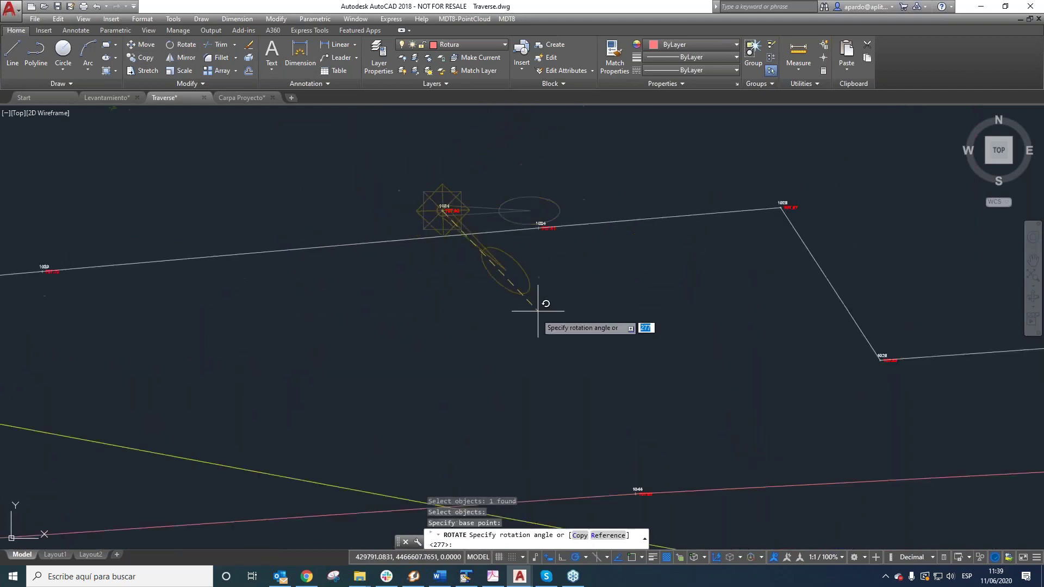
left_click(464, 312)
scroll(465, 312, "down", 5)
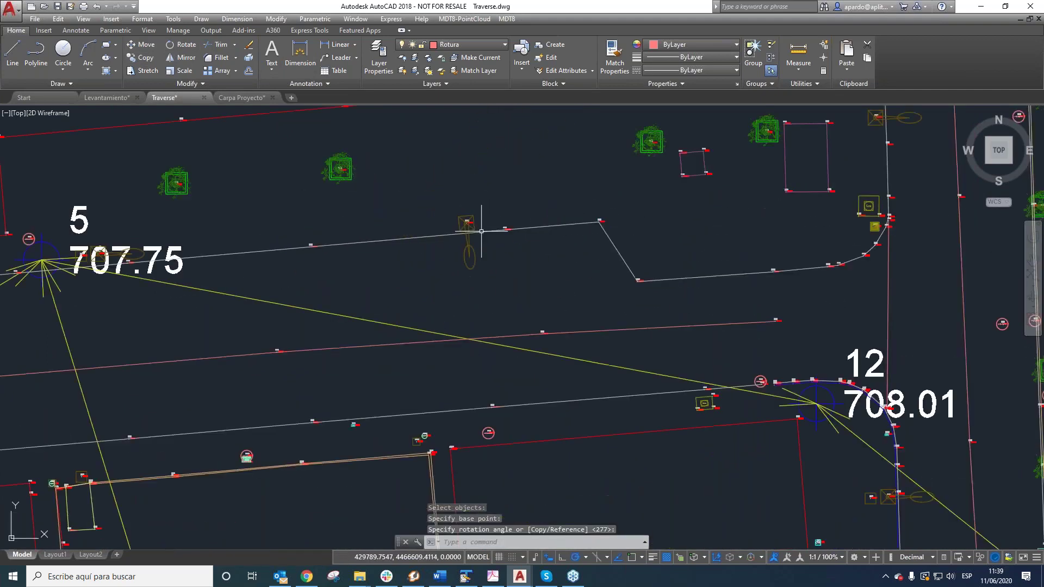
key("Escape")
key("Escape")
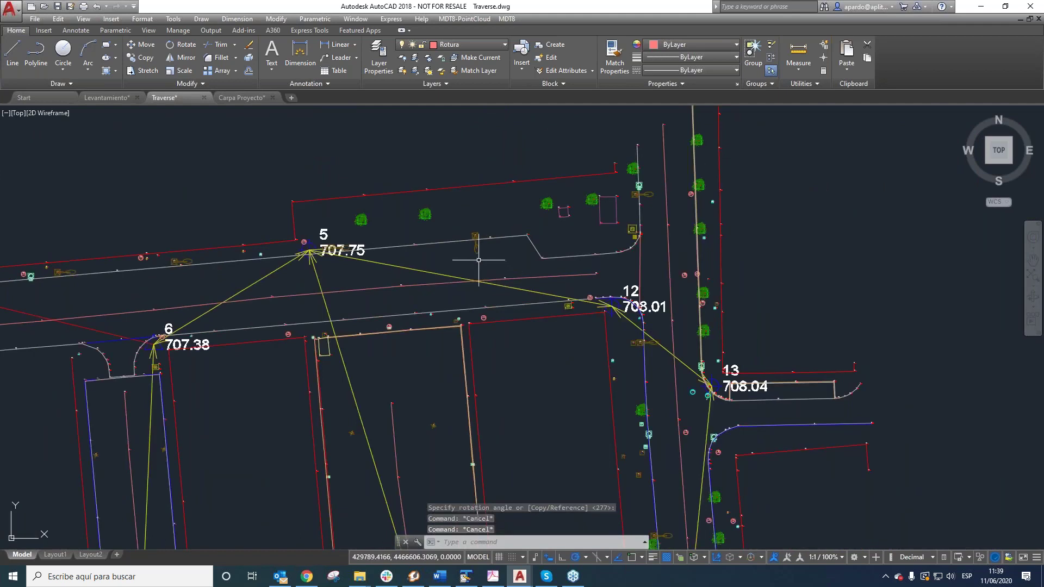
scroll(478, 258, "up", 4)
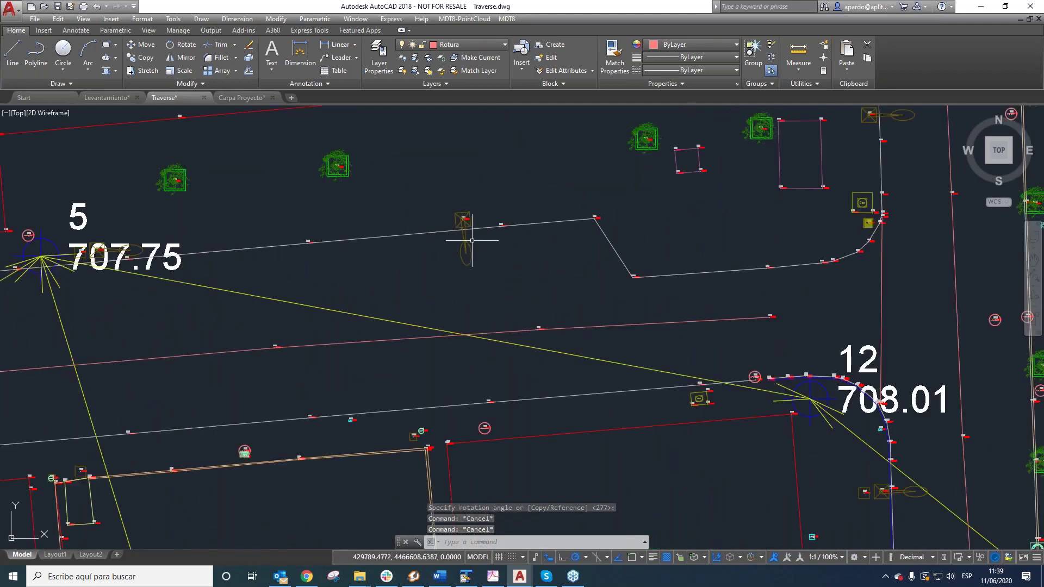
scroll(473, 234, "down", 2)
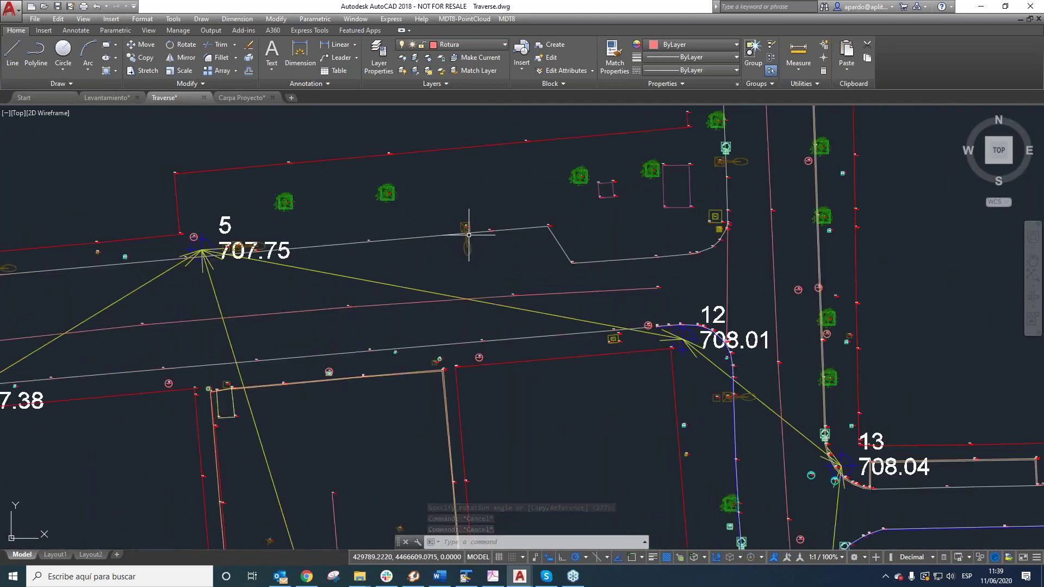
scroll(469, 231, "up", 2)
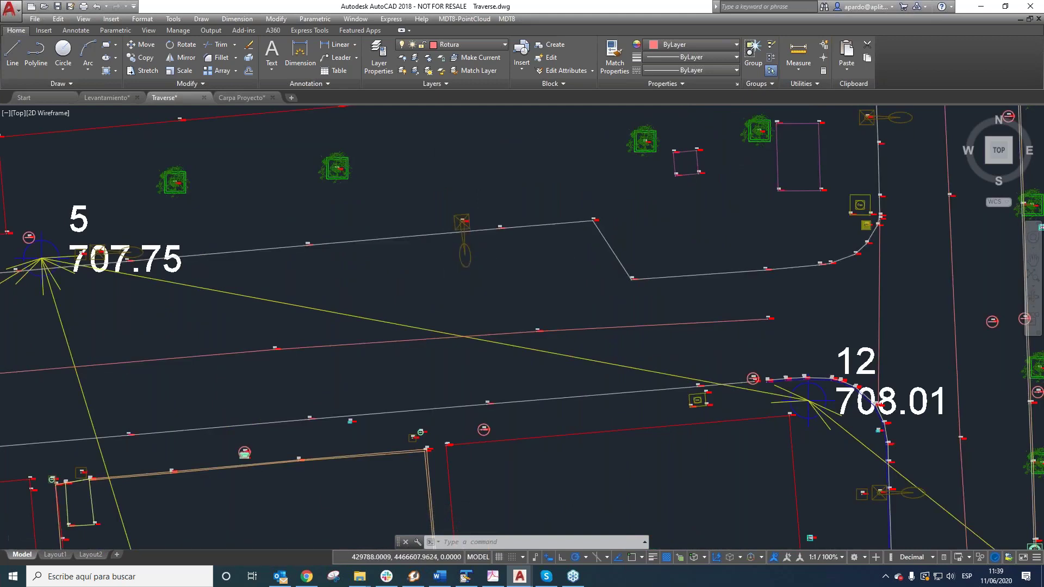
scroll(447, 256, "down", 1)
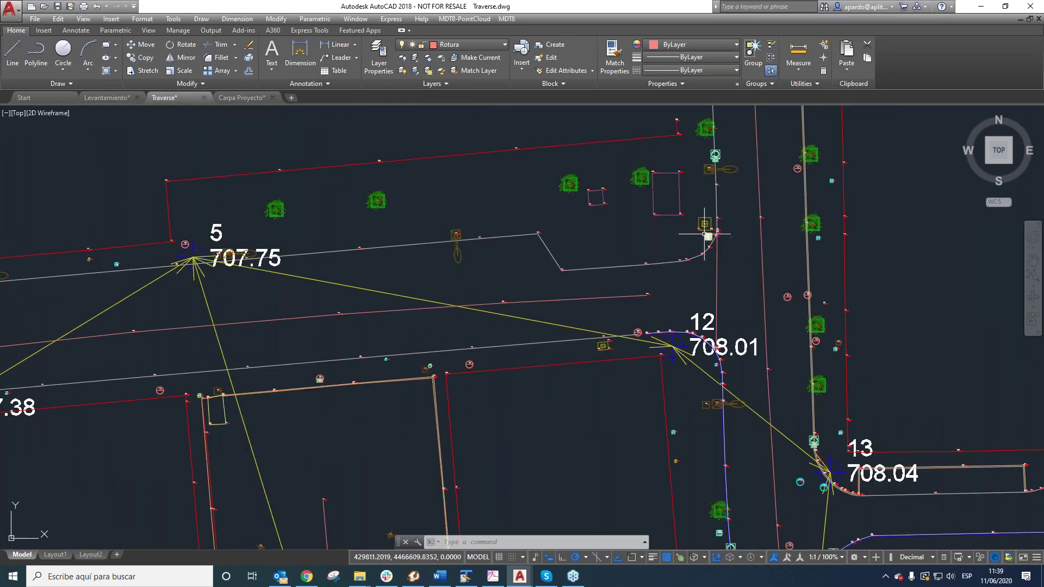
scroll(721, 226, "up", 7)
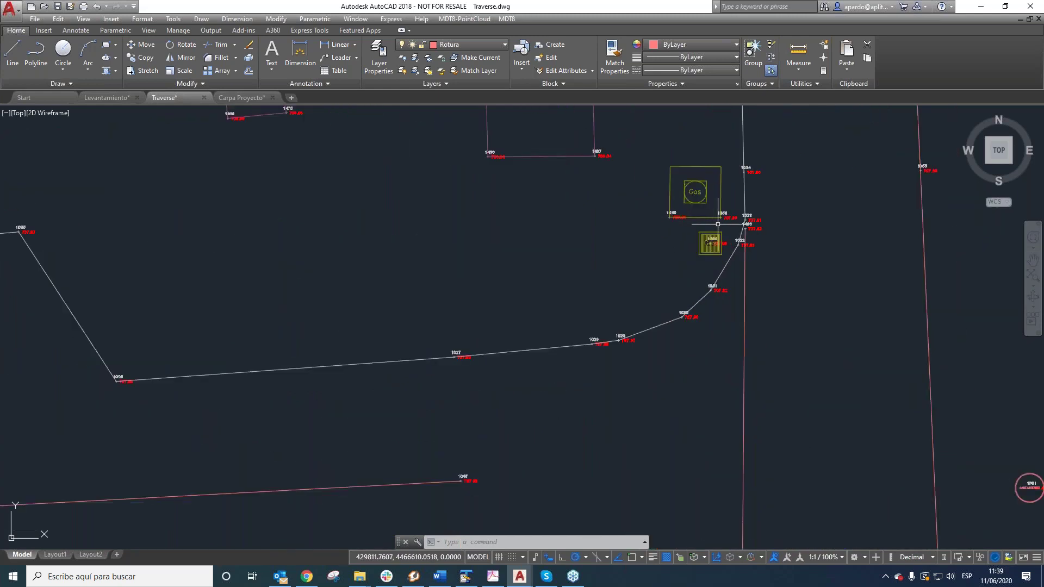
scroll(678, 217, "down", 5)
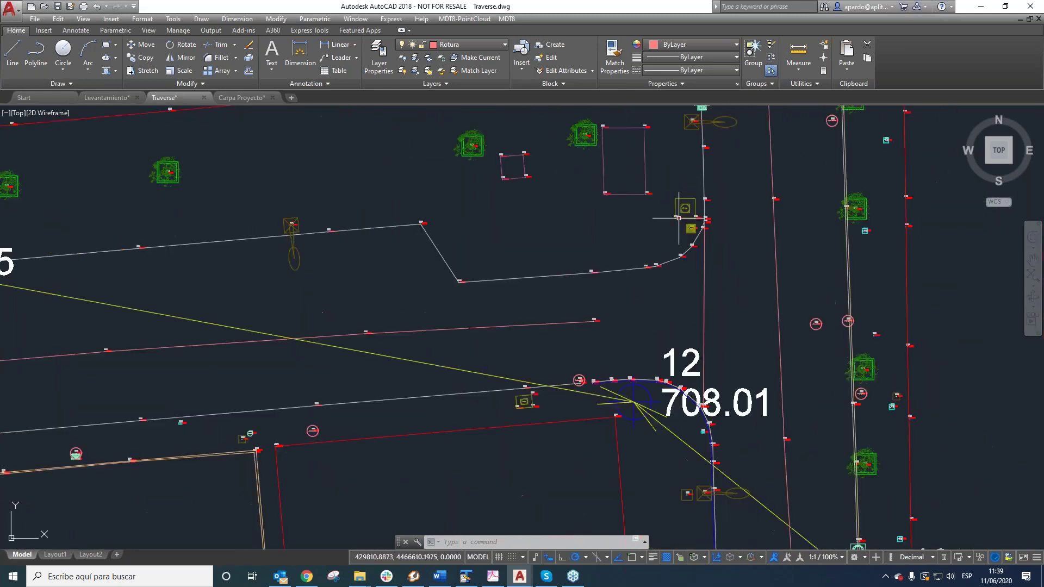
left_click(680, 218)
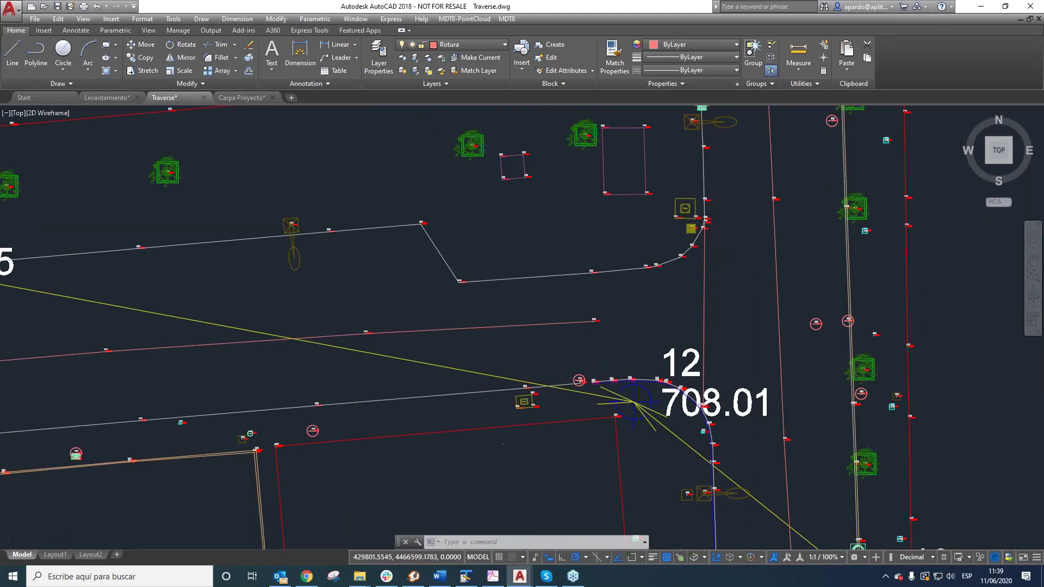
scroll(515, 413, "up", 3)
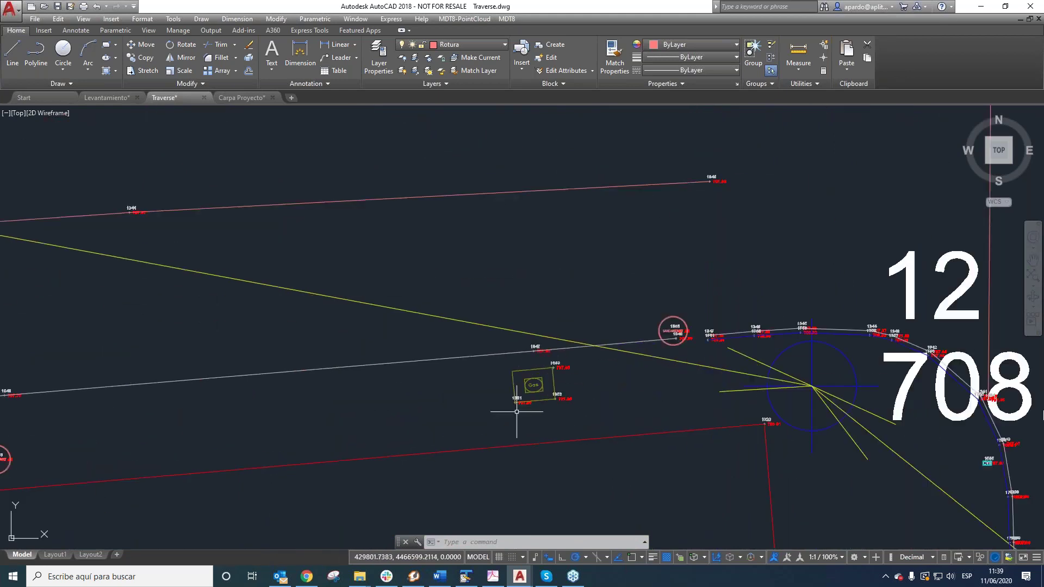
scroll(525, 413, "down", 3)
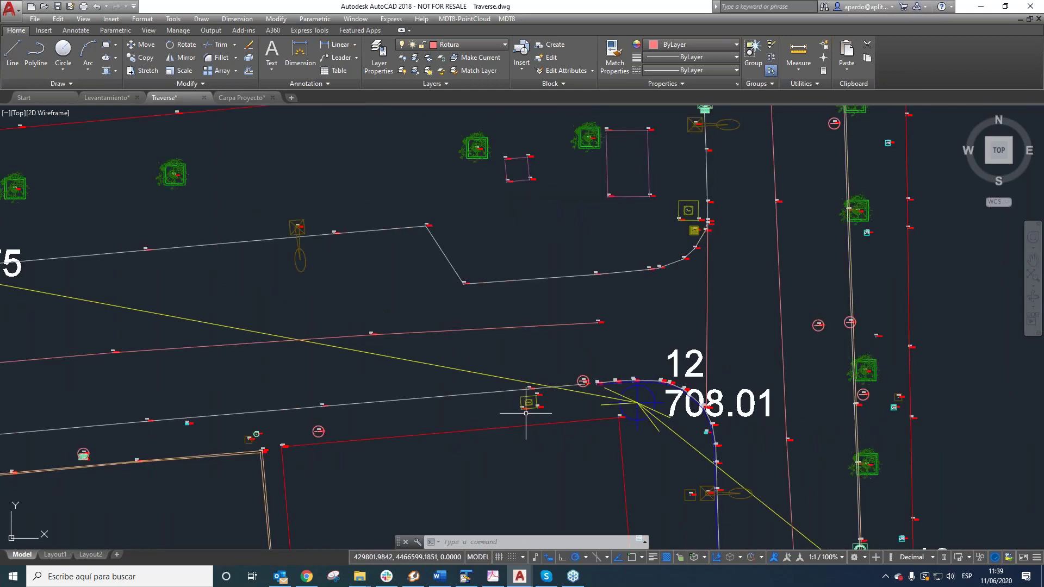
left_click(506, 19)
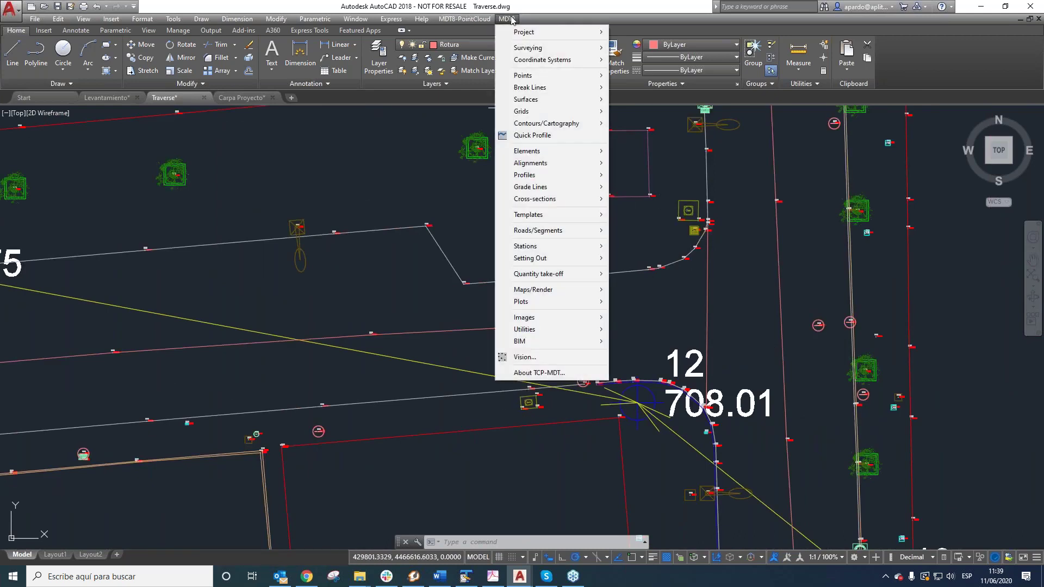
mouse_move(522, 75)
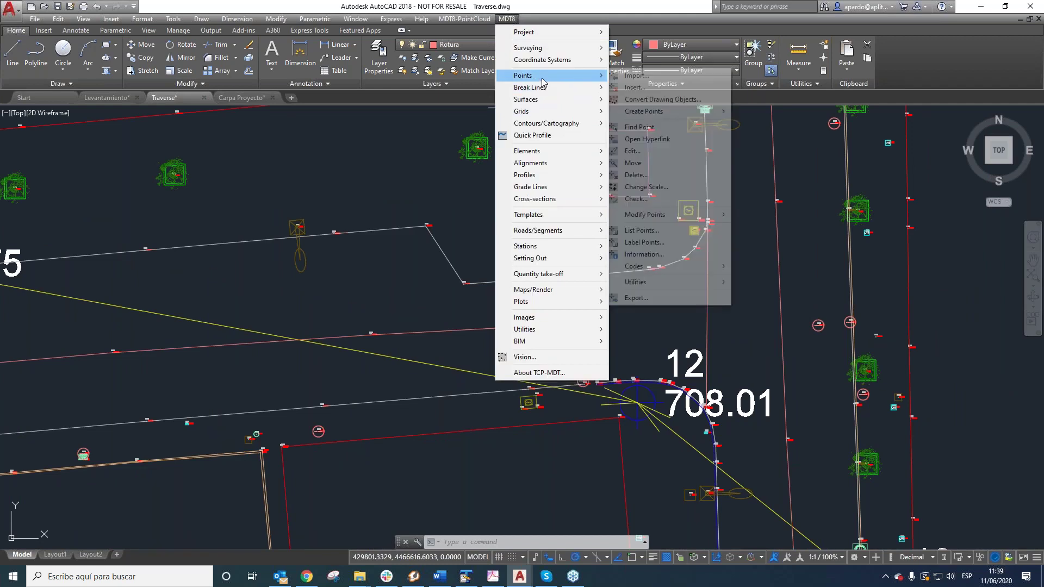
mouse_move(673, 268)
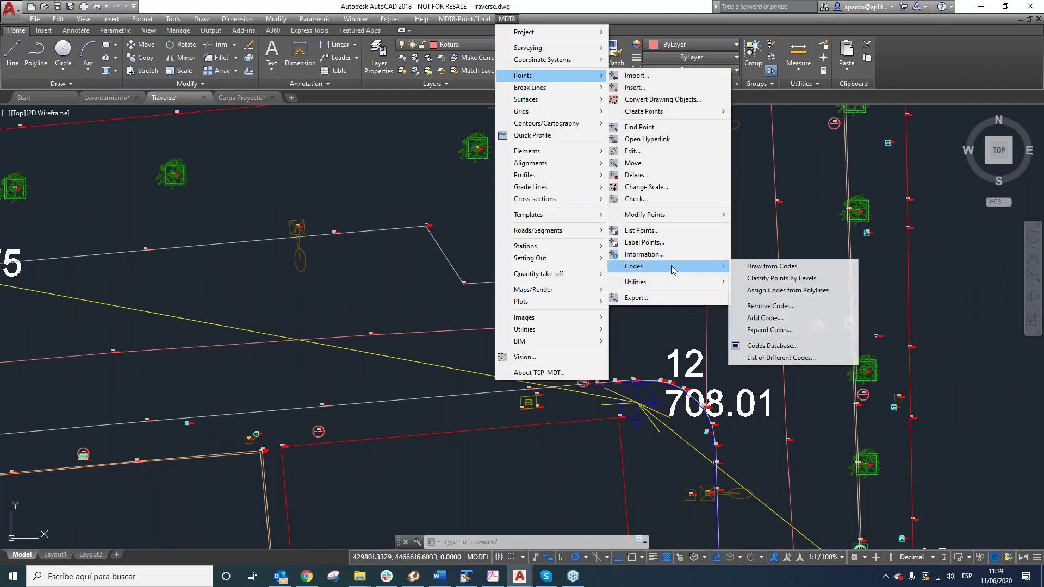
left_click(782, 347)
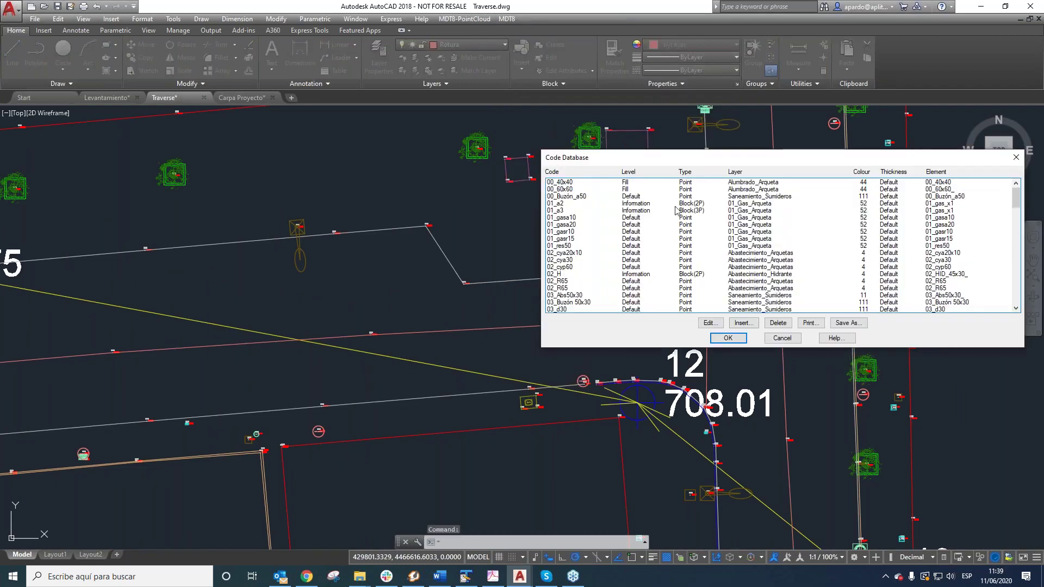
mouse_move(715, 178)
left_mouse_down()
mouse_move(490, 178)
mouse_move(433, 146)
mouse_move(357, 129)
left_mouse_up()
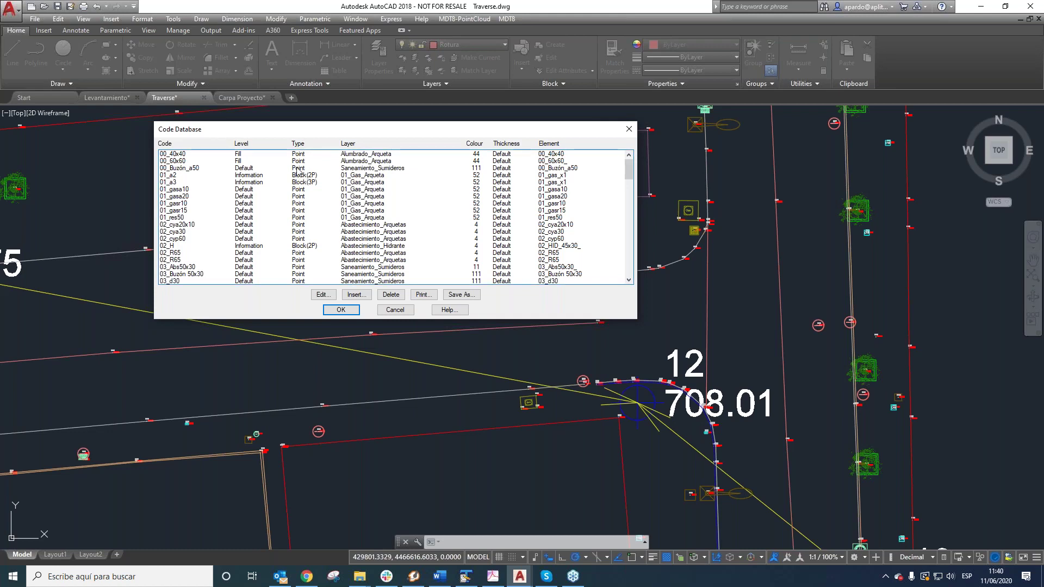
scroll(303, 219, "down", 4)
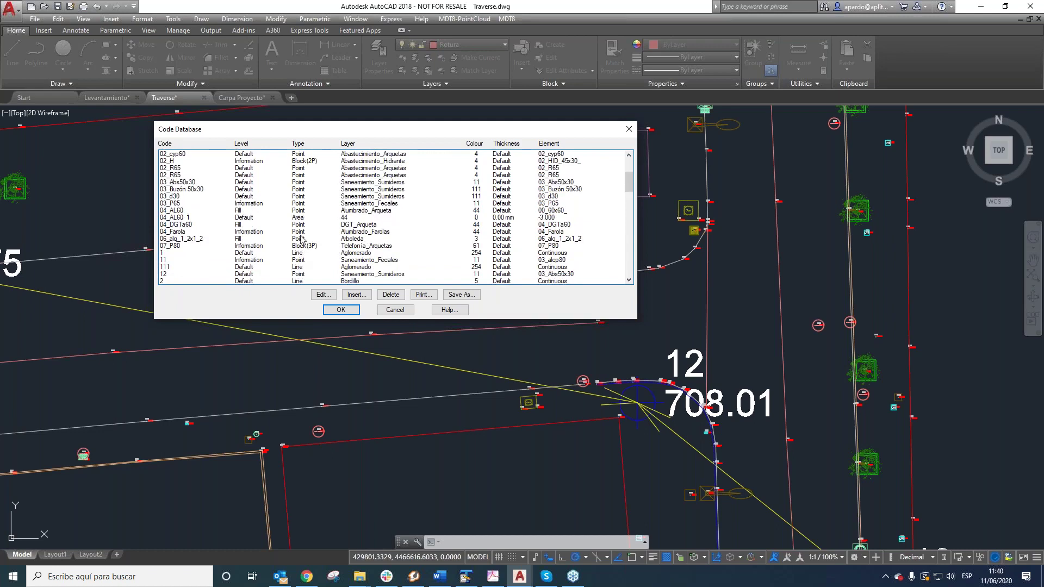
scroll(303, 239, "up", 4)
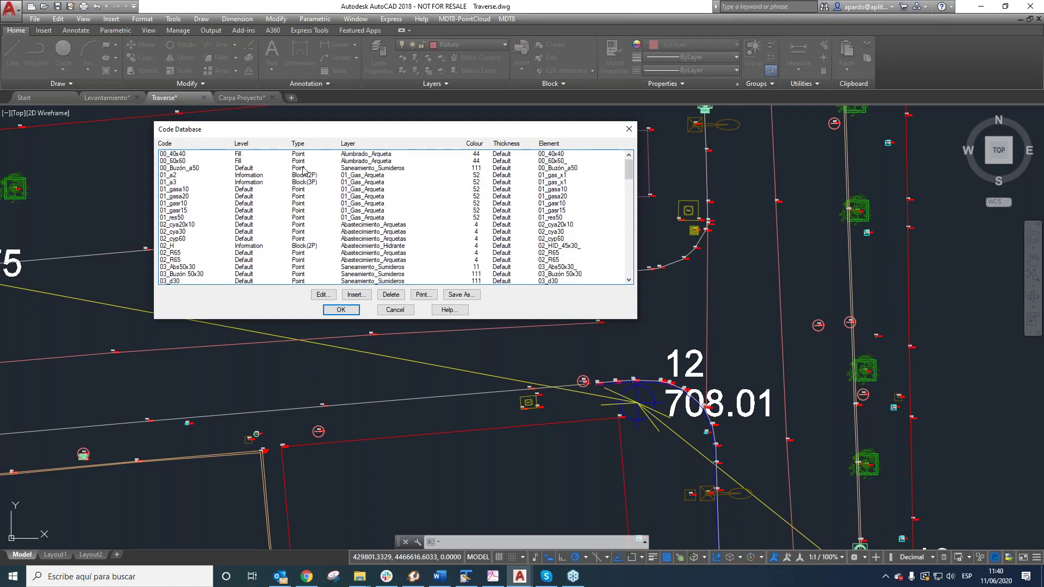
left_click(303, 168)
left_click(302, 176)
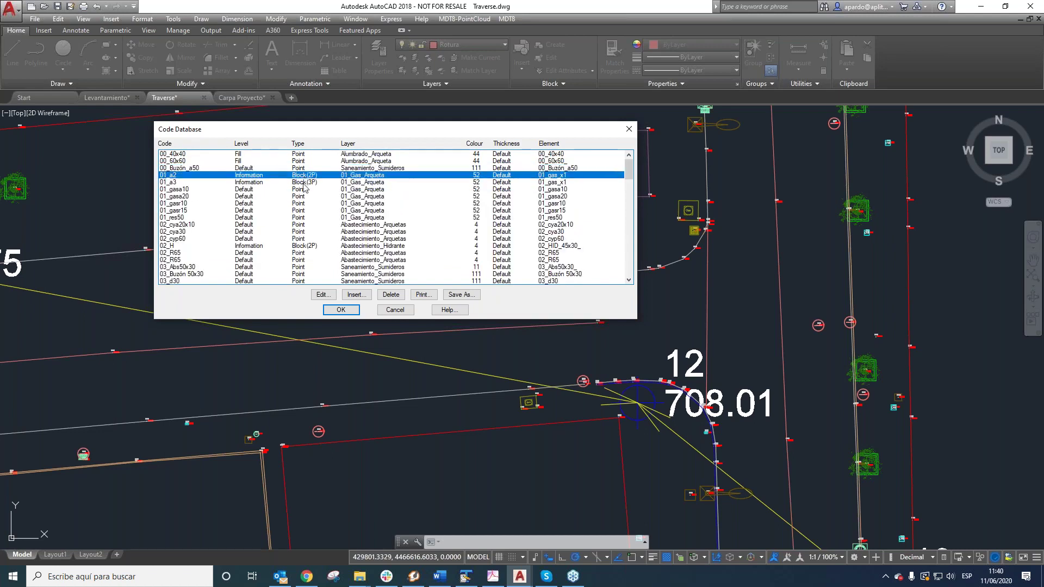
left_click(305, 183)
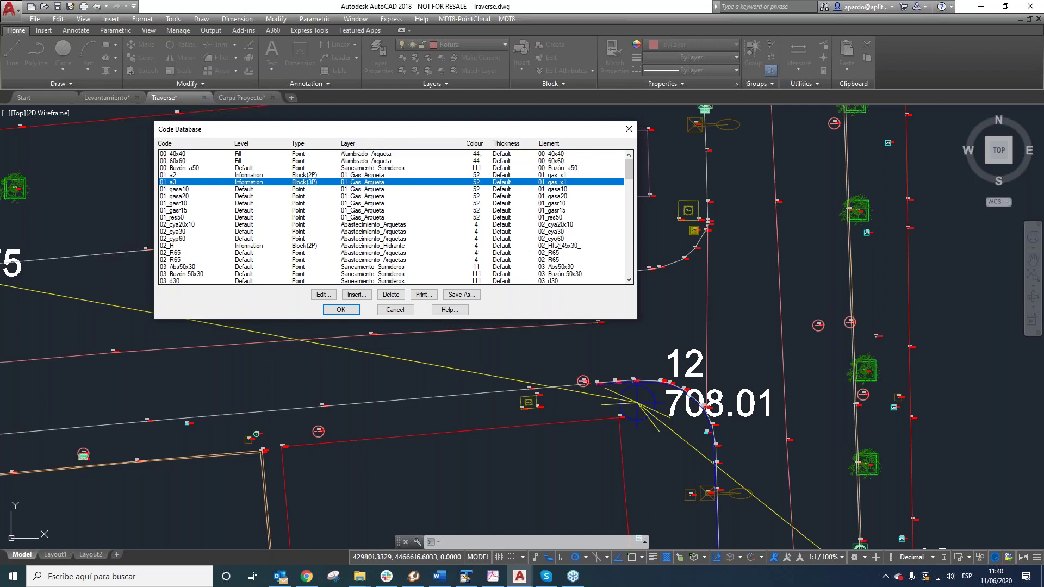
scroll(553, 198, "down", 3)
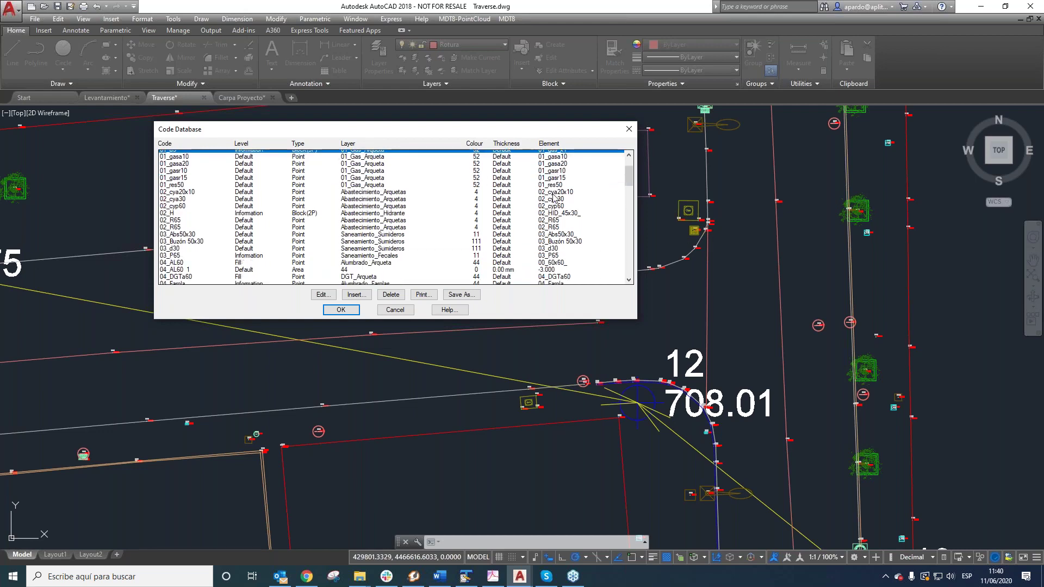
scroll(561, 248, "up", 3)
scroll(560, 248, "down", 2)
scroll(560, 248, "up", 2)
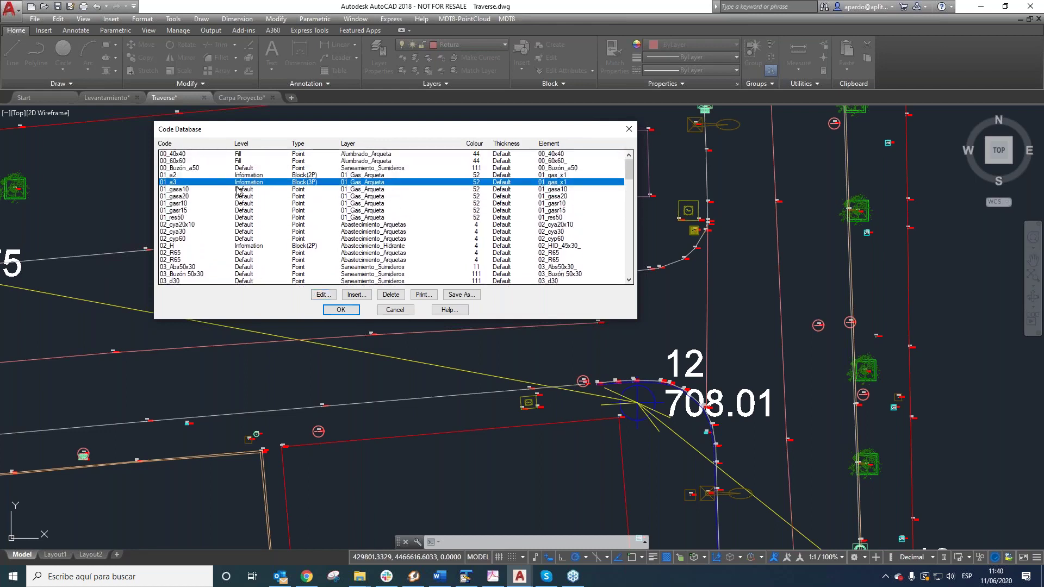
left_click(394, 310)
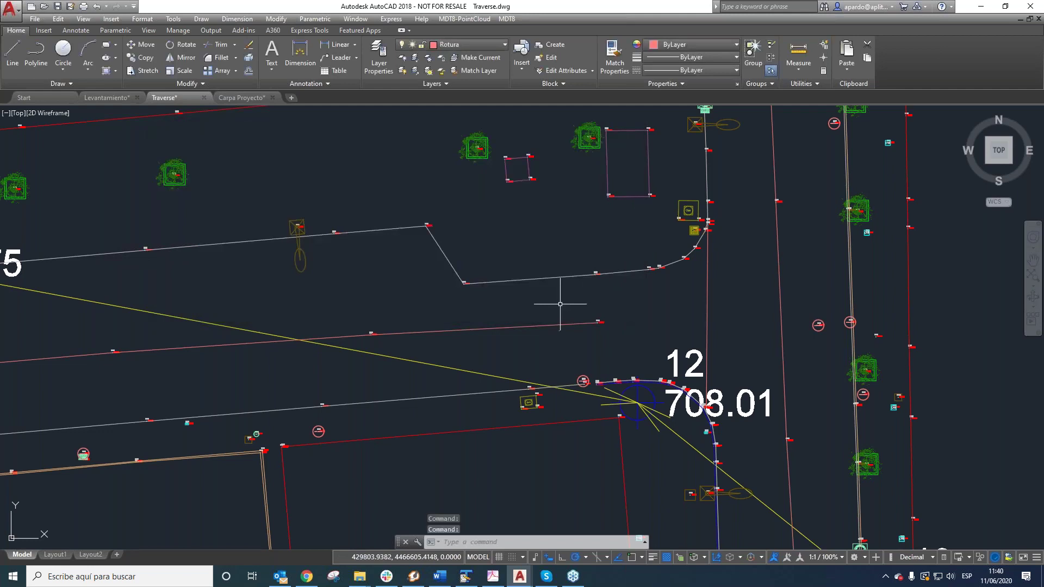
scroll(560, 304, "down", 4)
Open the MDT8 Vision display settings window and drag it aside
scroll(701, 229, "up", 8)
scroll(605, 276, "down", 6)
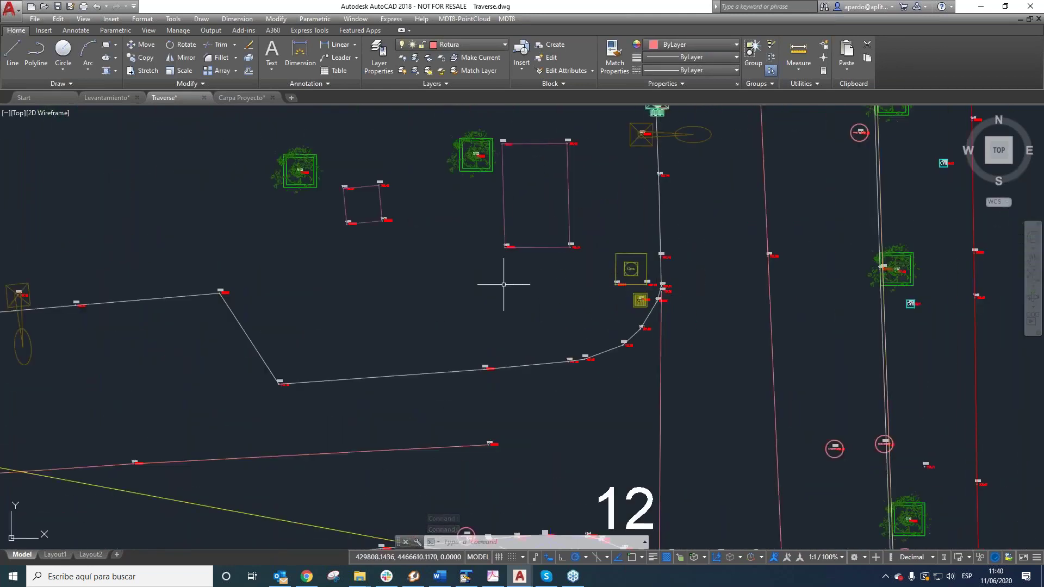
scroll(373, 292, "down", 2)
scroll(309, 279, "up", 5)
scroll(543, 279, "down", 5)
scroll(560, 278, "up", 4)
scroll(561, 278, "up", 2)
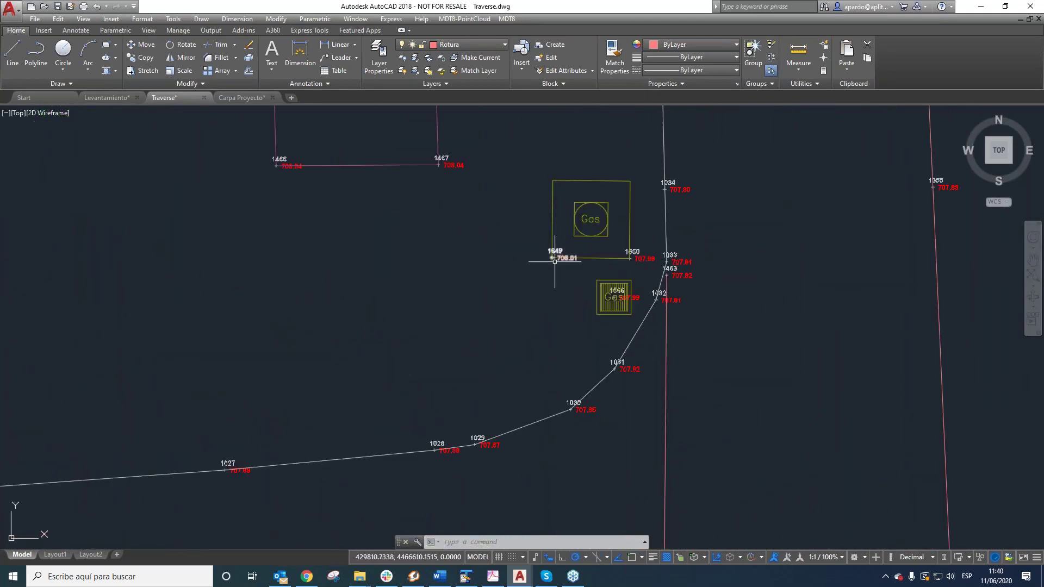
left_click(507, 18)
left_click(524, 356)
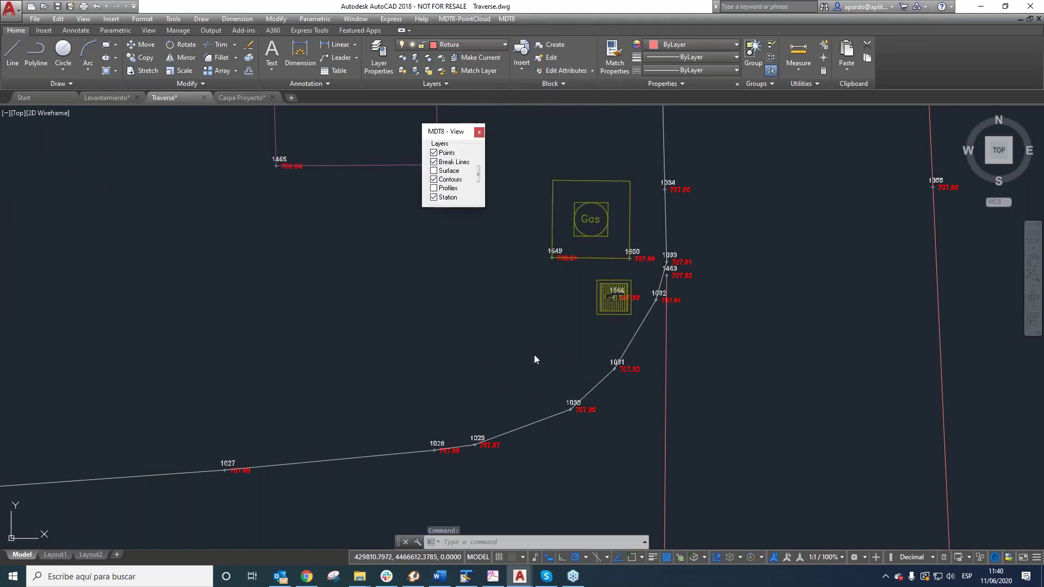
left_click_drag(460, 135, 76, 160)
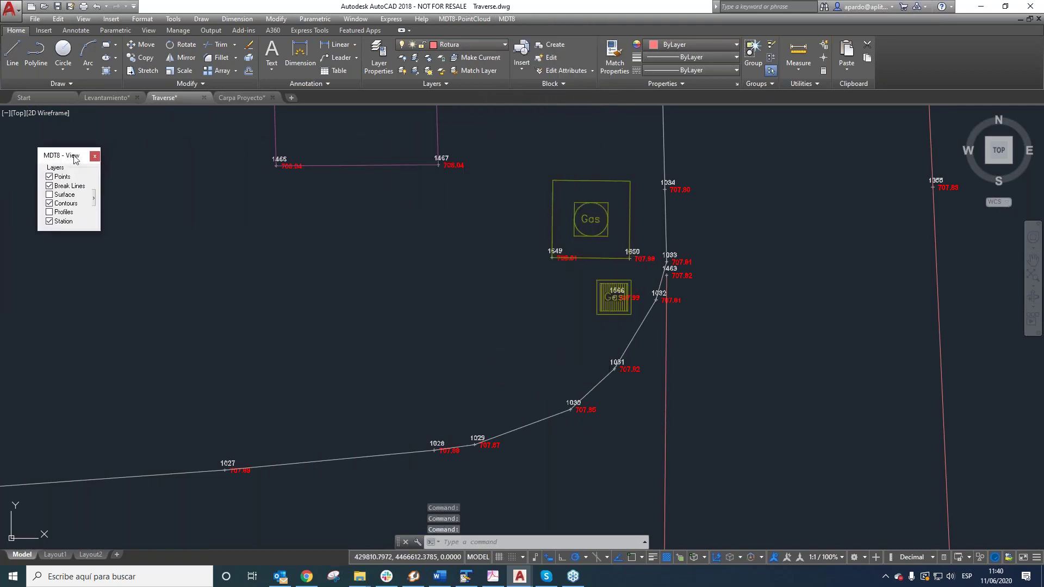
Under Points Attributes, uncheck Name and Height, keep Code, and apply
left_click(94, 197)
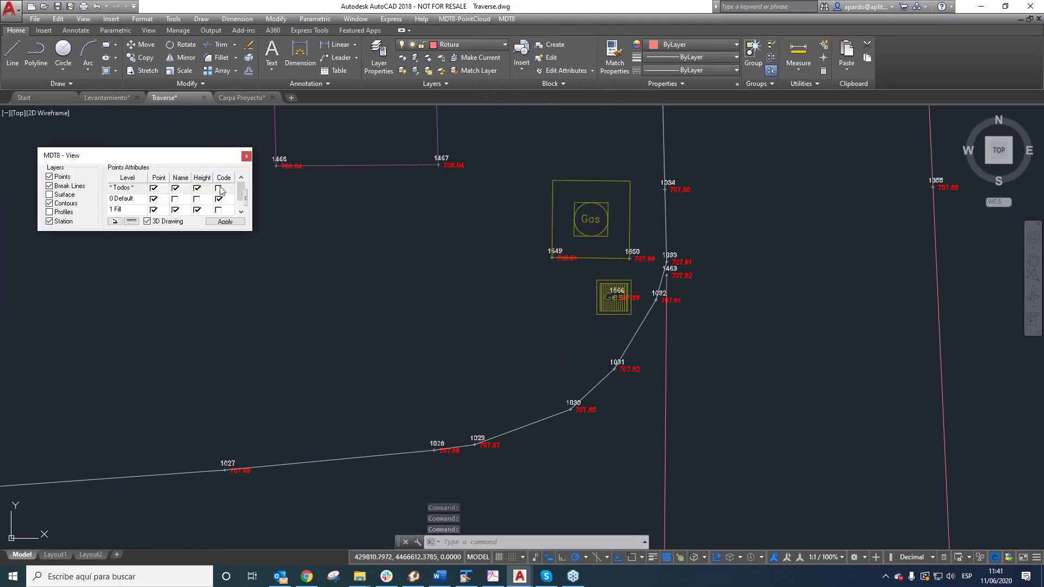
left_click(197, 188)
left_click(175, 188)
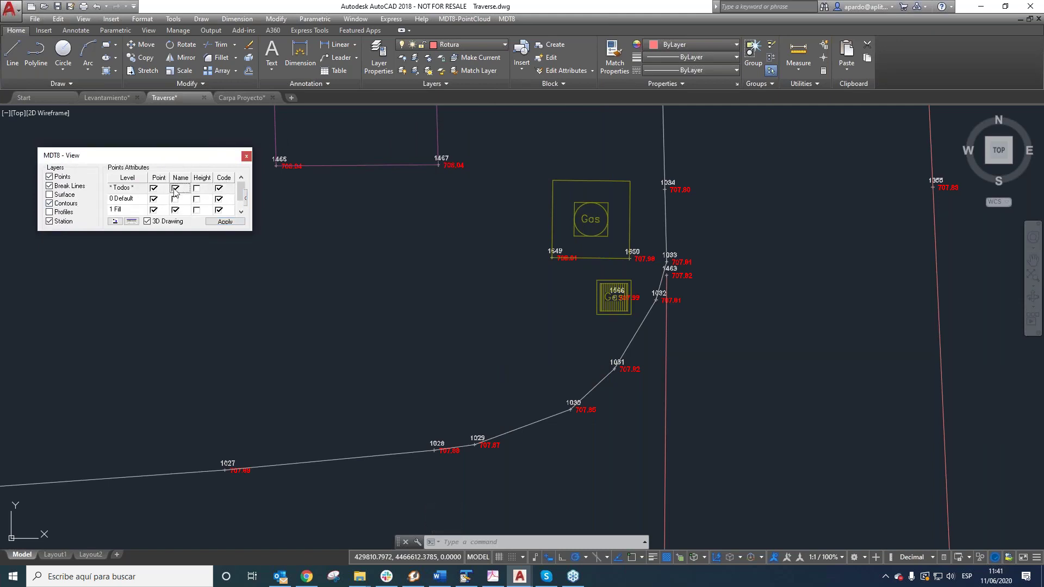
left_click(224, 222)
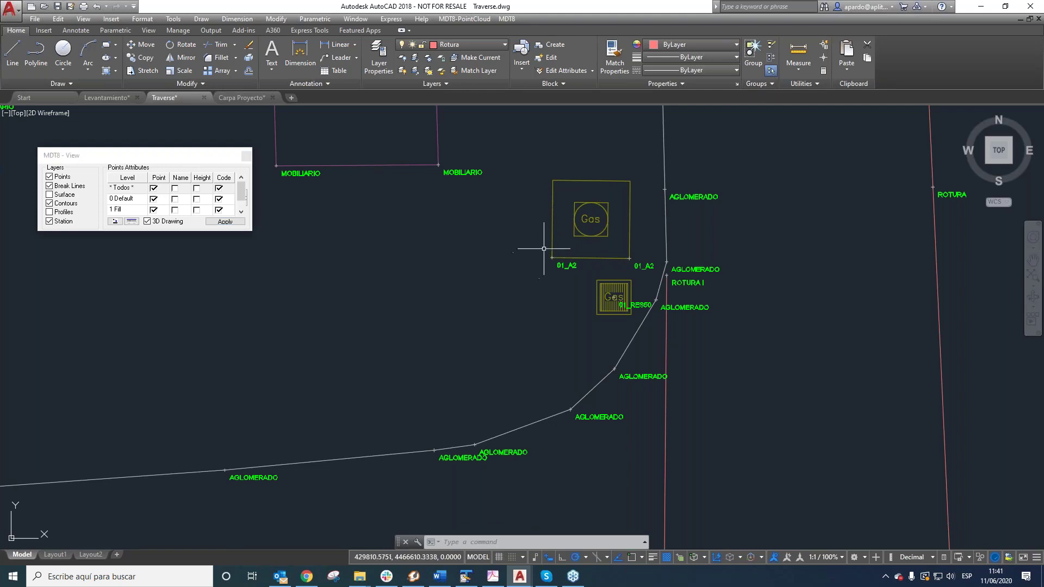
scroll(550, 220, "down", 2)
scroll(555, 220, "down", 4)
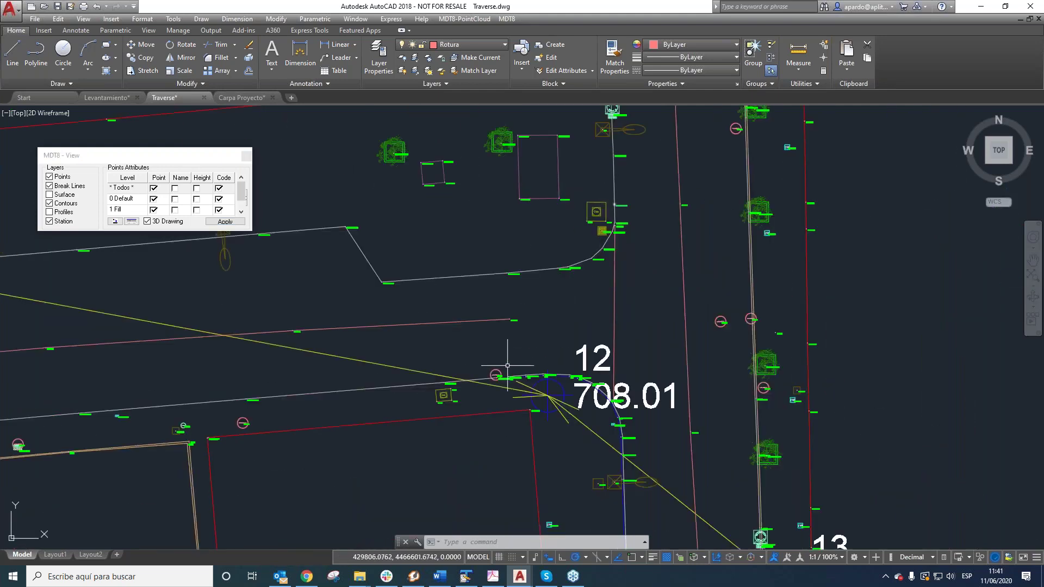
scroll(497, 367, "up", 2)
scroll(445, 400, "up", 5)
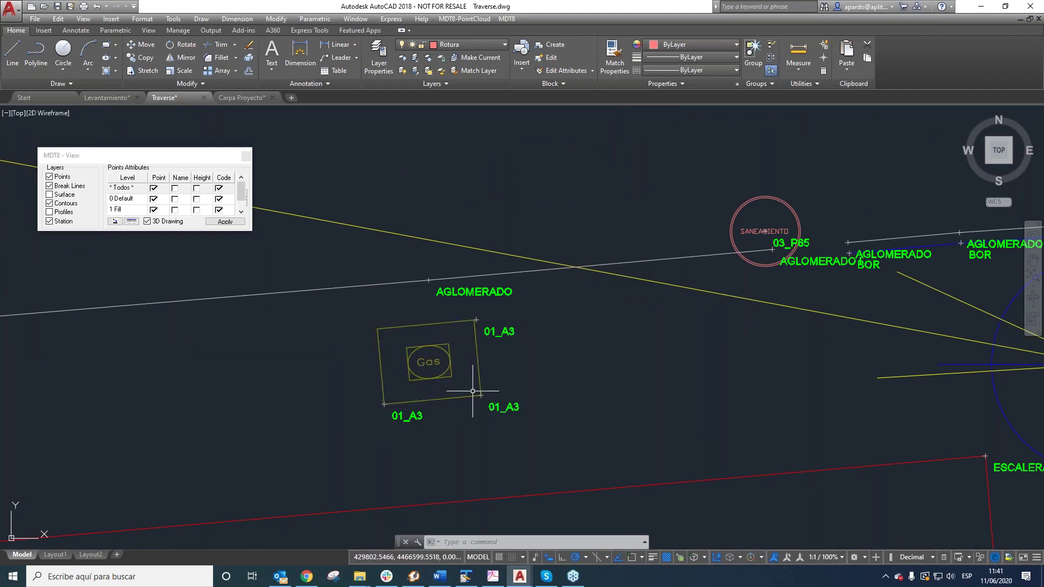
scroll(480, 319, "up", 2)
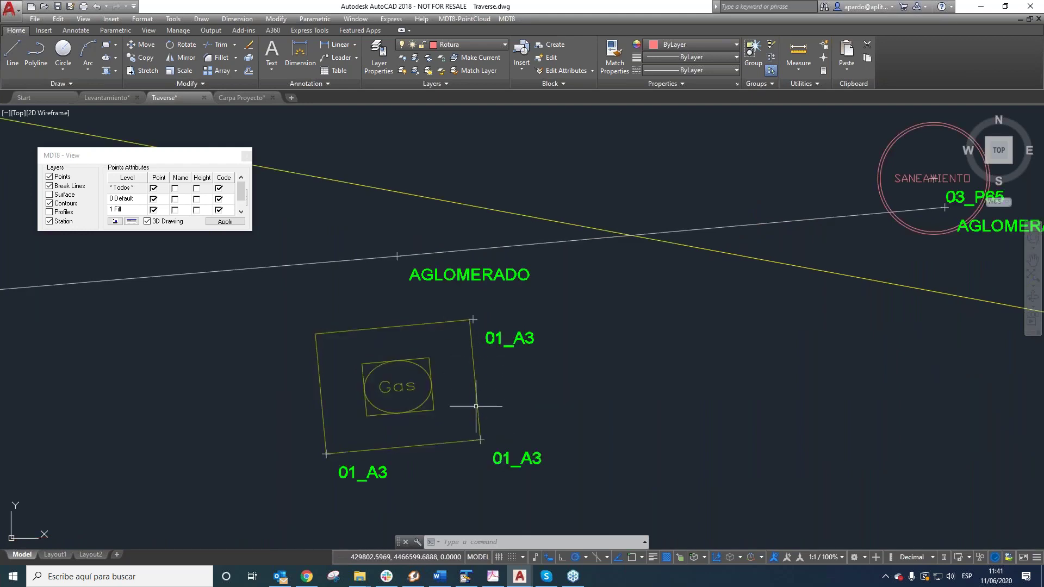
scroll(475, 323, "up", 5)
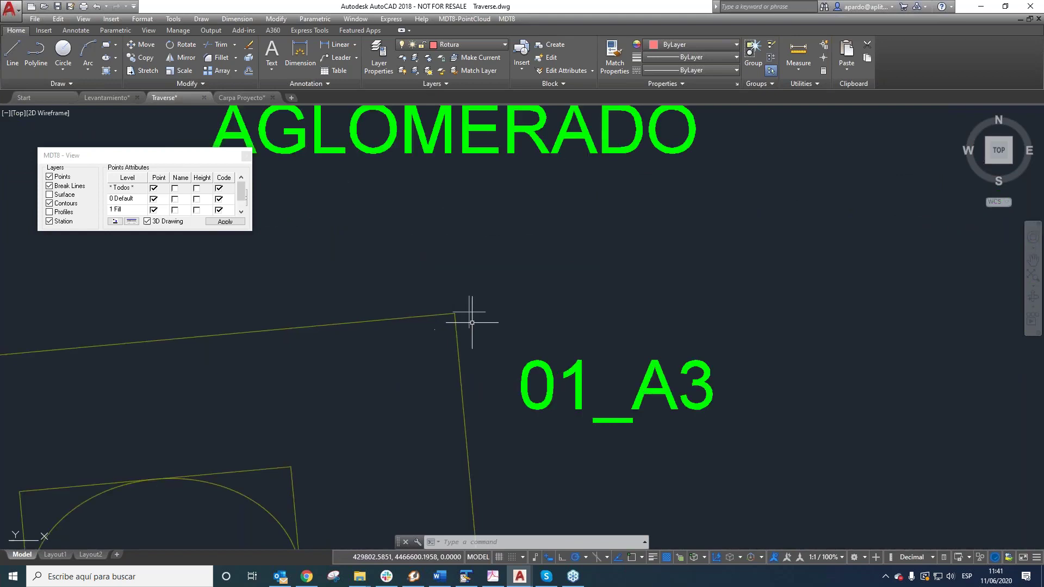
scroll(472, 314, "down", 2)
scroll(471, 316, "down", 2)
scroll(472, 315, "down", 5)
scroll(476, 314, "up", 4)
scroll(478, 313, "down", 2)
scroll(481, 313, "up", 2)
scroll(480, 313, "down", 5)
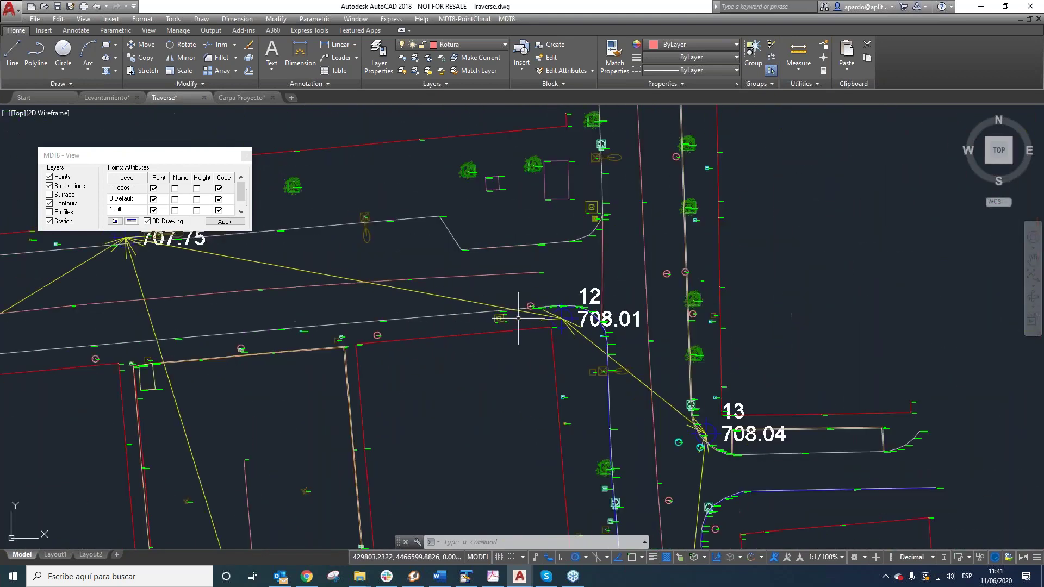
scroll(289, 367, "up", 8)
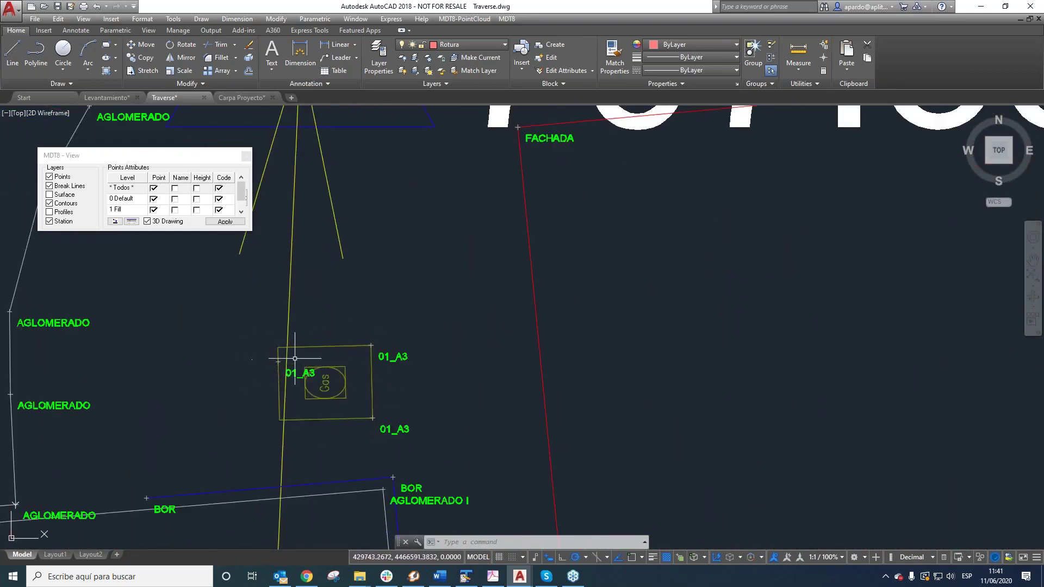
scroll(303, 359, "down", 5)
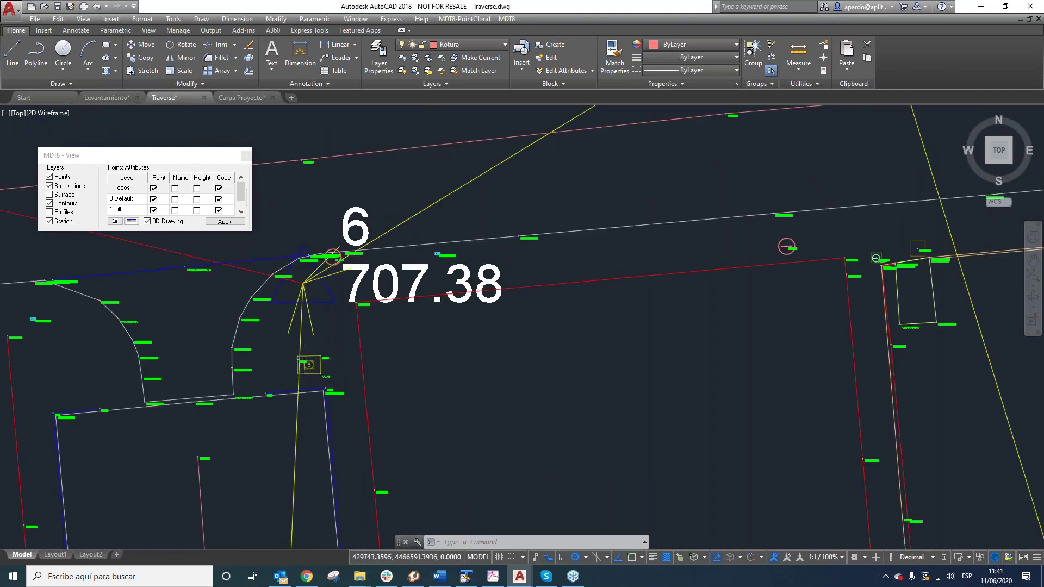
scroll(304, 359, "down", 4)
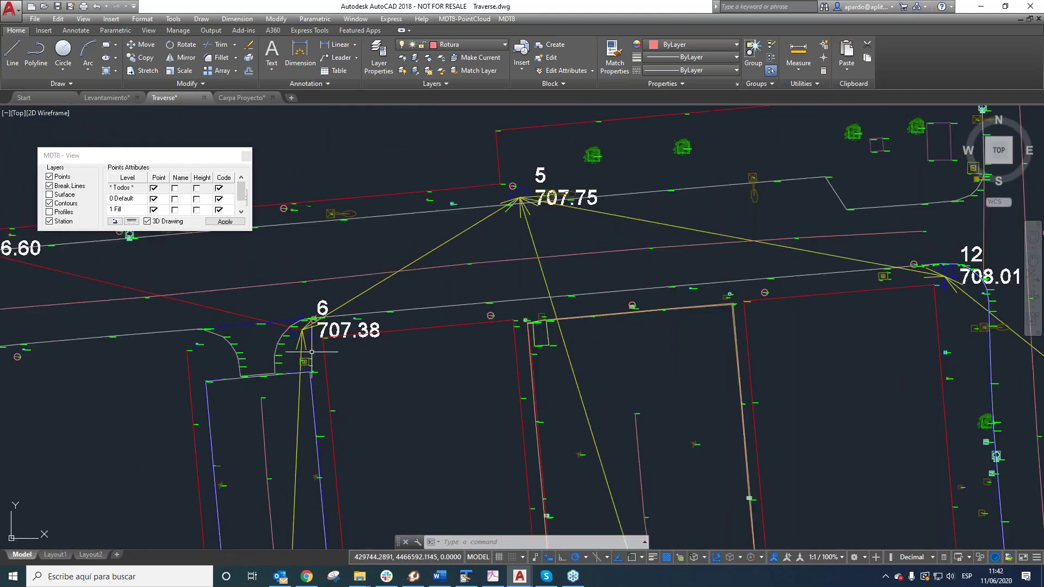
scroll(304, 359, "down", 4)
scroll(327, 300, "up", 6)
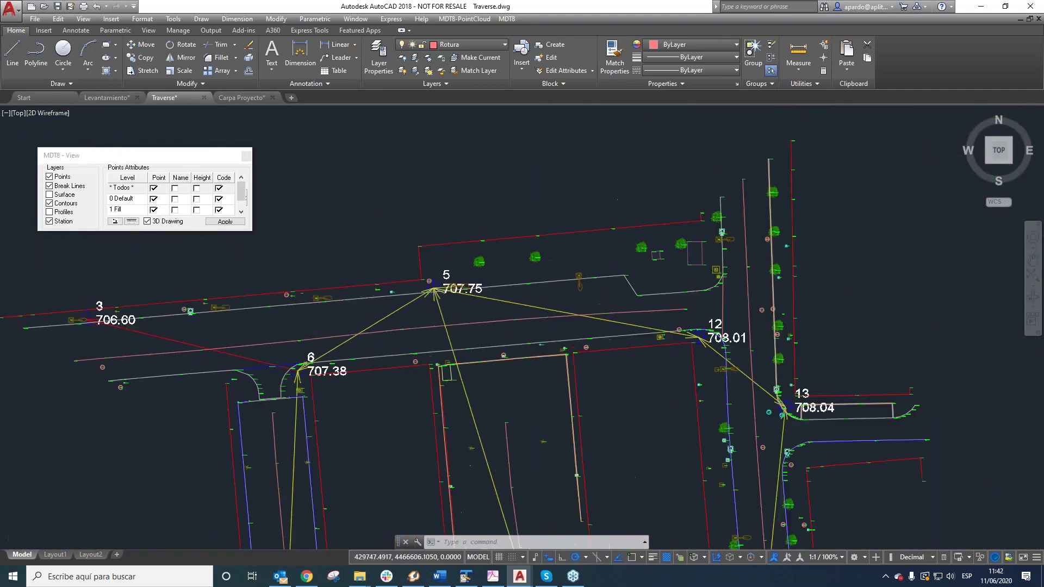
Rotate the FAR street-lamp block about its insertion point so its light ellipse points downward
left_click(321, 300)
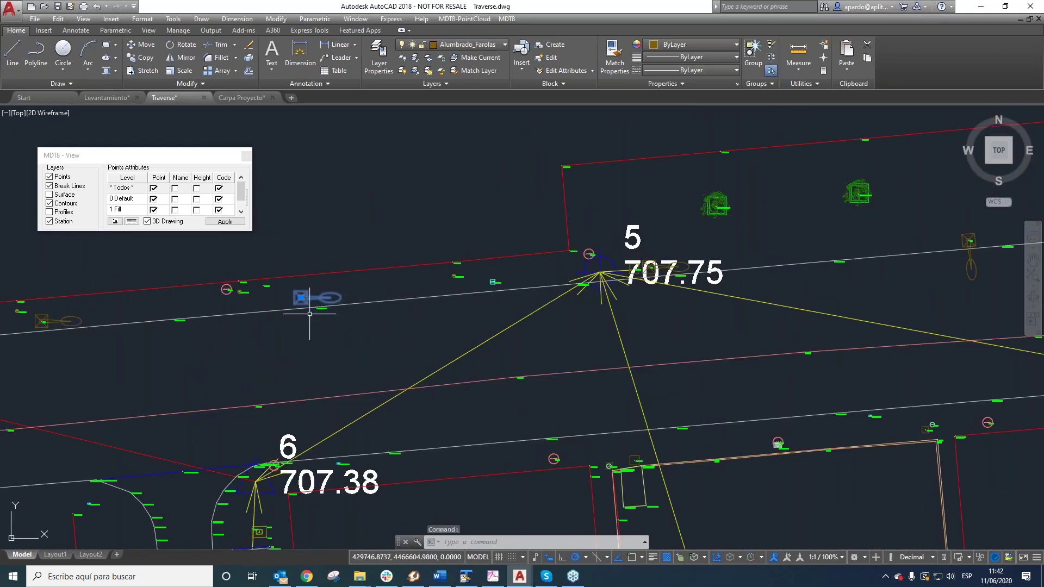
left_click(182, 44)
scroll(316, 317, "up", 5)
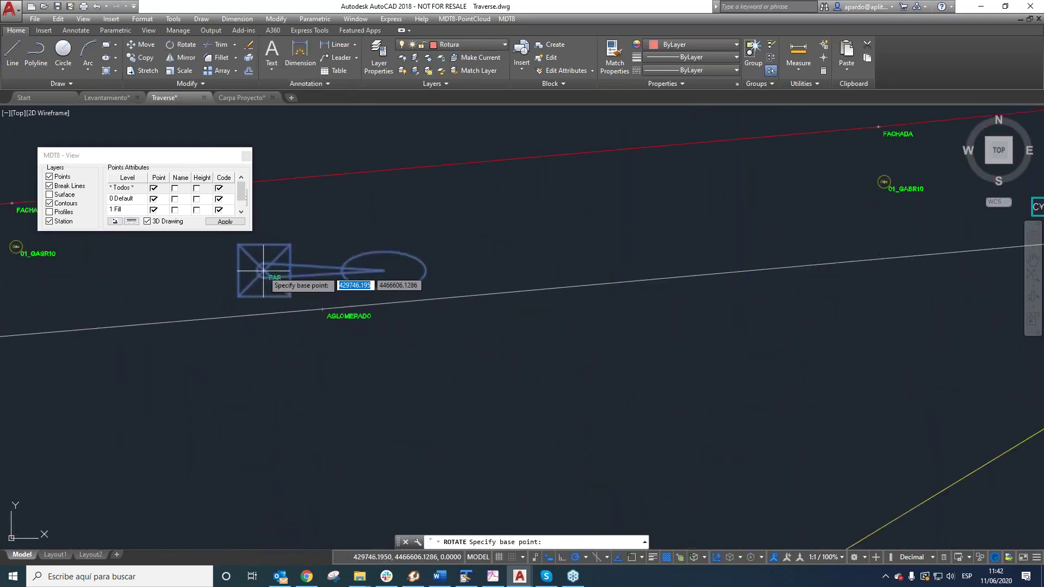
left_click(264, 270)
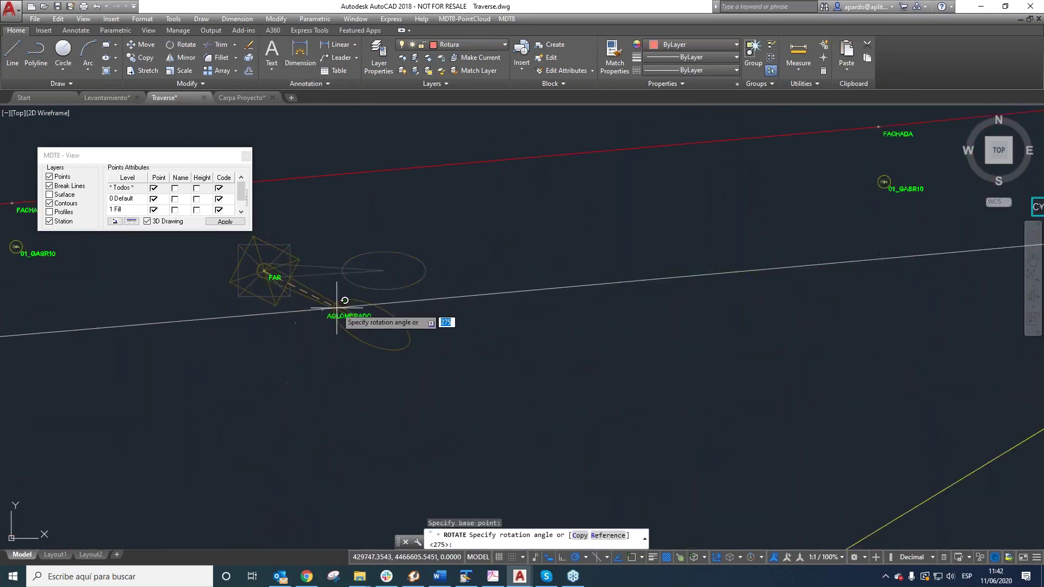
left_click(273, 432)
scroll(344, 309, "down", 8)
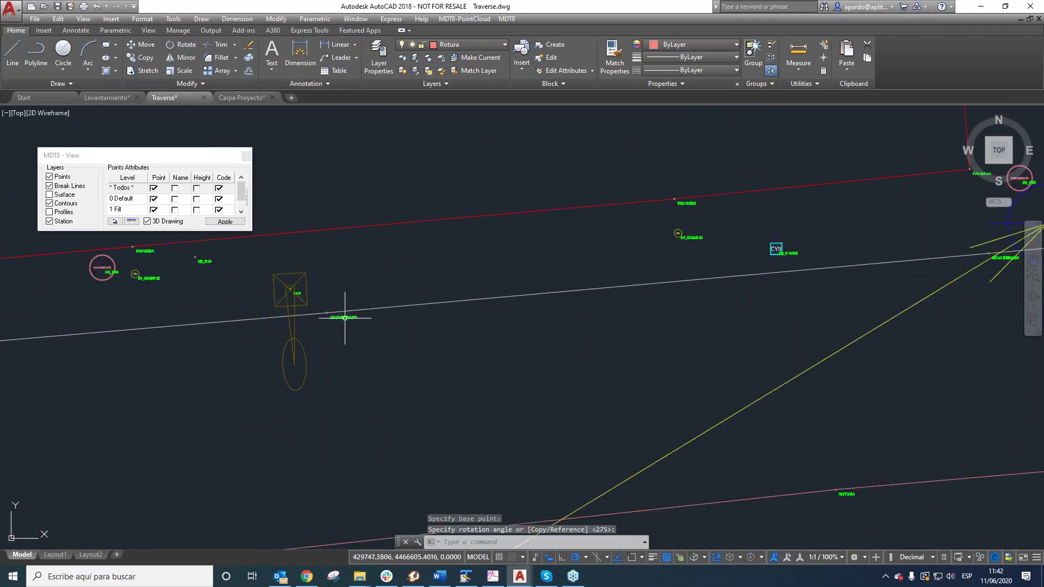
scroll(502, 304, "down", 2)
scroll(529, 395, "up", 2)
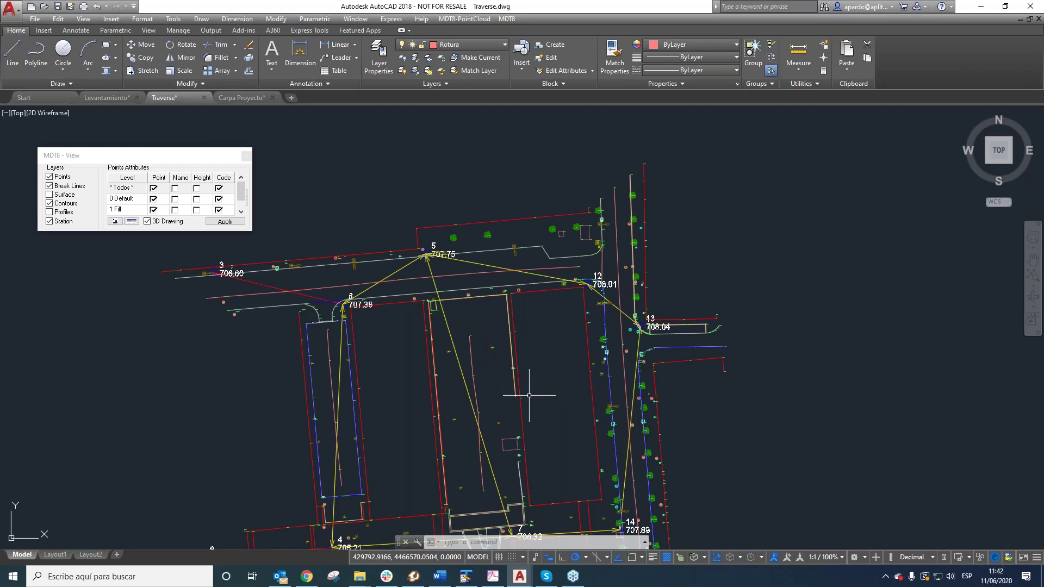
scroll(539, 351, "down", 3)
scroll(557, 348, "up", 3)
scroll(570, 340, "down", 1)
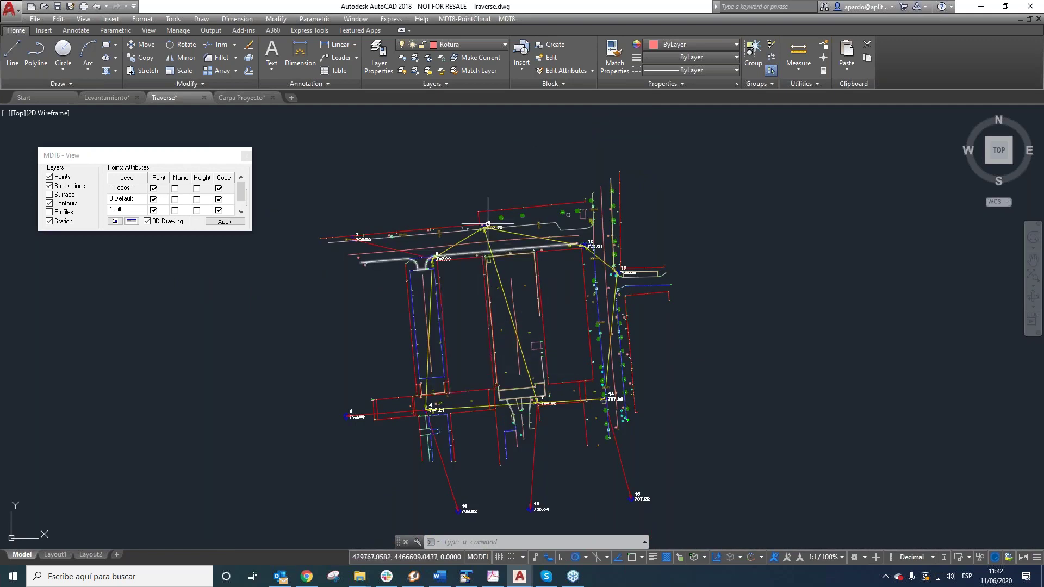
scroll(502, 205, "up", 2)
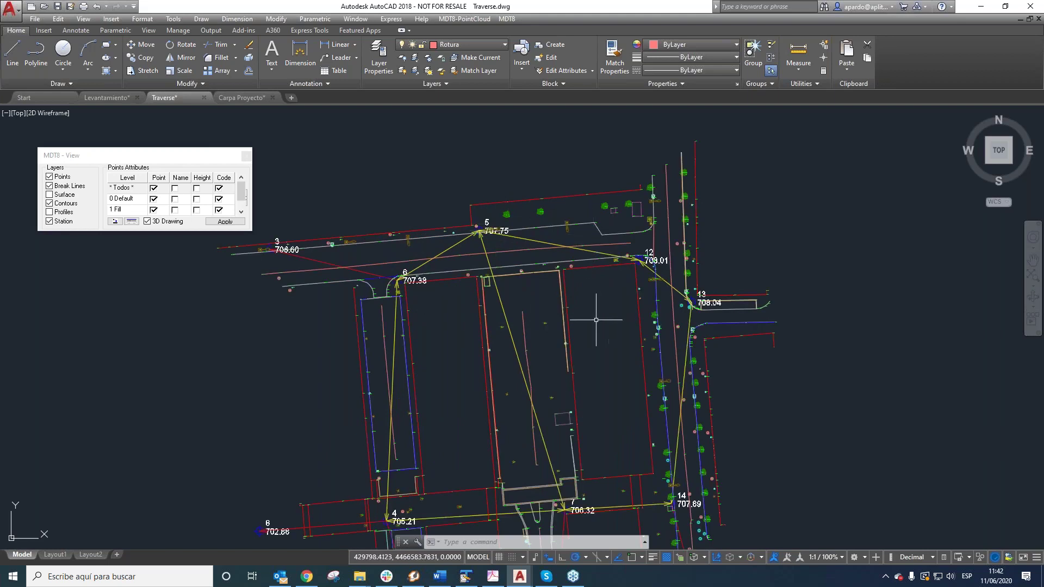
scroll(601, 305, "down", 3)
scroll(564, 272, "up", 3)
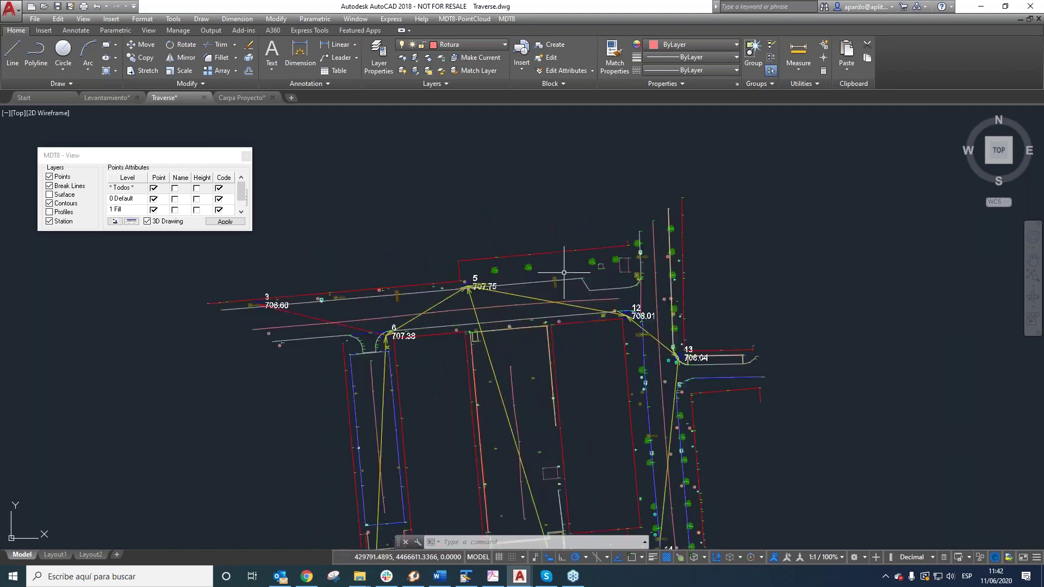
Add a WALL-coded displaced parallel 0.1 off the first AGLOMERADO edge line
left_click(506, 18)
mouse_move(530, 88)
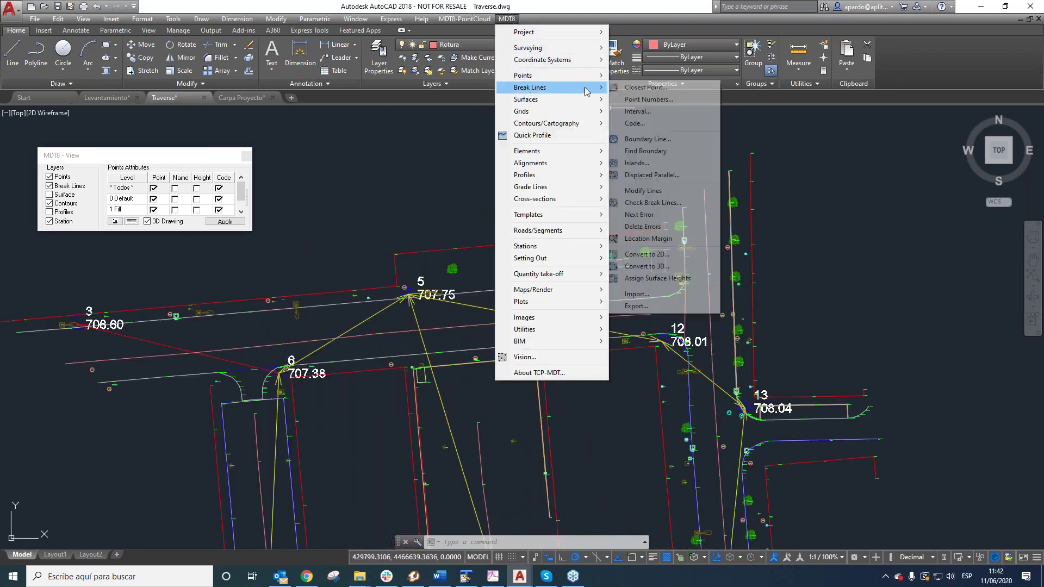
left_click(668, 175)
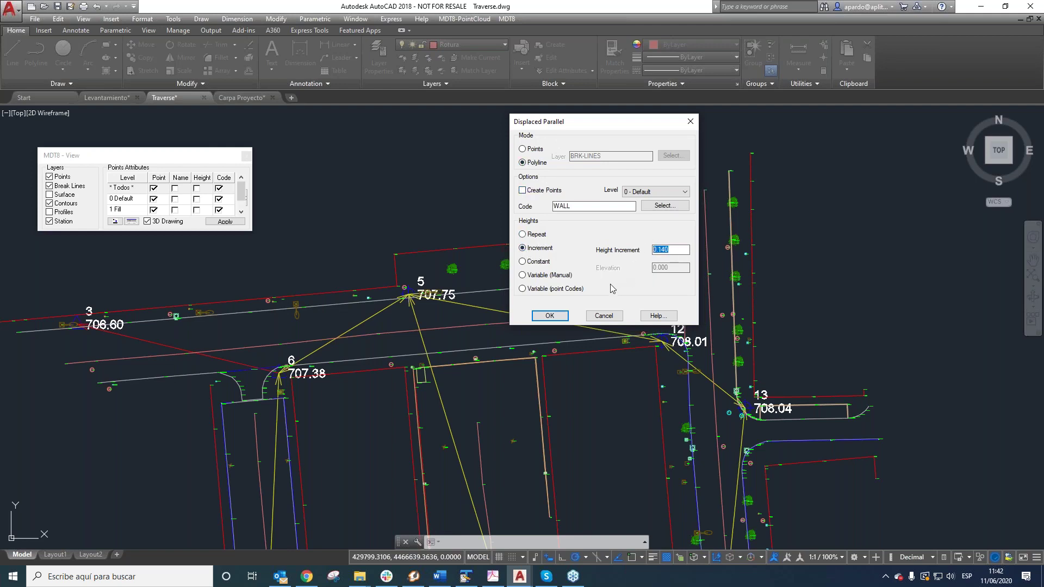
left_click(550, 315)
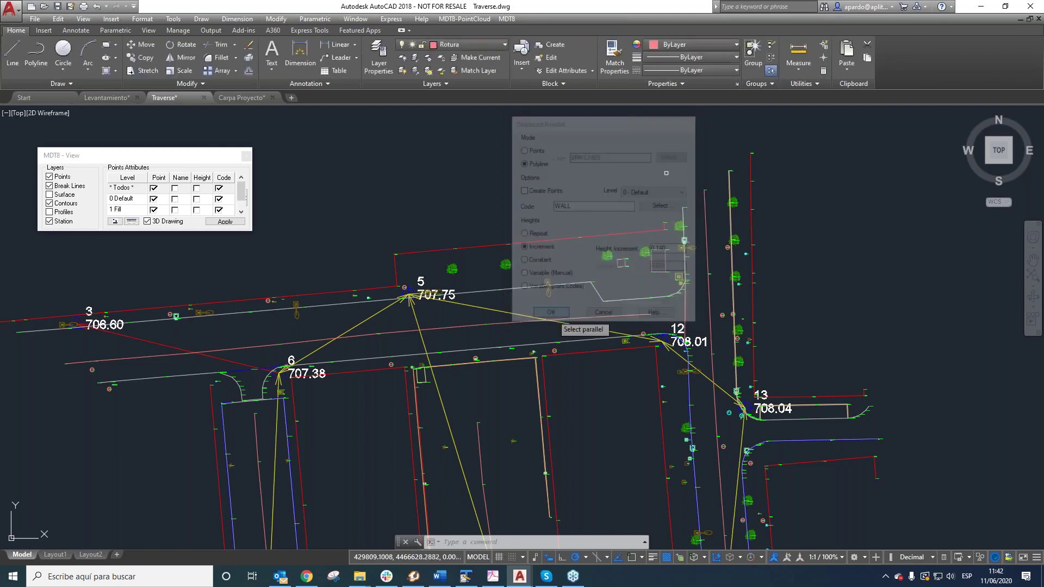
left_click(530, 286)
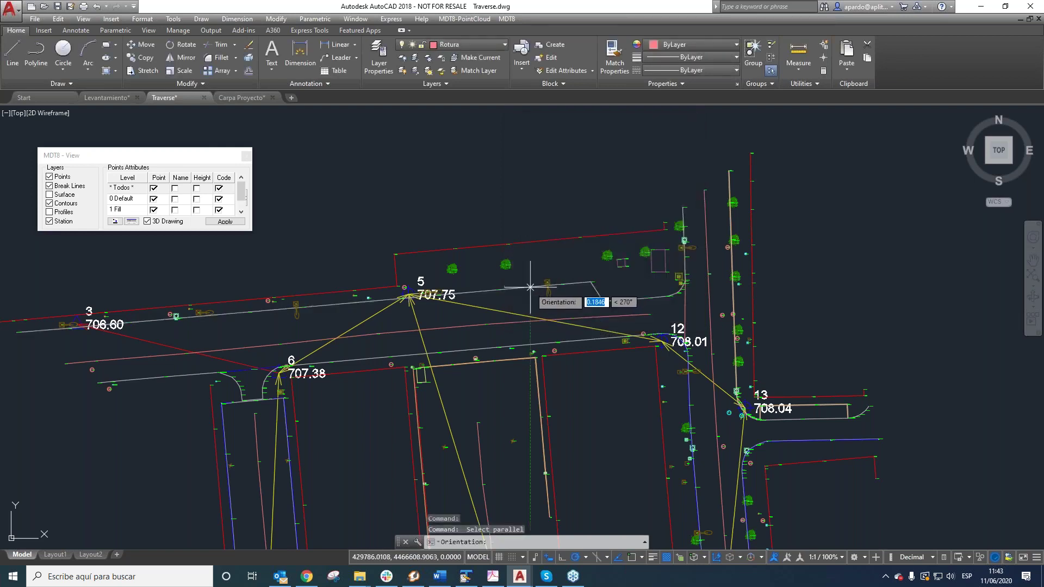
scroll(503, 267, "up", 4)
scroll(504, 267, "down", 2)
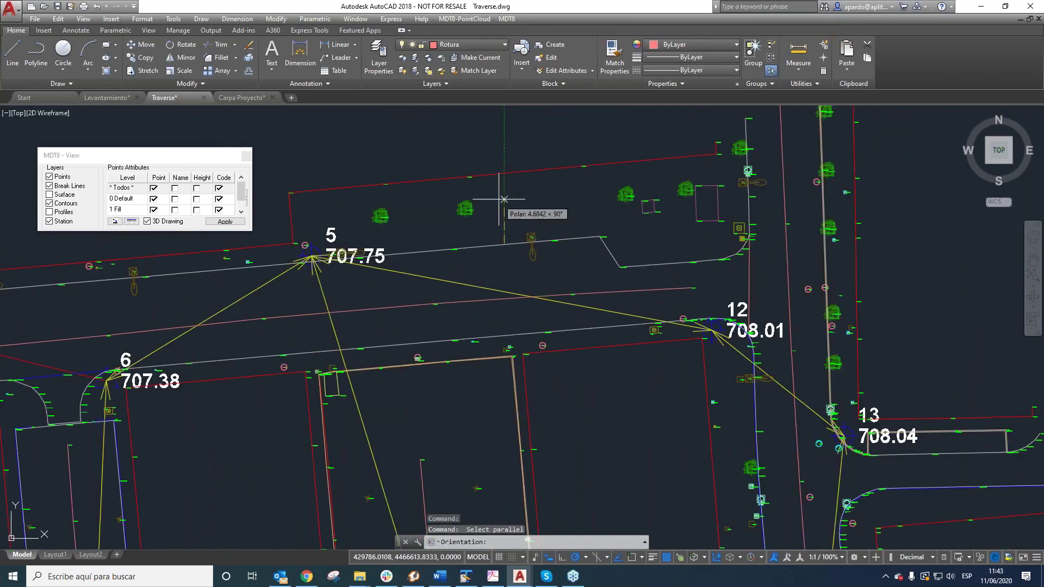
left_click(498, 199)
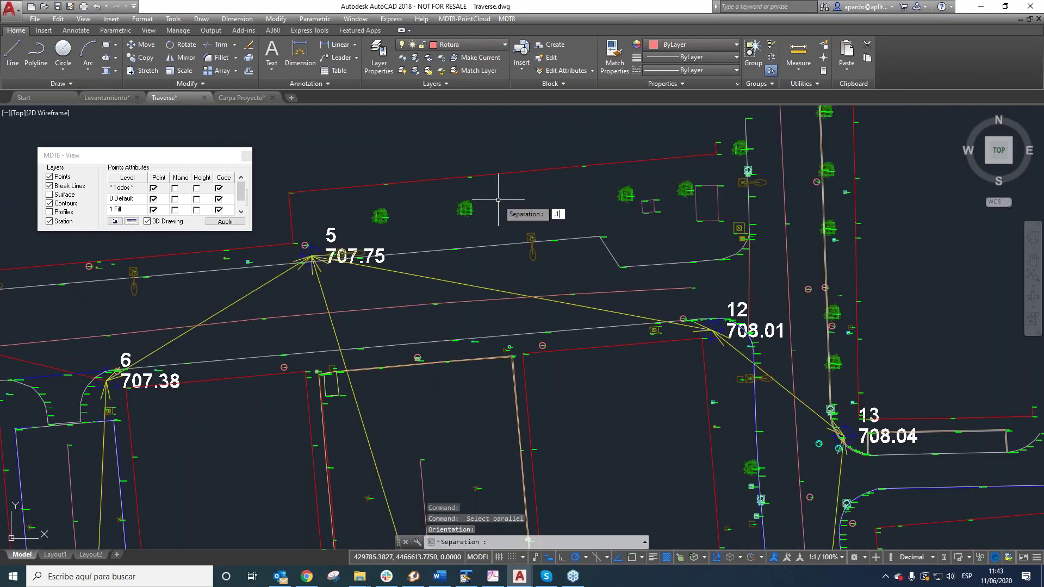
type(".1")
key("Return")
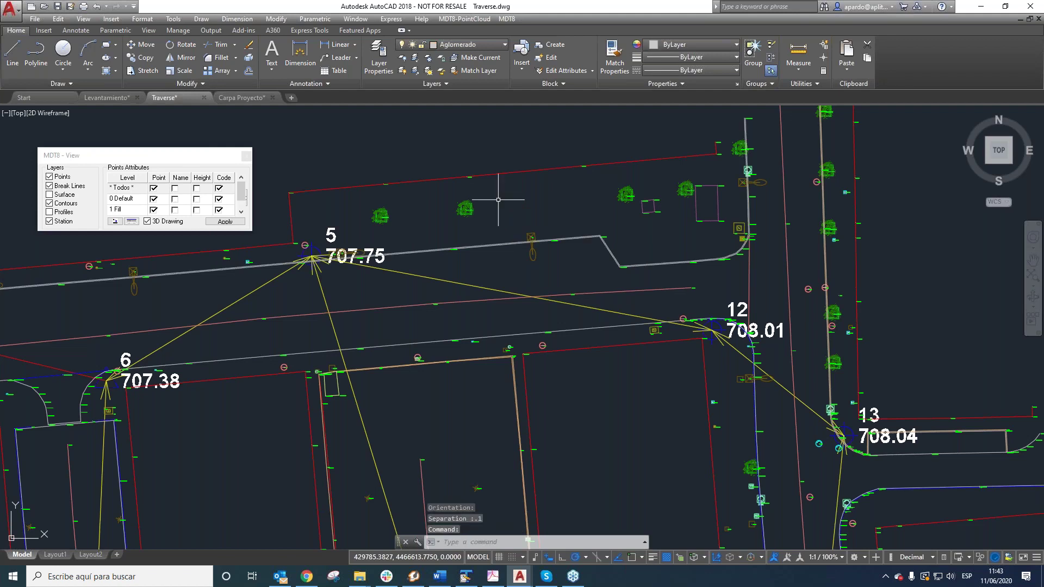
Add a second 0.1 displaced parallel beside the edge between stations 6 and 12
scroll(552, 233, "up", 4)
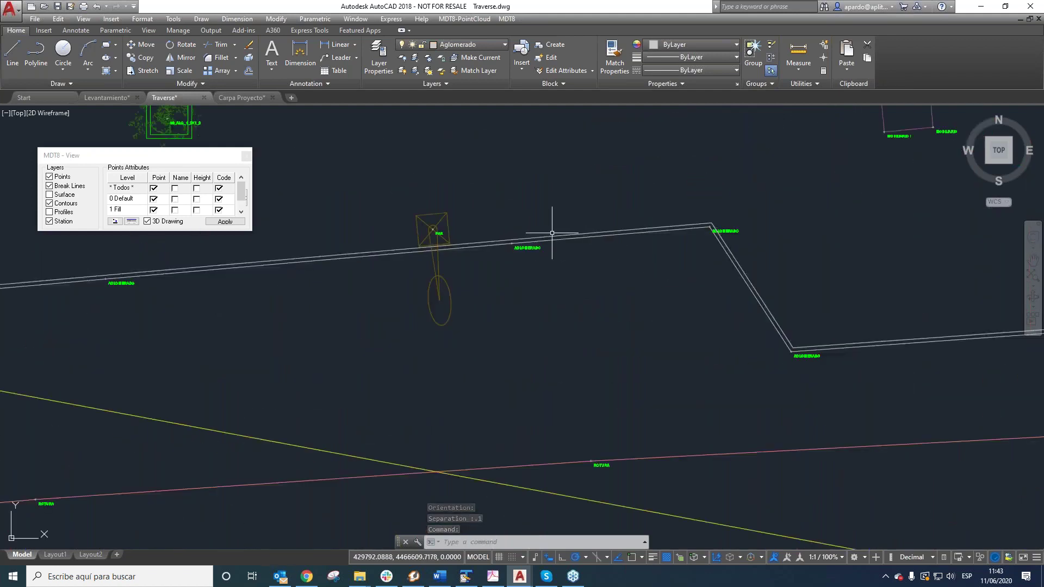
scroll(551, 234, "down", 4)
scroll(552, 234, "down", 2)
right_click(570, 299)
left_click(603, 308)
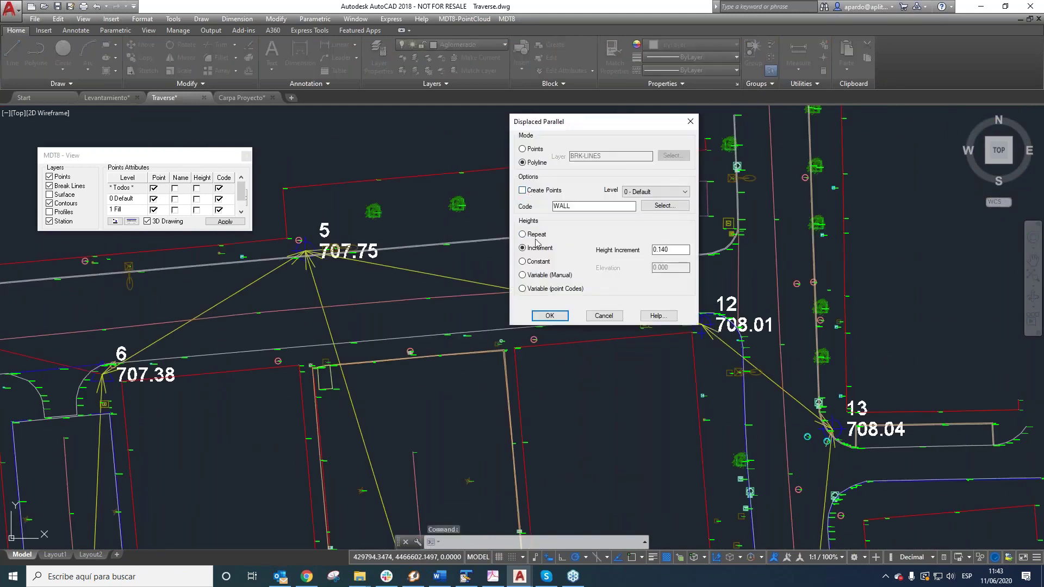
left_click(550, 315)
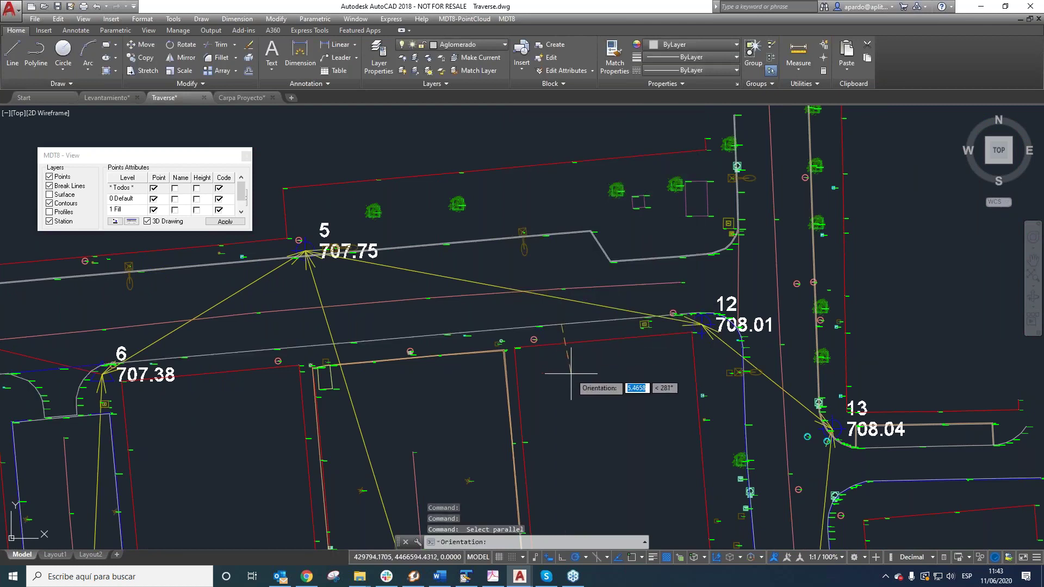
left_click(564, 356)
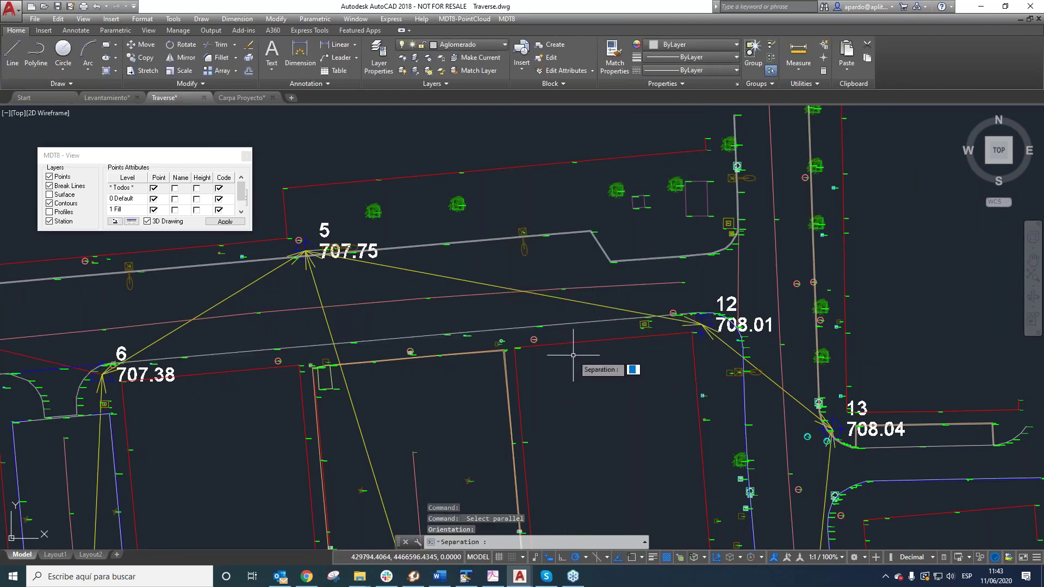
key("Return")
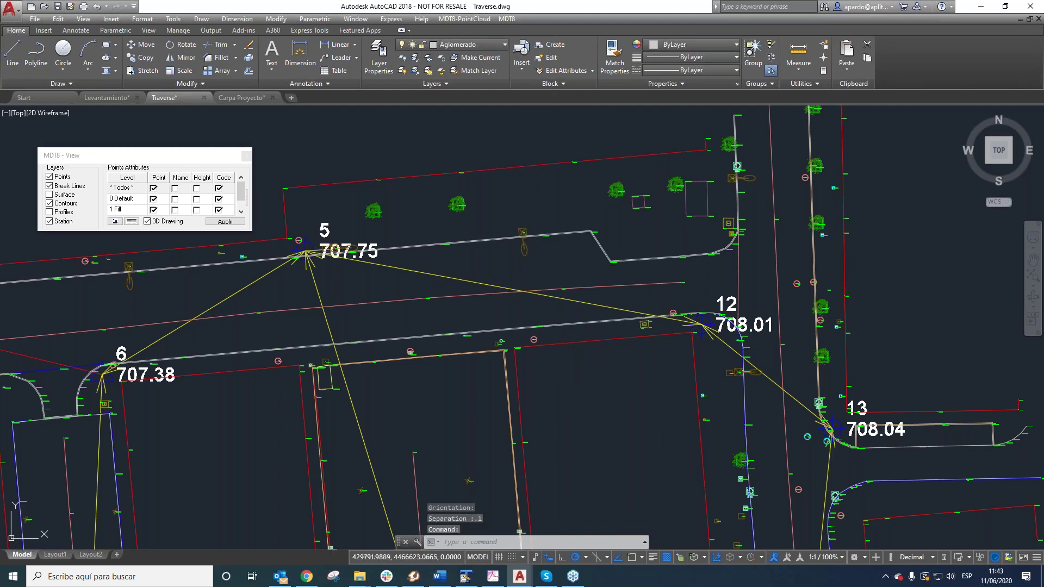
left_click(616, 59)
scroll(731, 372, "up", 6)
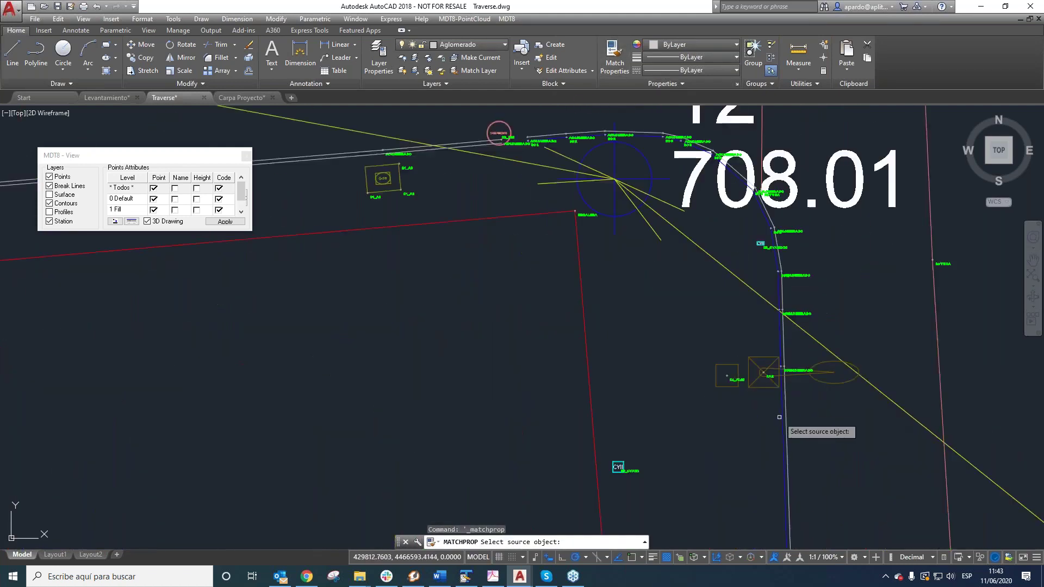
left_click(781, 420)
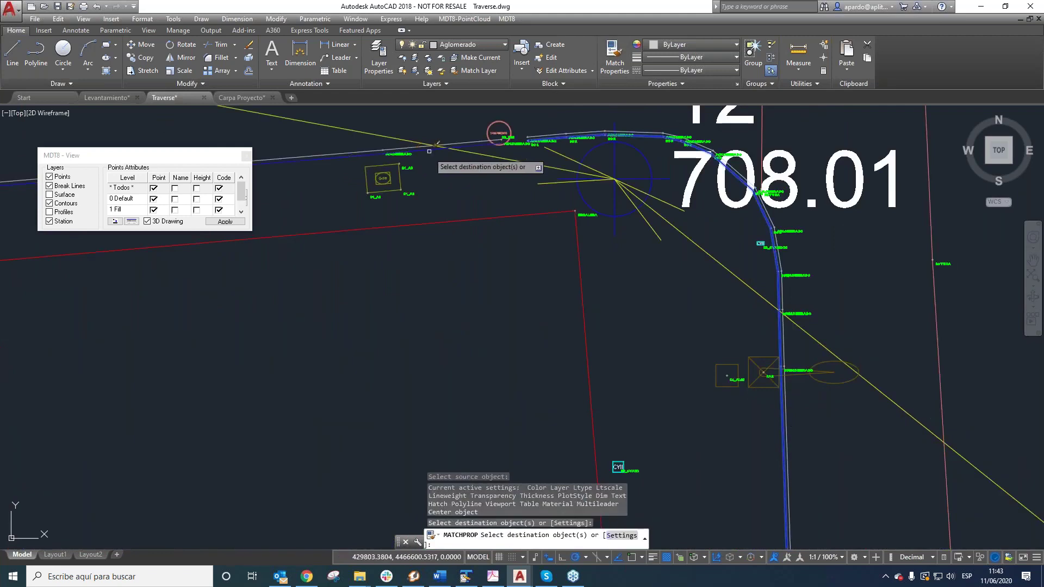
scroll(477, 340, "down", 4)
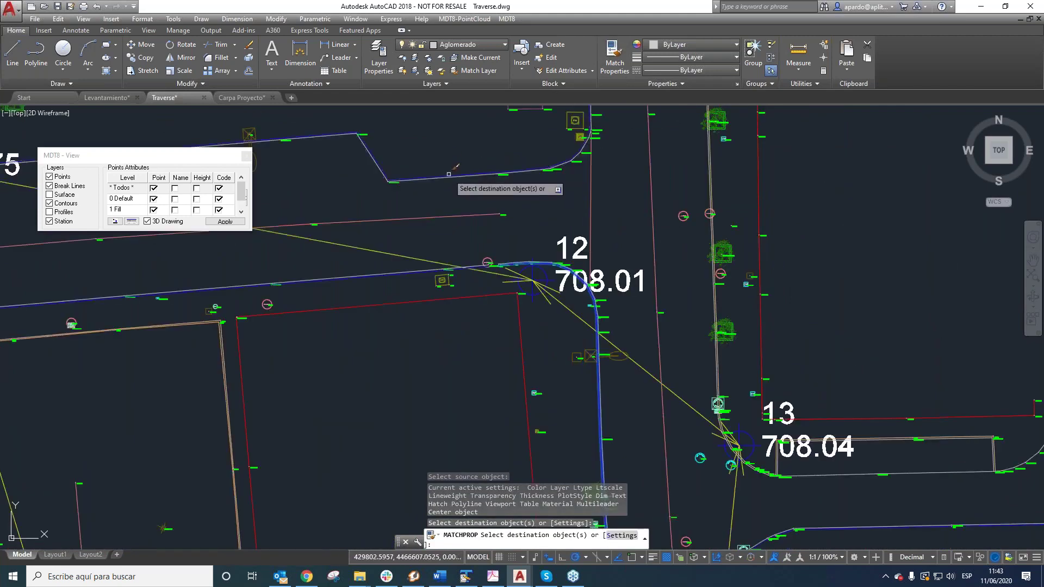
right_click(454, 162)
left_click(473, 167)
right_click(447, 176)
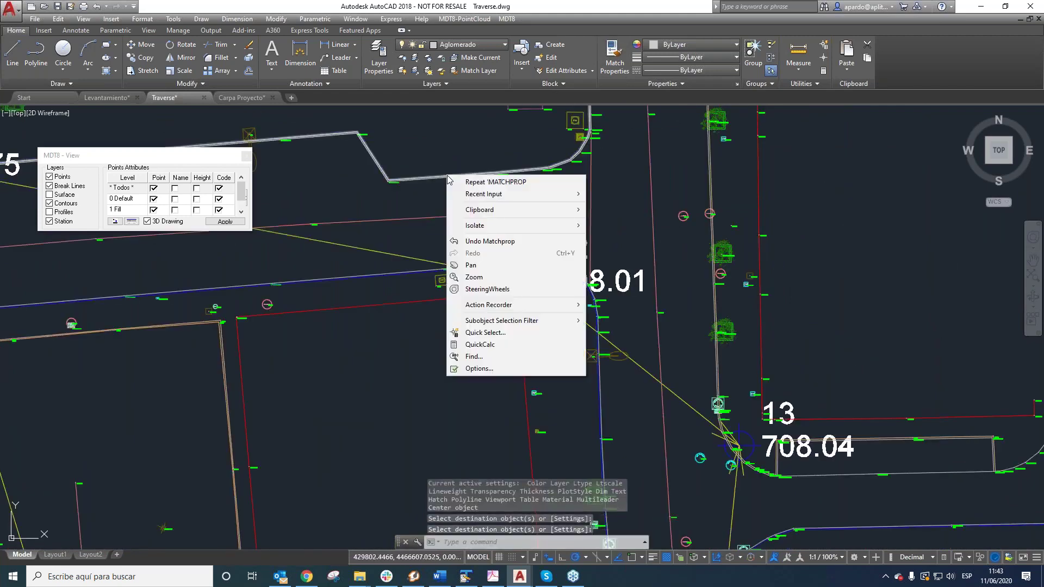
left_click(468, 182)
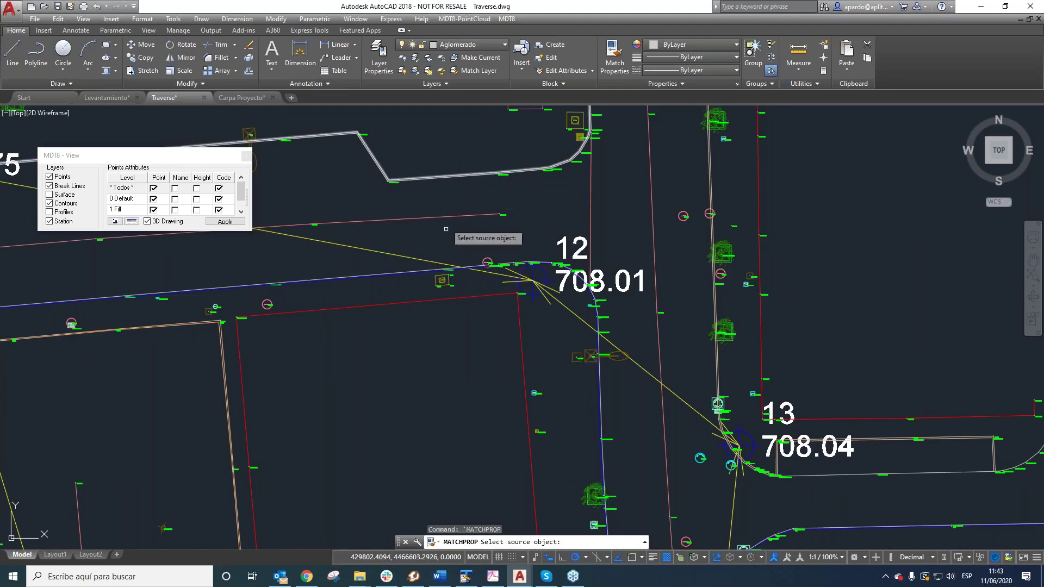
scroll(429, 283, "up", 2)
scroll(421, 275, "up", 3)
left_click(418, 254)
scroll(435, 304, "down", 4)
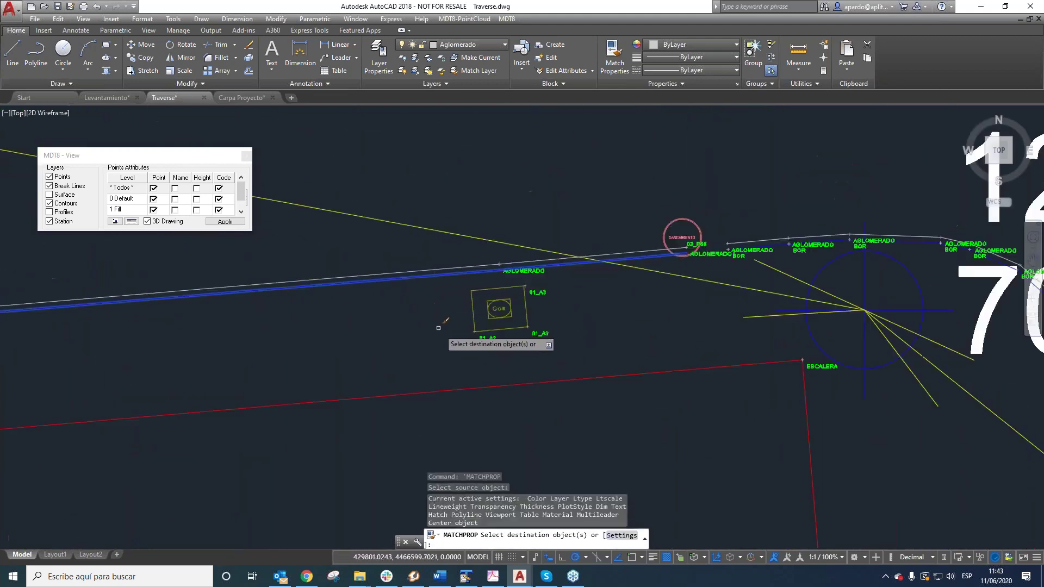
scroll(425, 221, "up", 3)
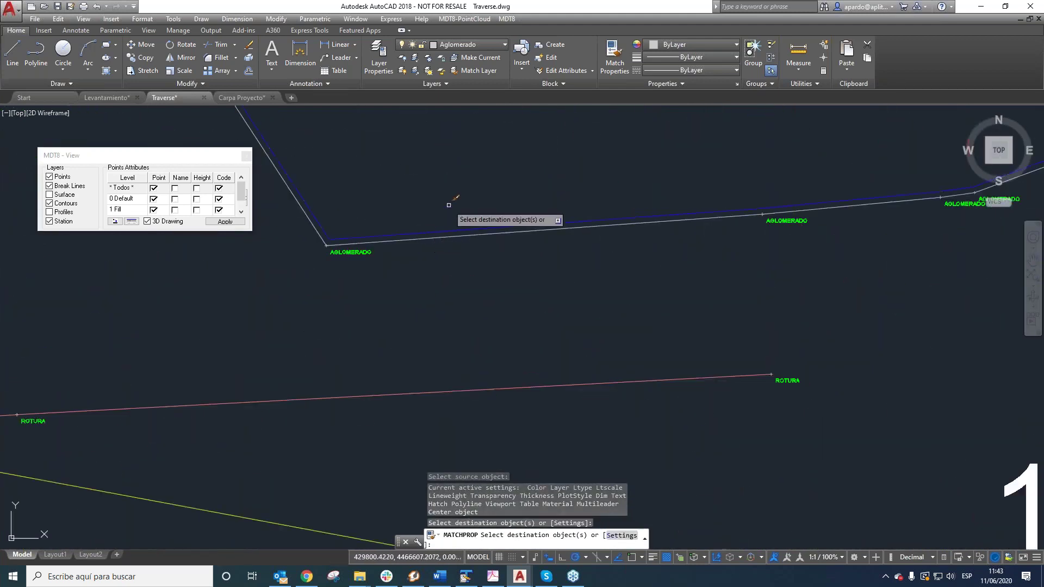
scroll(473, 202, "down", 3)
right_click(472, 226)
left_click(492, 250)
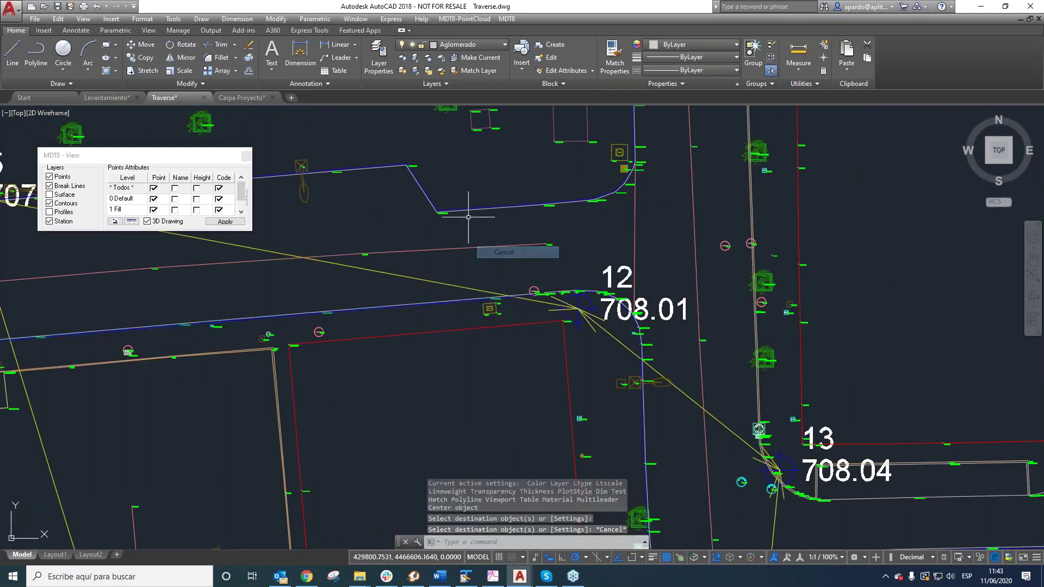
scroll(424, 175, "up", 2)
left_click(411, 165)
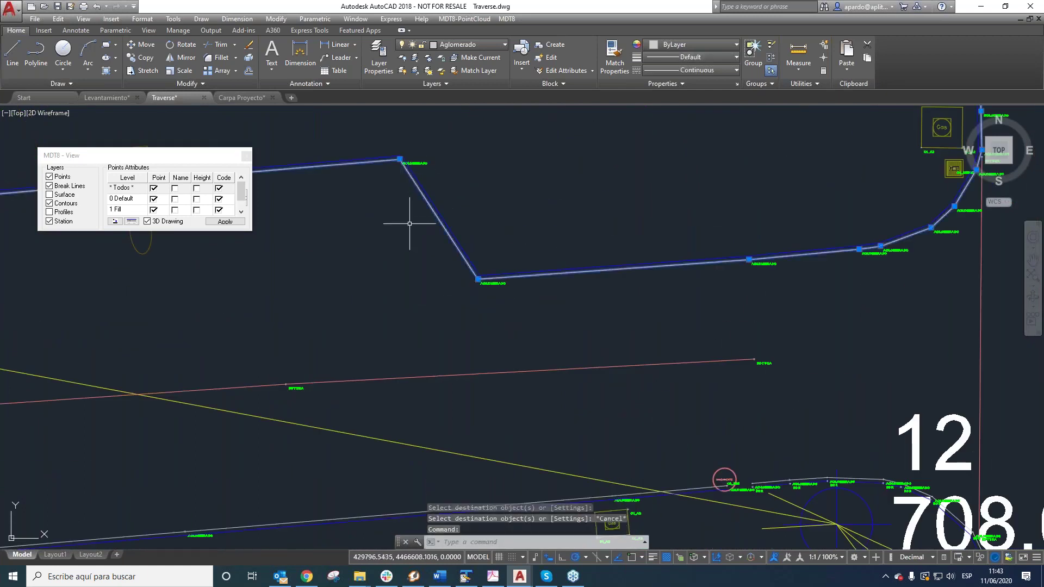
scroll(410, 221, "down", 1)
scroll(409, 202, "down", 4)
scroll(624, 210, "up", 2)
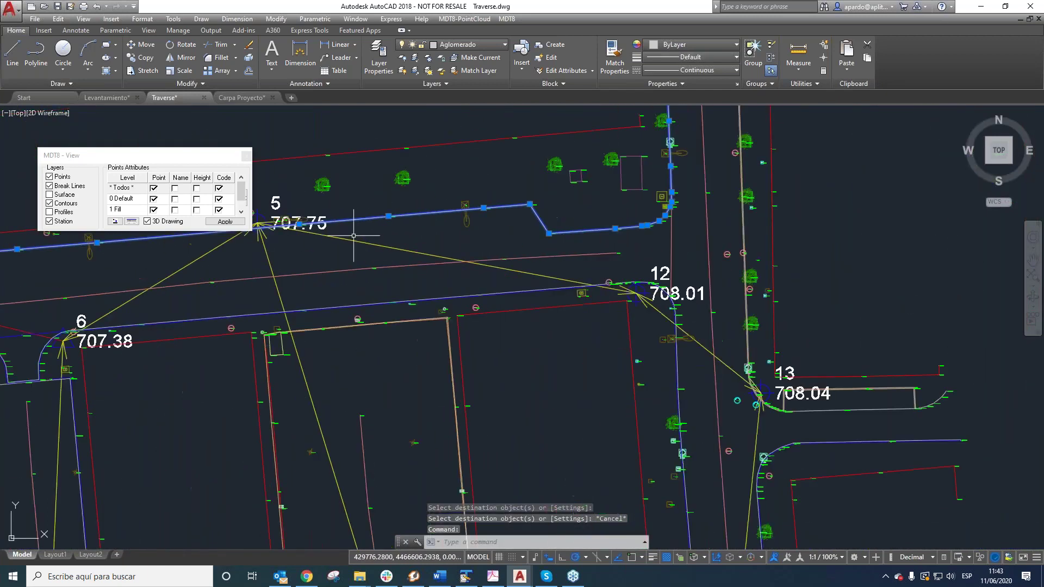
left_click(497, 122)
left_click(486, 134)
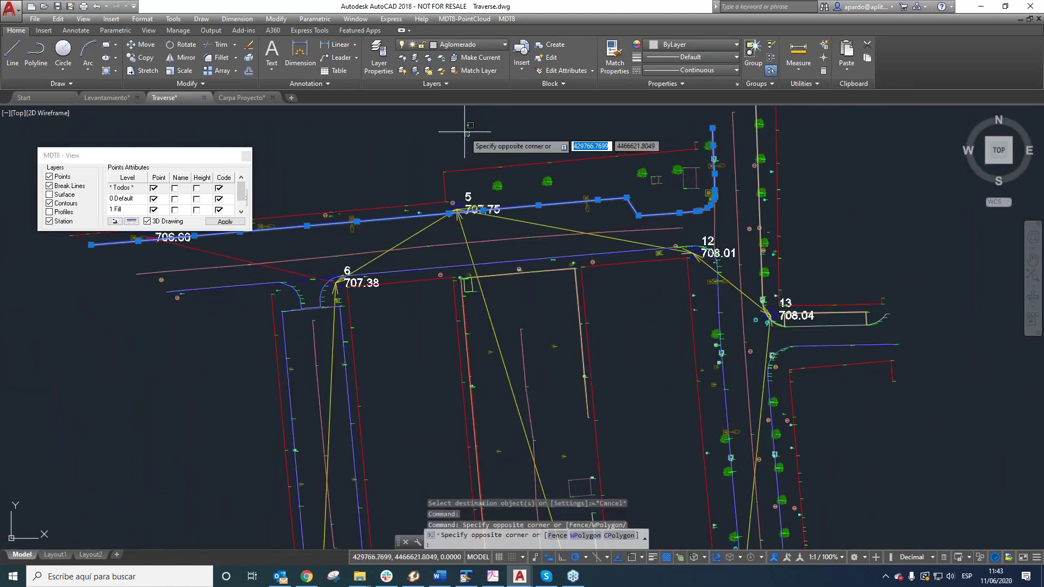
key("Escape")
key("Escape")
scroll(493, 197, "down", 2)
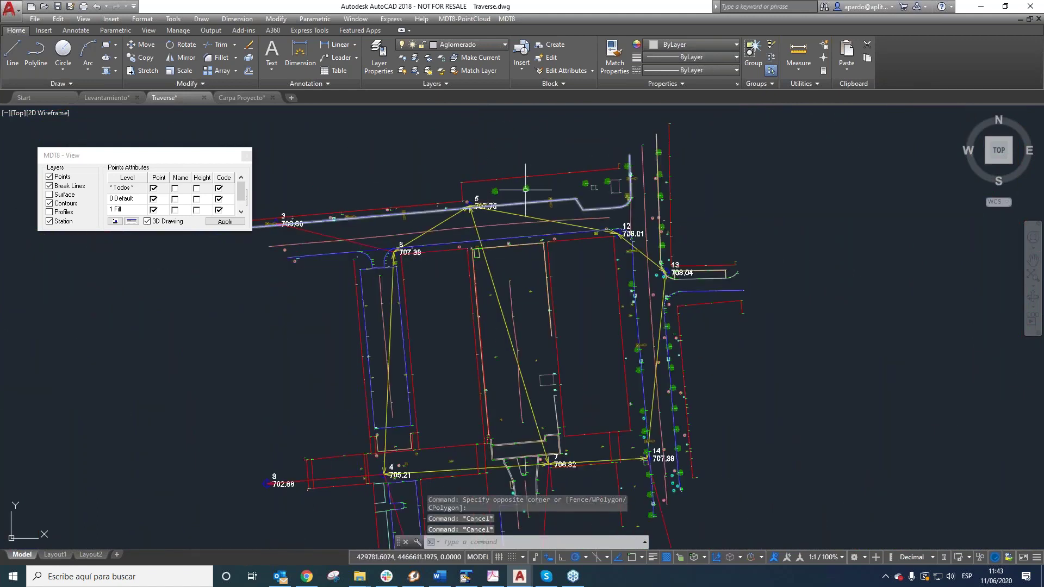
Window-select both Fachada building outline rectangles inside the traverse
left_click(506, 18)
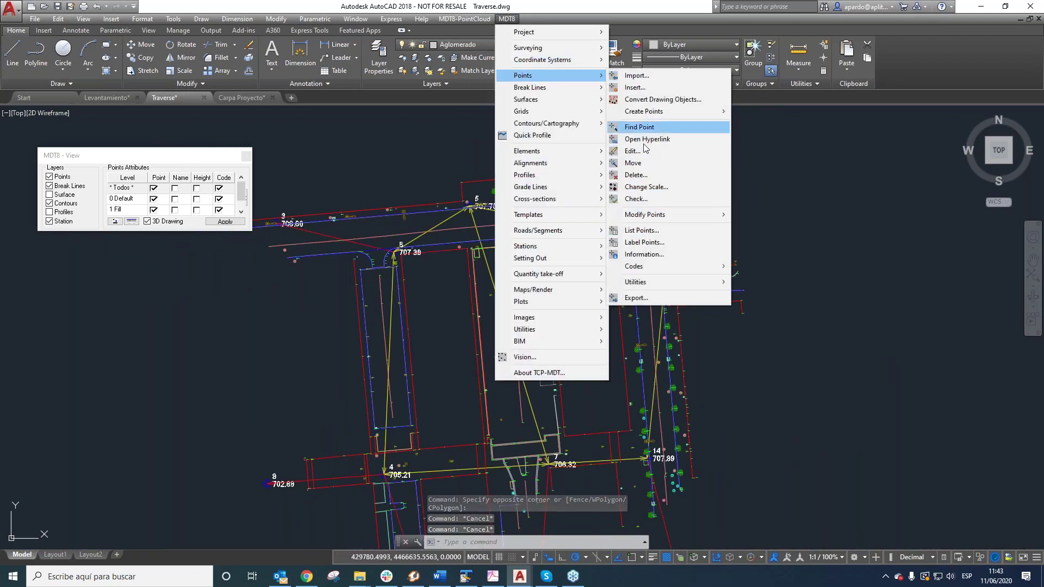
left_click(506, 18)
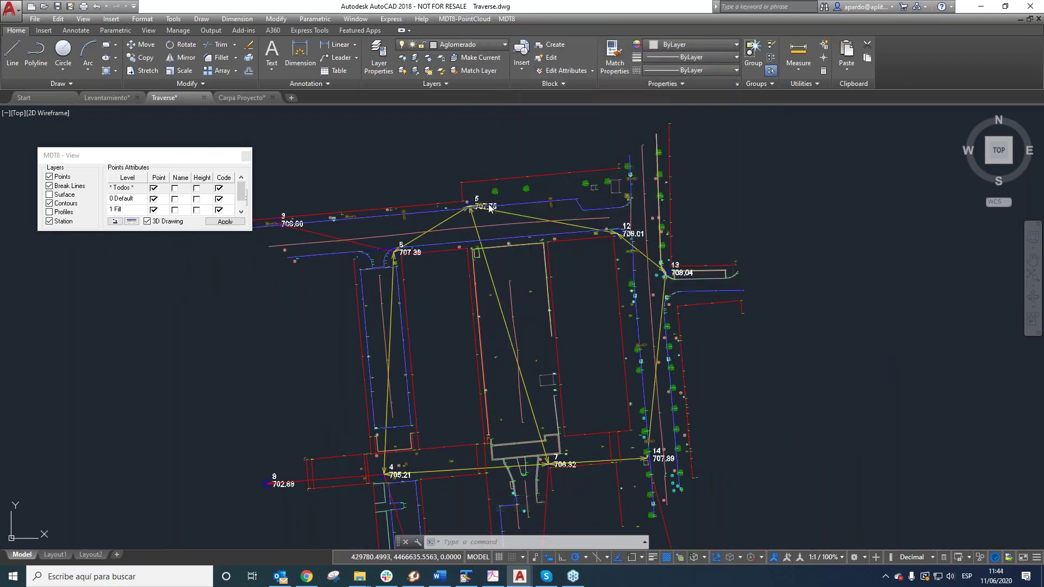
scroll(592, 273, "down", 2)
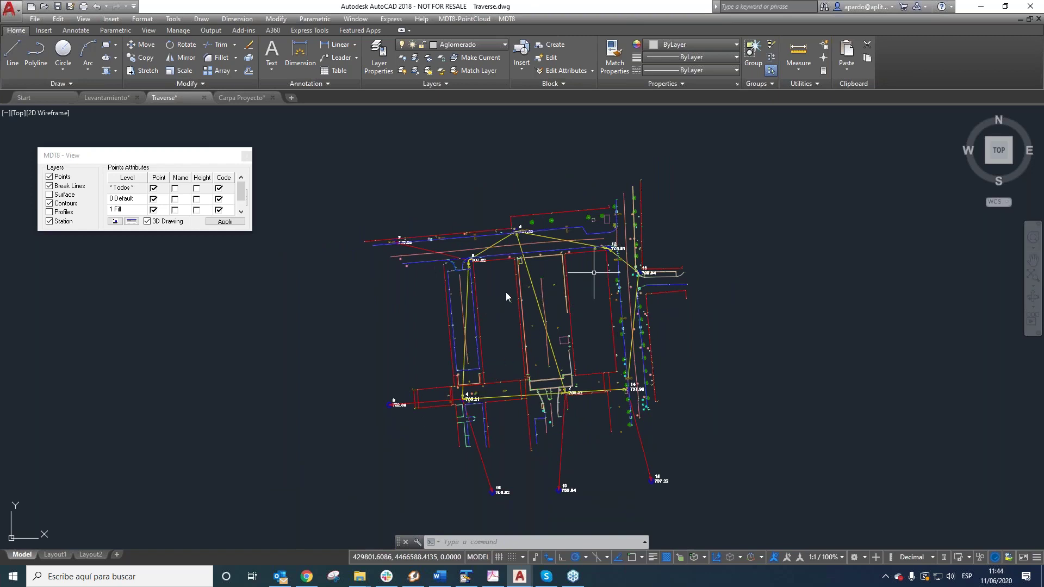
left_click(519, 267)
scroll(519, 266, "up", 6)
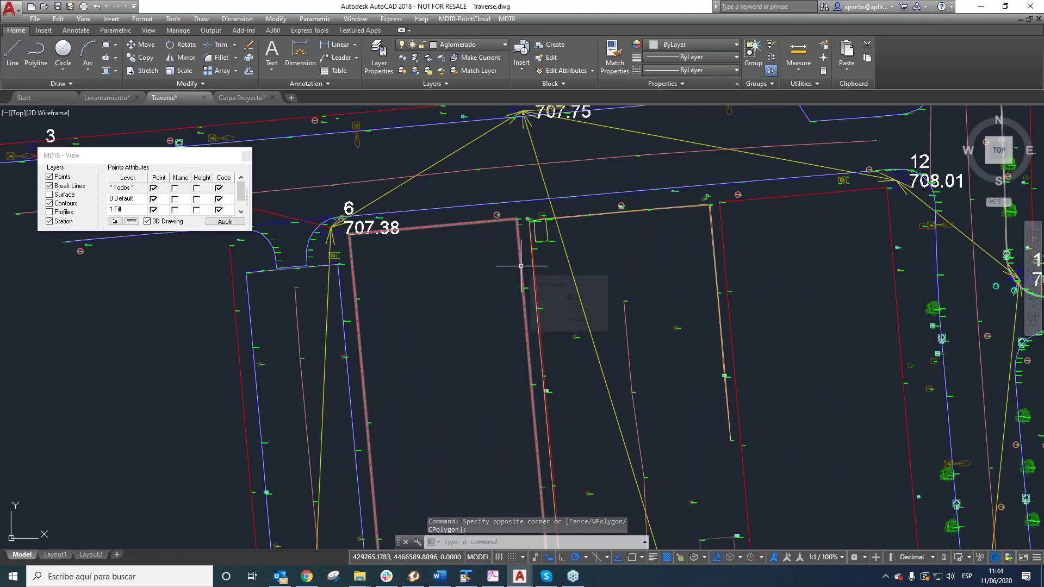
left_click(557, 303)
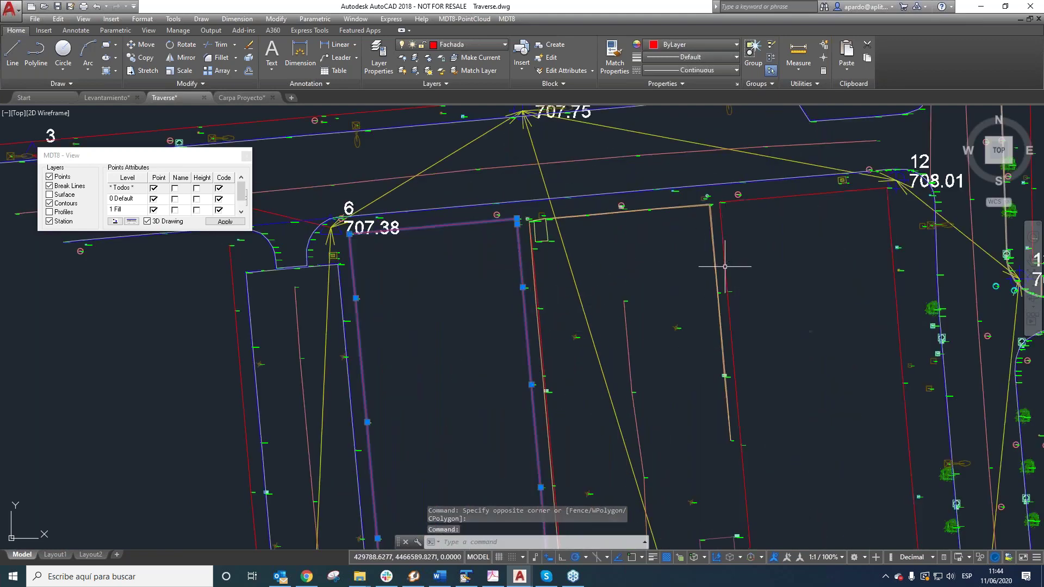
key("Return")
scroll(560, 261, "down", 6)
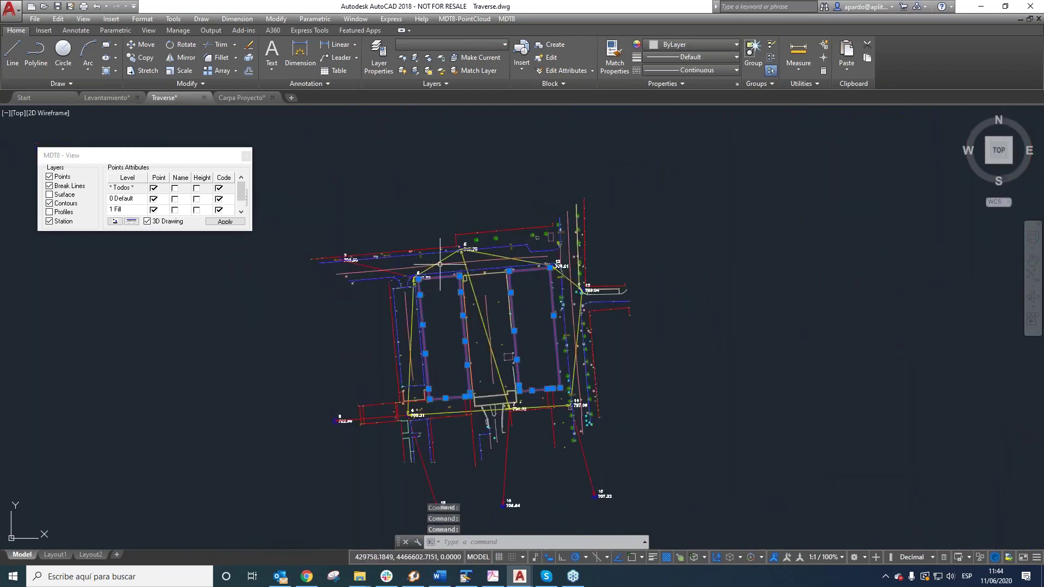
Copy the two building outline rectangles to a spot east of the site
left_click(141, 57)
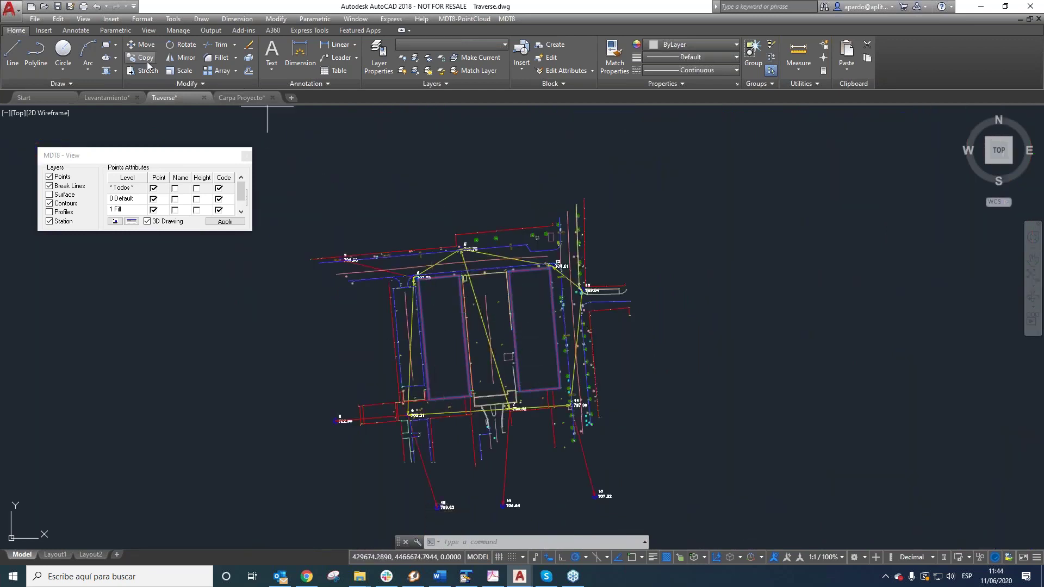
left_click(441, 221)
left_click(664, 186)
right_click(678, 185)
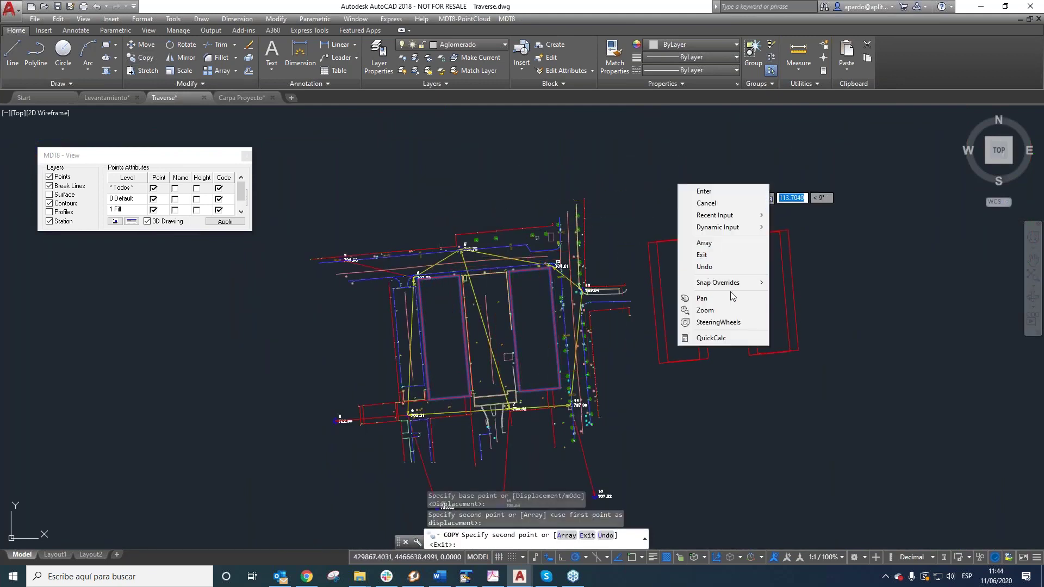
left_click(702, 204)
Put the copied rectangles on the Island layer and clear the selection
left_click(792, 278)
left_click(674, 299)
left_click(405, 46)
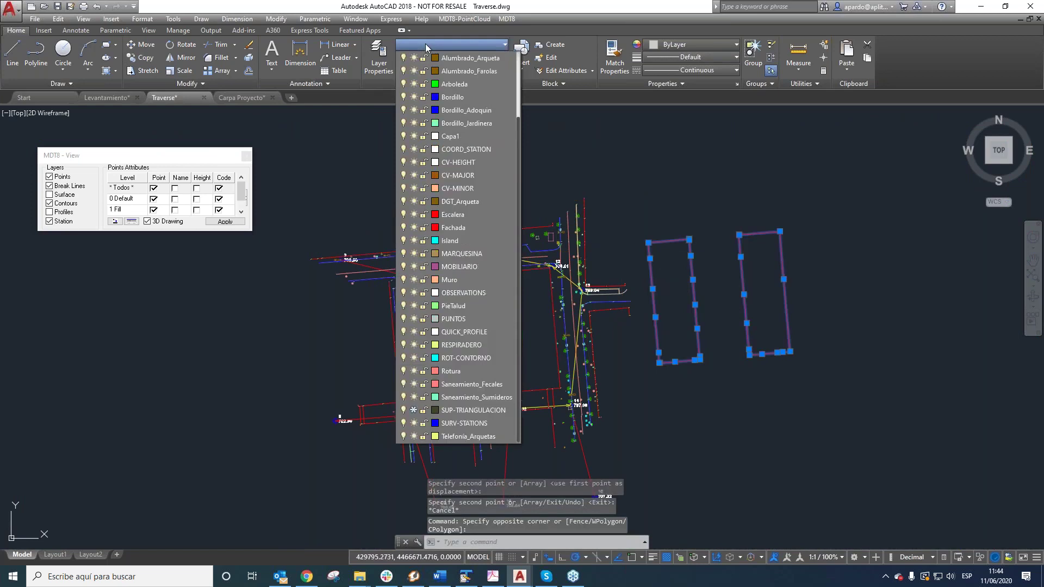
left_click(458, 240)
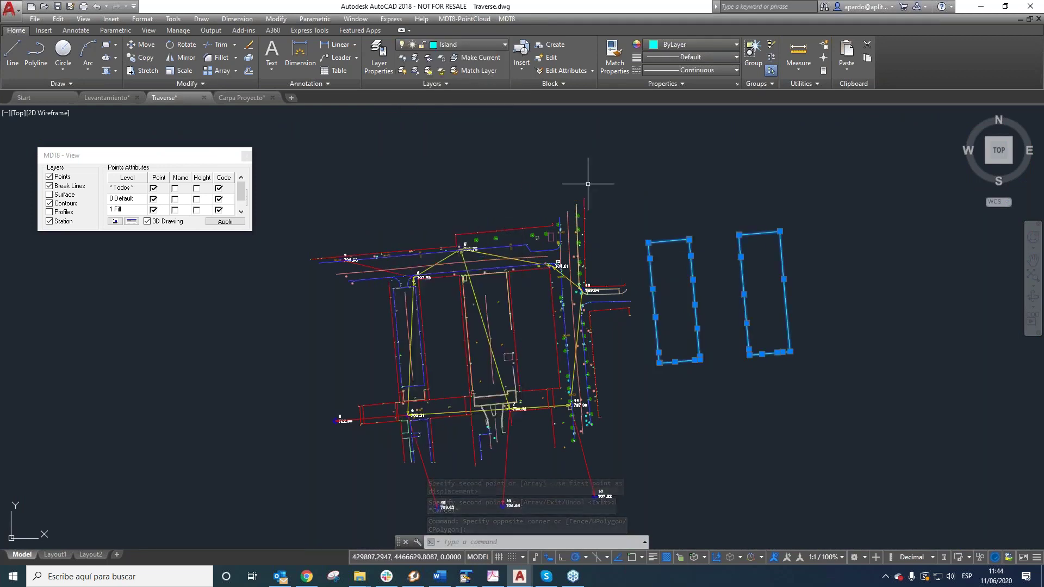
left_click(366, 152)
key("Escape")
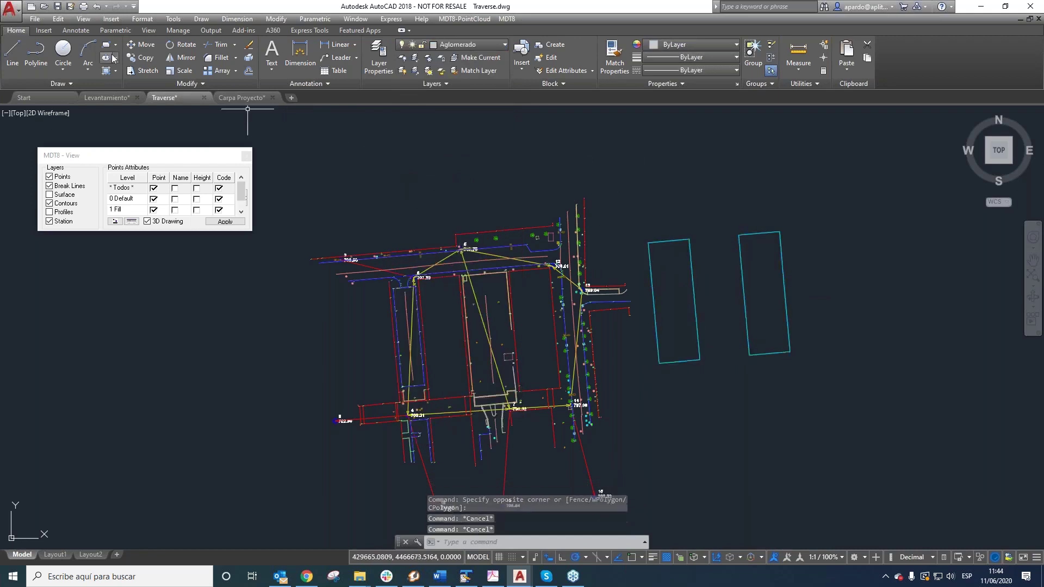
Start a Move of both cyan Island rectangles
left_click(142, 45)
left_click(764, 266)
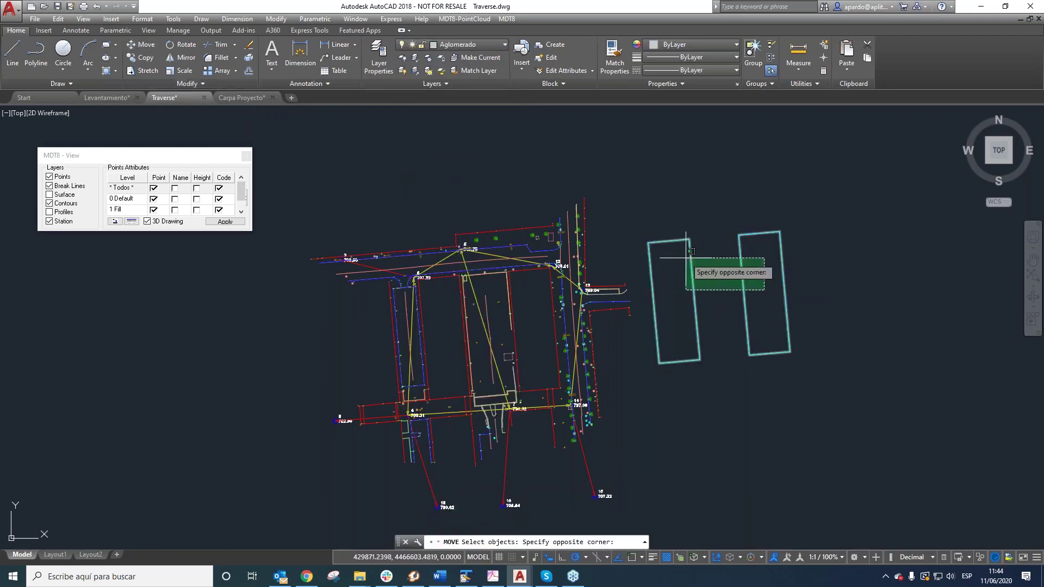
left_click(693, 280)
key("Return")
scroll(647, 244, "up", 5)
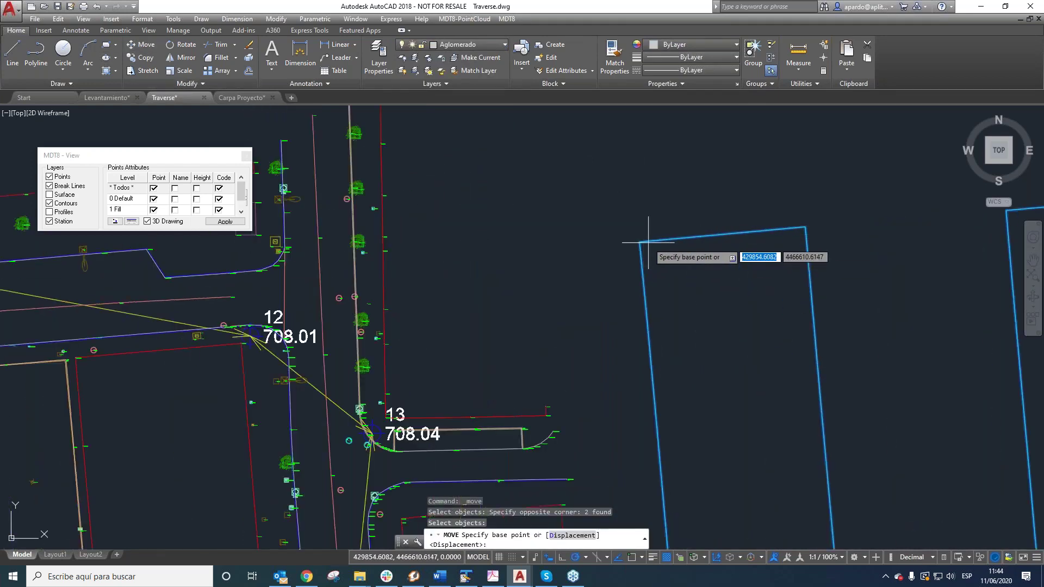
With Osnap on, snap the rectangles' corner onto the facade corner near station 6
key("F3")
left_click(641, 242)
scroll(641, 243, "up", 2)
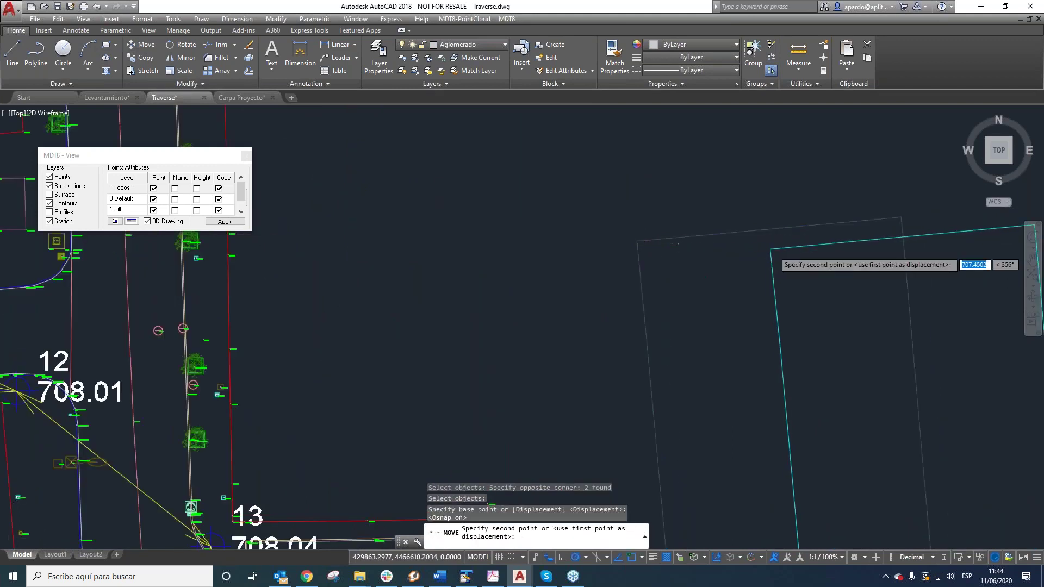
scroll(774, 251, "down", 5)
scroll(652, 316, "up", 8)
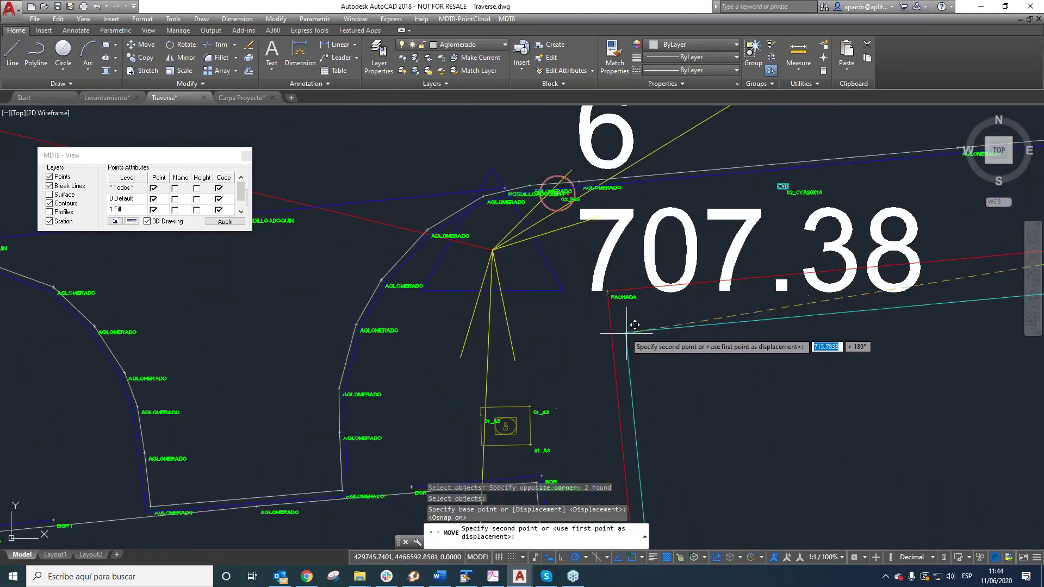
left_click(544, 291)
scroll(544, 291, "down", 8)
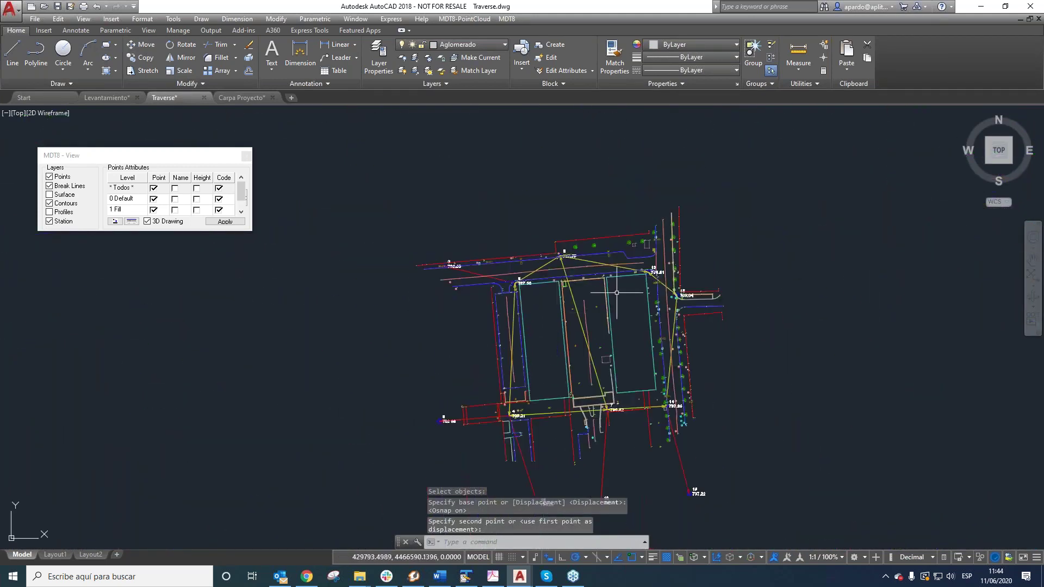
key("Escape")
key("Escape")
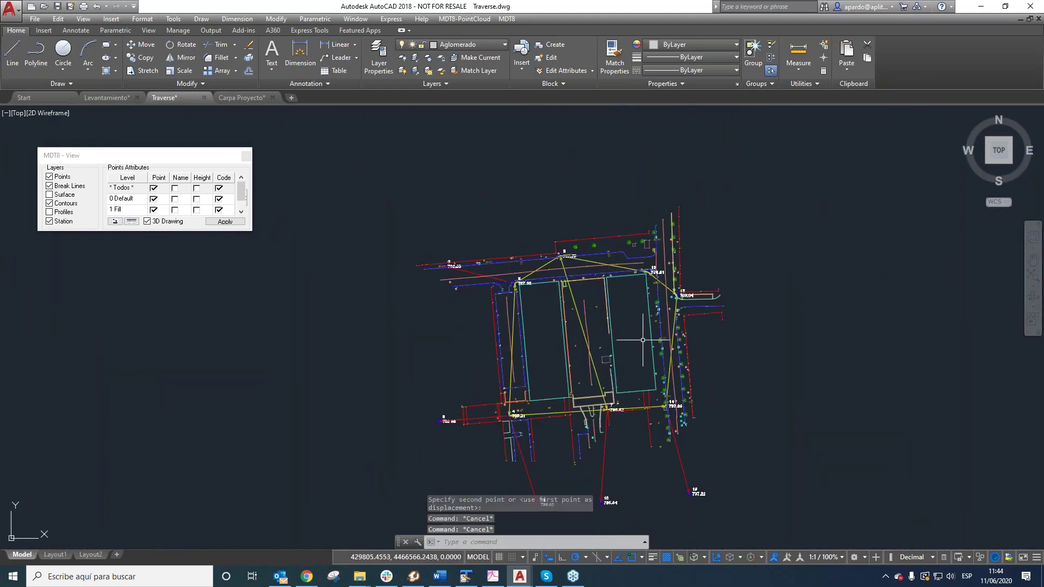
scroll(416, 163, "down", 4)
scroll(425, 193, "up", 4)
scroll(456, 239, "down", 4)
scroll(457, 242, "up", 4)
Start a new MDT8 surface replacing the current Traverse surface, and move Create Surface aside
left_click(506, 19)
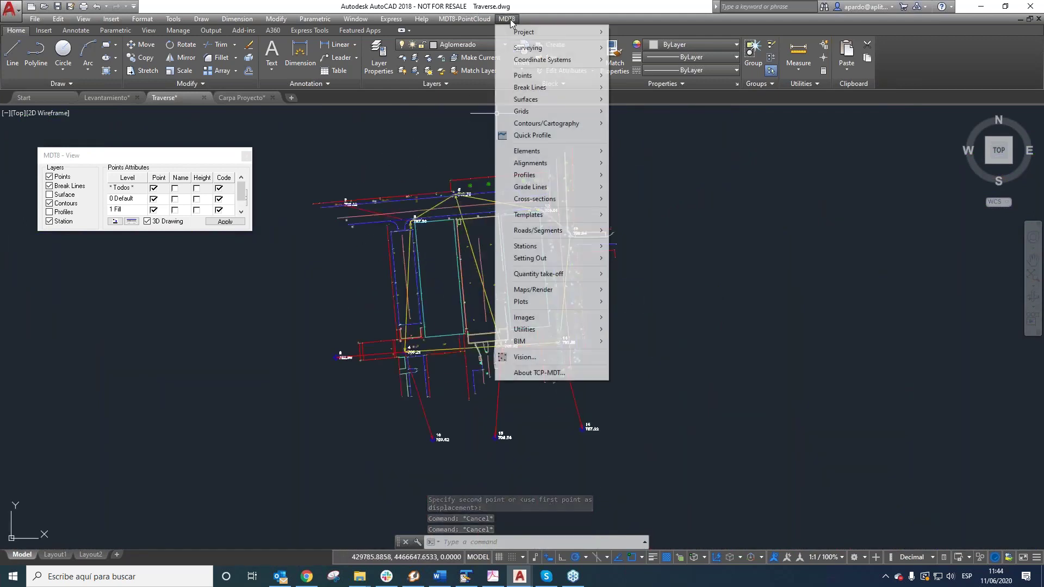
mouse_move(582, 101)
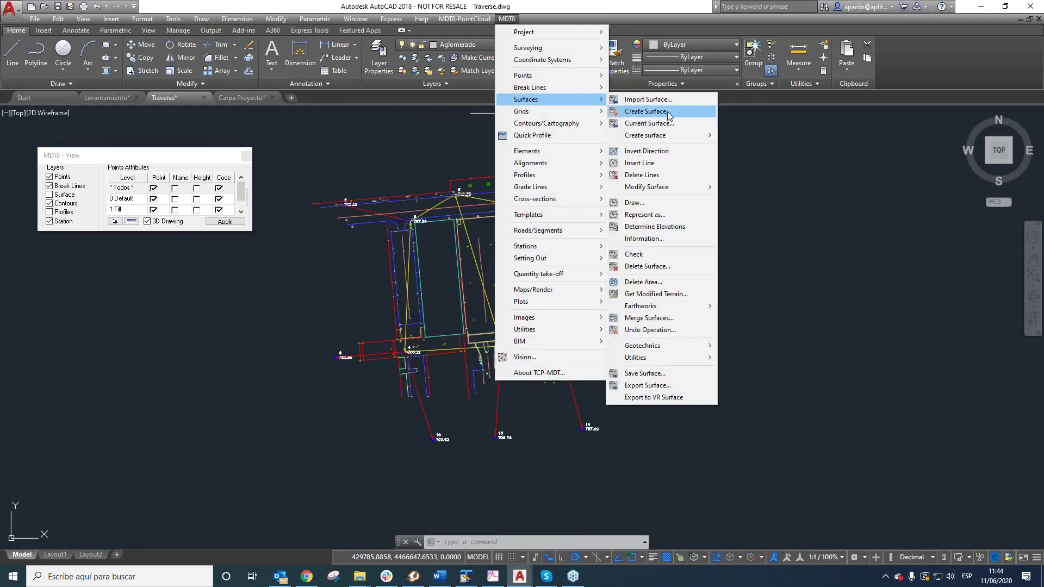
left_click(668, 112)
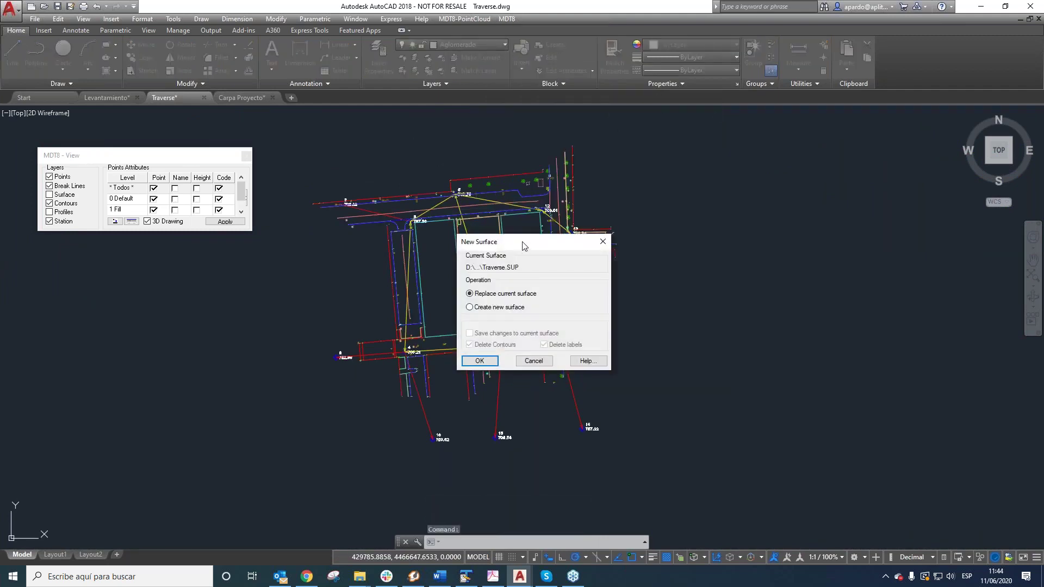
left_click(479, 361)
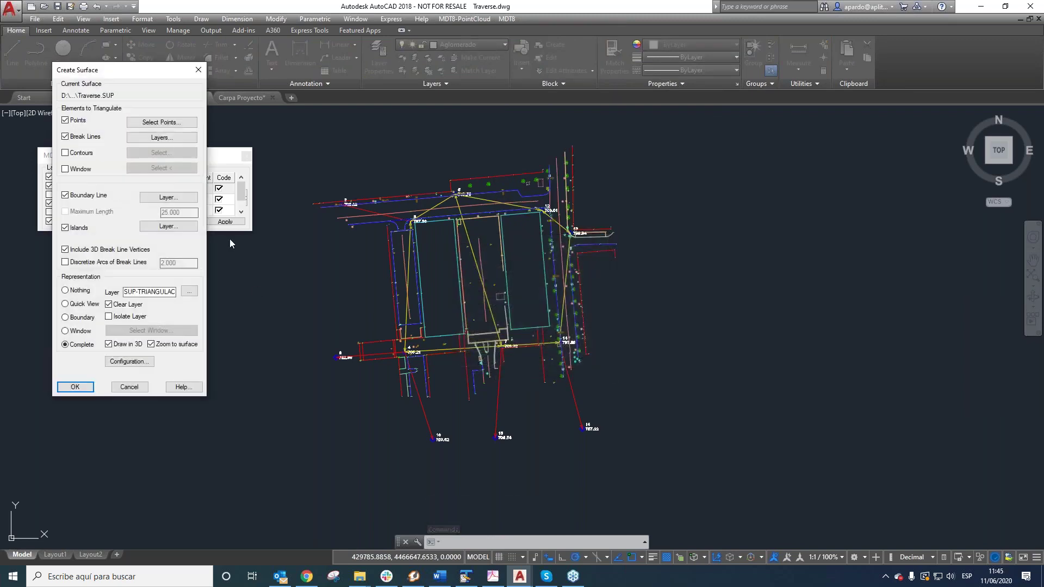
left_click_drag(153, 66, 229, 88)
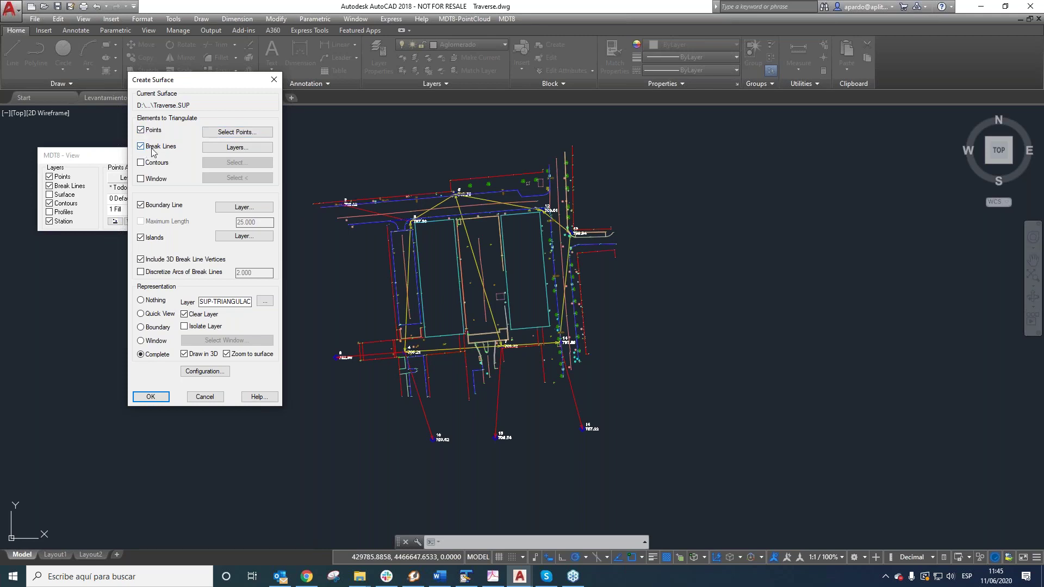
Keep the break-line layers, set Island as the islands layer, and uncheck Boundary Line
left_click(235, 147)
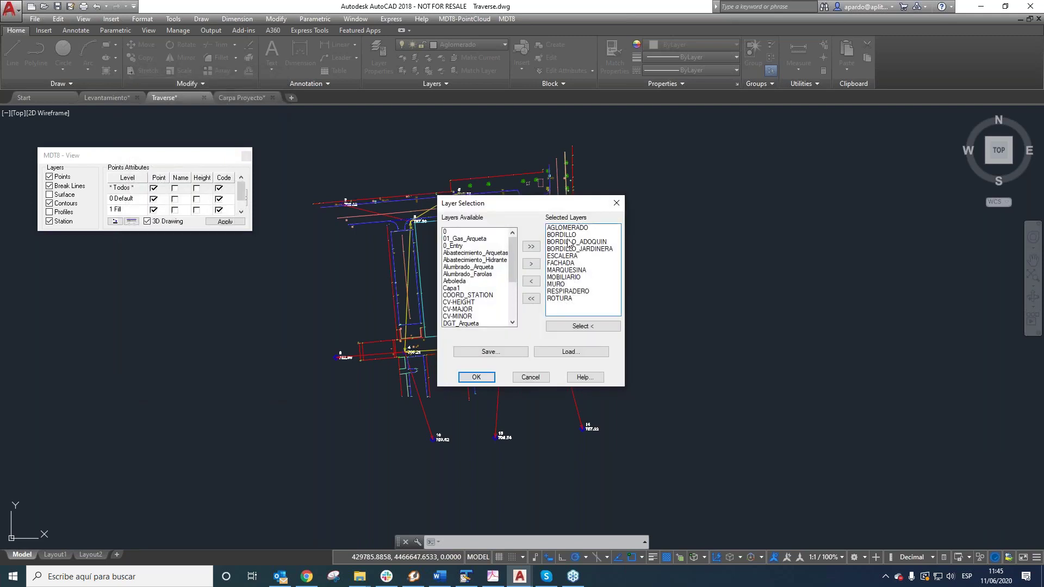
left_click(476, 377)
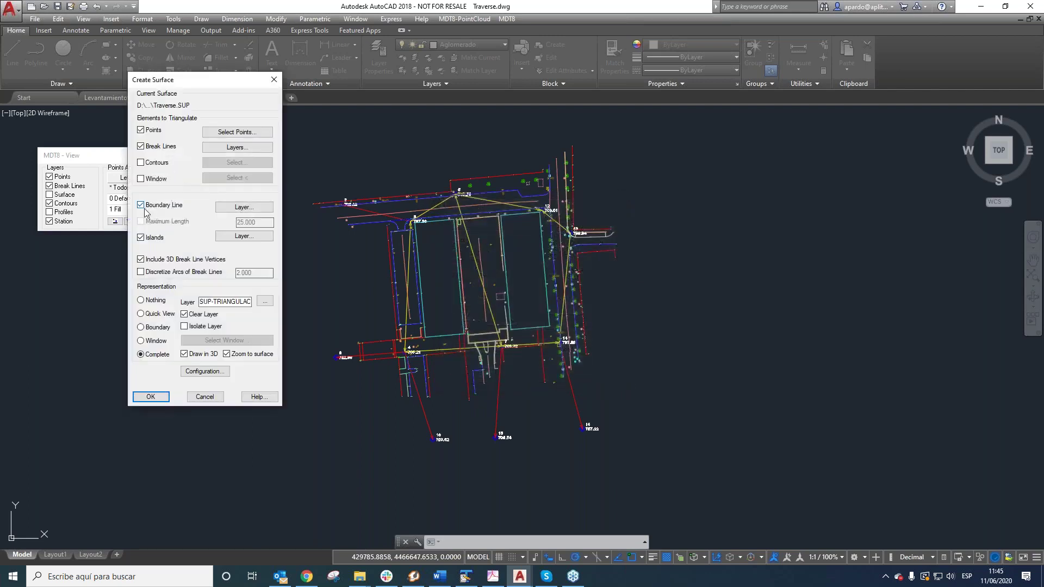
left_click(240, 237)
left_click(503, 323)
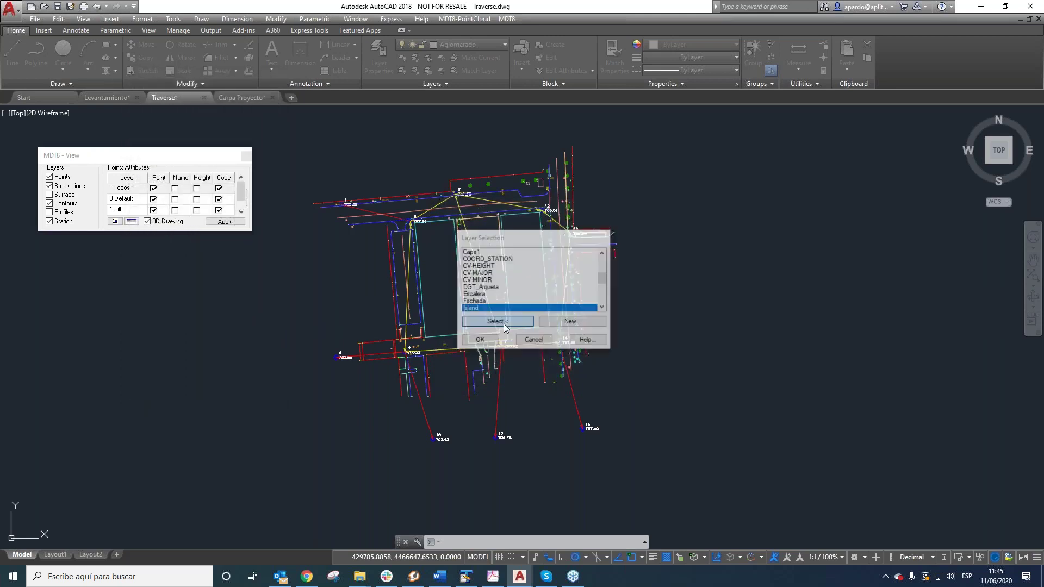
scroll(500, 329, "up", 8)
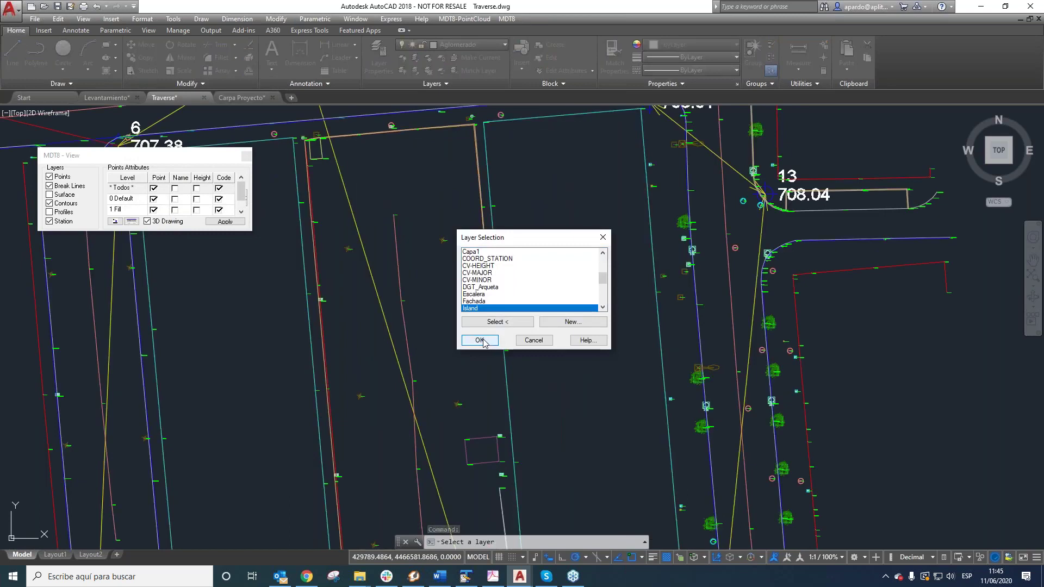
left_click(480, 340)
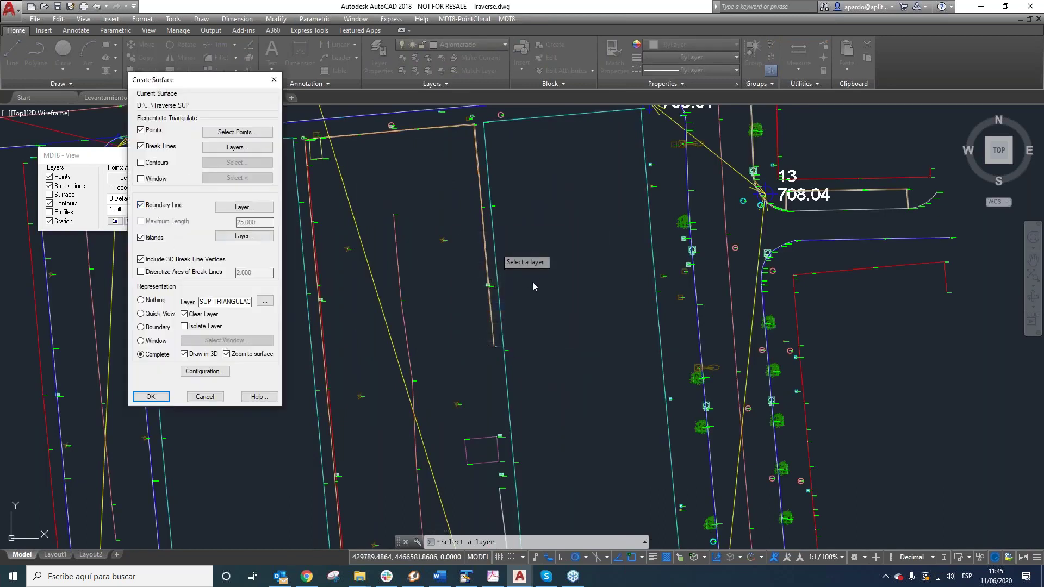
left_click(141, 205)
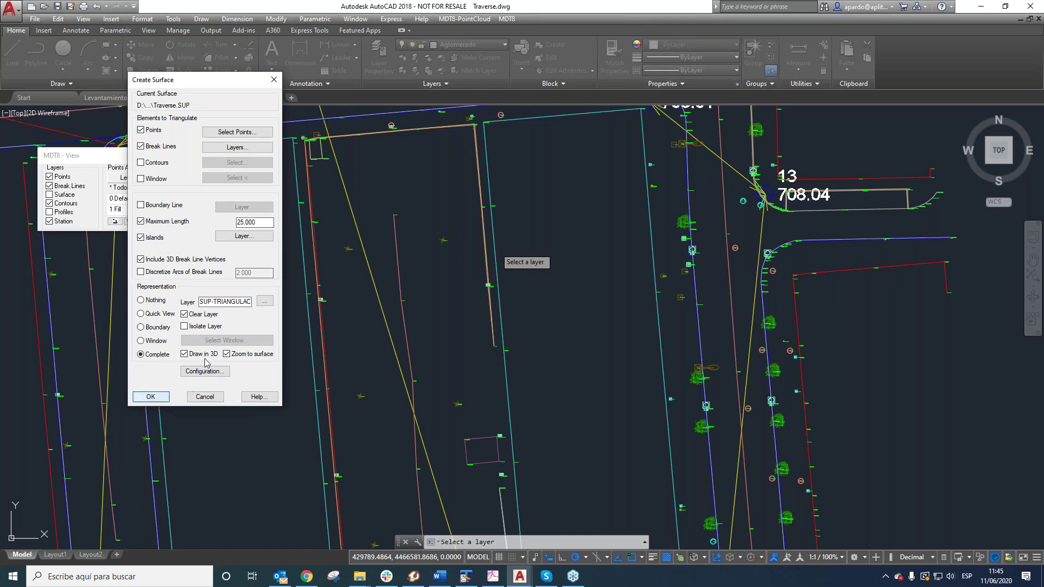
Build the surface, saving 1418 triangles to Traverse.SUP, and inspect it around the stations
left_click(151, 397)
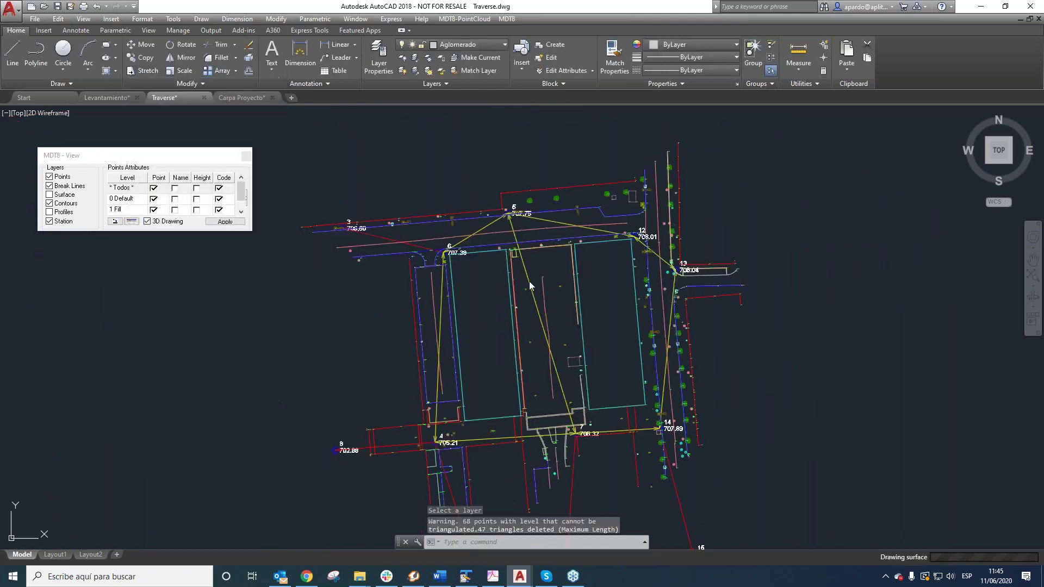
scroll(601, 284, "down", 3)
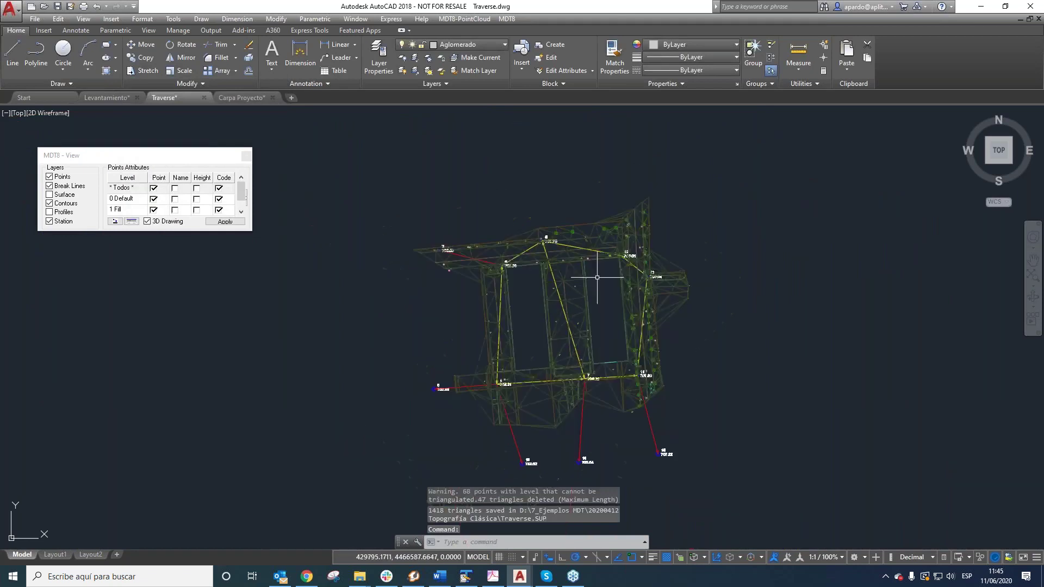
scroll(592, 345, "up", 3)
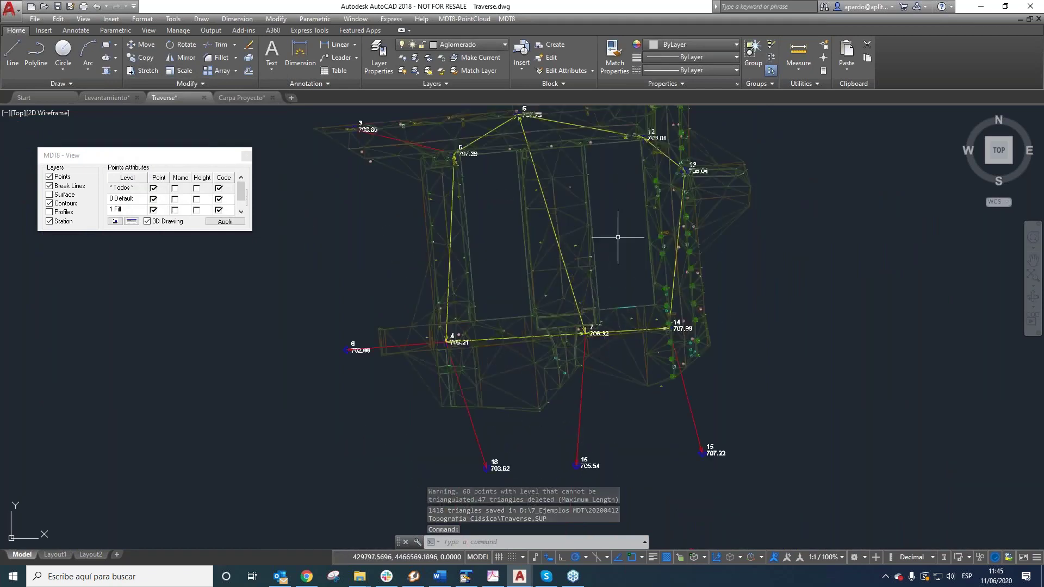
scroll(606, 250, "down", 2)
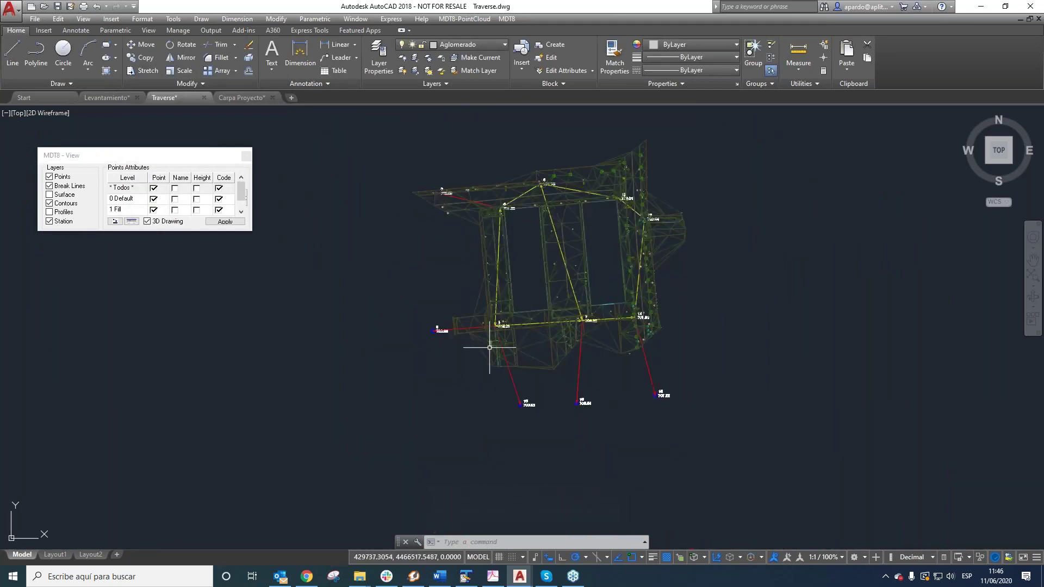
scroll(486, 337, "up", 2)
scroll(482, 320, "up", 2)
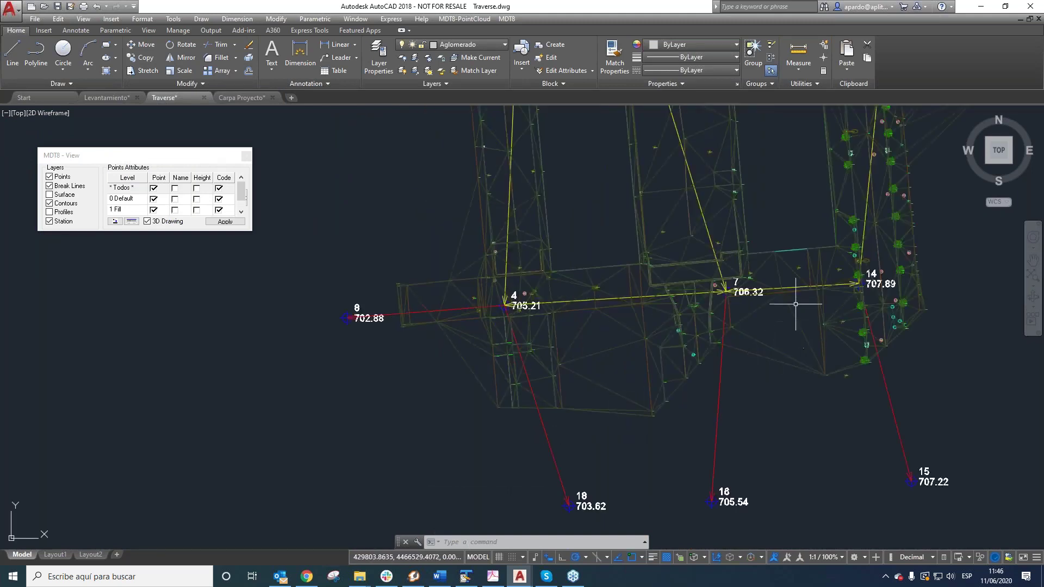
scroll(761, 375, "down", 3)
scroll(804, 242, "up", 2)
scroll(807, 247, "up", 1)
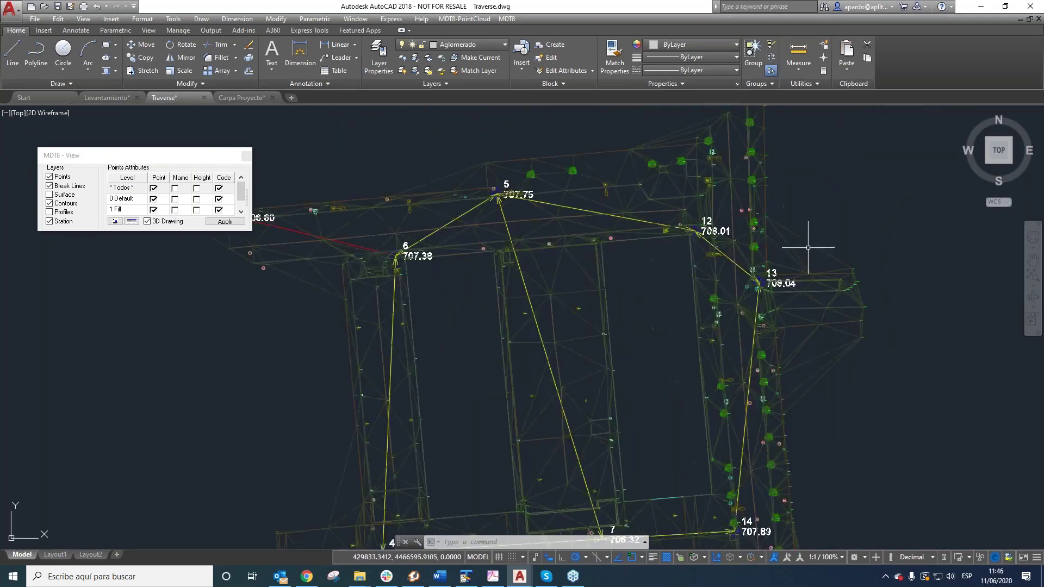
left_click(506, 18)
mouse_move(537, 101)
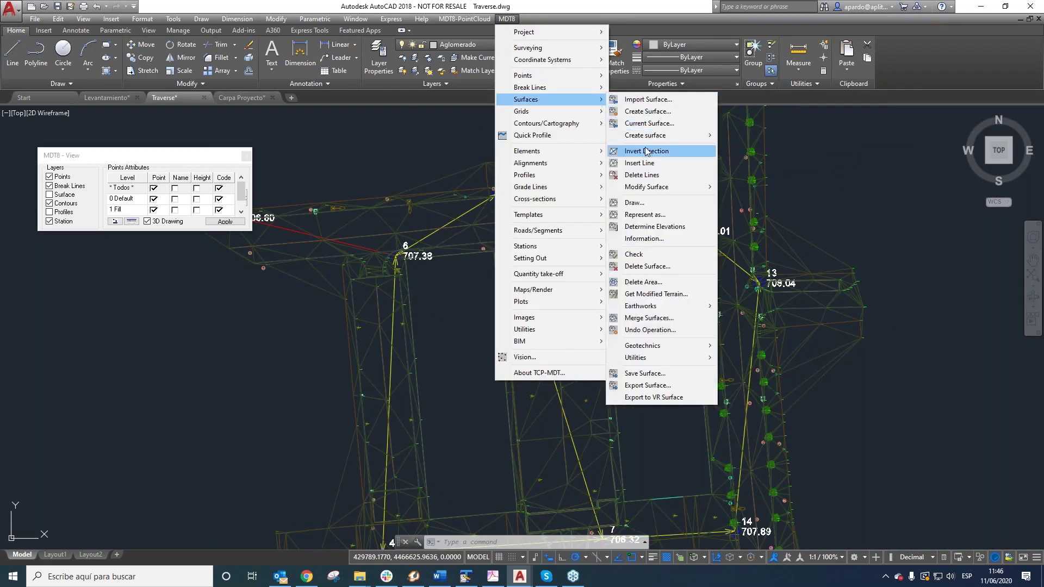
Start deleting triangulation lines, picking the strays near point 13 and the outer stray triangles
left_click(642, 175)
scroll(755, 239, "up", 5)
left_click(829, 297)
left_click(596, 274)
left_click(599, 297)
left_click(980, 309)
left_click(904, 321)
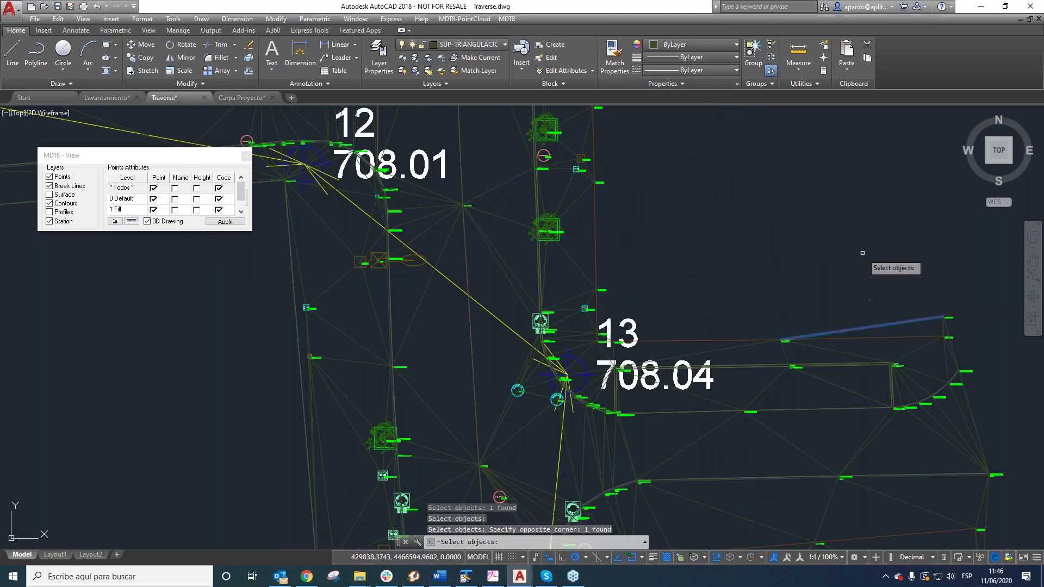
scroll(764, 191, "down", 5)
scroll(796, 354, "up", 5)
left_click(790, 347)
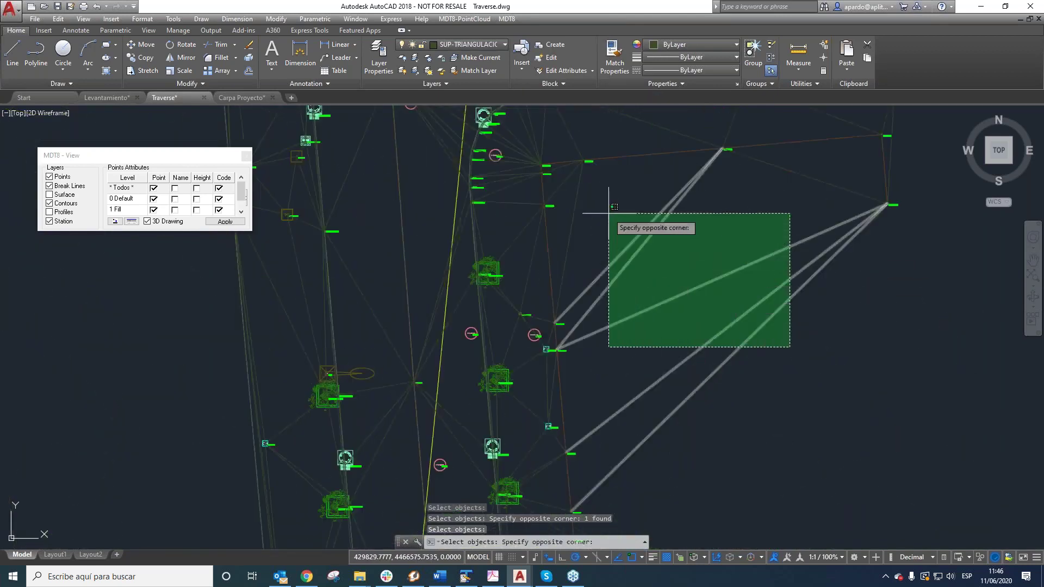
left_click(574, 171)
left_click(563, 166)
left_click(847, 200)
left_click(828, 175)
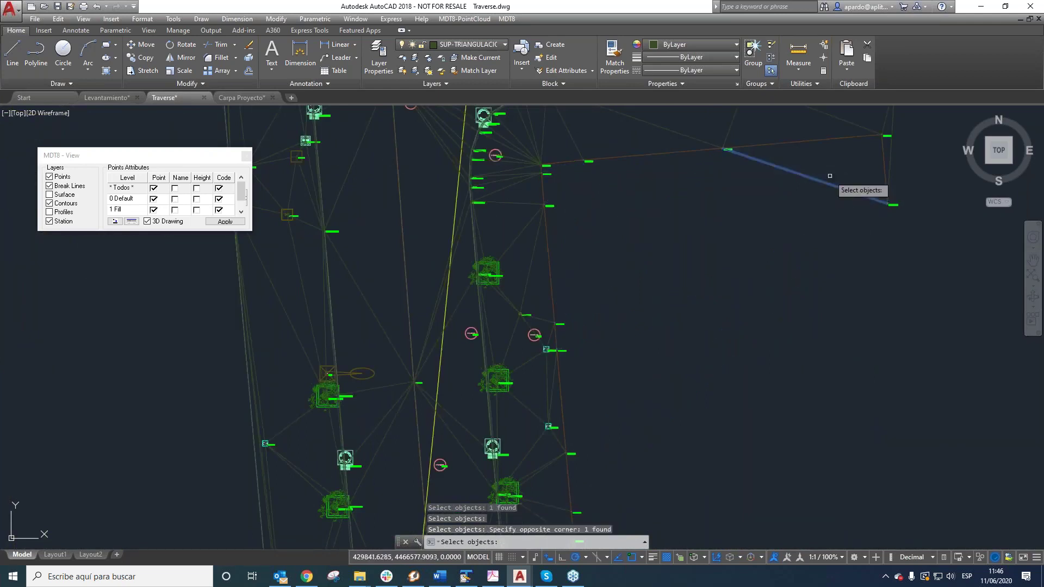
scroll(819, 180, "down", 5)
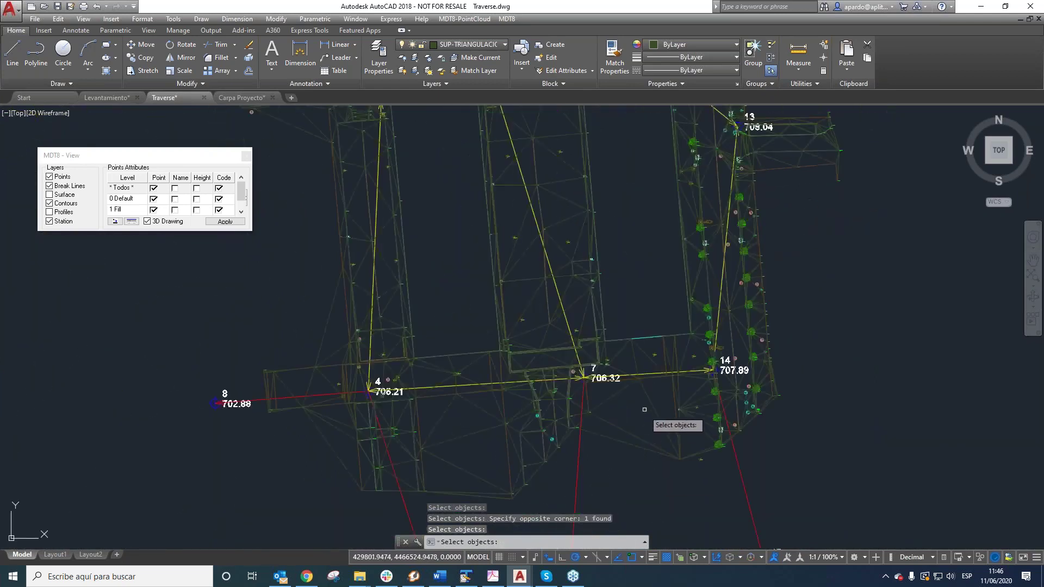
Pick stray lines below station 7, south and west of the traverse and near station 4, then delete them
left_click(699, 464)
left_click(575, 378)
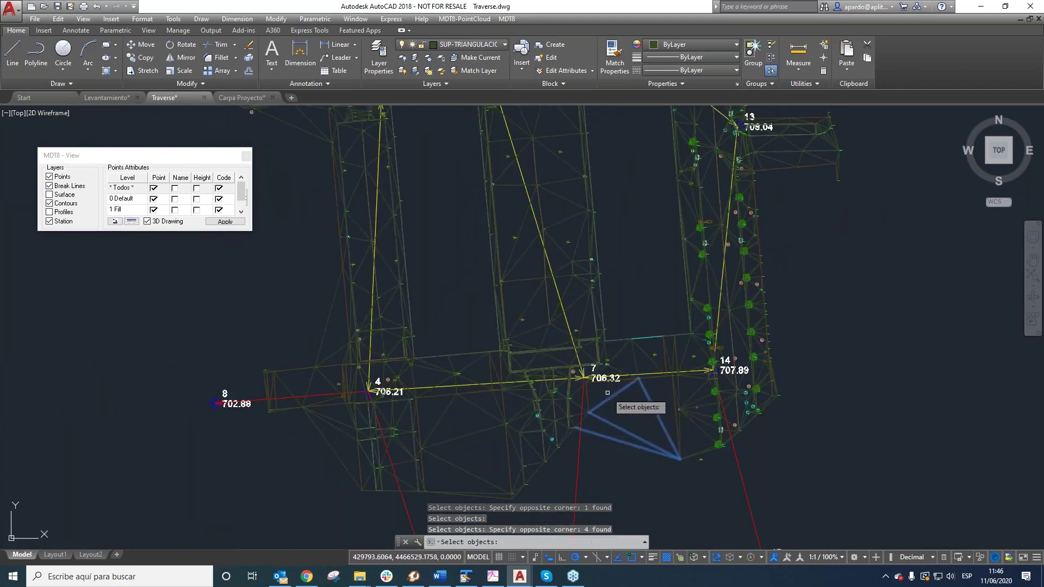
left_click(497, 503)
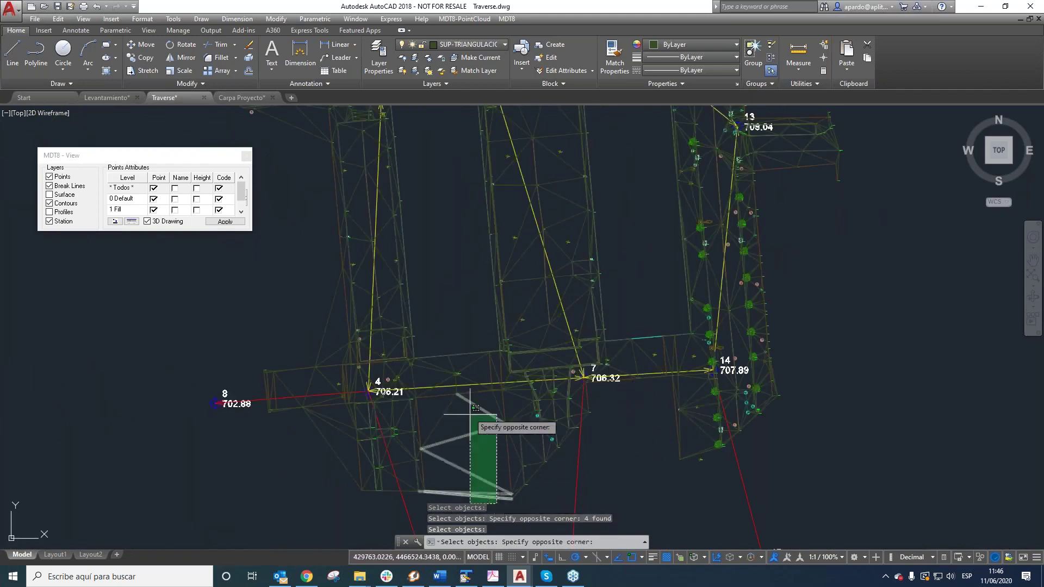
left_click(451, 398)
left_click(344, 479)
left_click(328, 410)
left_click(342, 363)
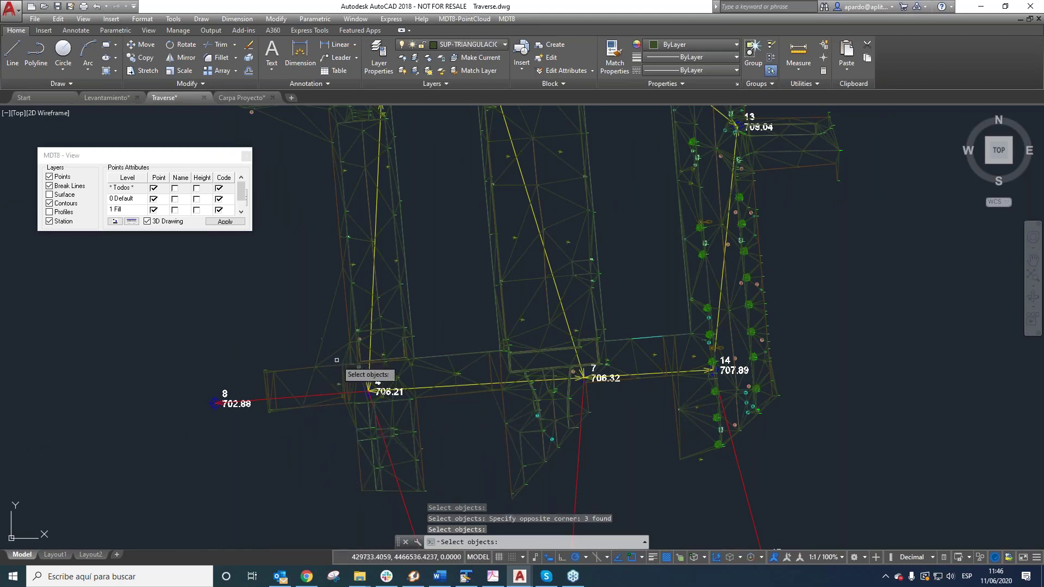
left_click(324, 345)
scroll(343, 357, "up", 6)
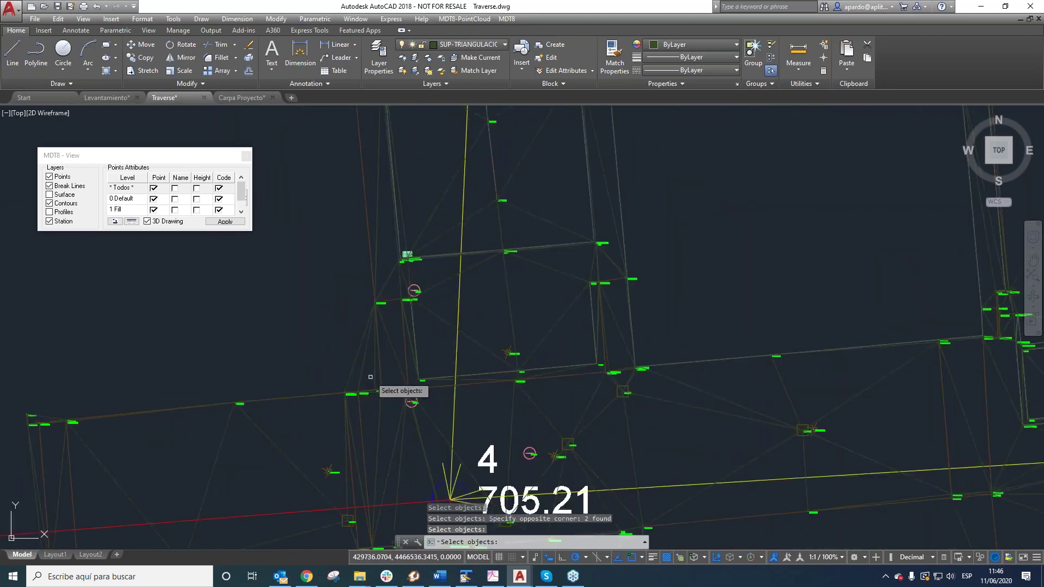
key("Return")
Repeat the deletion for stray triangulation lines near stations 4, 6 and 12
right_click(367, 379)
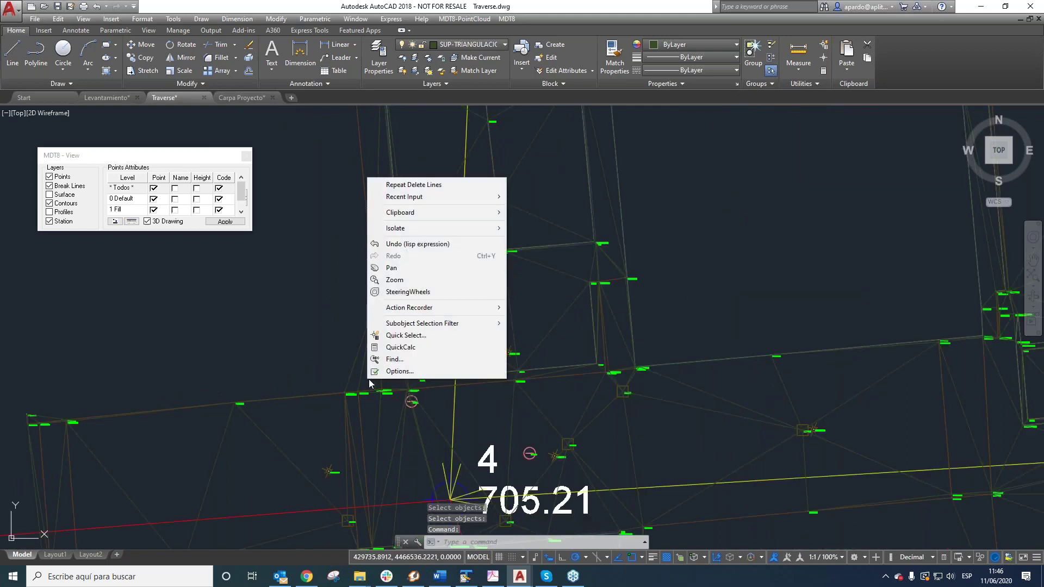
left_click(402, 182)
scroll(379, 379, "up", 5)
left_click(366, 379)
left_click(246, 346)
scroll(533, 442, "down", 2)
scroll(532, 441, "down", 5)
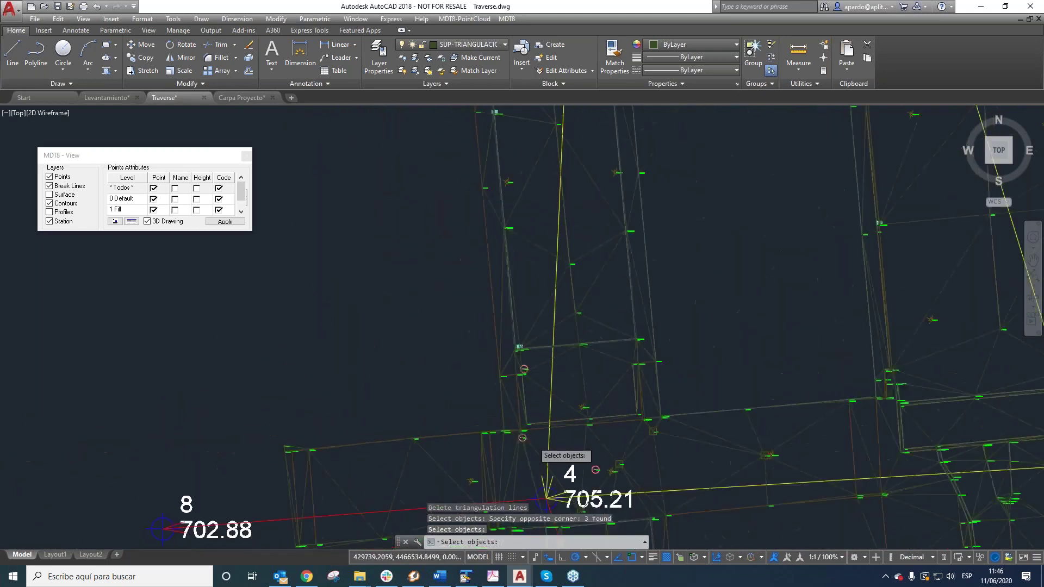
scroll(576, 337, "up", 5)
left_click(669, 245)
left_click(590, 206)
scroll(519, 203, "down", 5)
scroll(556, 205, "up", 6)
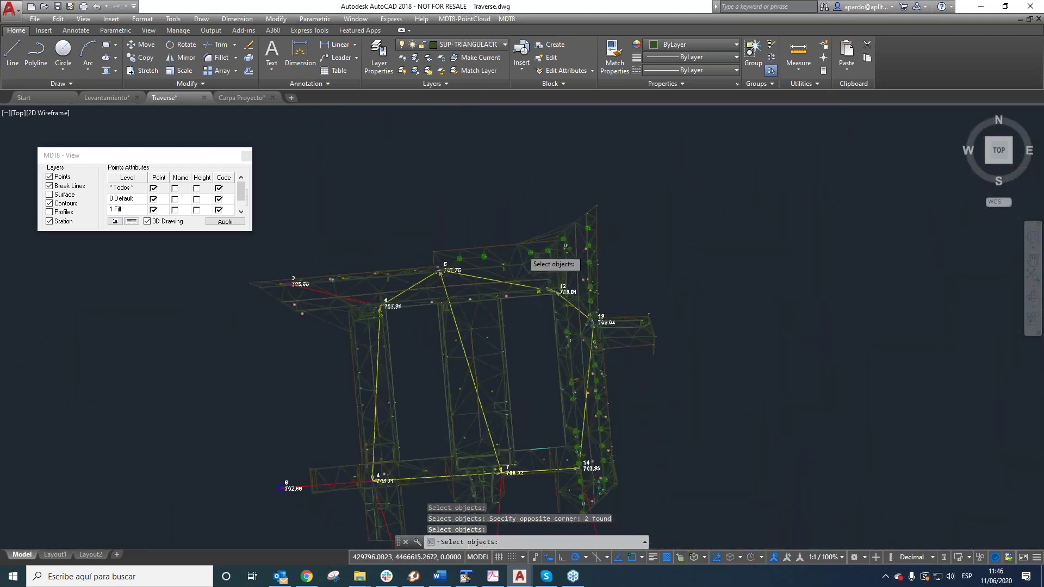
left_click(625, 209)
left_click(588, 150)
key("Return")
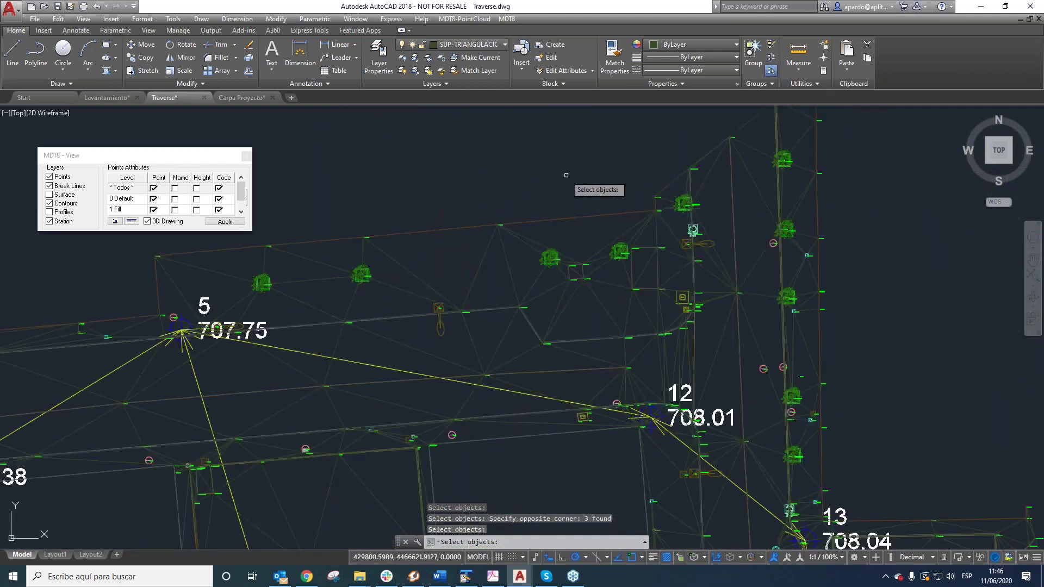
Window-select and delete the last two lines at station 6, then zoom out over the traverse
scroll(566, 171, "down", 5)
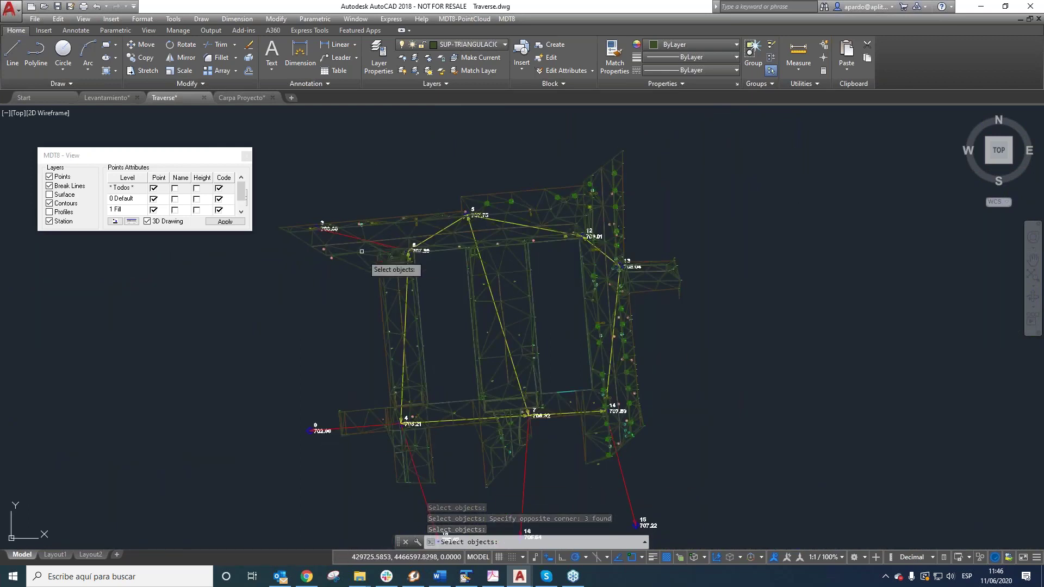
scroll(373, 266, "up", 6)
left_click(381, 336)
left_click(370, 229)
key("Return")
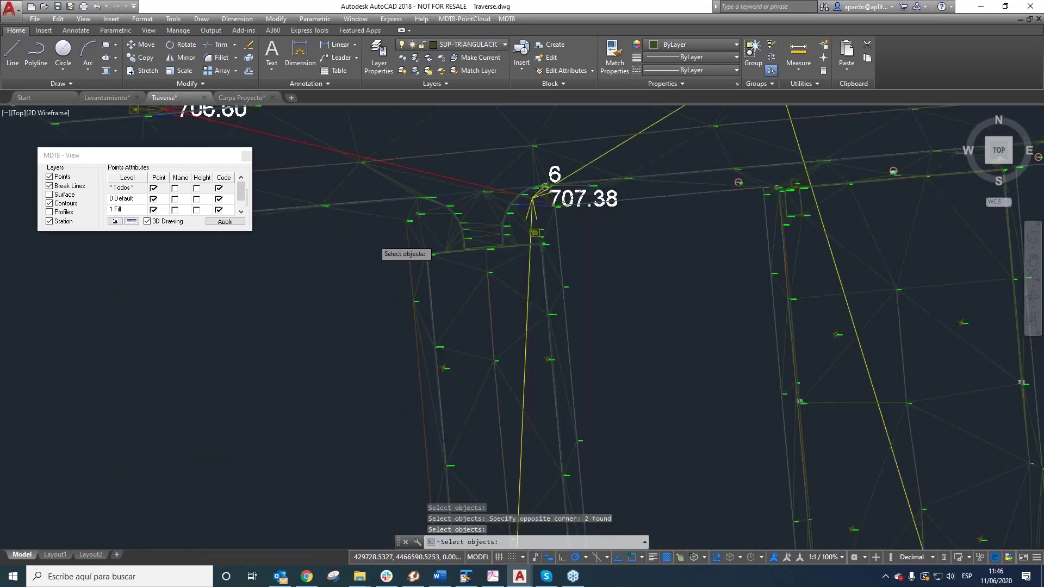
scroll(364, 255, "down", 5)
left_click(506, 19)
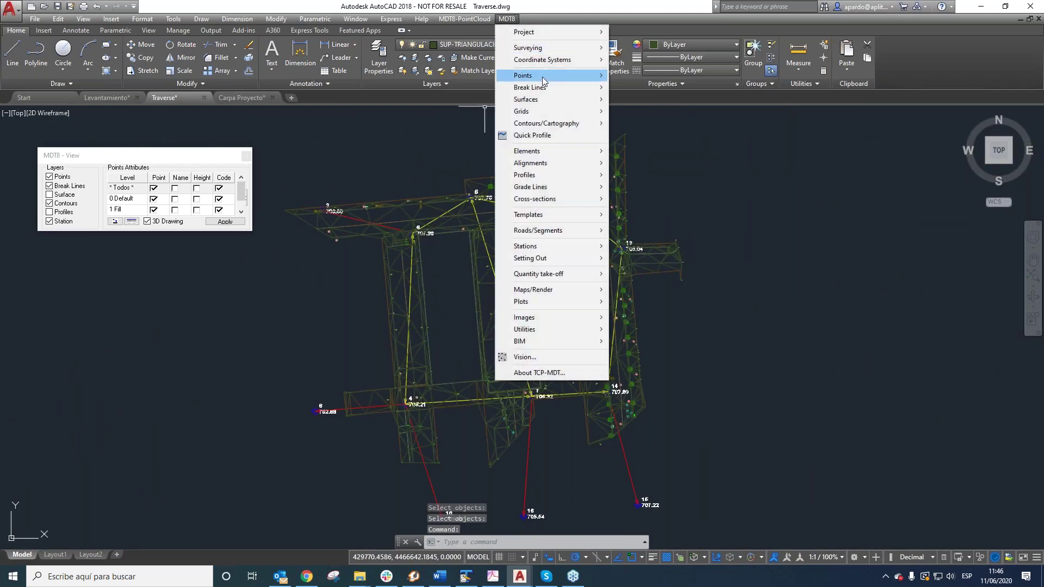
Generate the cyan outer boundary of the surface on layer ROT-CONTORNO and zoom to check it
mouse_move(546, 88)
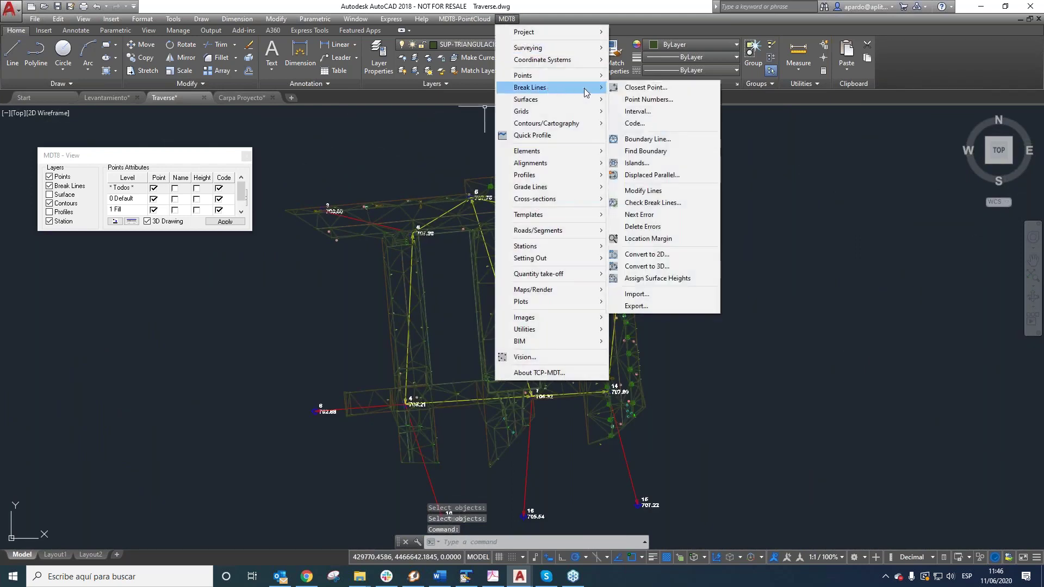
left_click(653, 151)
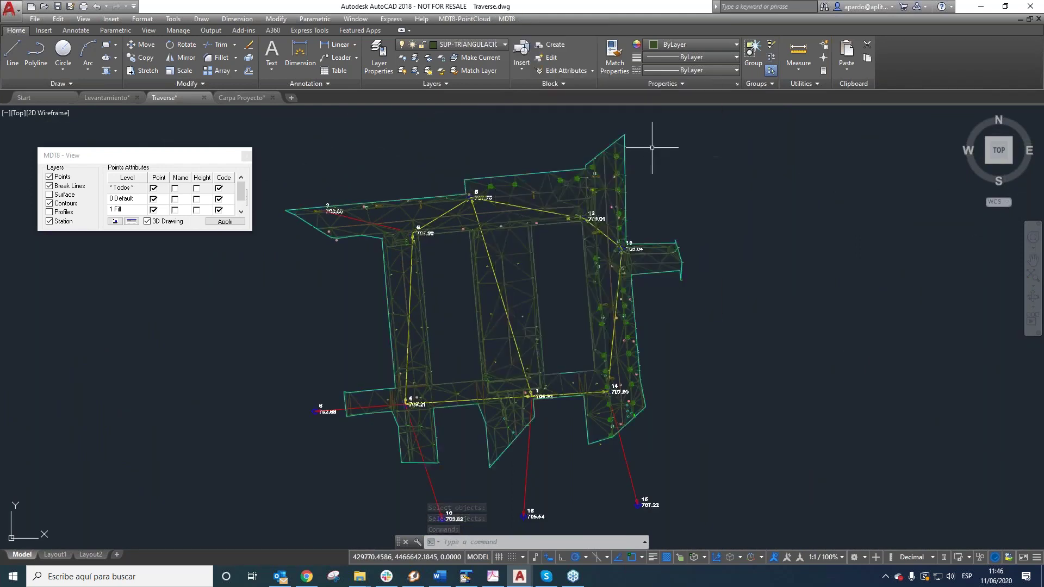
scroll(652, 310, "down", 3)
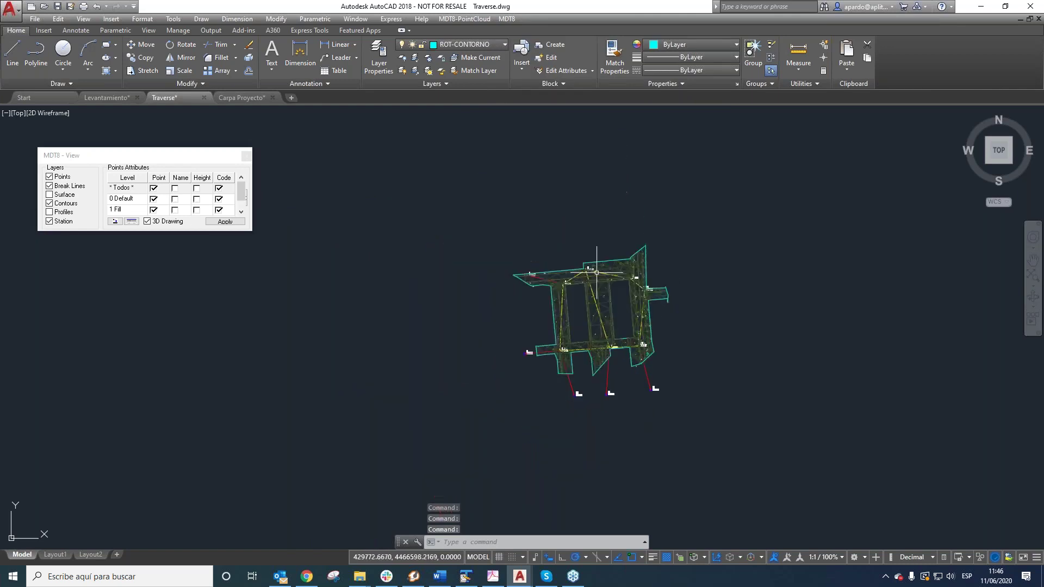
scroll(629, 363, "up", 4)
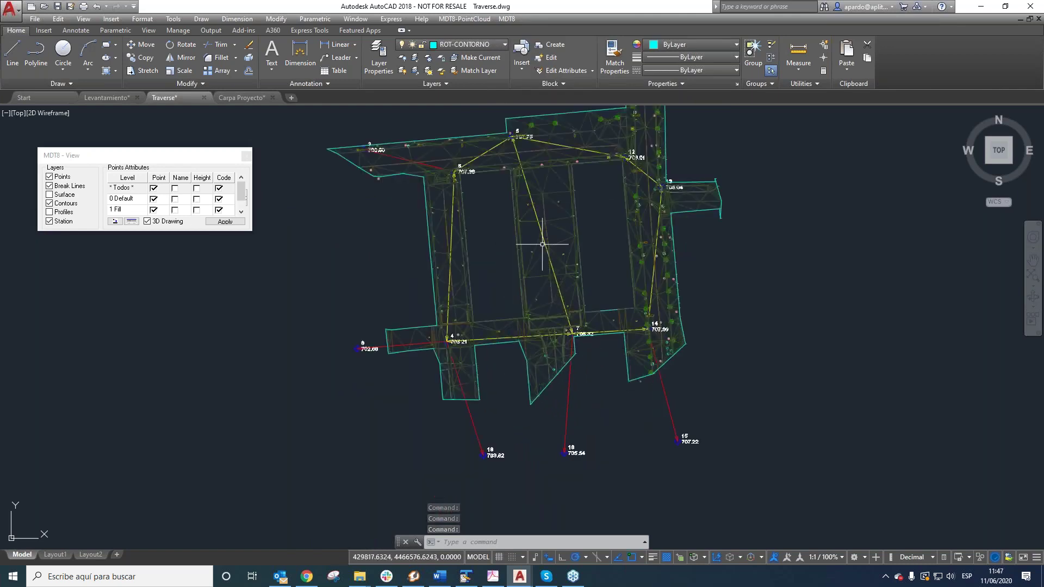
scroll(579, 352, "down", 2)
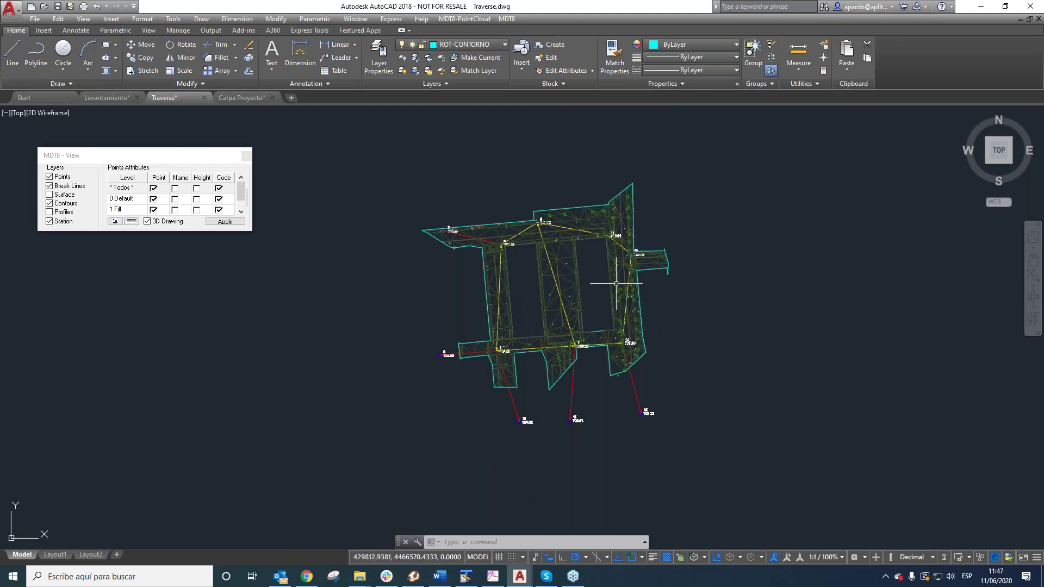
scroll(568, 293, "up", 2)
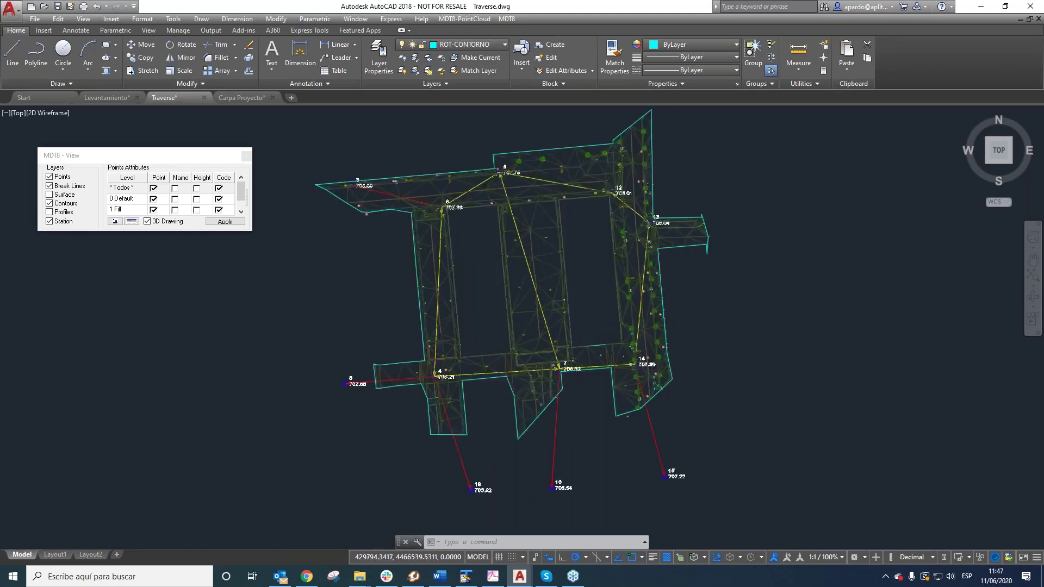
scroll(575, 350, "down", 2)
left_click(507, 19)
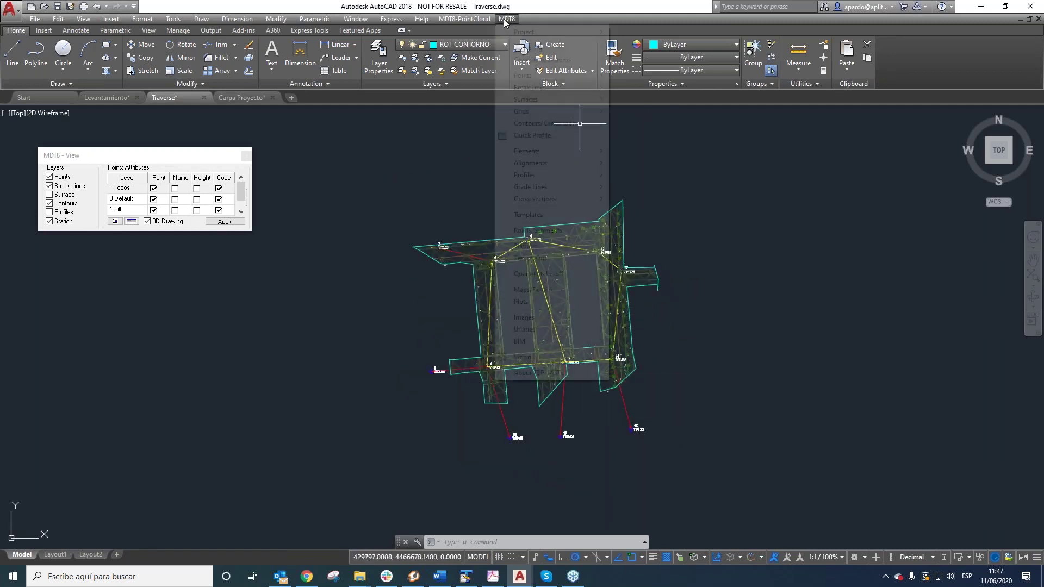
Draw a west-to-east quick profile (92.732 long, 707.228 to 708.024), review it, then close it
left_click(532, 135)
left_click(467, 311)
left_click(660, 312)
key("Return")
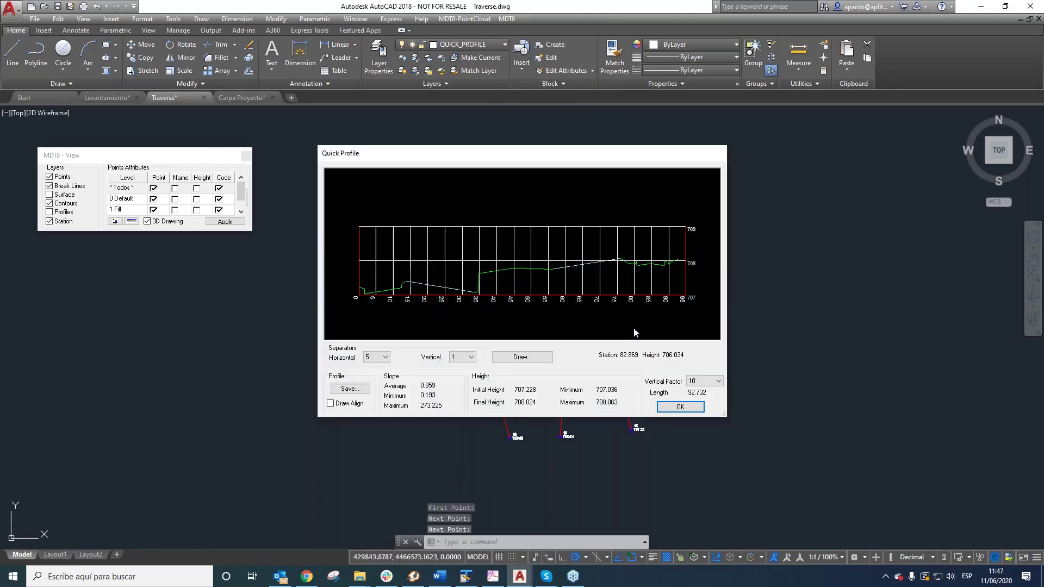
mouse_move(526, 165)
left_mouse_down()
mouse_move(860, 183)
mouse_move(885, 165)
left_mouse_up()
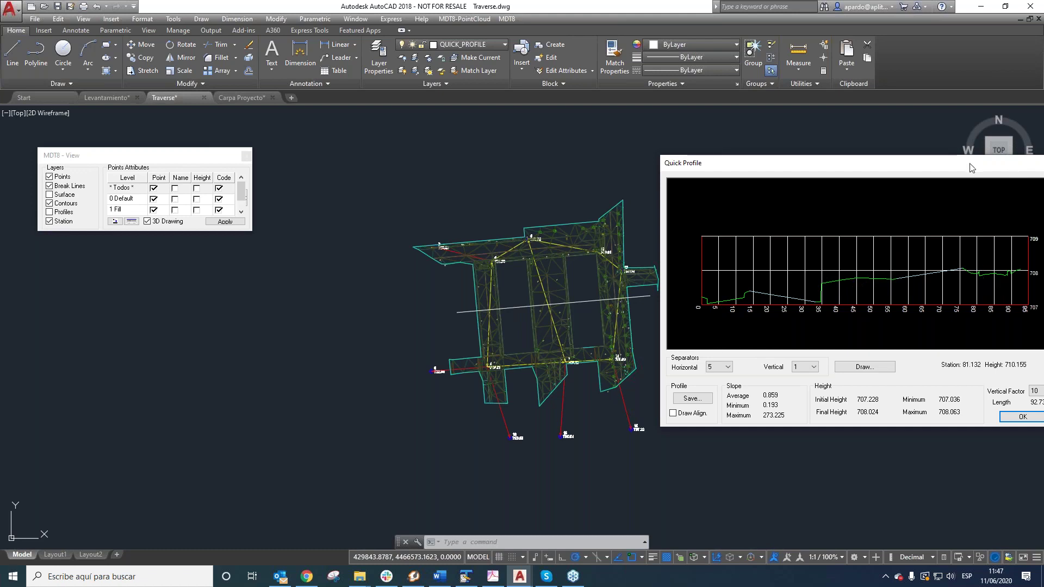
left_click_drag(970, 164, 956, 160)
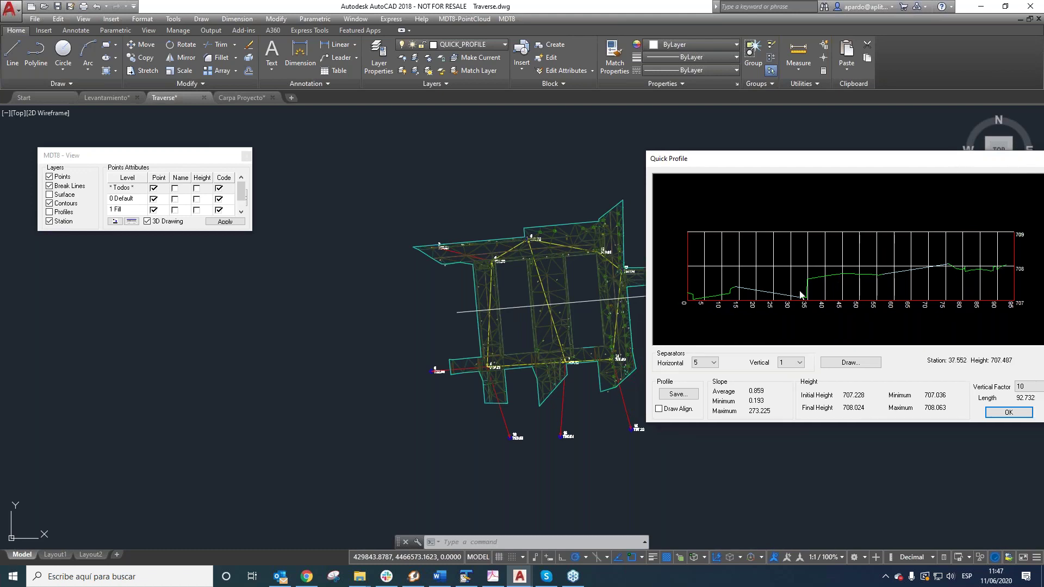
left_click_drag(797, 159, 168, 160)
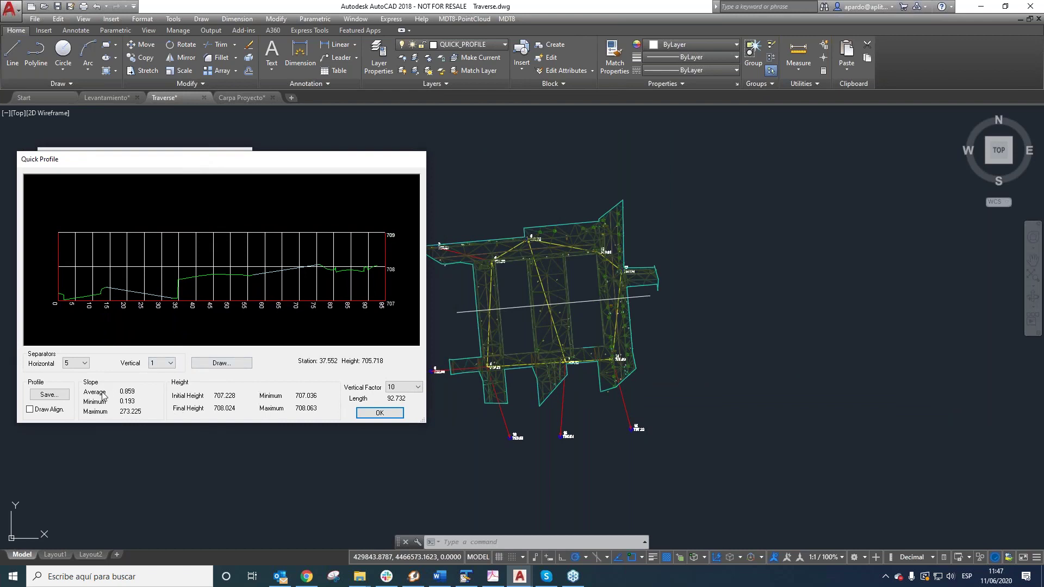
left_click(380, 415)
left_click(381, 413)
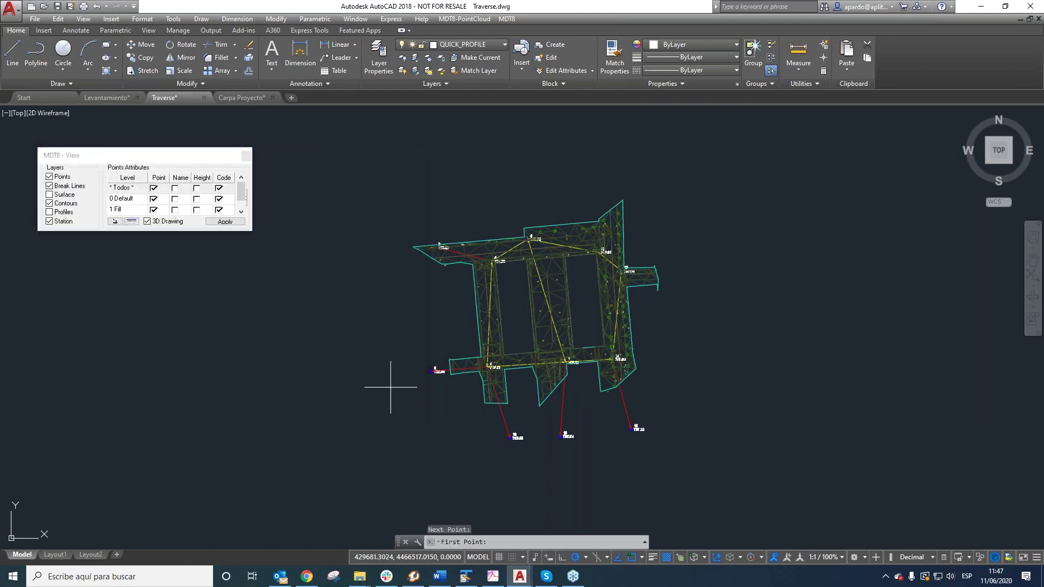
left_click(490, 193)
key("Escape")
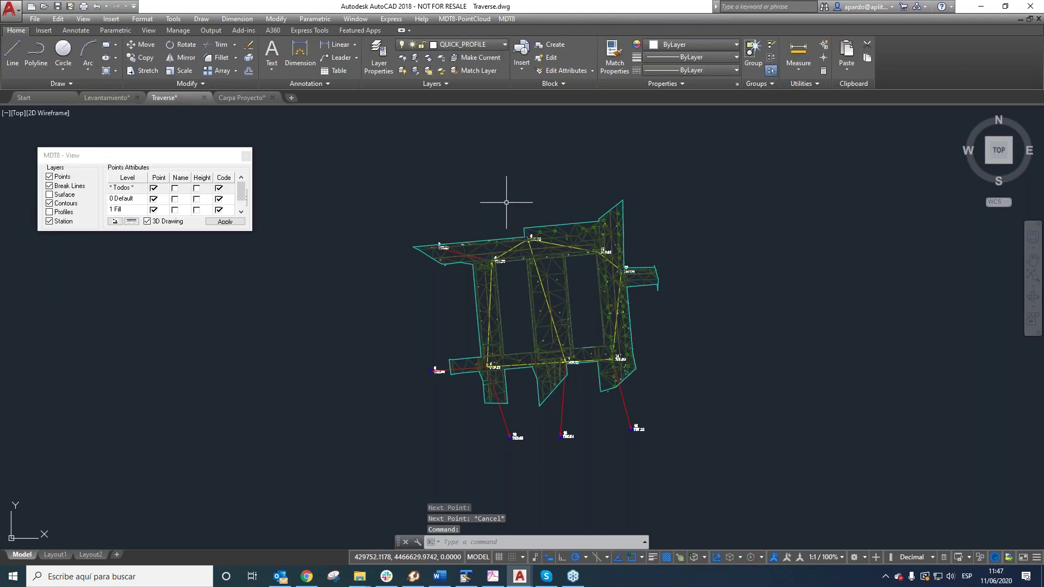
left_click(505, 19)
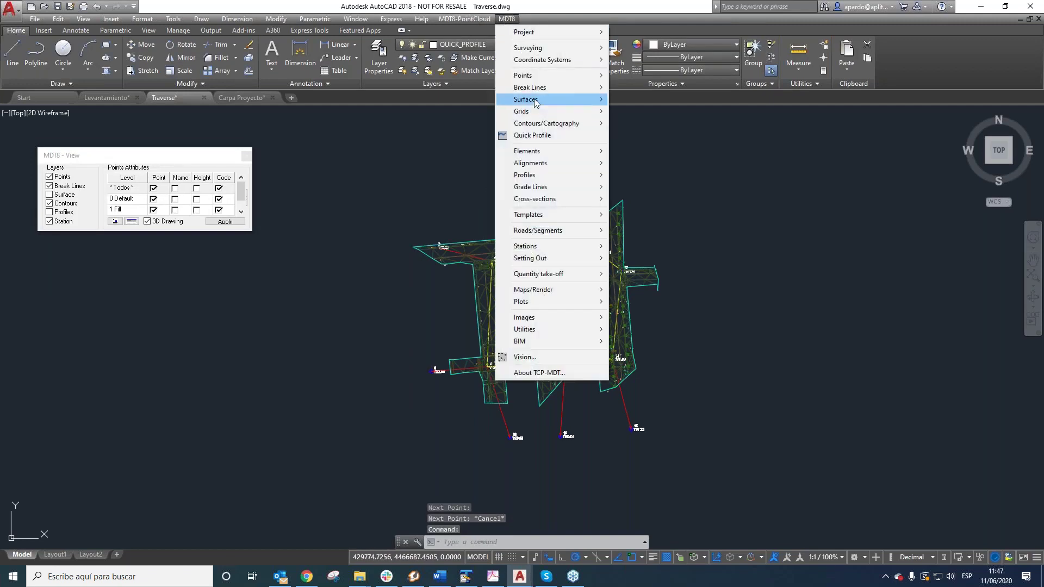
Generate contours at 0.100 minor and 0.500 major intervals with the default settings
mouse_move(533, 125)
left_click(640, 139)
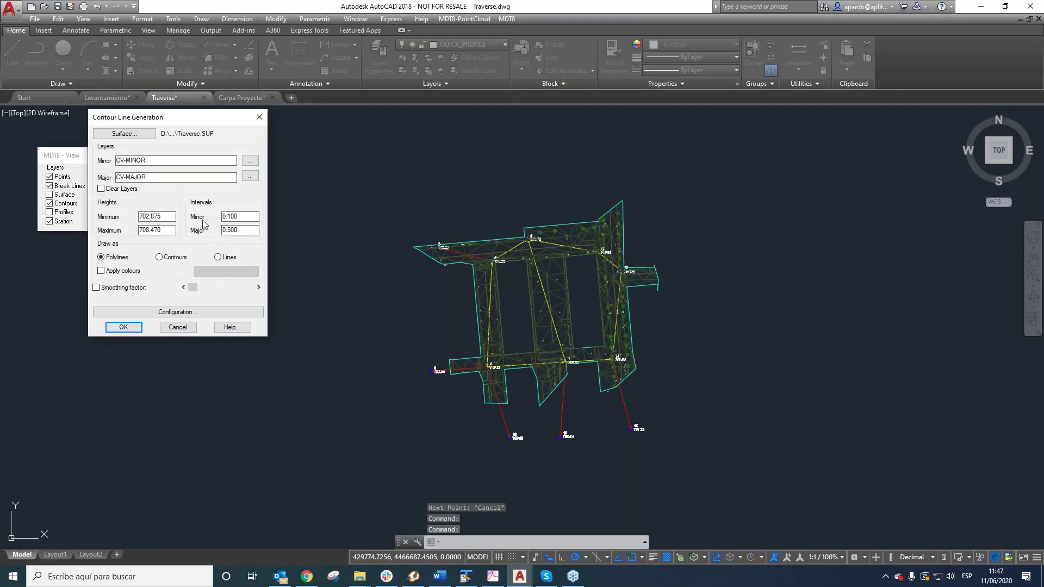
left_click(127, 327)
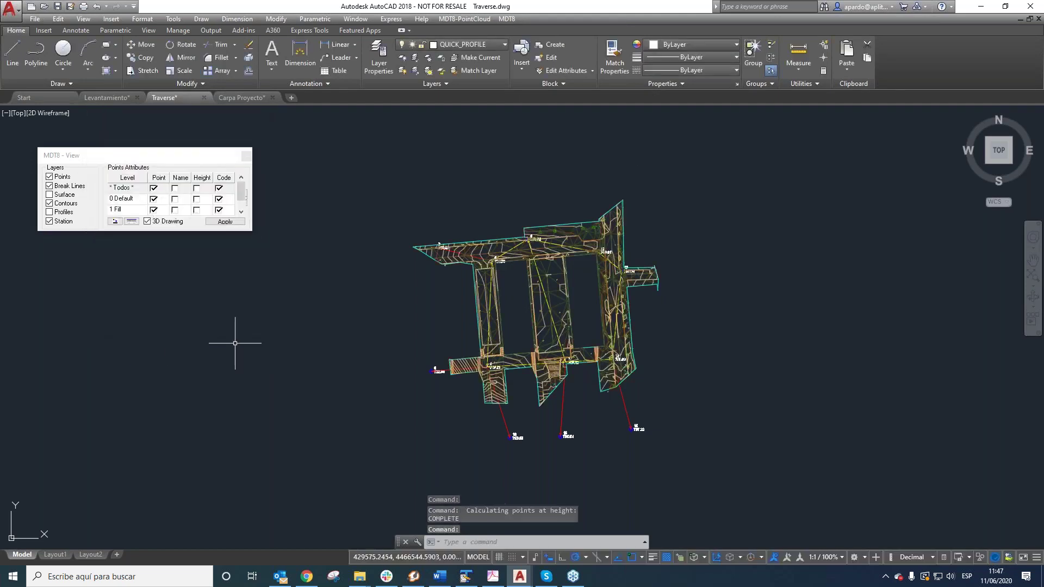
Label the contour lines automatically and hide the triangulated surface display
left_click(509, 20)
mouse_move(537, 126)
left_click(647, 163)
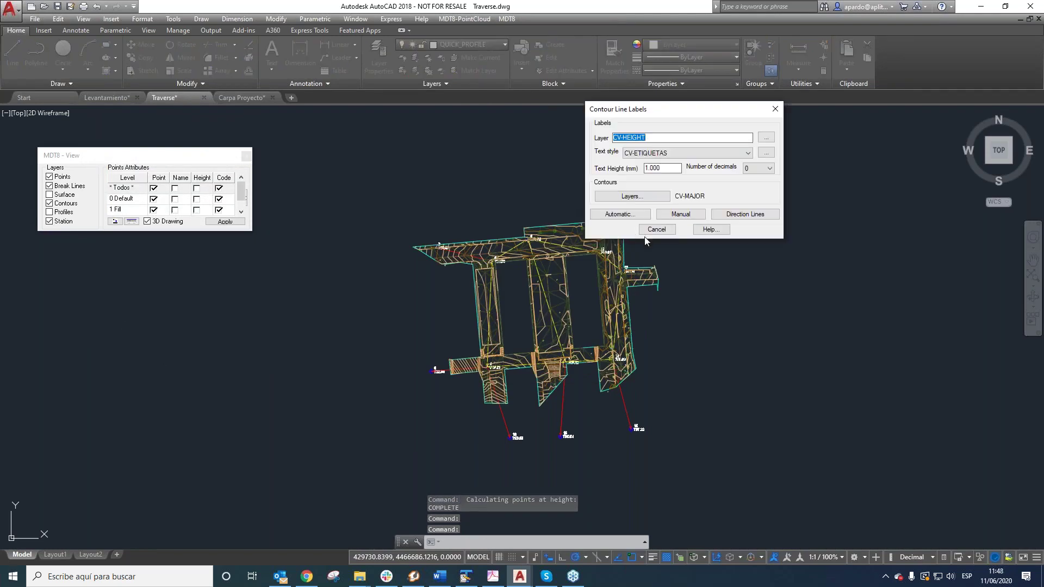
left_click(620, 214)
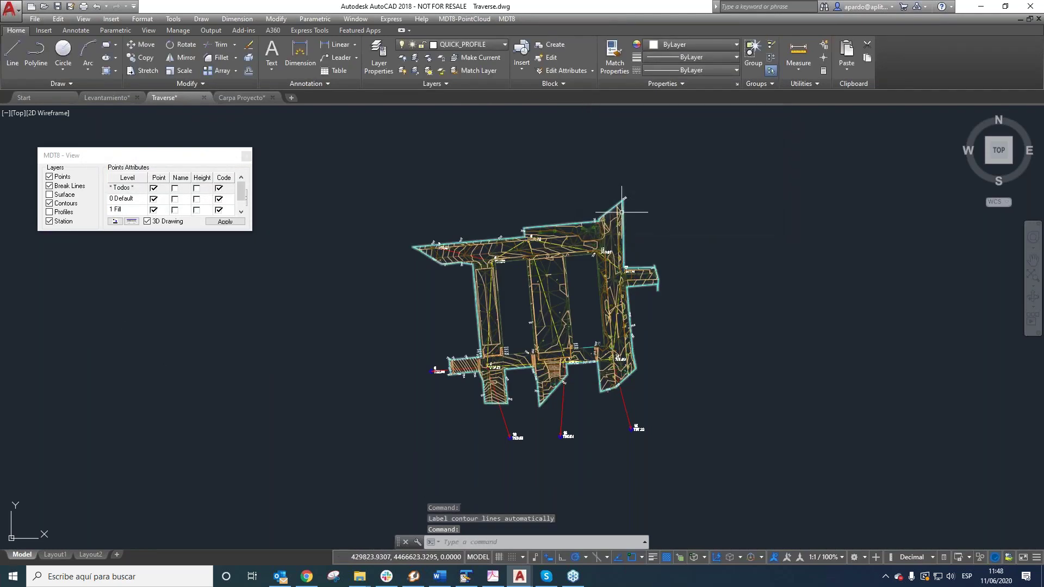
scroll(535, 232, "up", 4)
scroll(453, 207, "down", 4)
key("Escape")
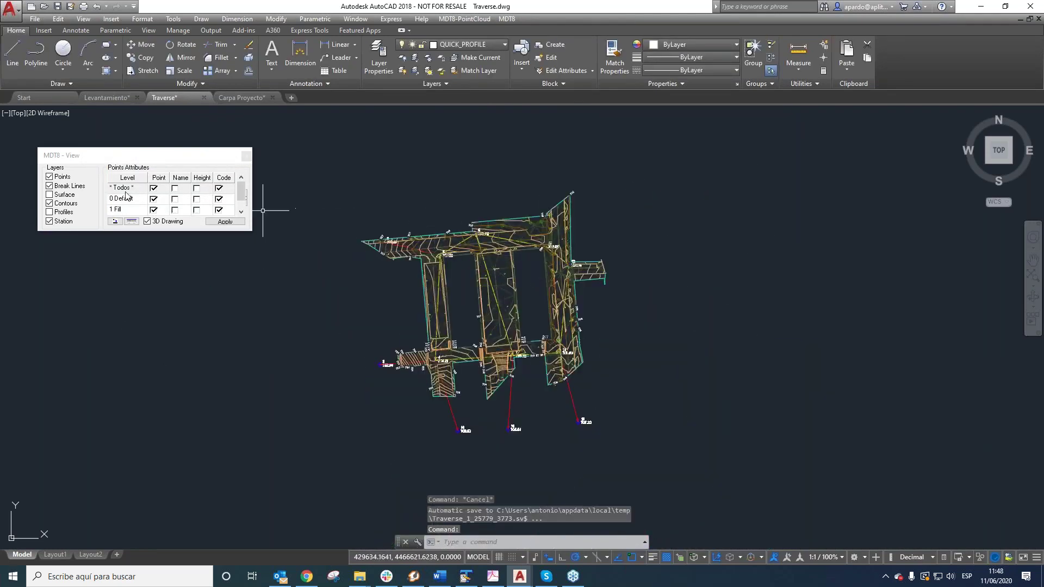
left_click(51, 195)
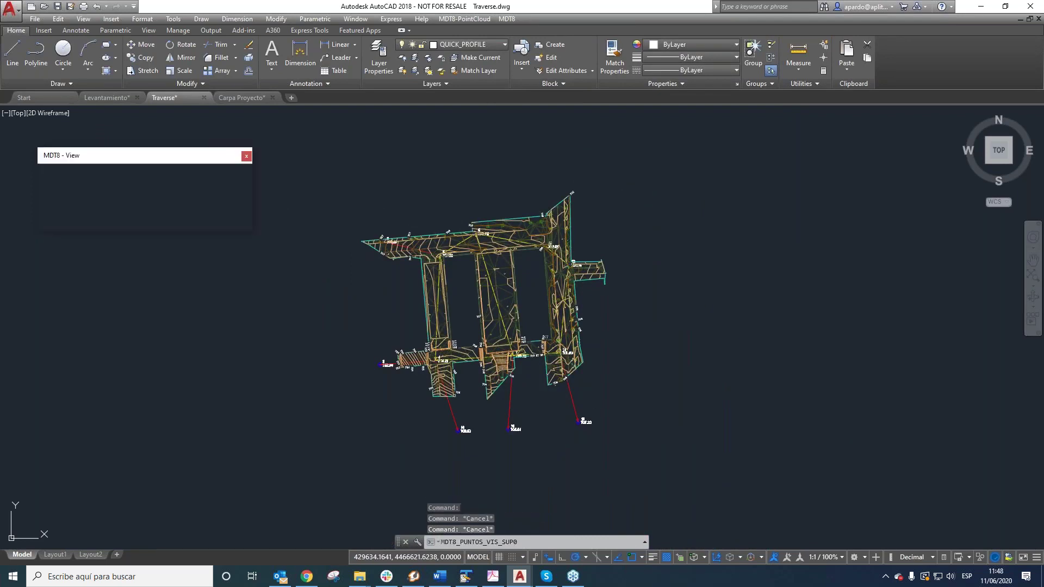
scroll(352, 271, "up", 3)
scroll(471, 249, "down", 3)
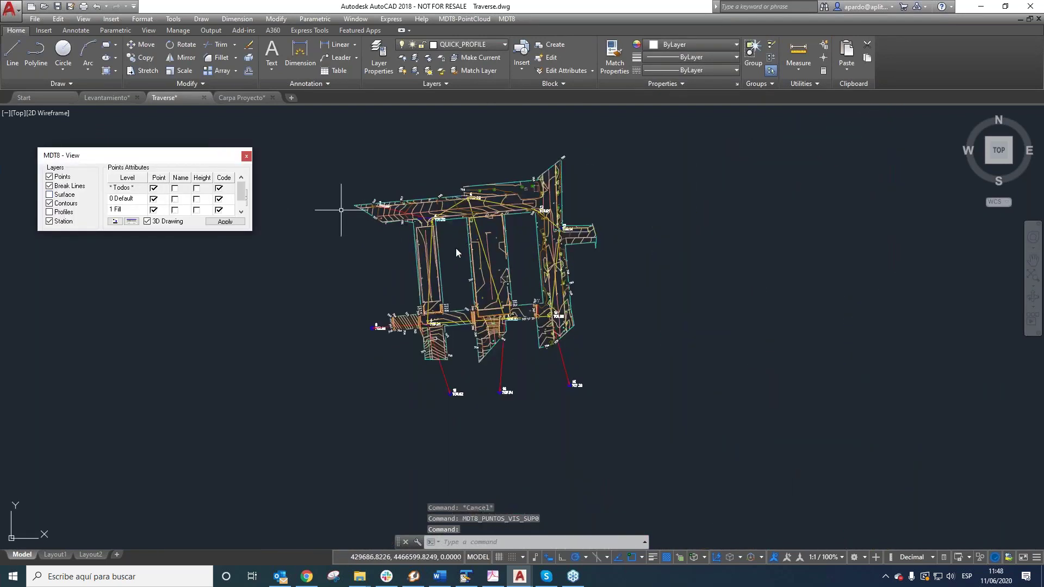
scroll(478, 219, "up", 2)
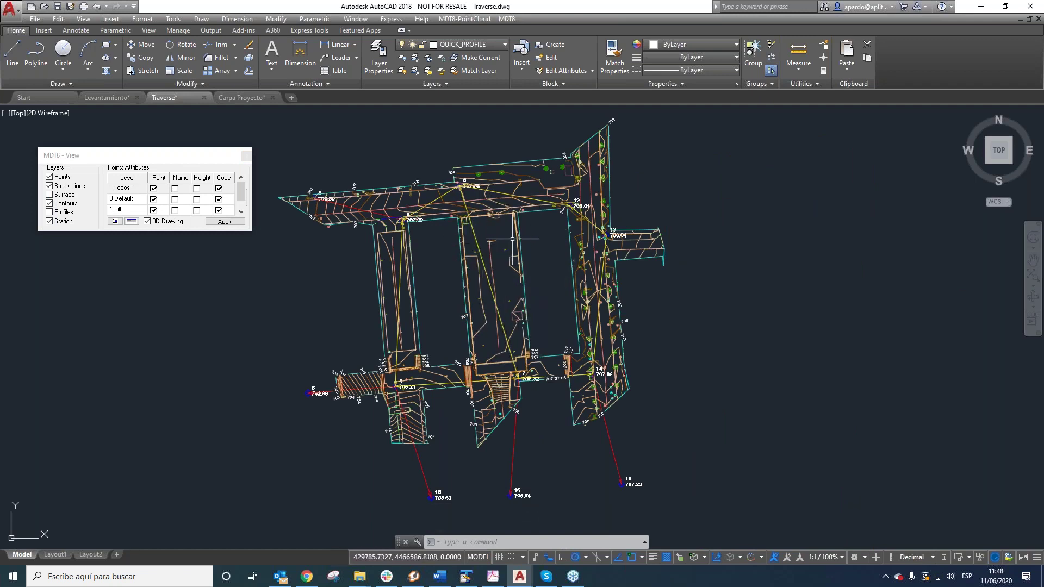
middle_click_drag(493, 284, 489, 302)
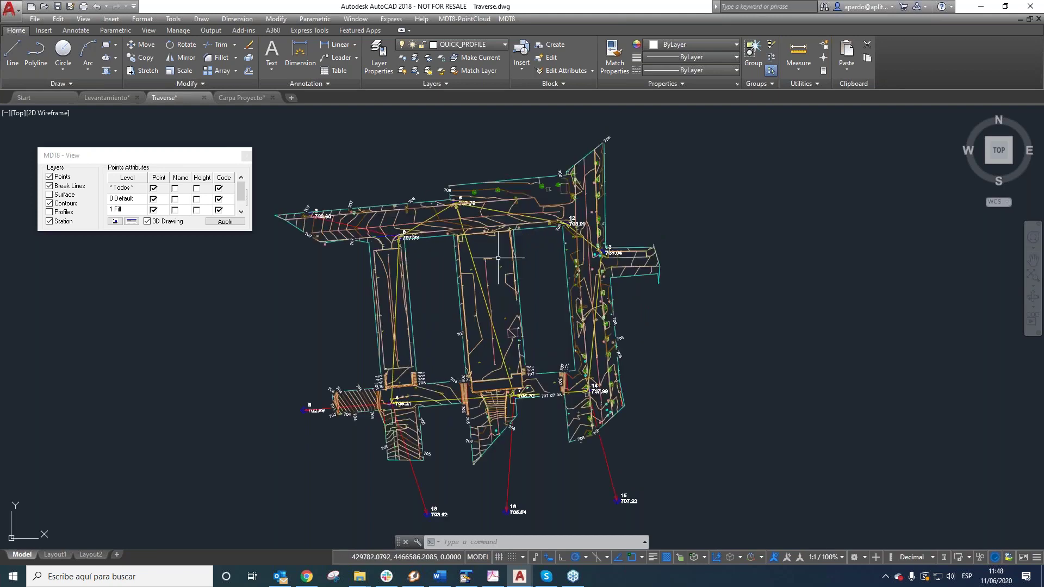
Open the MDT8 Geodesy settings and browse Spain's geodetic datums without making changes
left_click(507, 19)
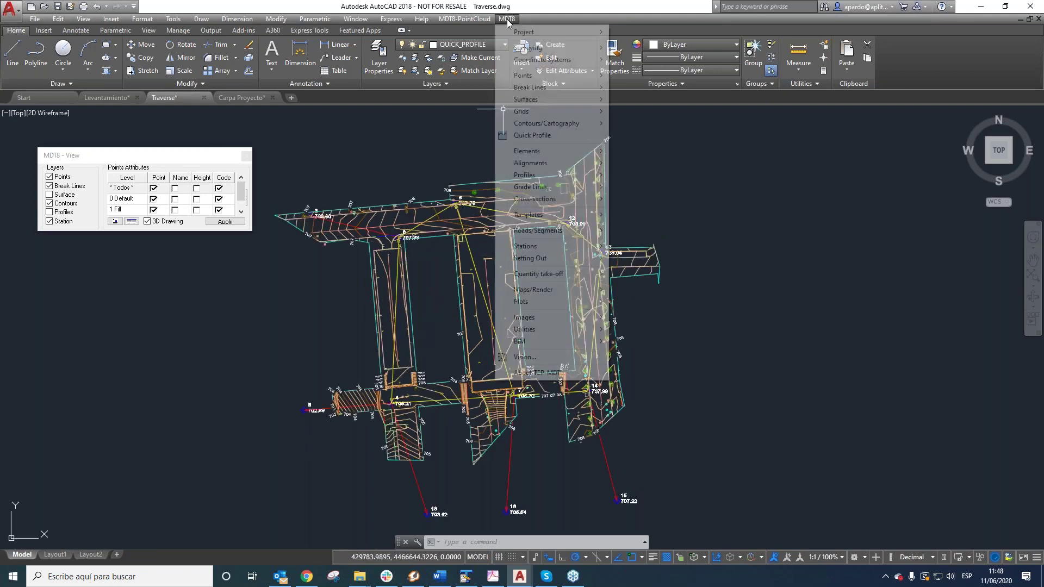
mouse_move(530, 60)
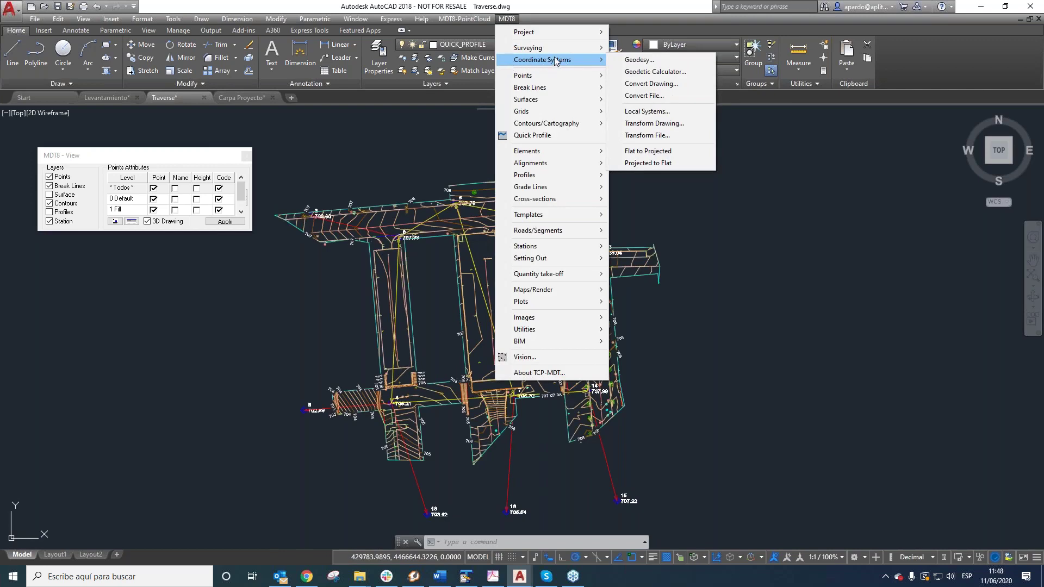
left_click(641, 60)
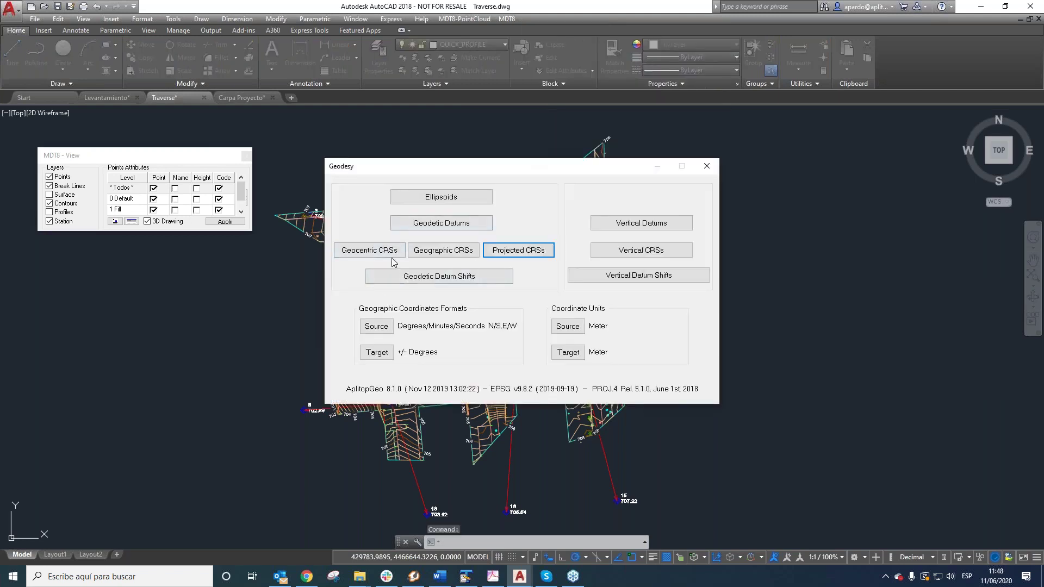
left_click(441, 223)
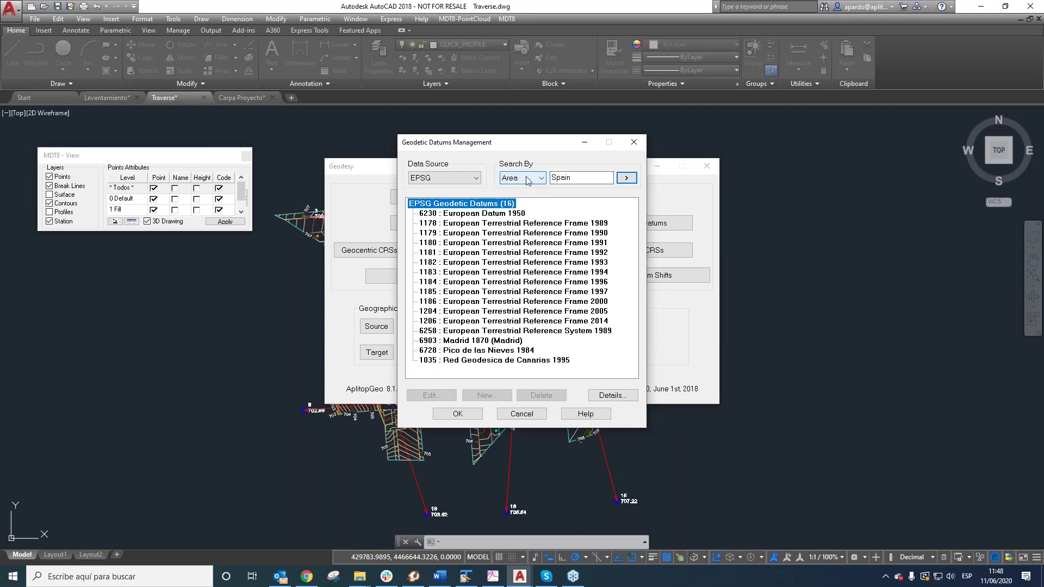
left_click(520, 414)
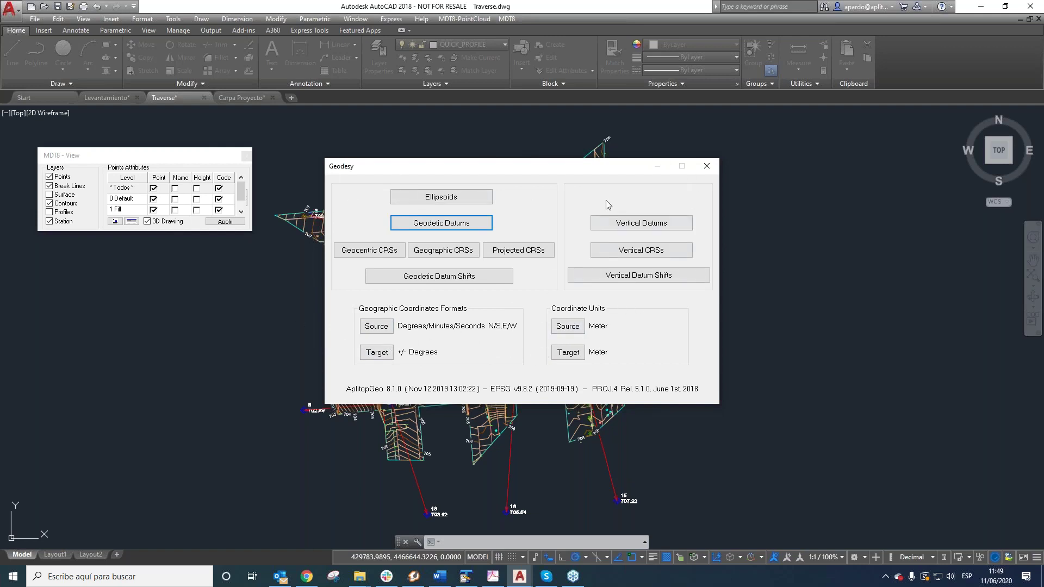
Close Geodesy and set Convert Drawing's source to favourite ED50-UTM 30_EGM2008-REDNAP (23030, shift 15932)
left_click(707, 166)
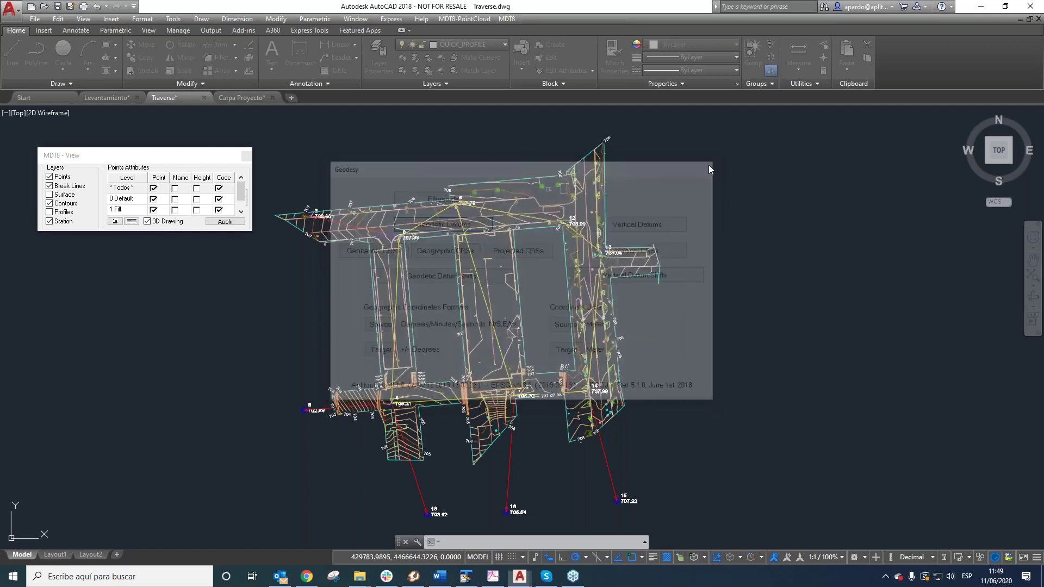
left_click(506, 19)
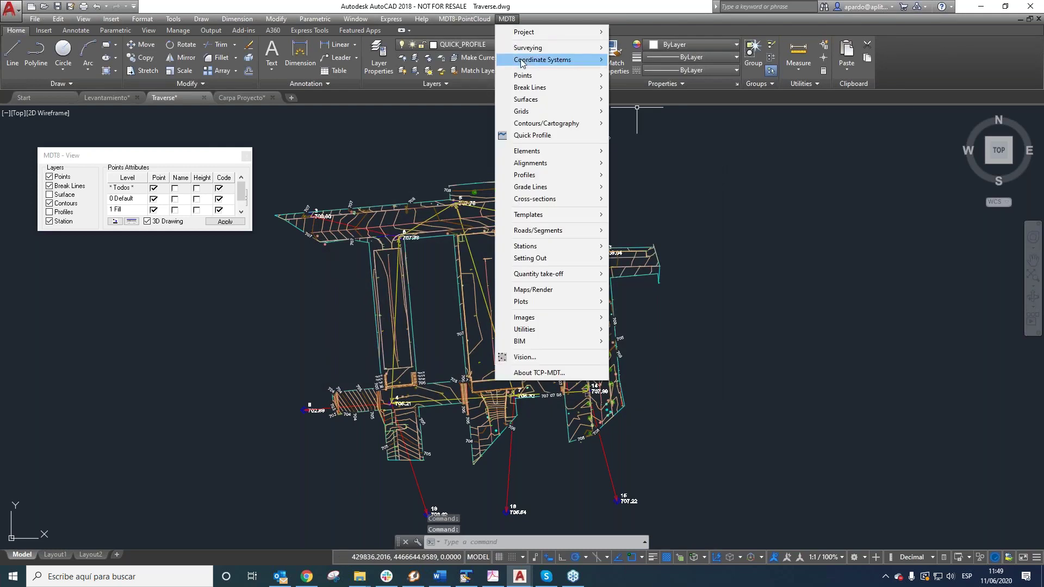
mouse_move(571, 61)
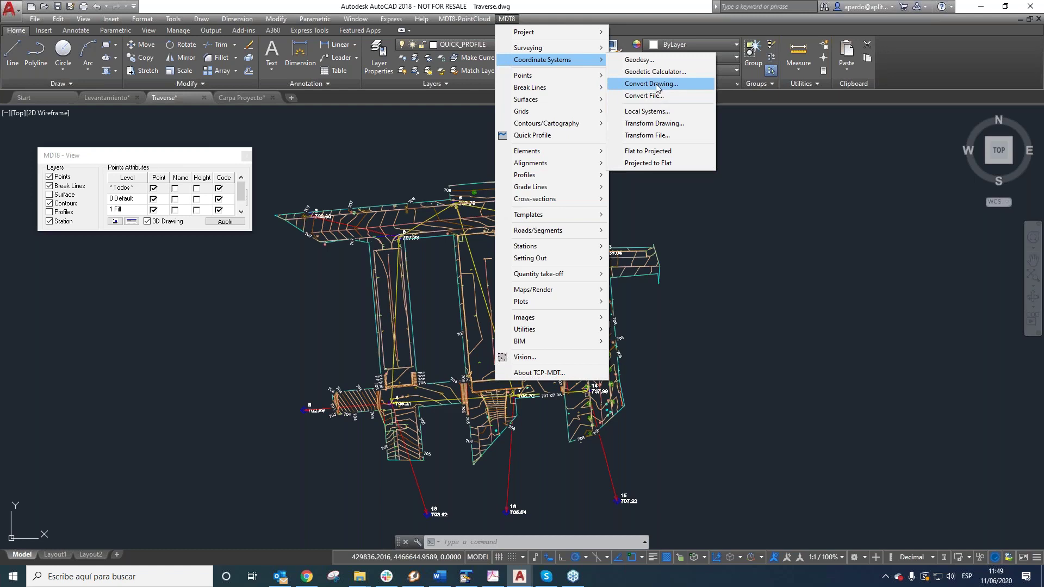
left_click(657, 85)
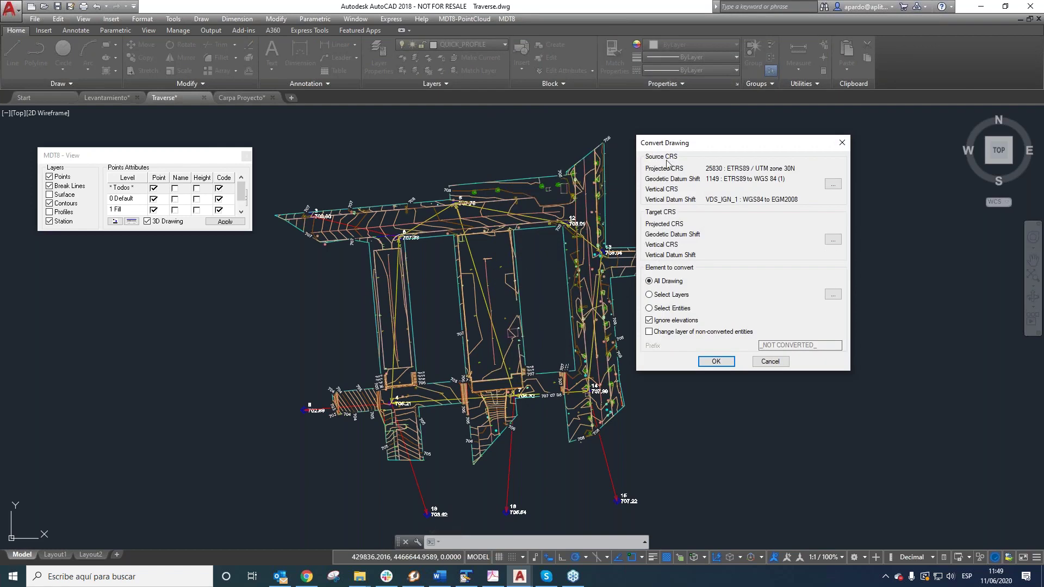
left_click(832, 183)
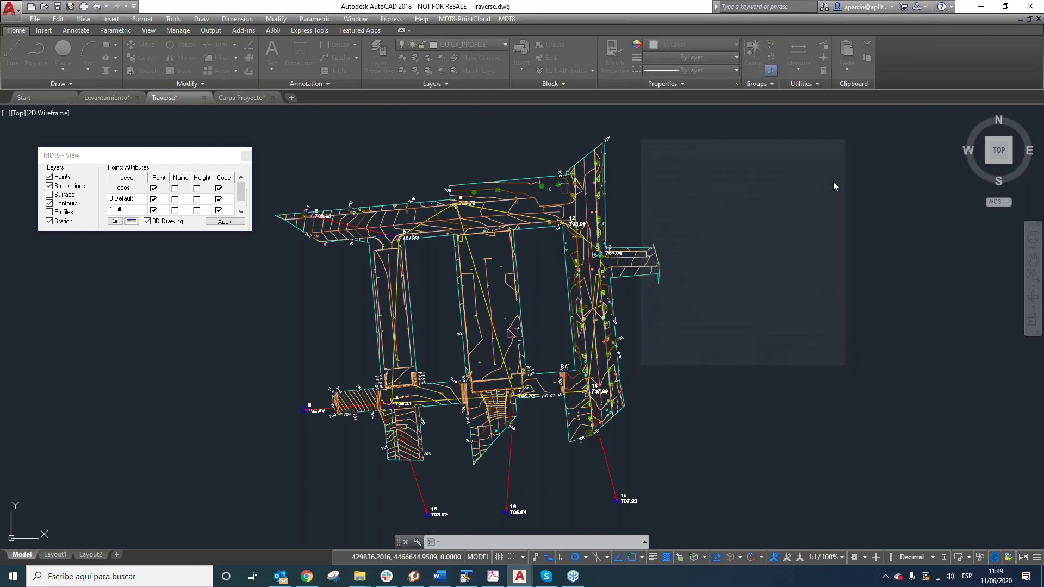
left_click(559, 258)
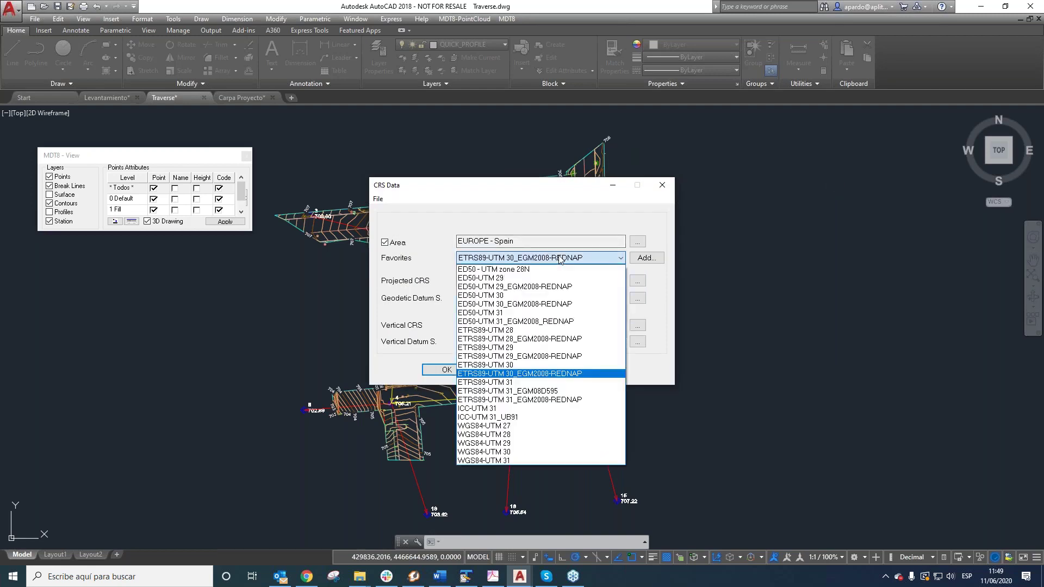
left_click(508, 305)
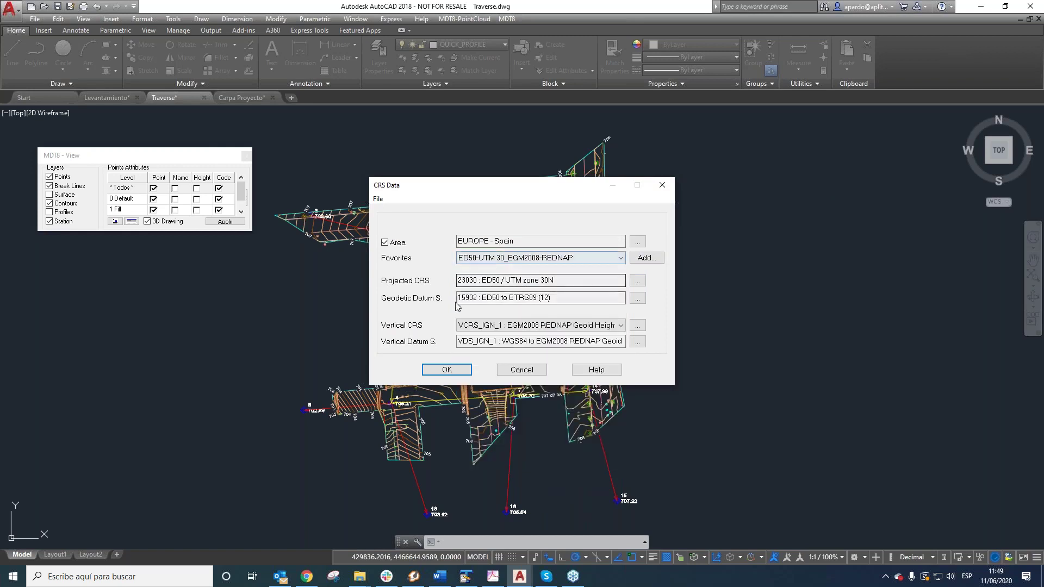
left_click(447, 369)
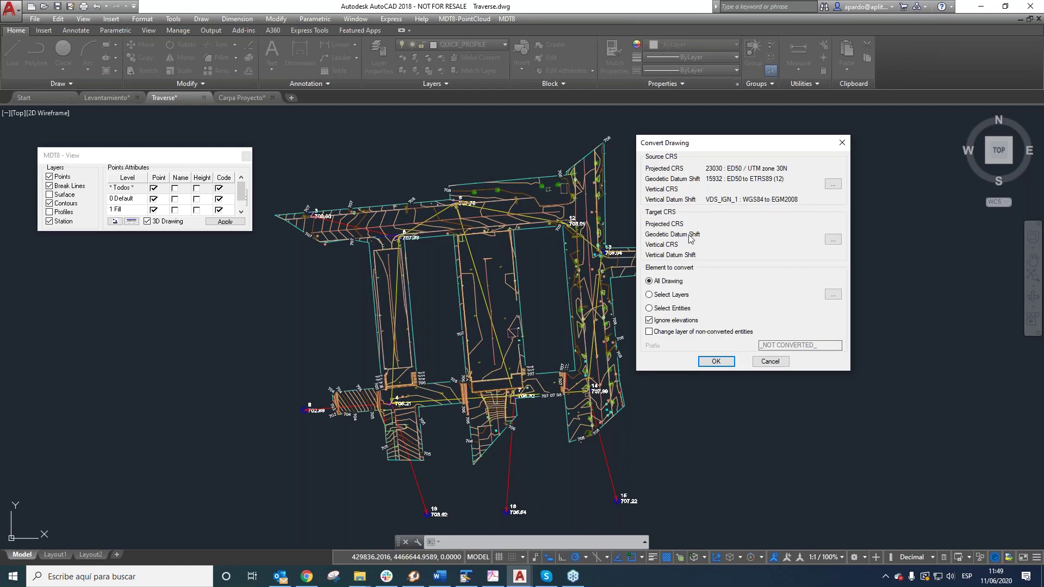
Set target ETRS89-UTM 30_EGM2008-REDNAP (25830) and convert the whole drawing, 3409 entities
left_click(832, 240)
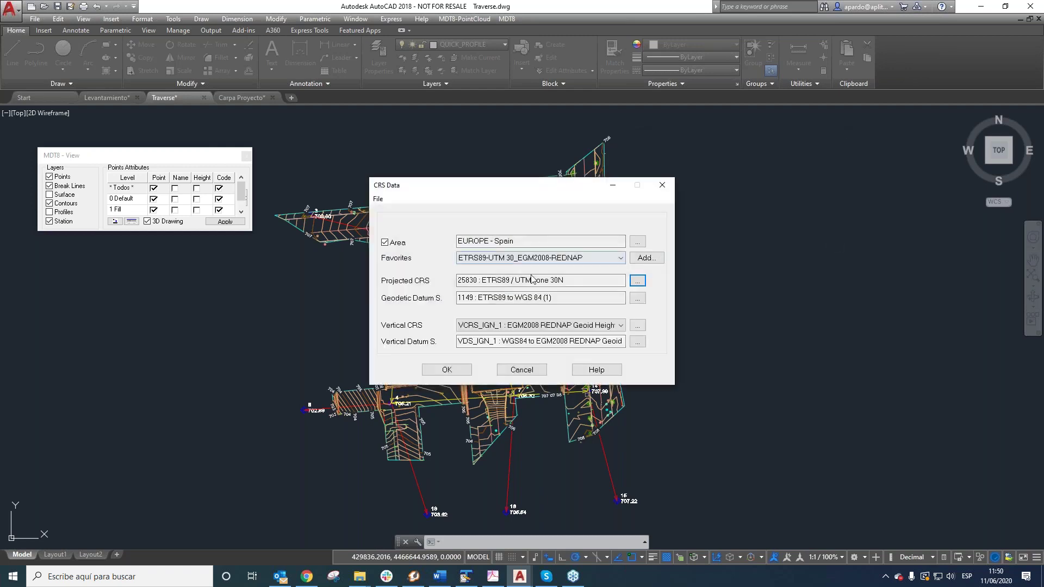
left_click(584, 257)
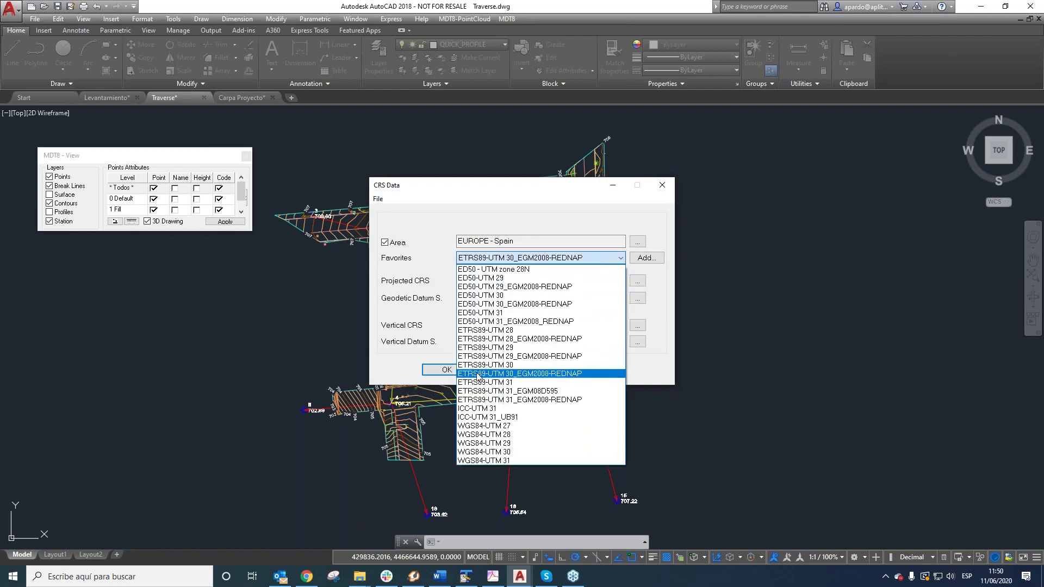
left_click(478, 373)
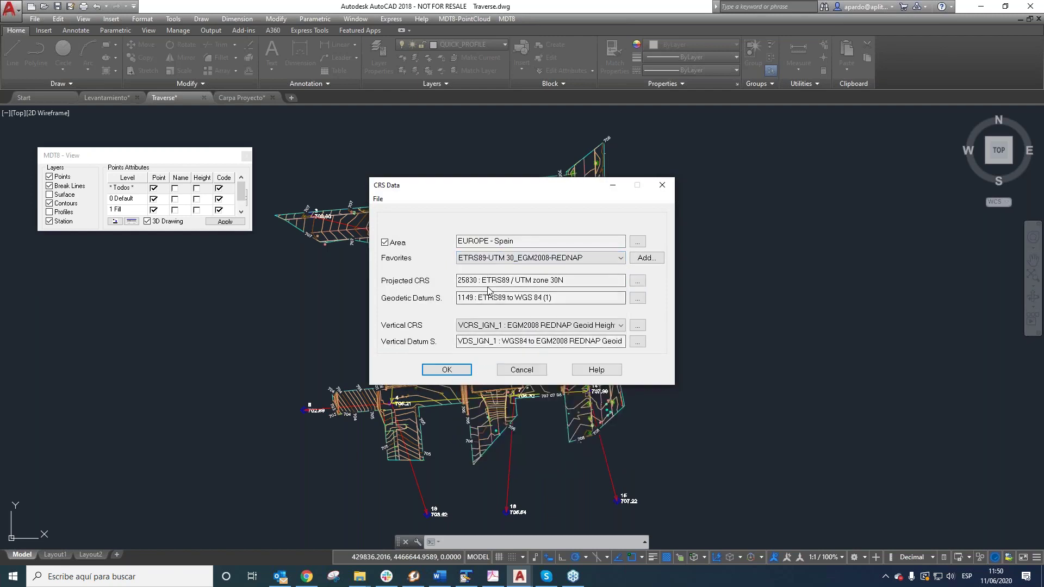
left_click(447, 370)
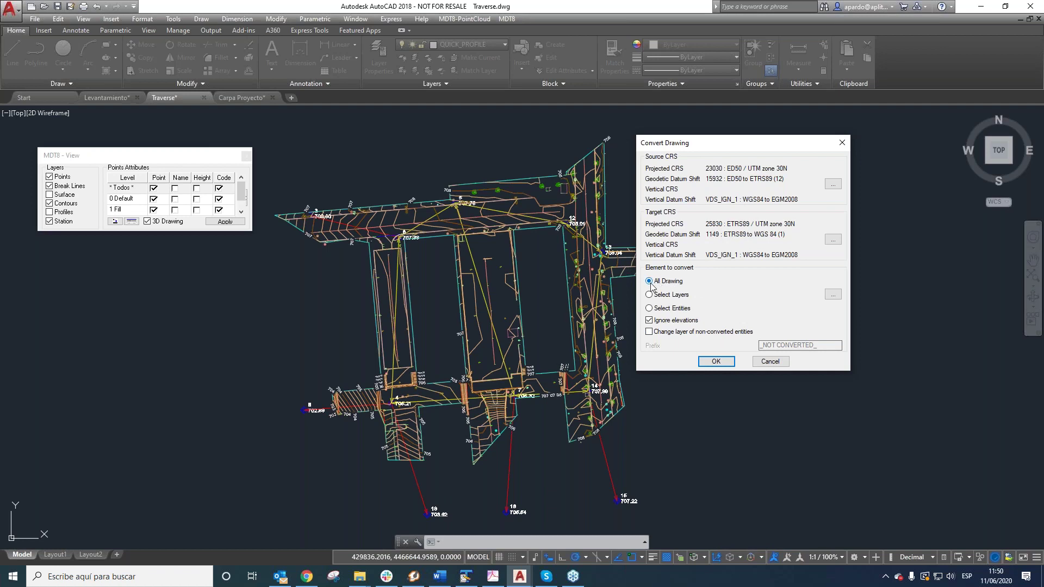
left_click(722, 362)
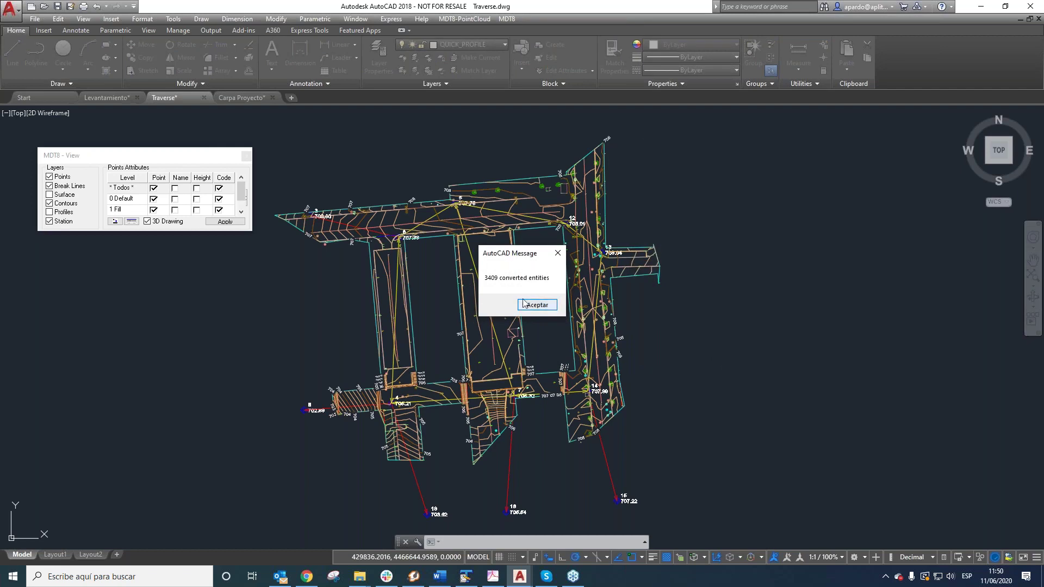
Dismiss the 3409-entity conversion report and zoom around the converted ETRS89 drawing
left_click(537, 306)
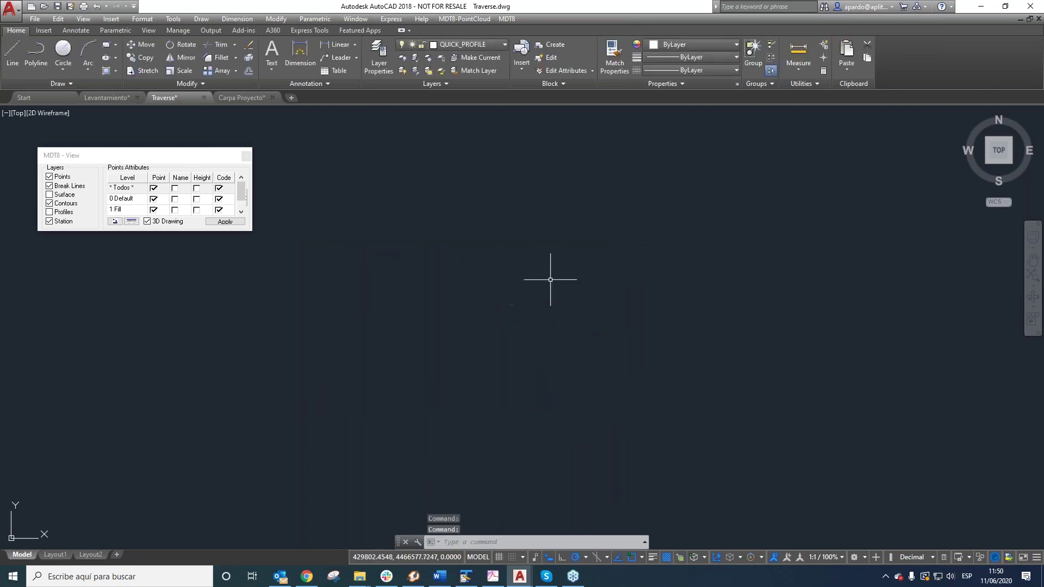
scroll(509, 324, "up", 6)
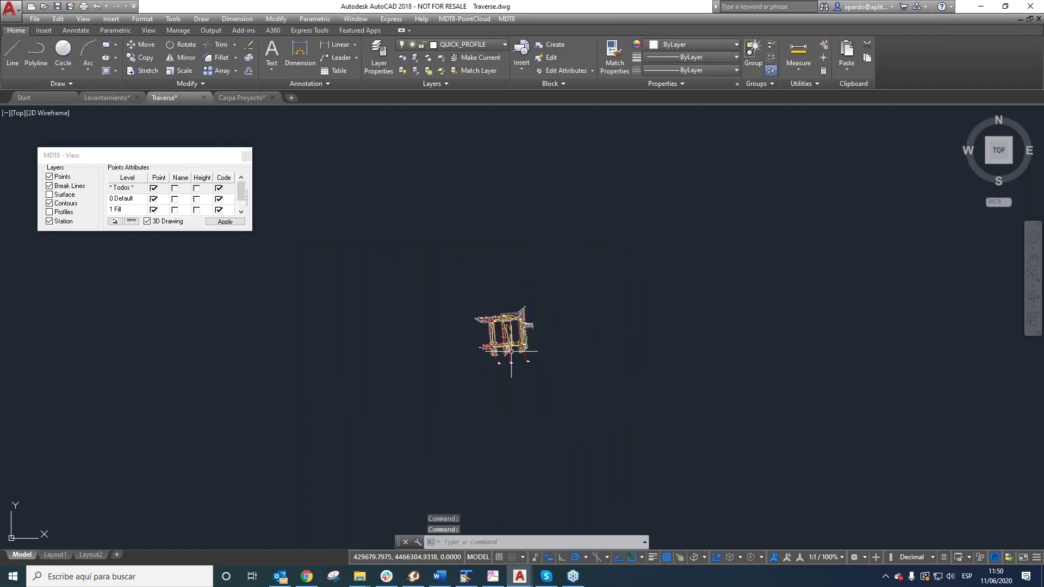
scroll(481, 305, "down", 4)
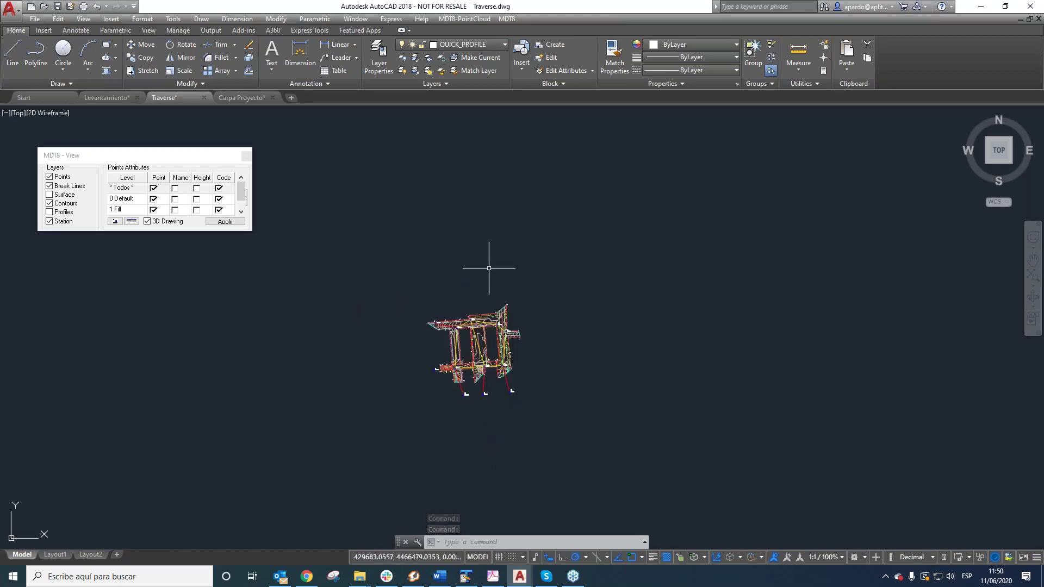
scroll(489, 273, "up", 2)
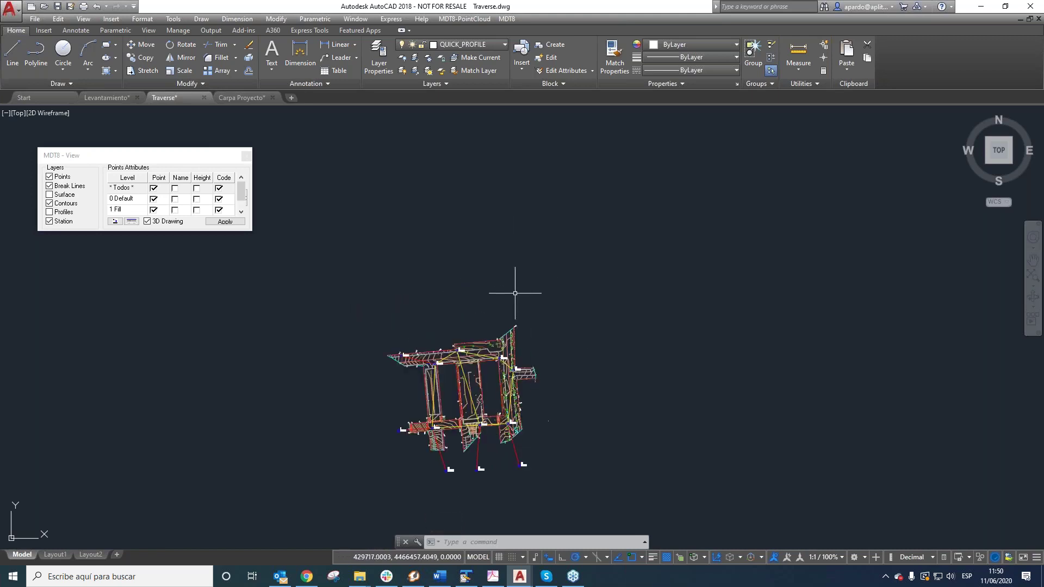
scroll(505, 392, "up", 2)
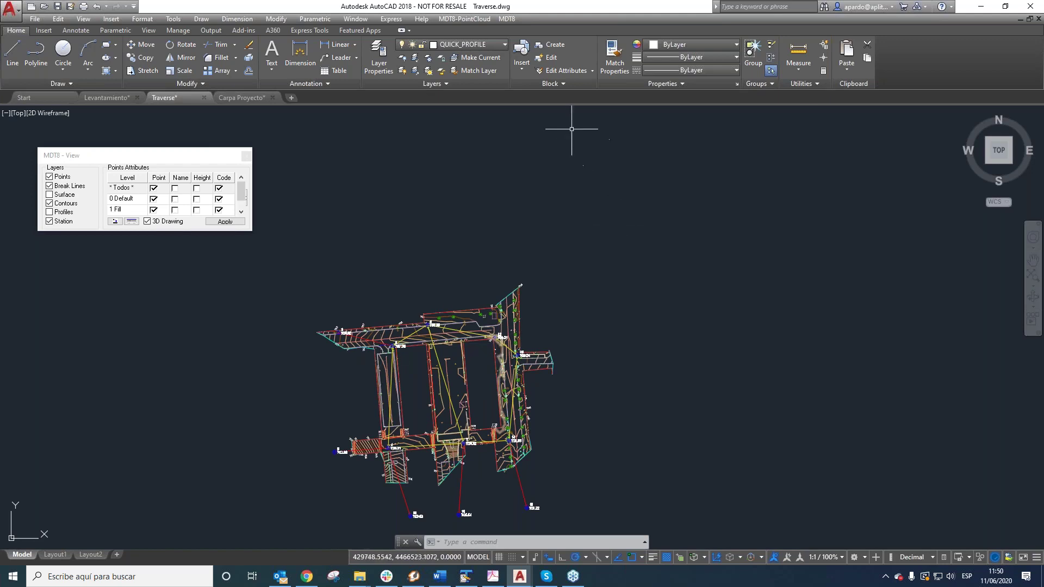
left_click(509, 19)
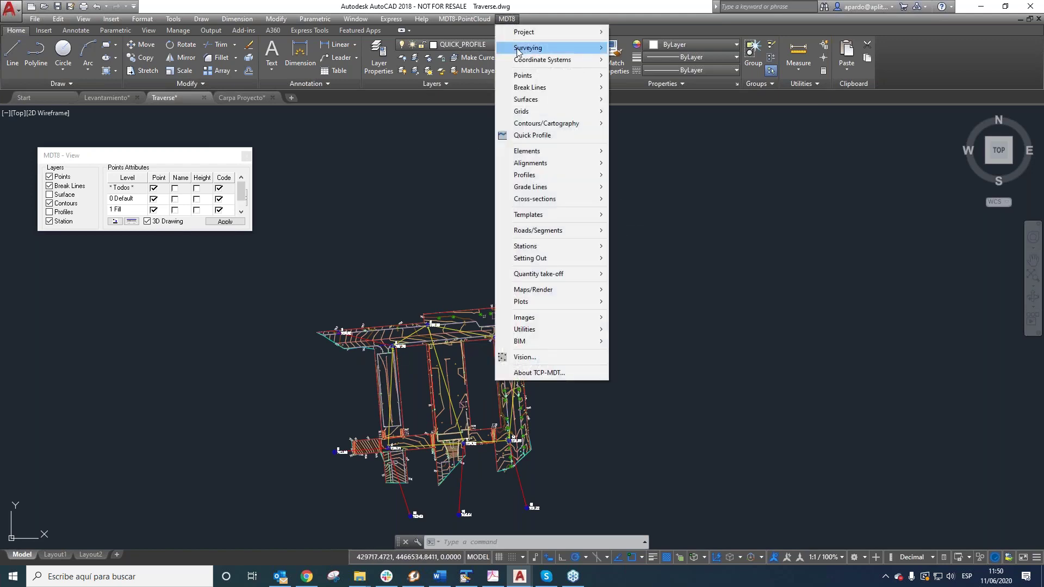
Redraw the stations with Stations Calculation, accepting the surveying configuration unchanged
mouse_move(576, 48)
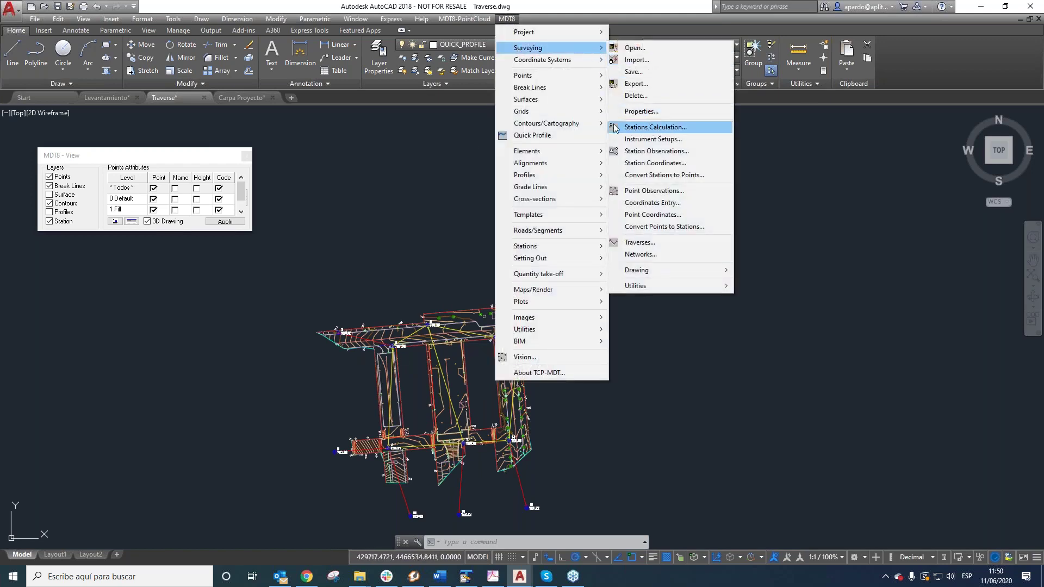
left_click(674, 128)
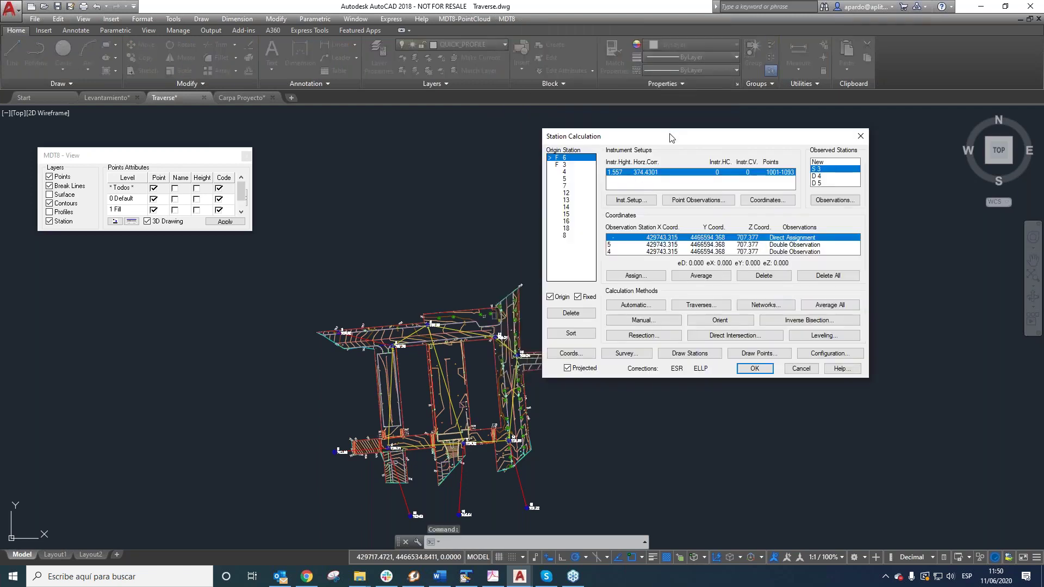
left_click_drag(715, 114, 736, 100)
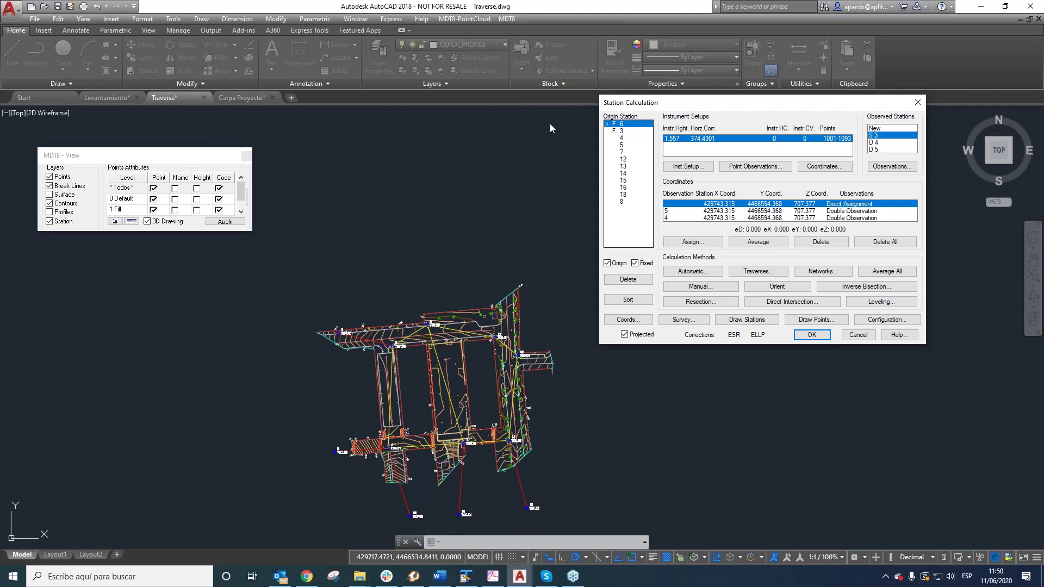
left_click(887, 319)
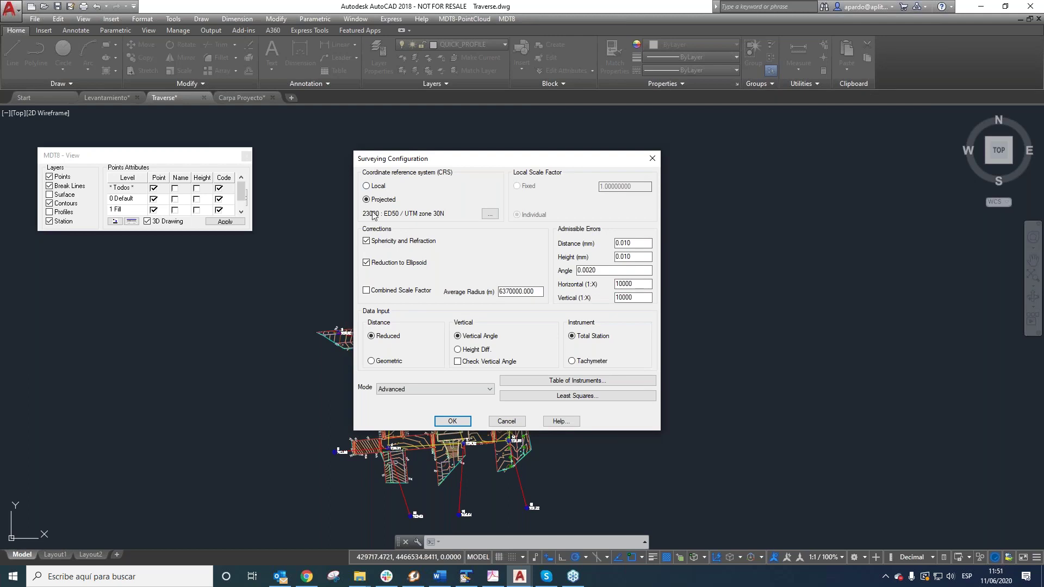
left_click(451, 421)
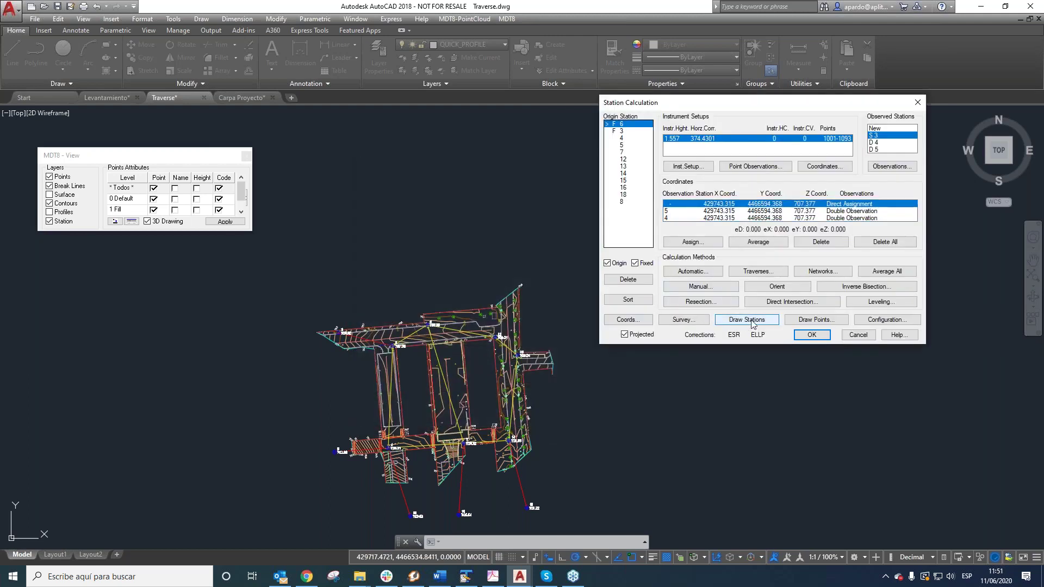
left_click(752, 321)
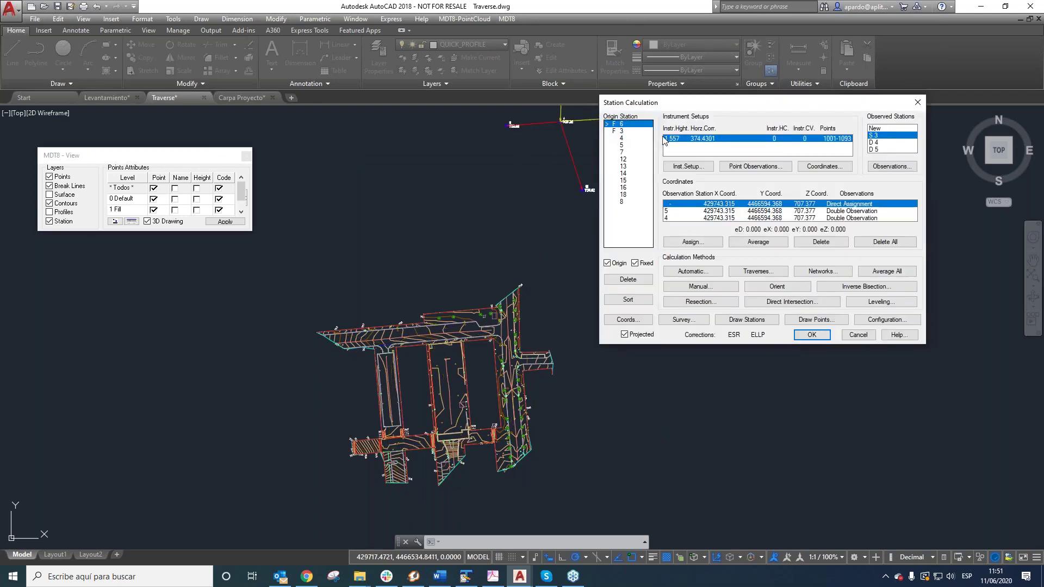
left_click_drag(701, 108, 776, 127)
left_click(886, 352)
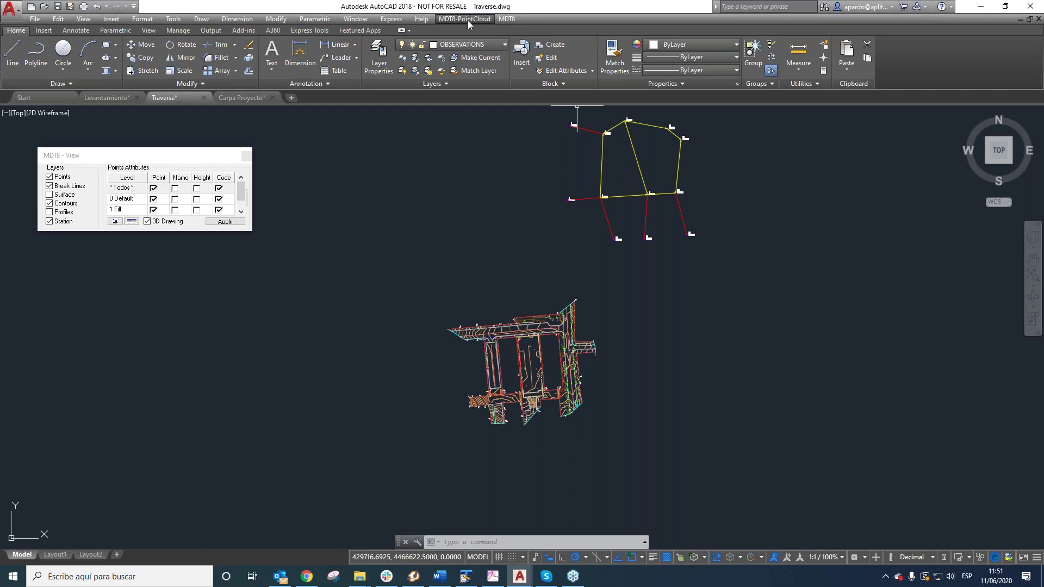
left_click(506, 19)
mouse_move(545, 61)
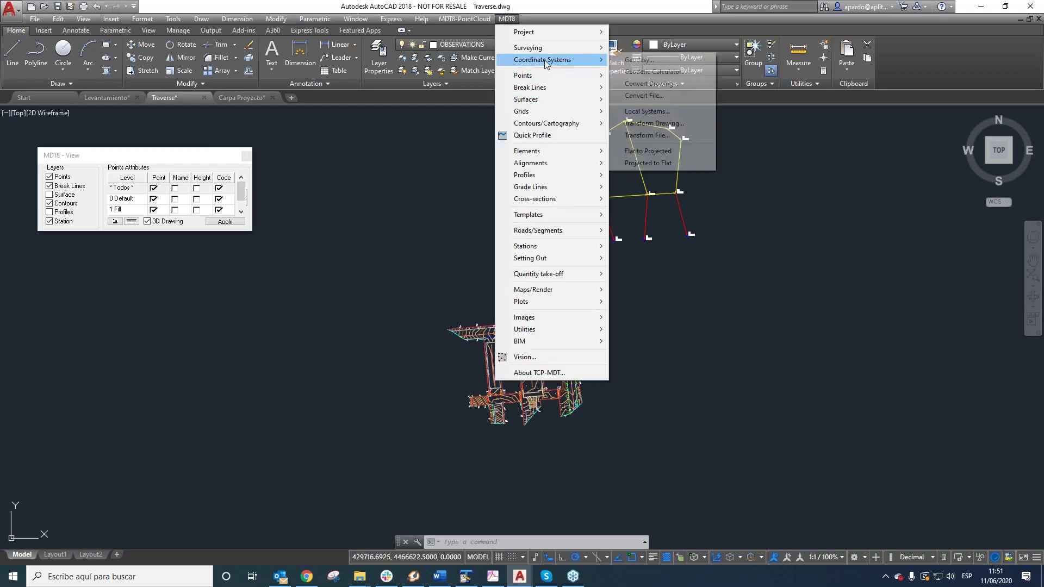
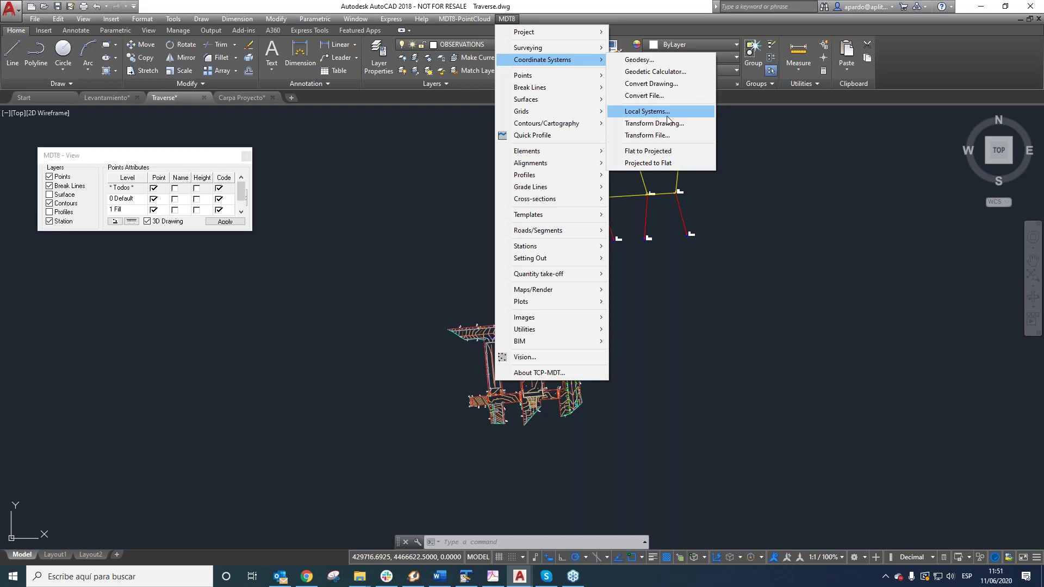
Close the Coordinate Systems menu and look over the Carpa Proyecto drawing
left_click(449, 188)
left_click(396, 138)
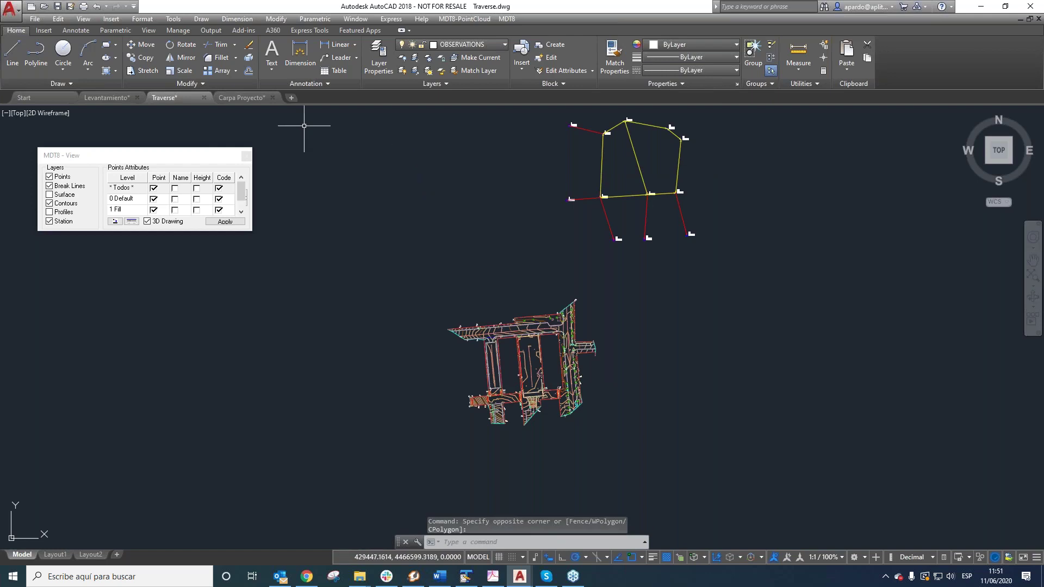
left_click(239, 98)
scroll(437, 183, "down", 4)
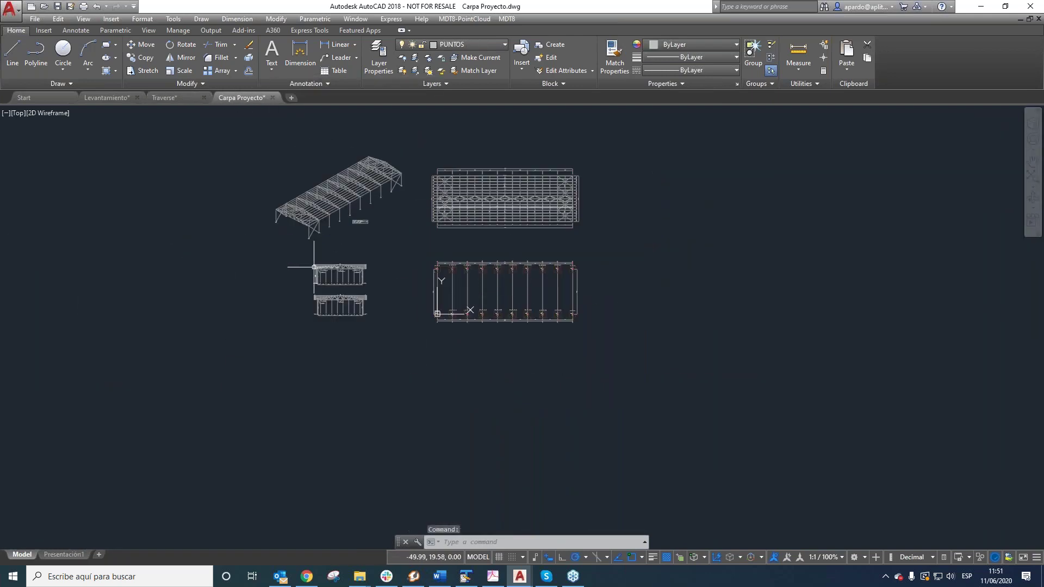
scroll(477, 238, "up", 4)
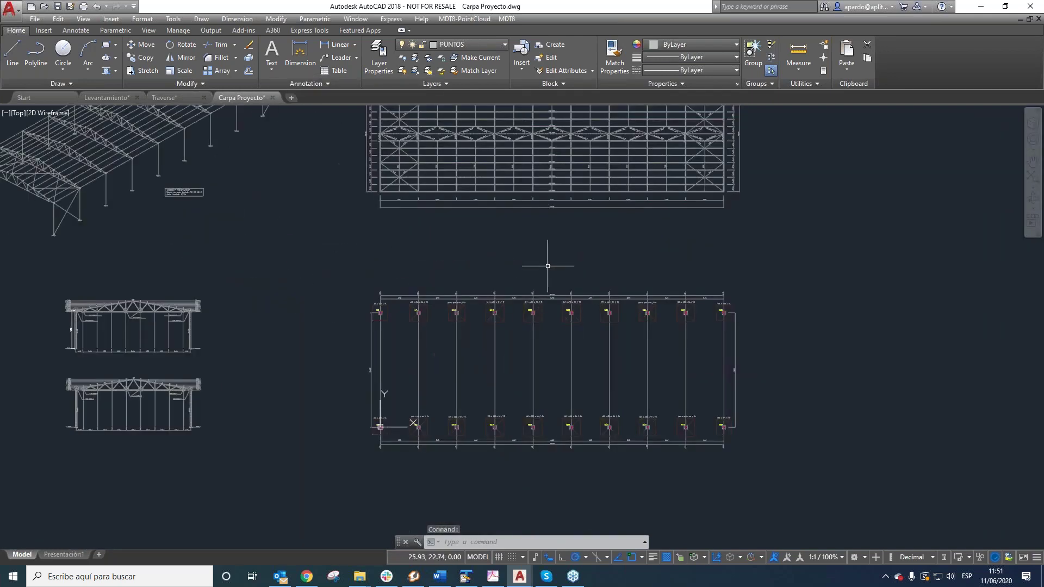
Compare the Levantamiento, Traverse and Carpa Proyecto drawings, finishing on Traverse
left_click(118, 98)
left_click(164, 97)
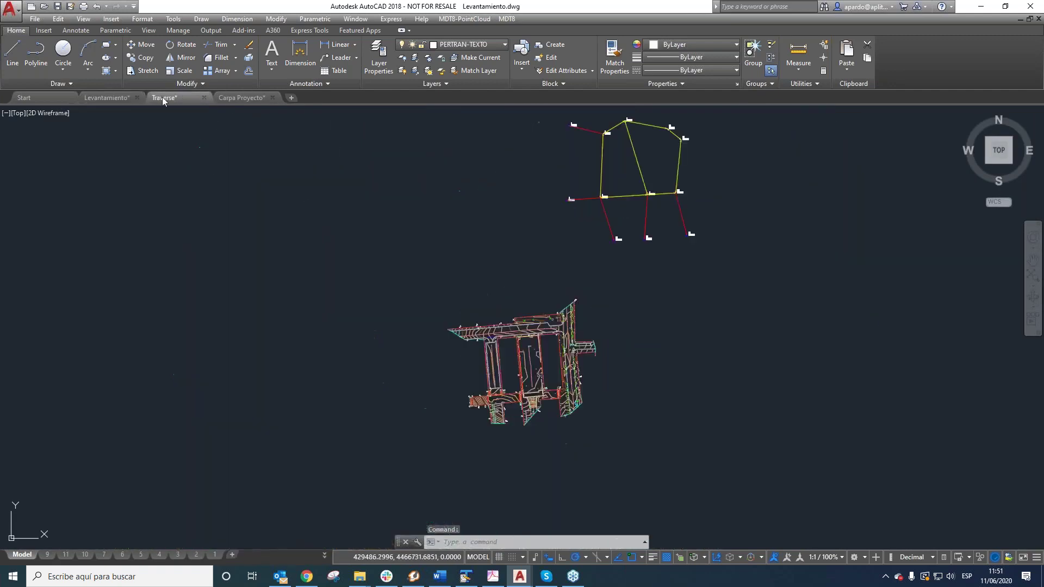
scroll(534, 354, "up", 4)
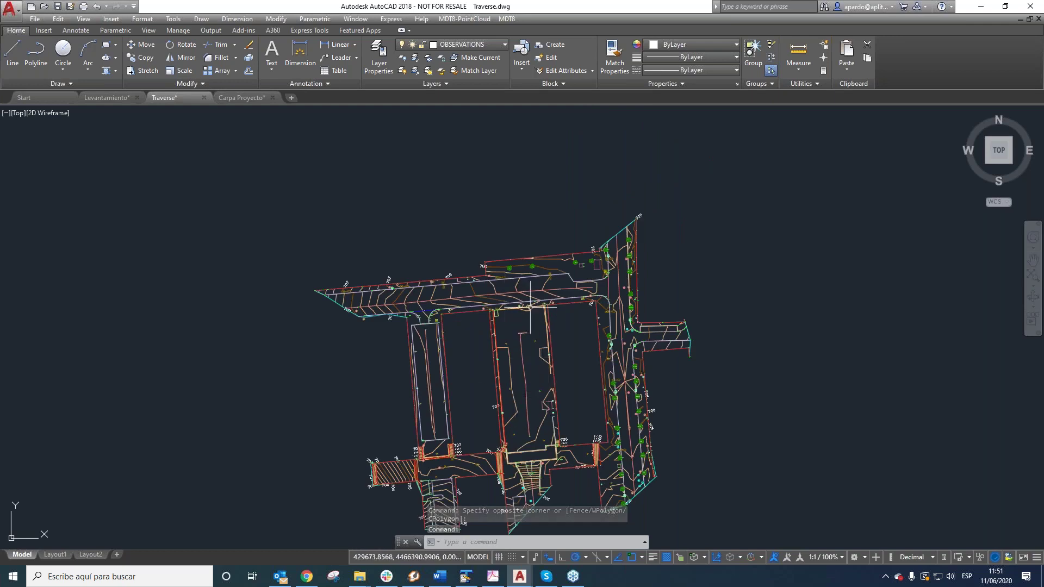
left_click(242, 98)
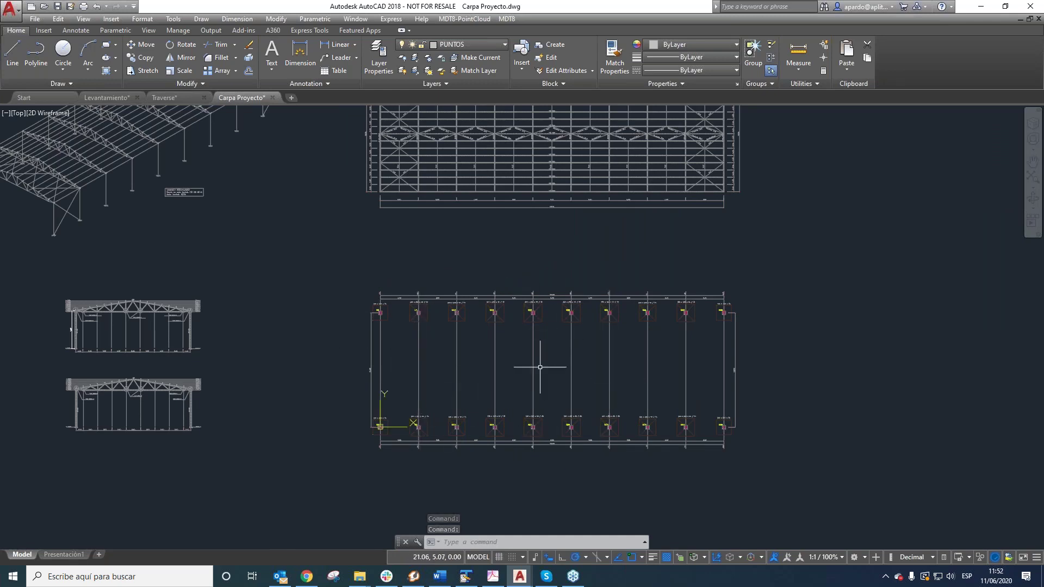
left_click(168, 97)
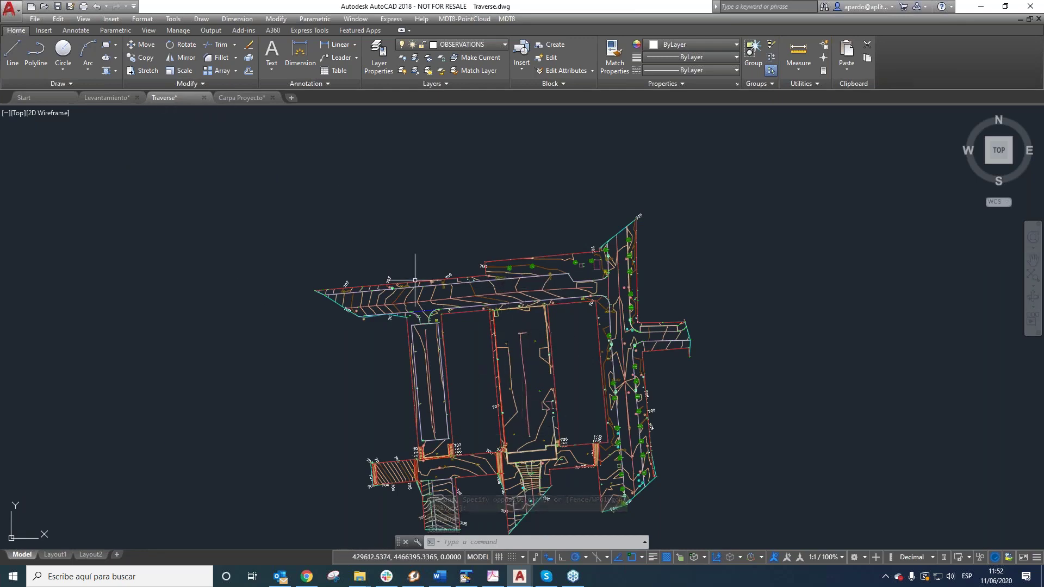
Attach Carpa ETRS89.dwg as an external reference through the XREF palette
type("x")
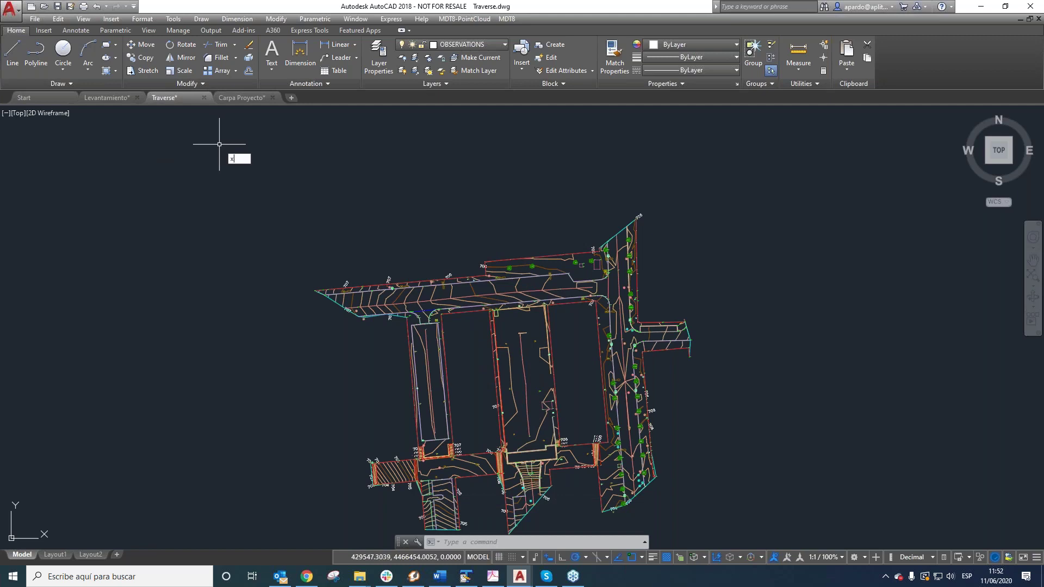
key("Return")
right_click(68, 150)
left_click(104, 183)
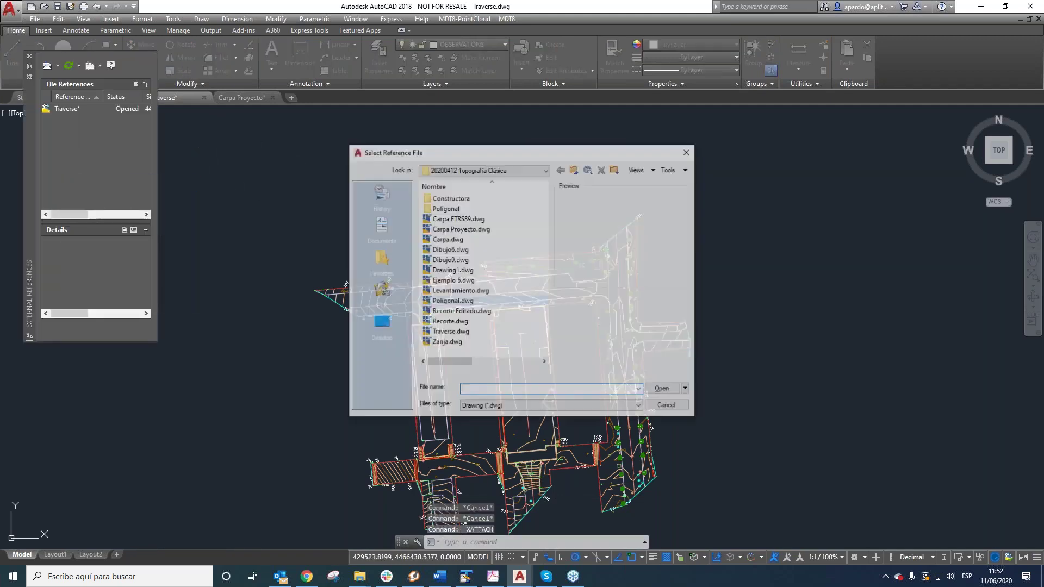
left_click(457, 217)
left_click(663, 389)
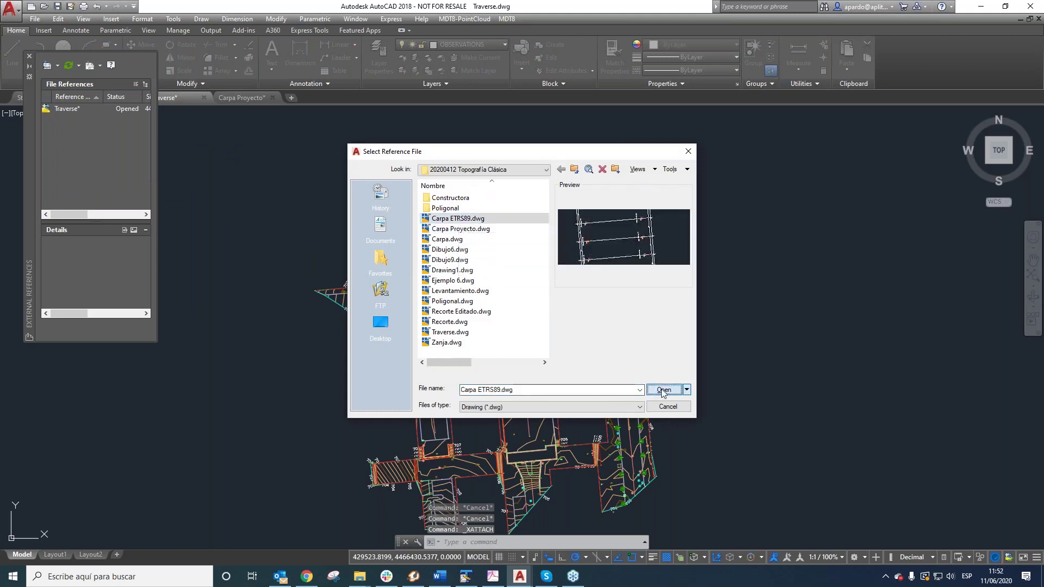
left_click(561, 391)
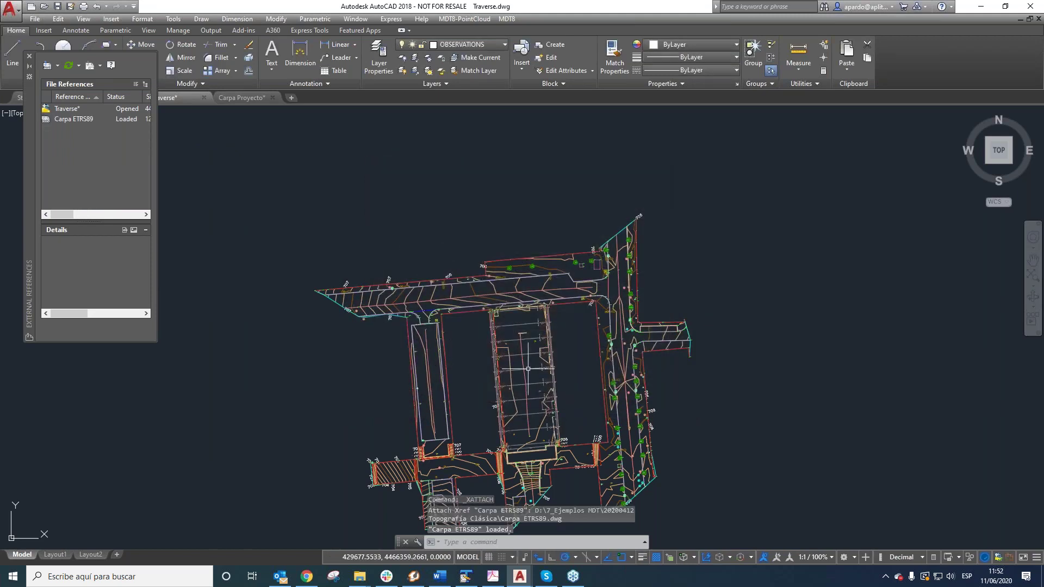
left_click(30, 56)
Select the attached Carpa ETRS89 reference over the survey, then cancel the selection
scroll(543, 383, "up", 5)
left_click(487, 303)
left_click(487, 303)
scroll(459, 279, "down", 4)
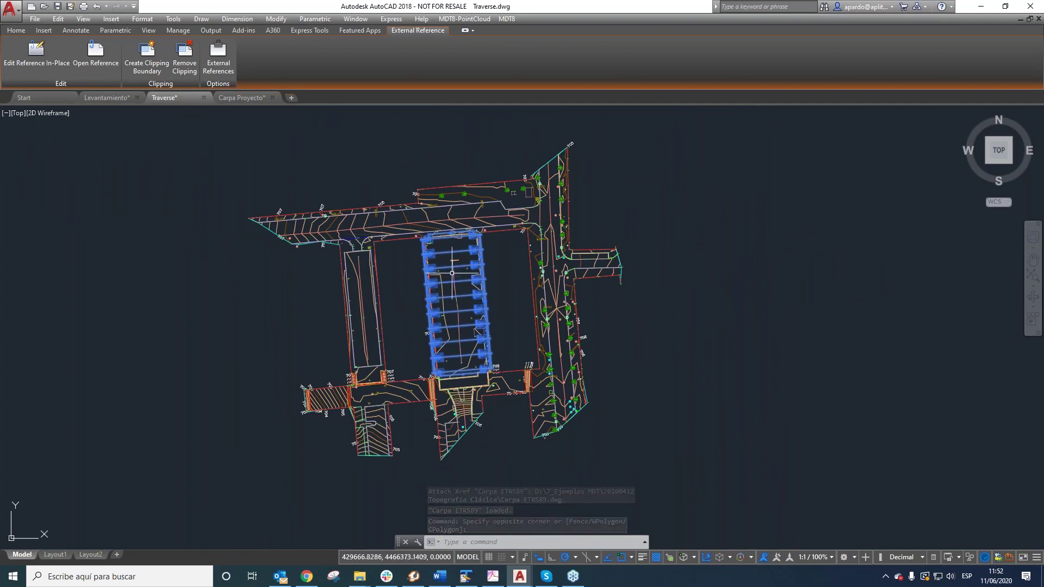
scroll(456, 272, "up", 2)
key("Escape")
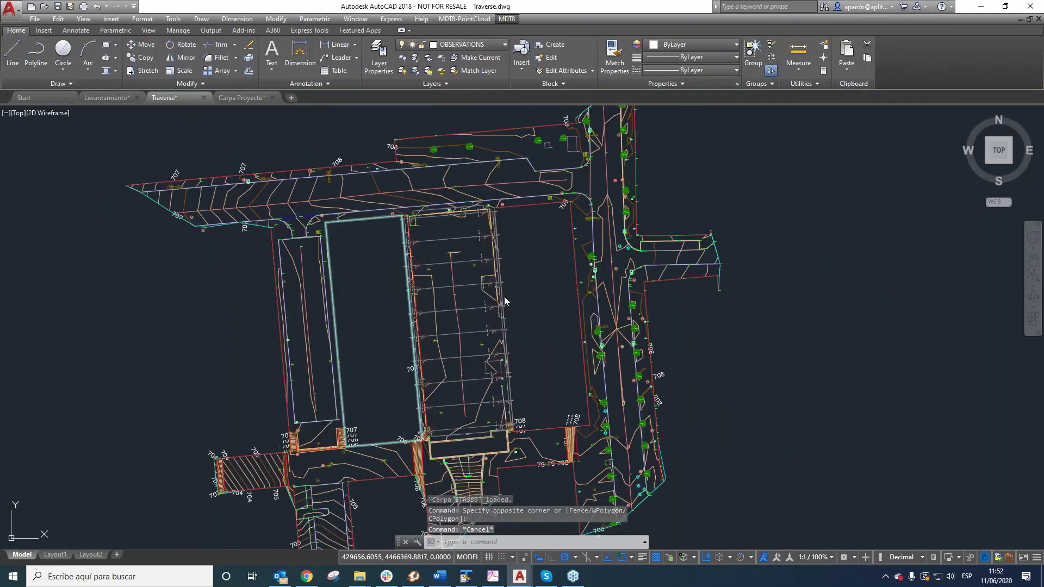
Switch to Carpa Proyecto, zoom to column N3, and bring up the MDT8 Points commands
left_click(240, 97)
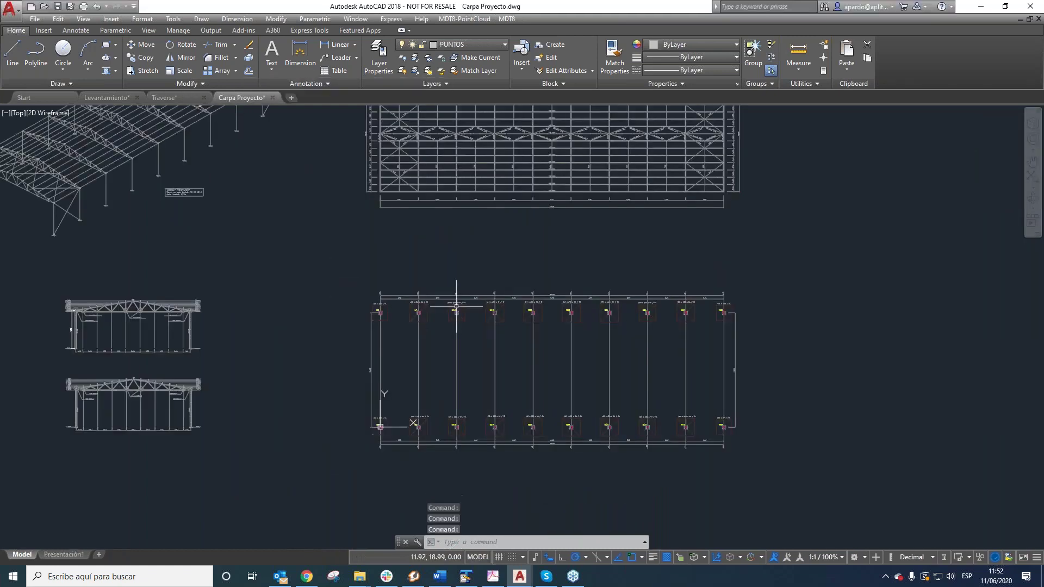
scroll(592, 334, "up", 2)
scroll(249, 299, "down", 2)
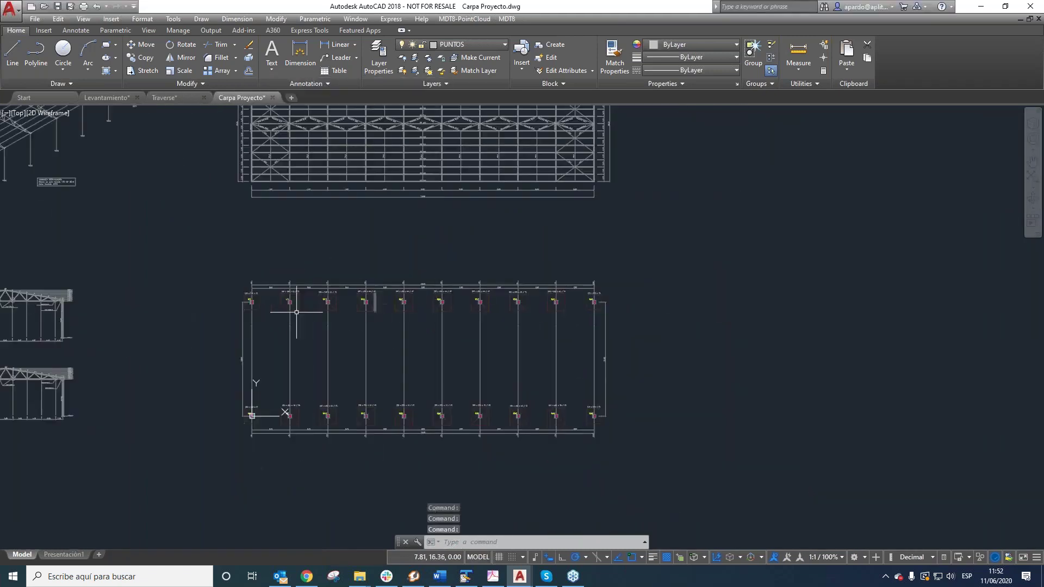
scroll(268, 309, "up", 4)
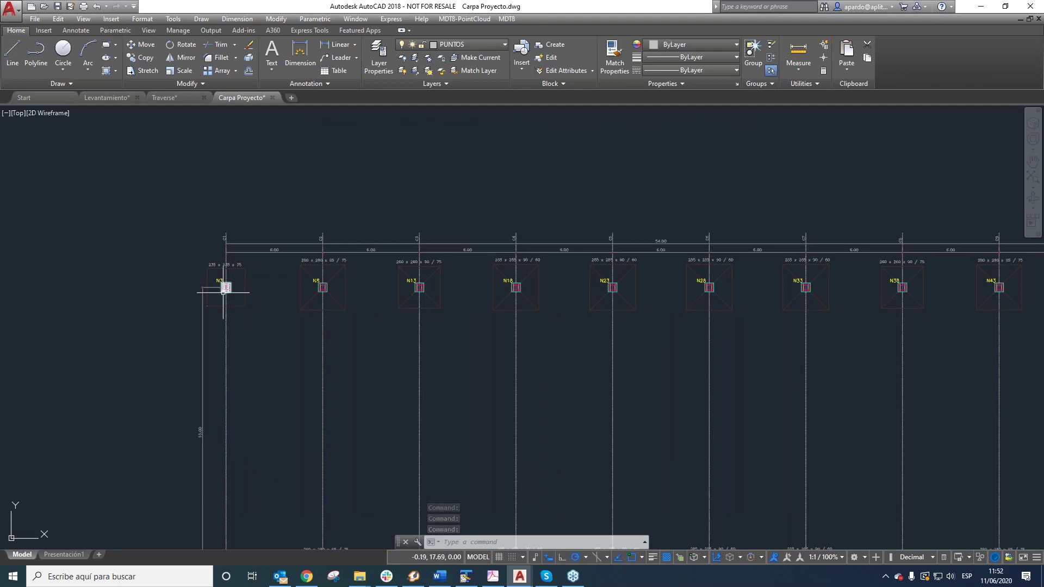
scroll(214, 292, "up", 4)
scroll(229, 292, "down", 8)
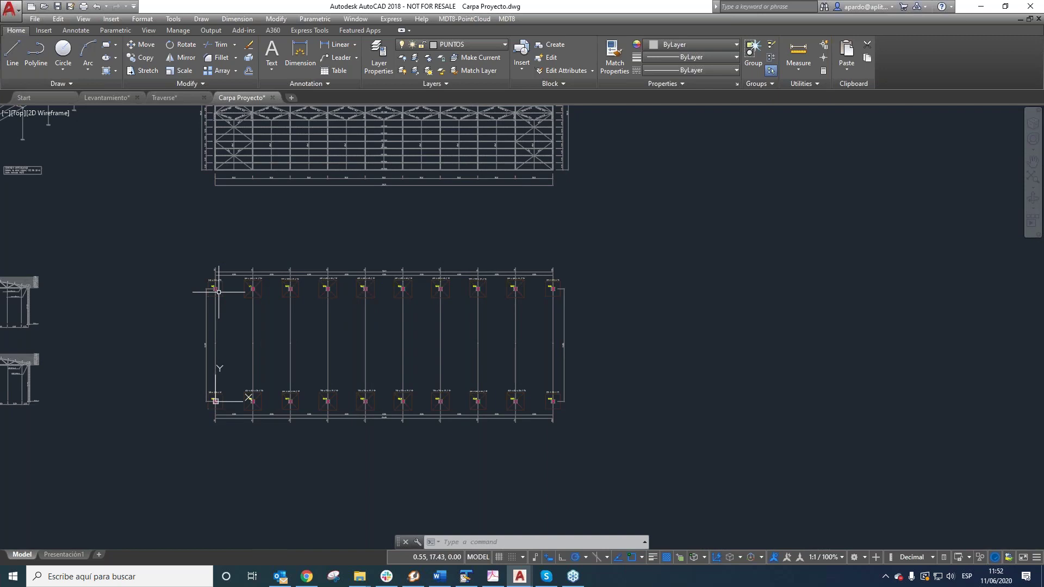
scroll(217, 304, "up", 4)
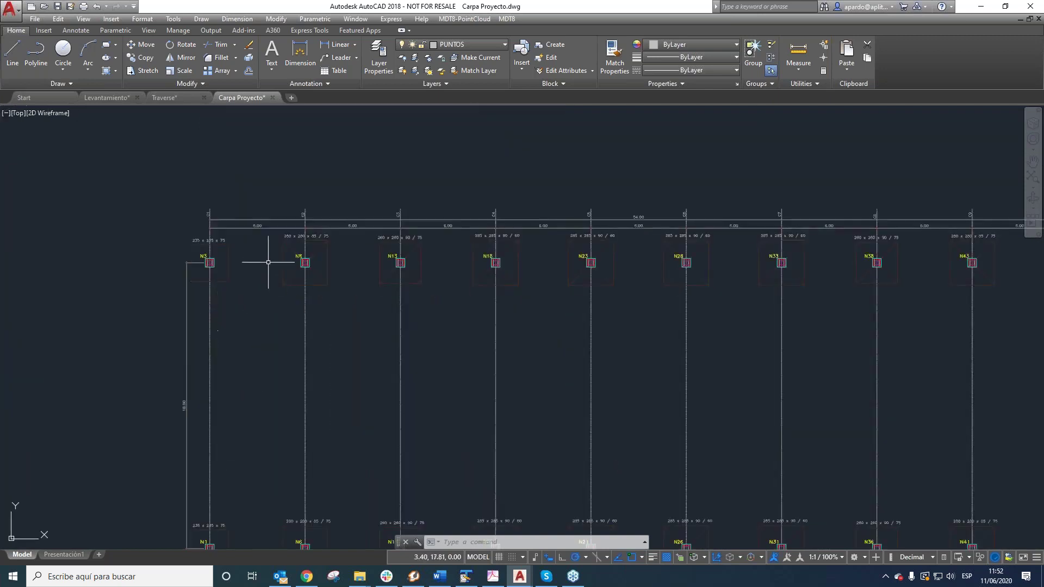
left_click(506, 19)
mouse_move(538, 77)
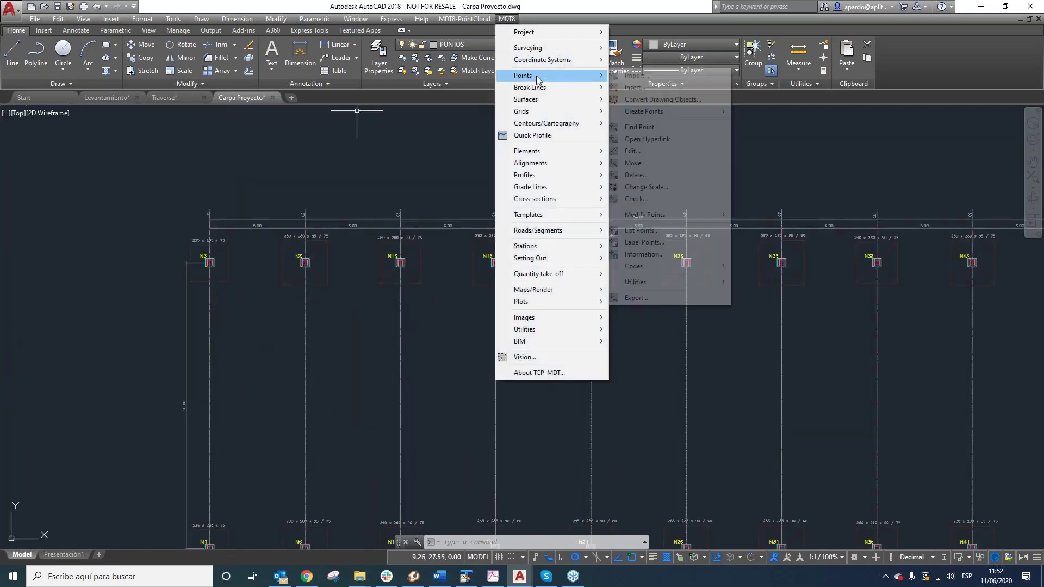
left_click(650, 100)
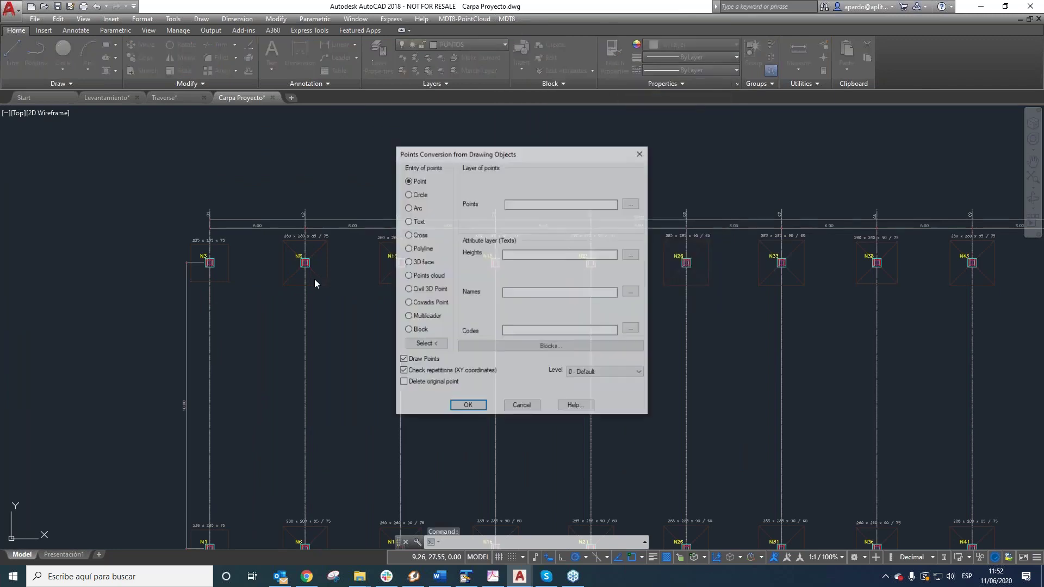
left_click(409, 330)
left_click(424, 344)
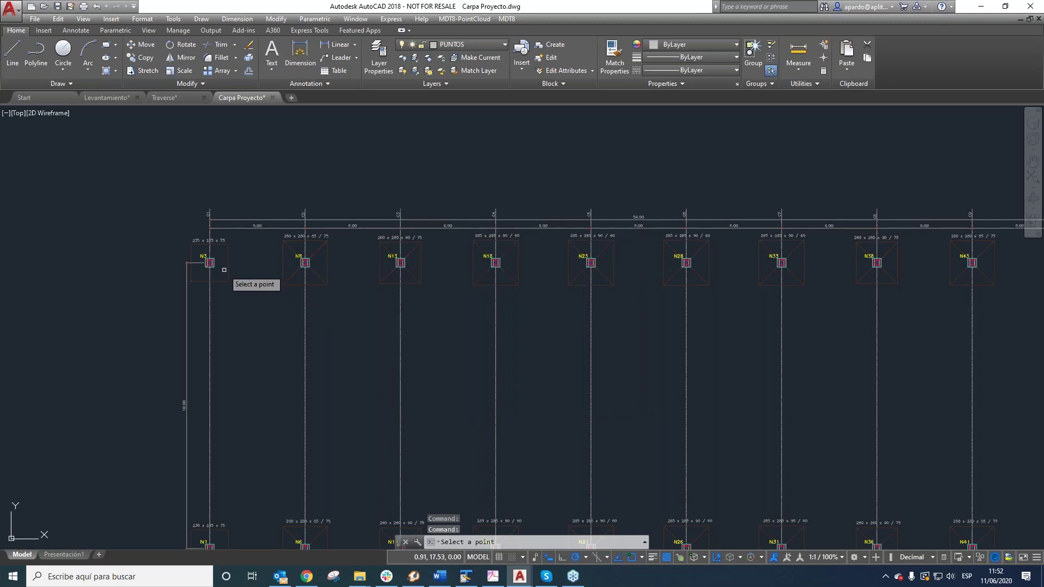
scroll(214, 265, "up", 2)
scroll(214, 265, "up", 2)
left_click(211, 264)
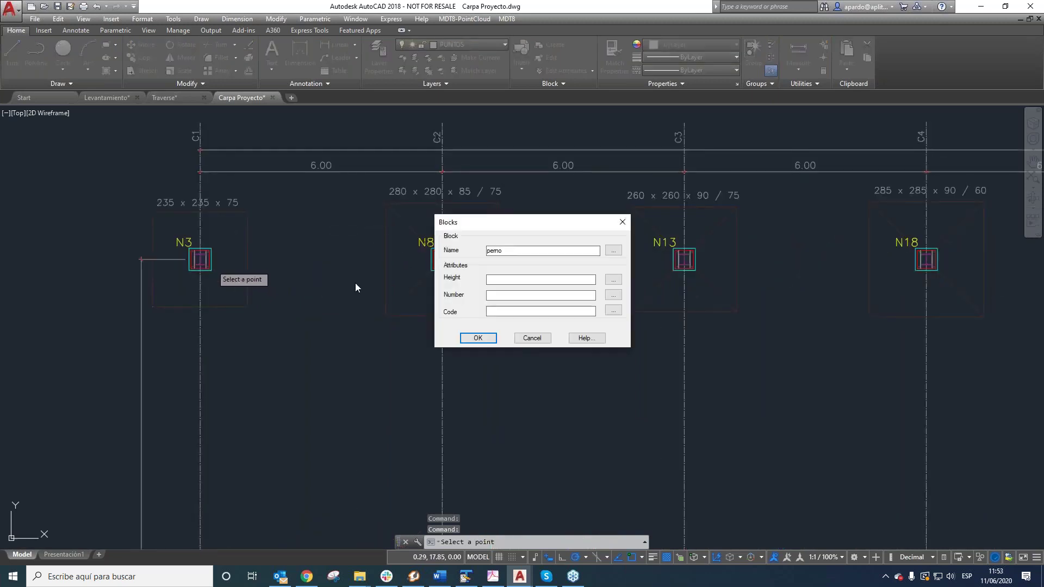
left_click(478, 338)
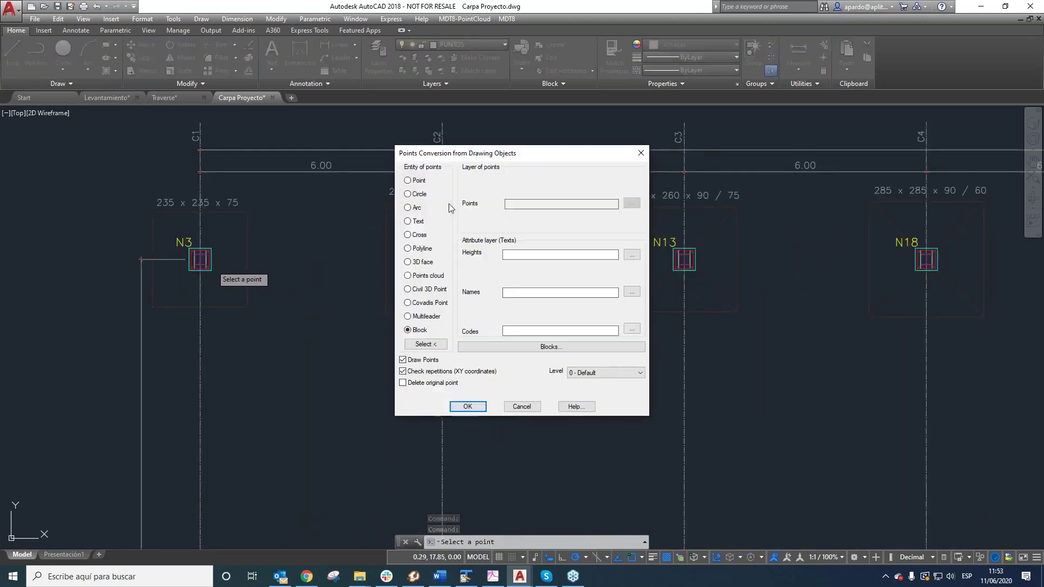
left_click_drag(499, 156, 389, 183)
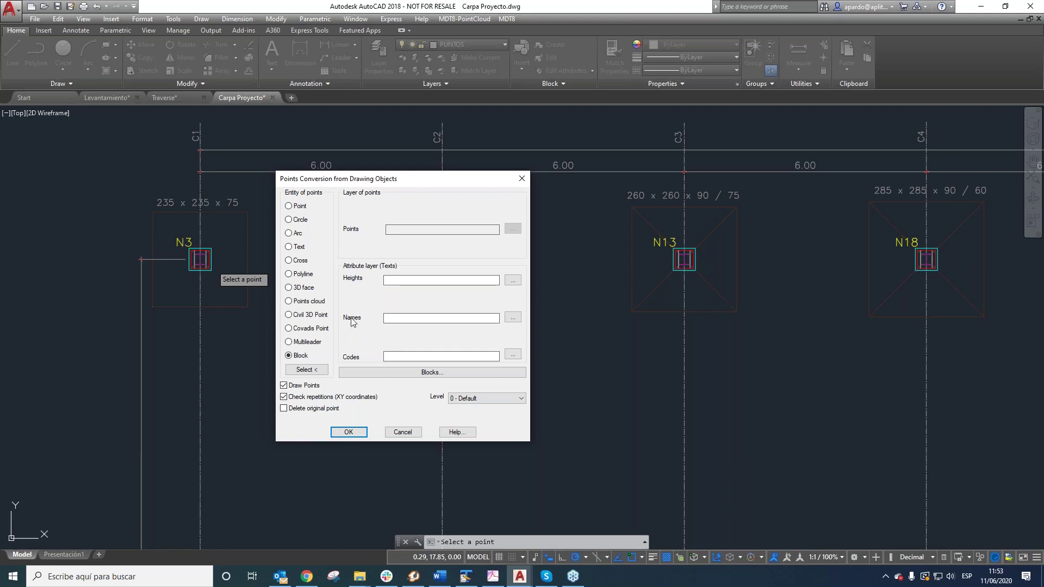
left_click(511, 322)
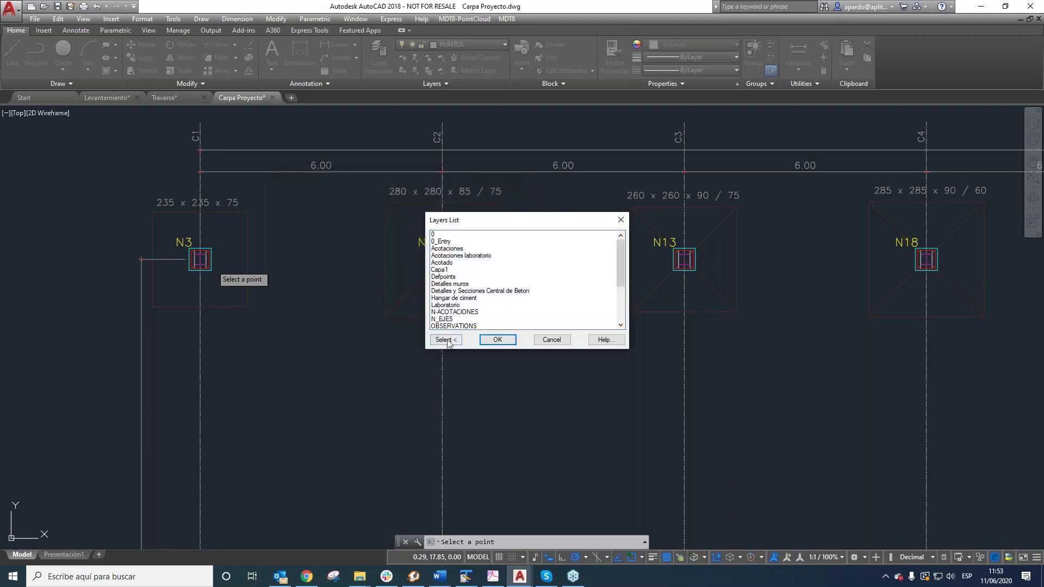
left_click(444, 340)
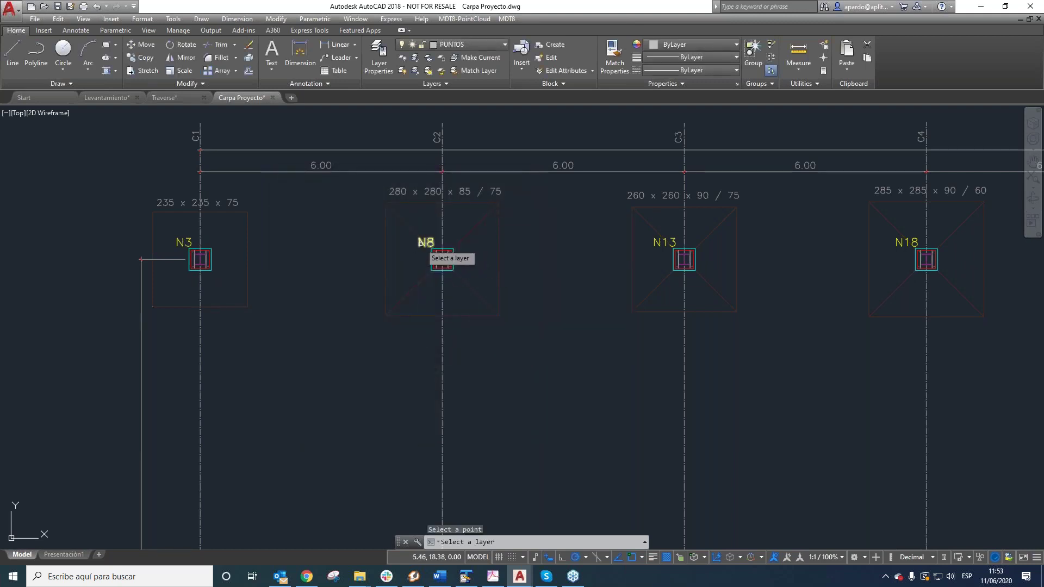
left_click(418, 260)
left_click(497, 341)
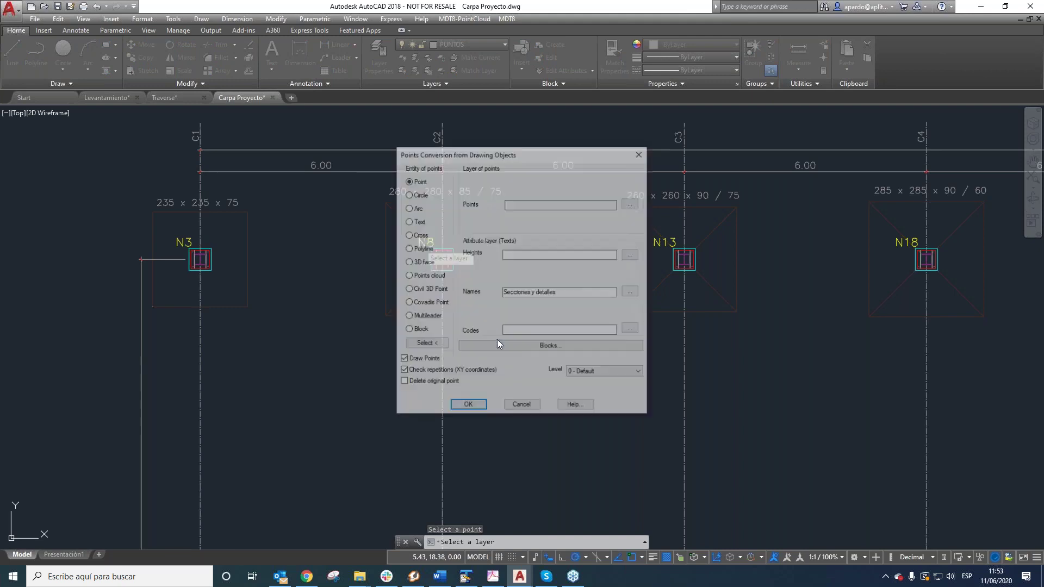
left_click(465, 406)
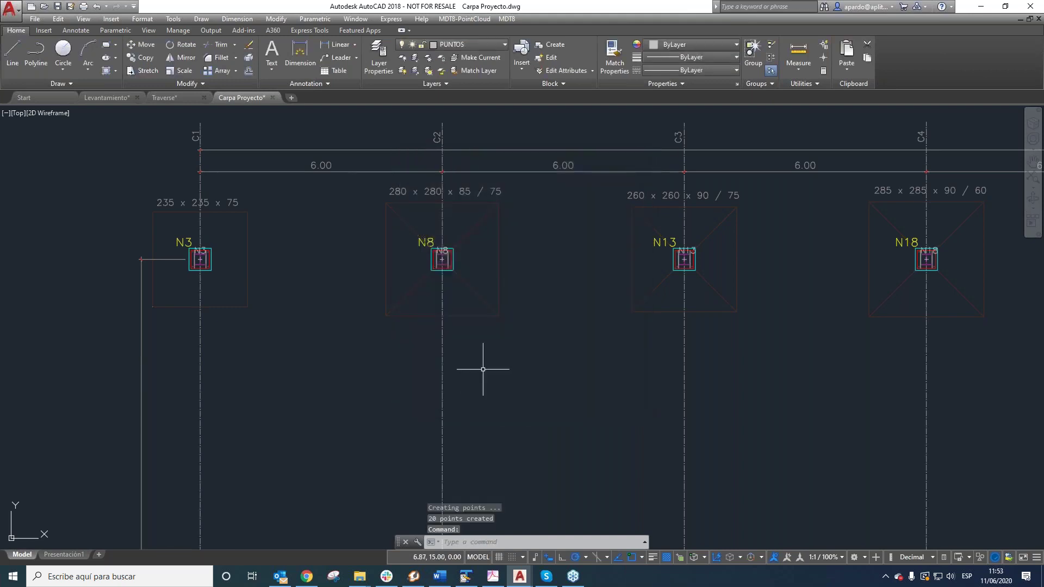
scroll(199, 257, "up", 5)
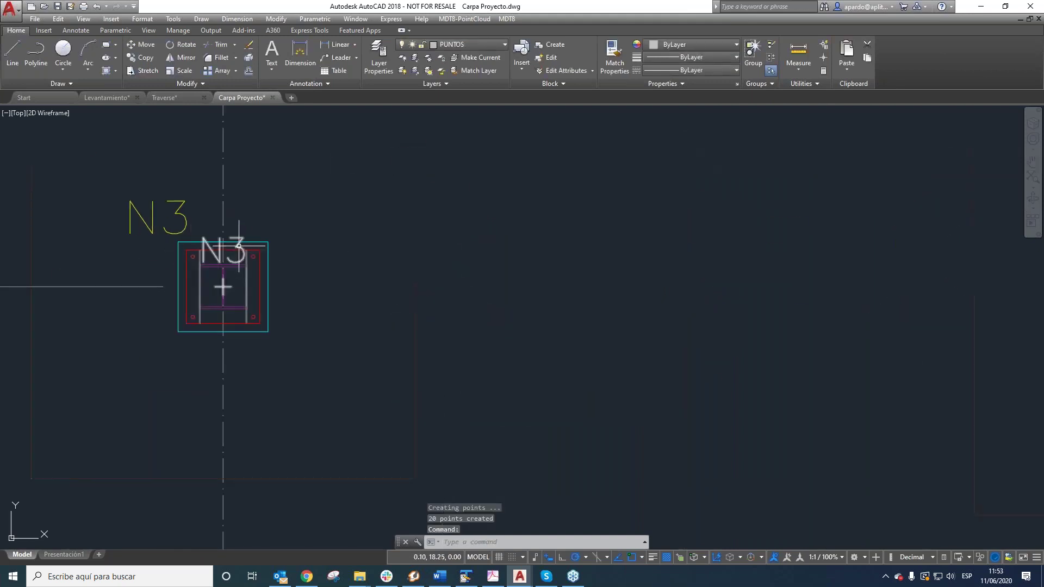
scroll(239, 248, "down", 4)
scroll(240, 254, "up", 4)
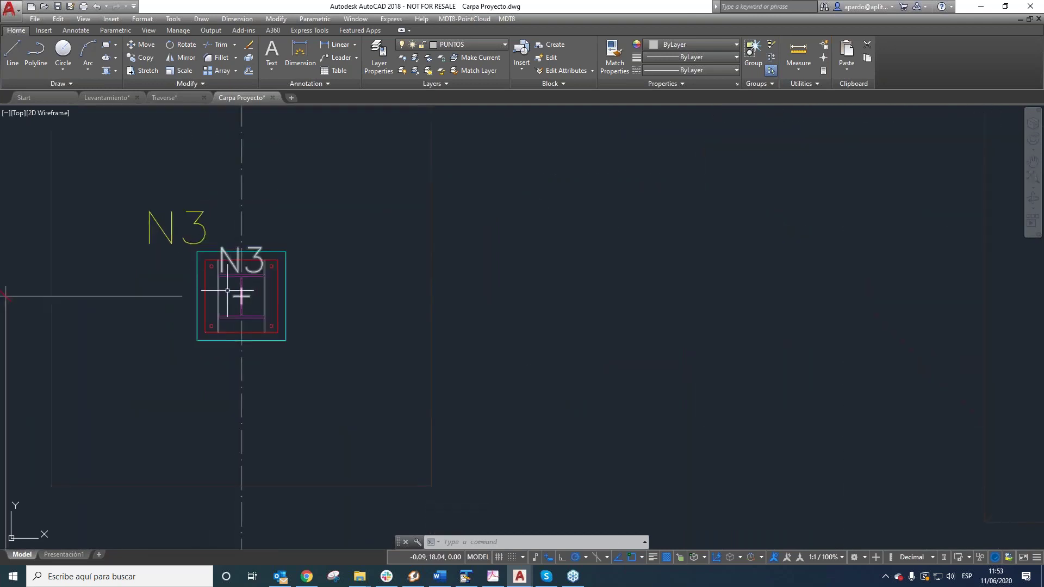
scroll(229, 293, "down", 3)
left_click(242, 305)
left_click(296, 299)
key("Escape")
key("Escape")
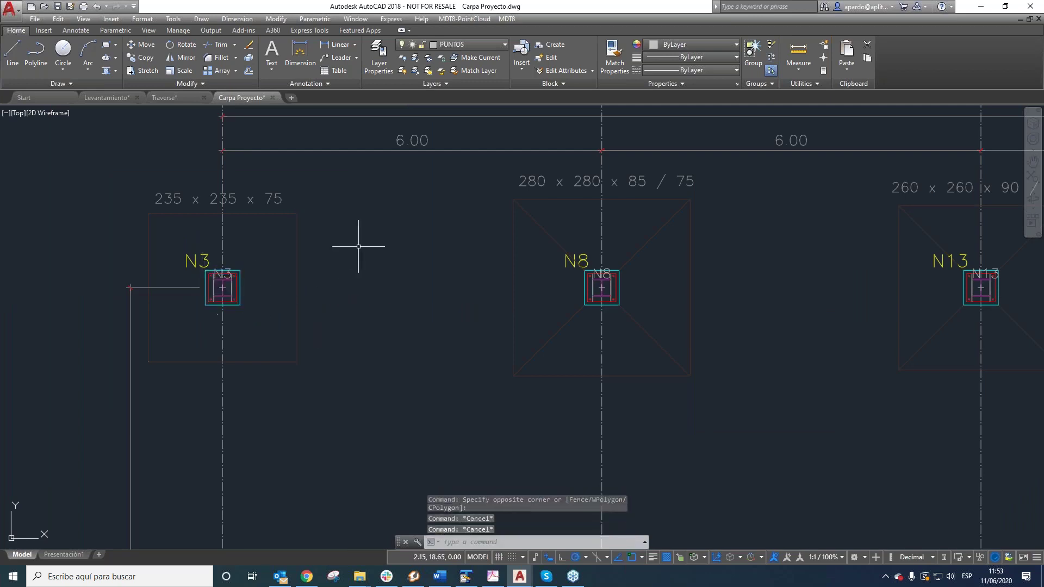
scroll(320, 273, "down", 8)
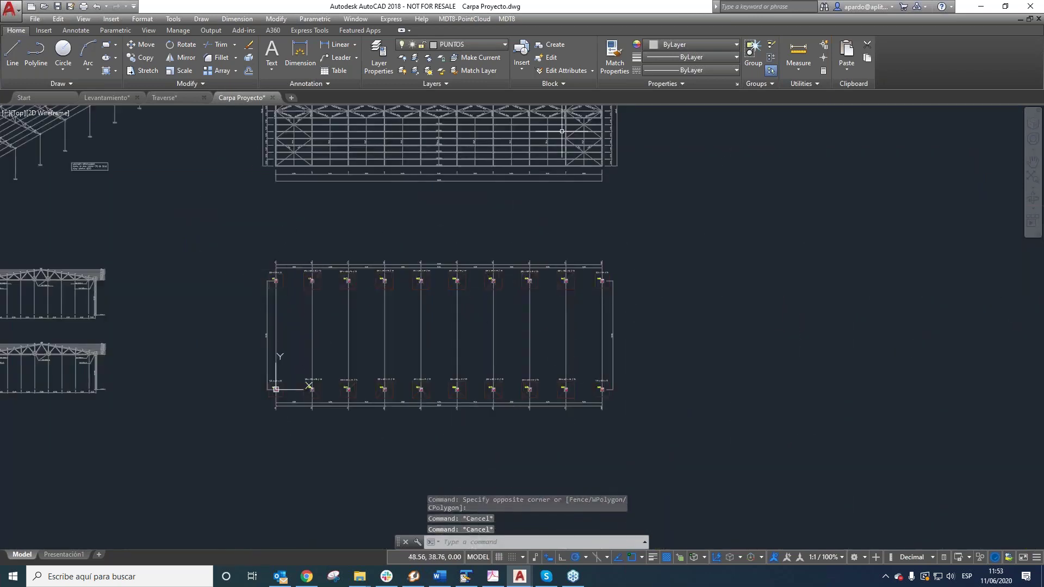
Export all 20 points in generic NXYZ format to Pillar Project.PUN, overwriting the old file
left_click(508, 20)
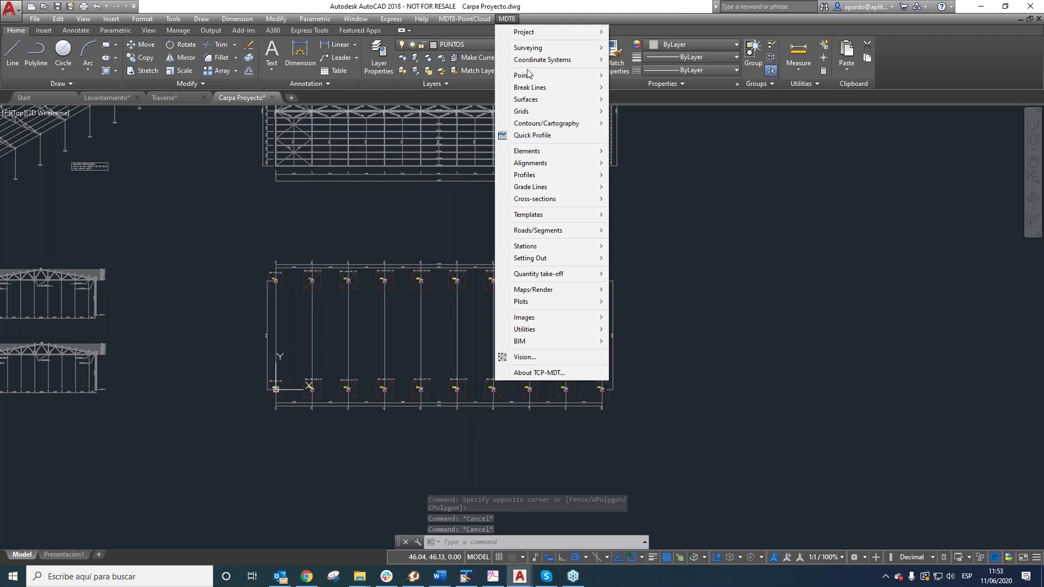
mouse_move(538, 75)
left_click(662, 301)
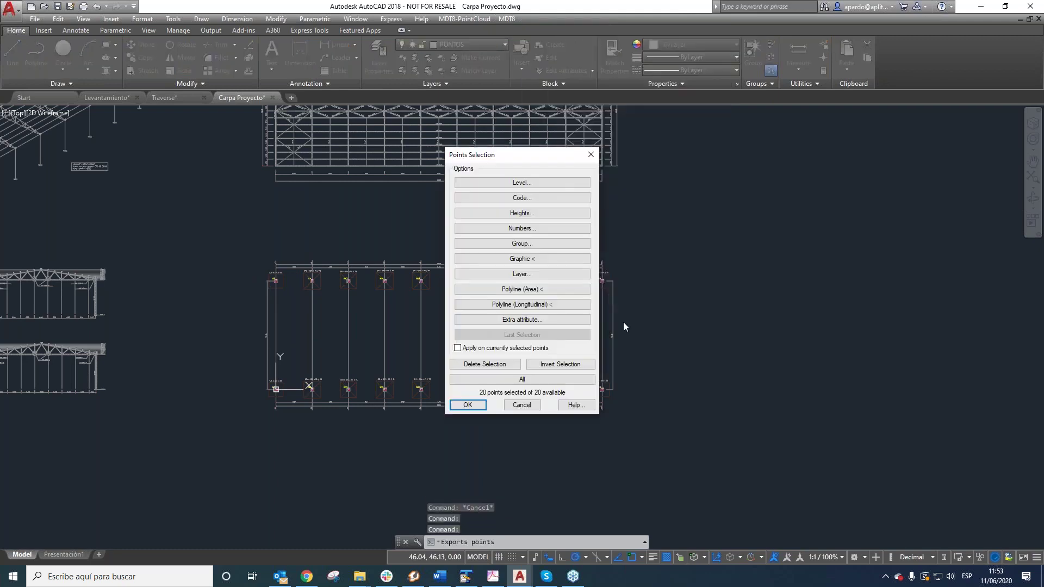
left_click(468, 404)
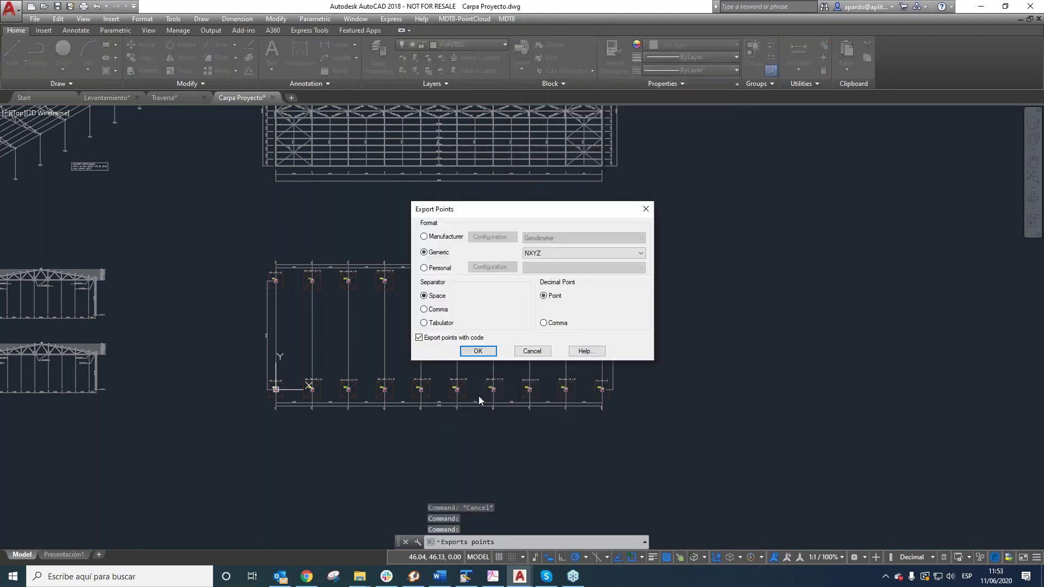
left_click(477, 351)
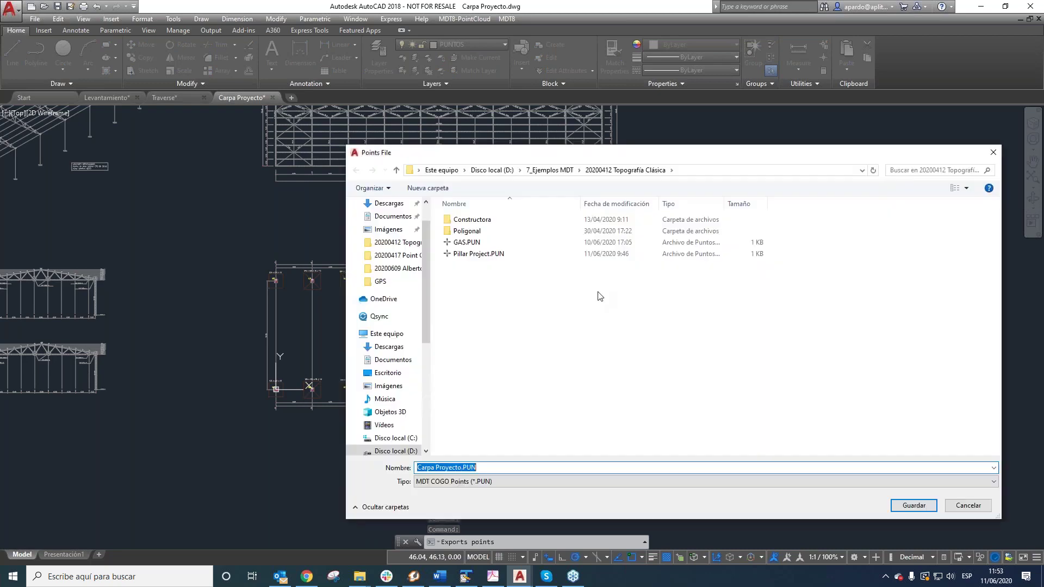
left_click(470, 255)
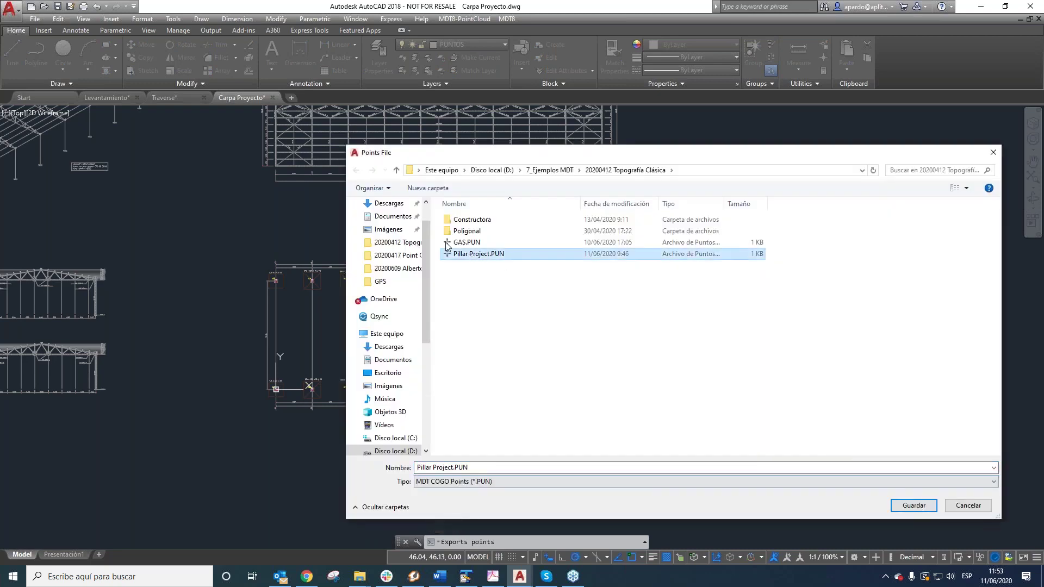
left_click(909, 508)
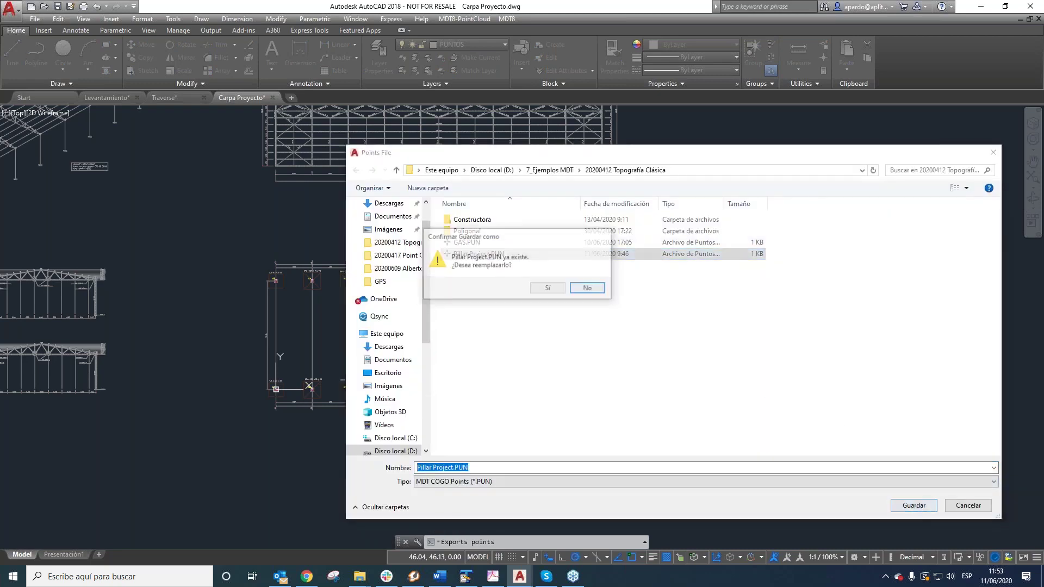
left_click(546, 289)
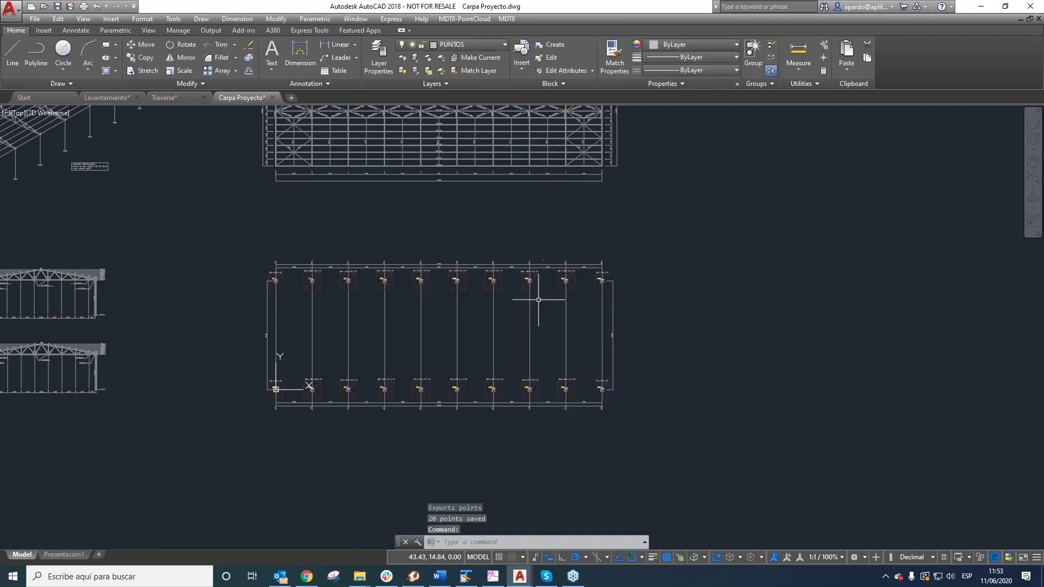
scroll(586, 397, "down", 4)
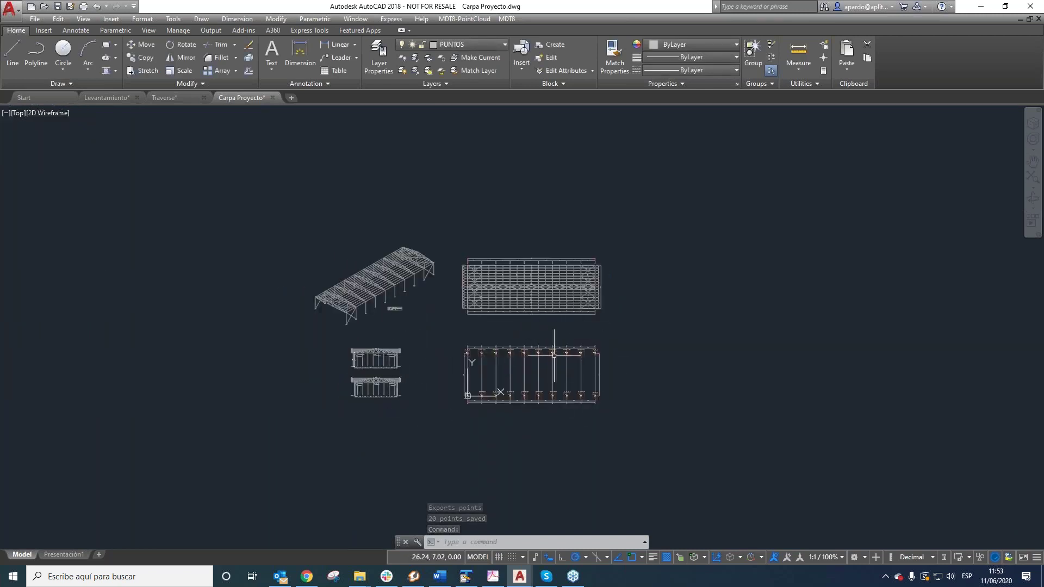
Pass through the Levantamiento drawing and return to the Traverse survey plan
left_click(122, 100)
left_click(163, 98)
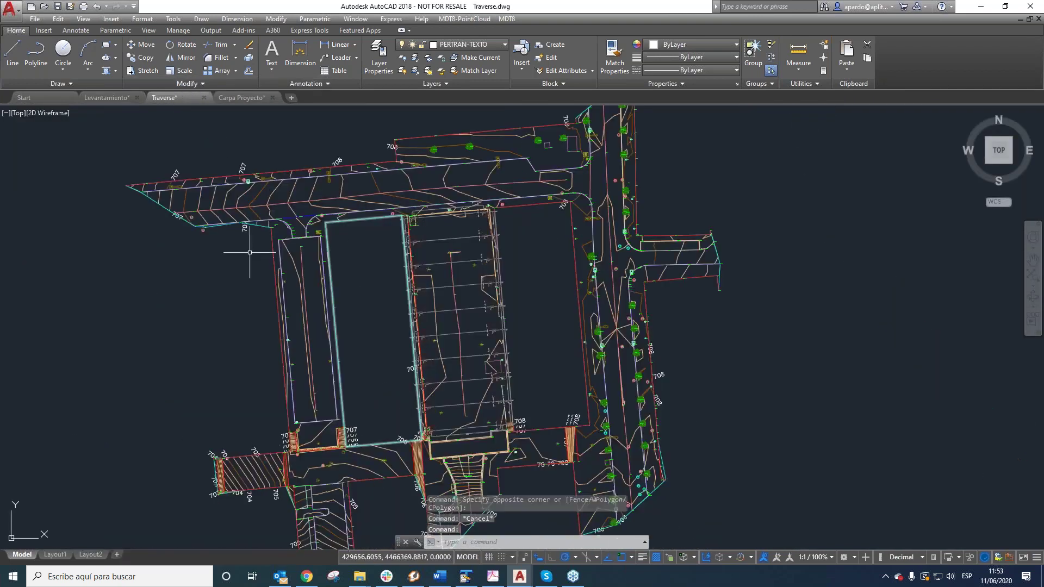
scroll(423, 294, "down", 3)
scroll(423, 294, "up", 5)
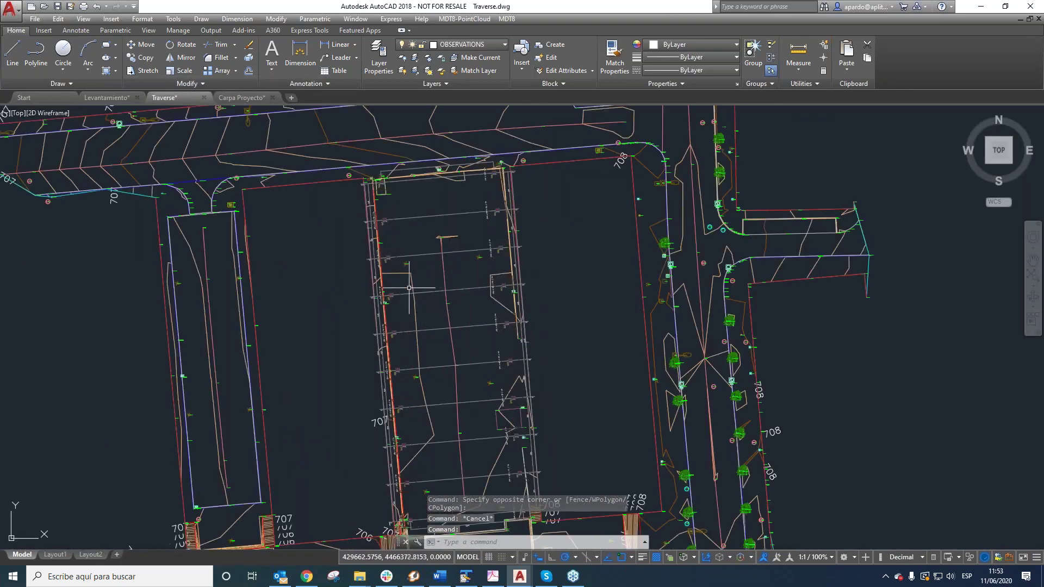
From MDT8 Local Systems, create a new Helmert 4-parameter transformation defined by points
scroll(435, 277, "down", 2)
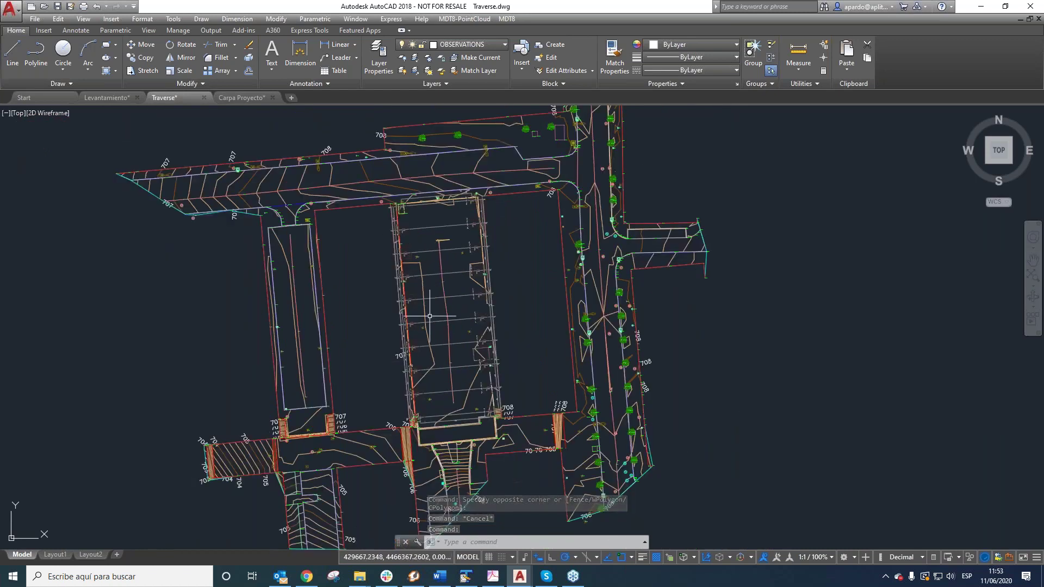
left_click(509, 19)
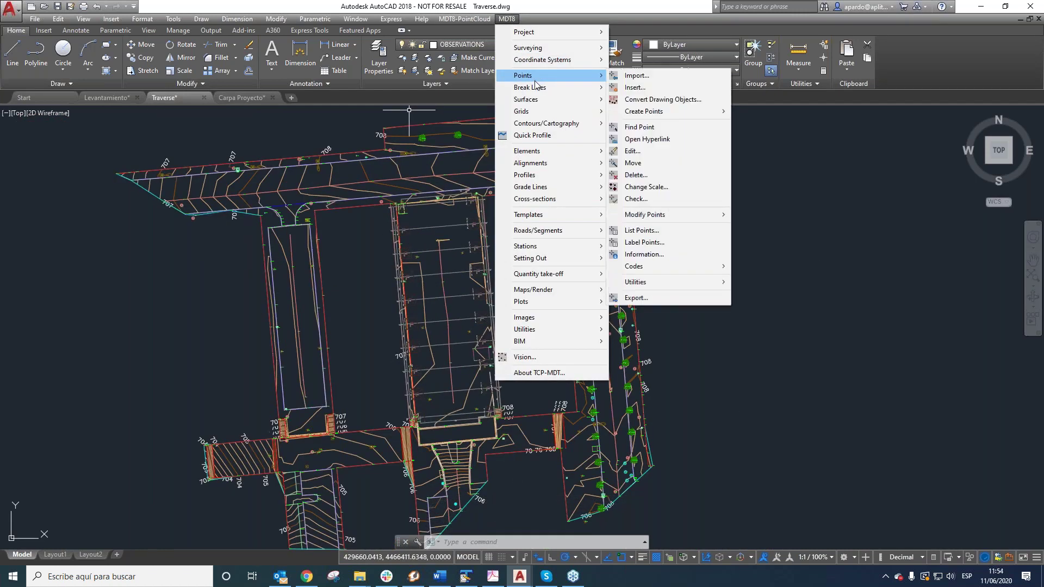
mouse_move(541, 64)
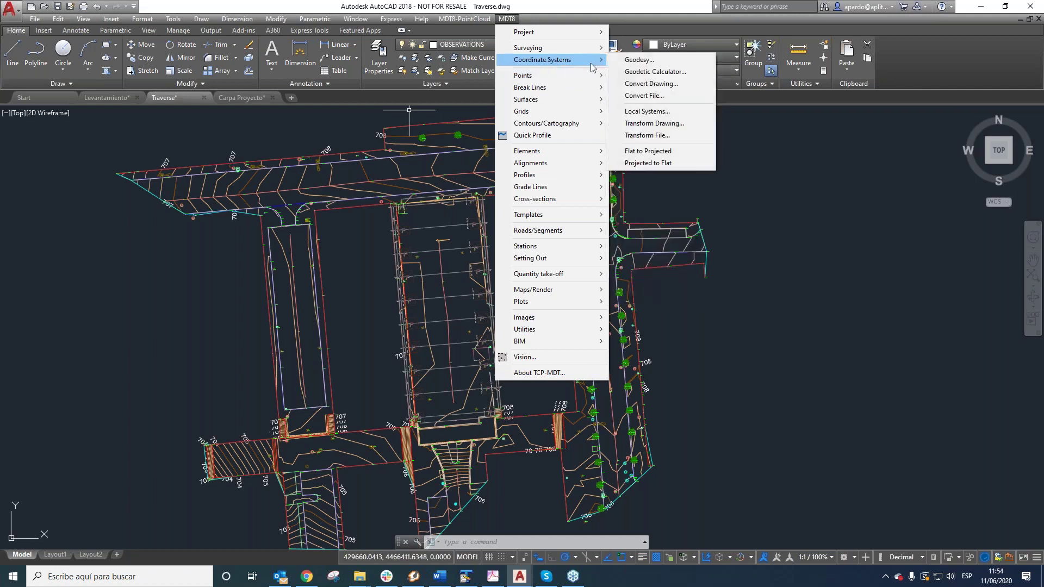
left_click(660, 112)
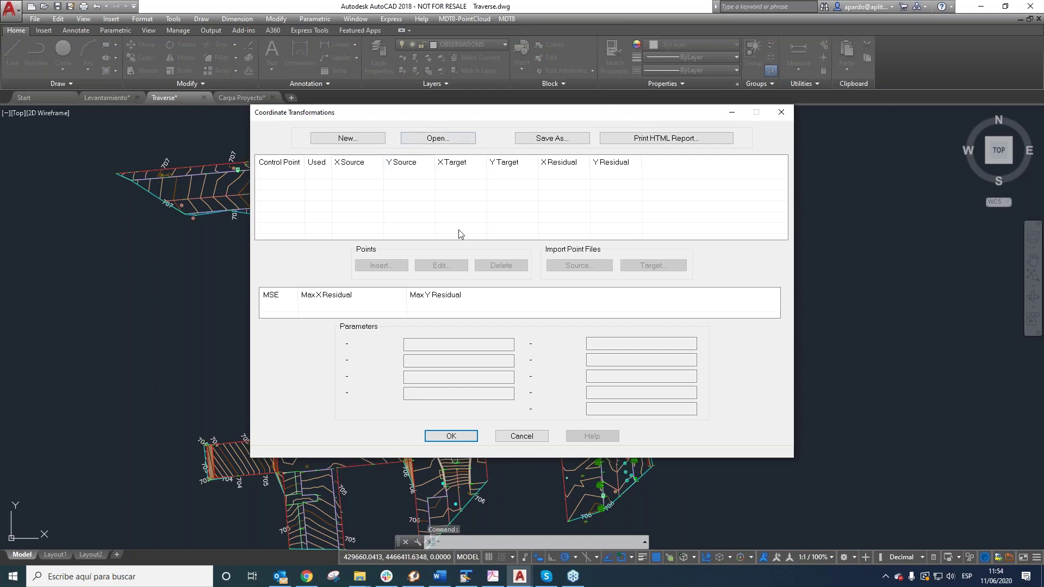
left_click(361, 138)
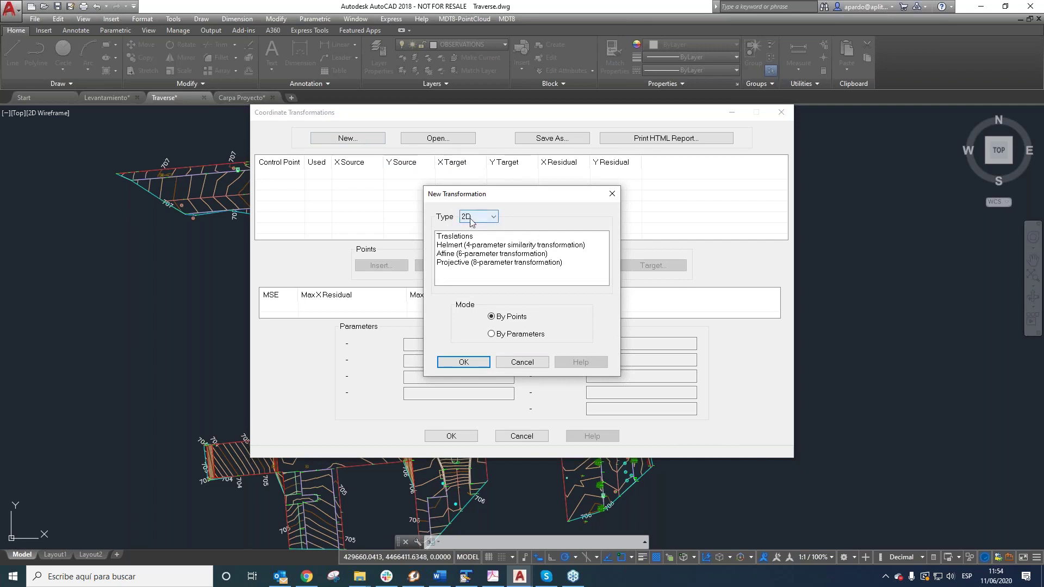
left_click(451, 247)
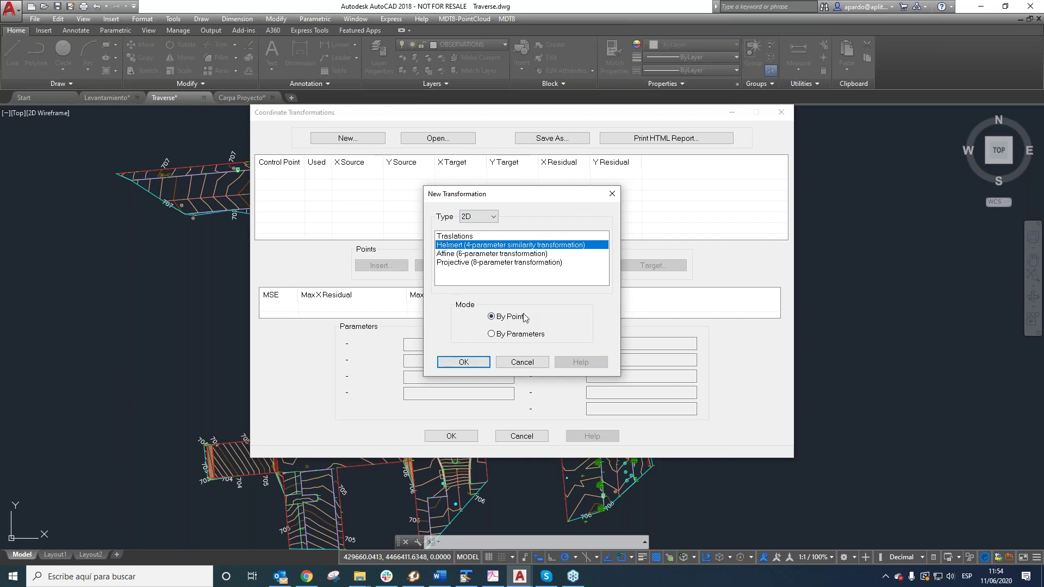
left_click(463, 361)
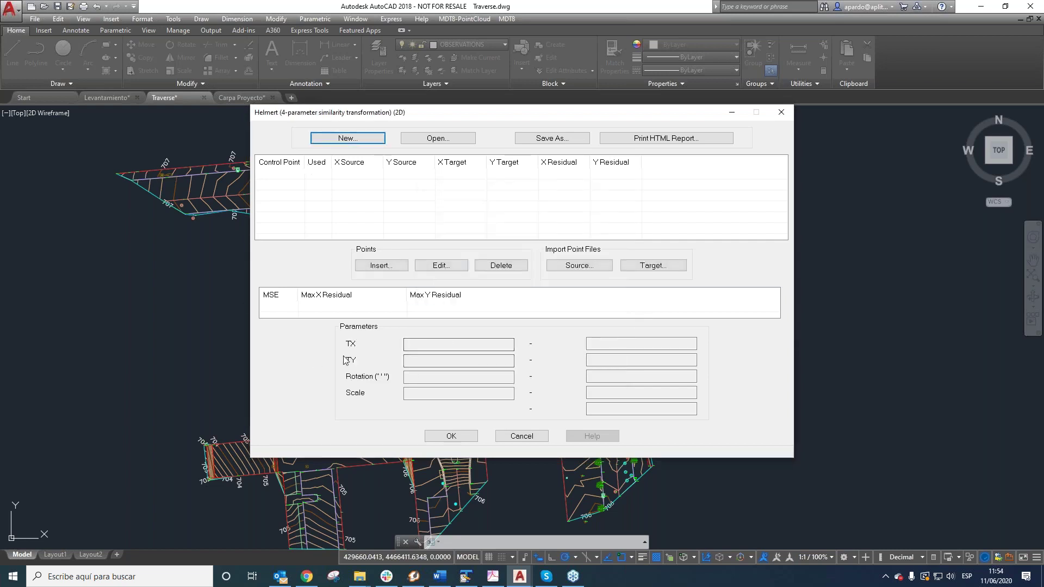
Load Pillar Project.PUN (Points *.pun) as source coordinates for control points N1 to N48
left_click(580, 265)
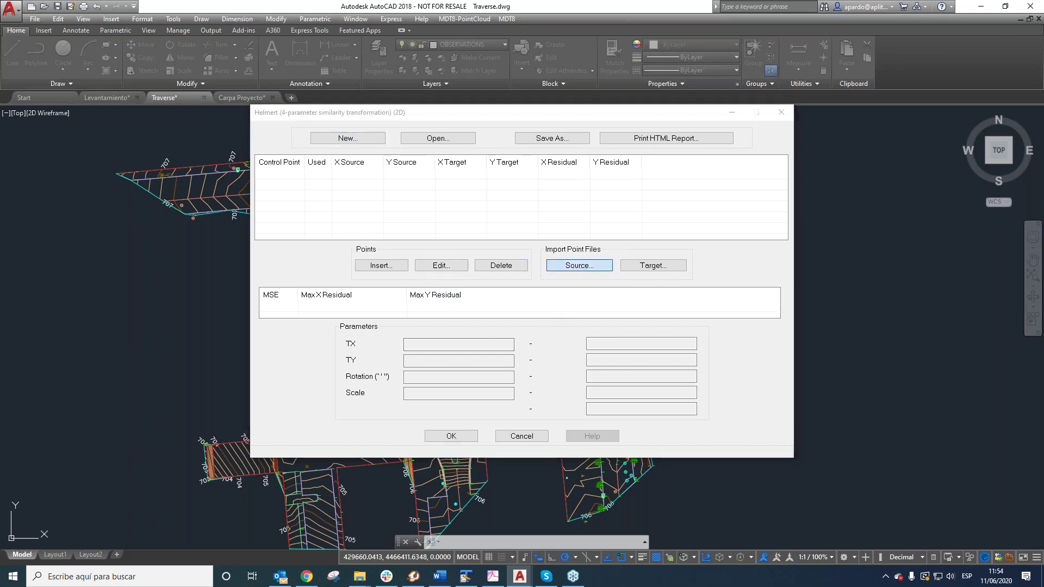
left_click(924, 489)
left_click(913, 500)
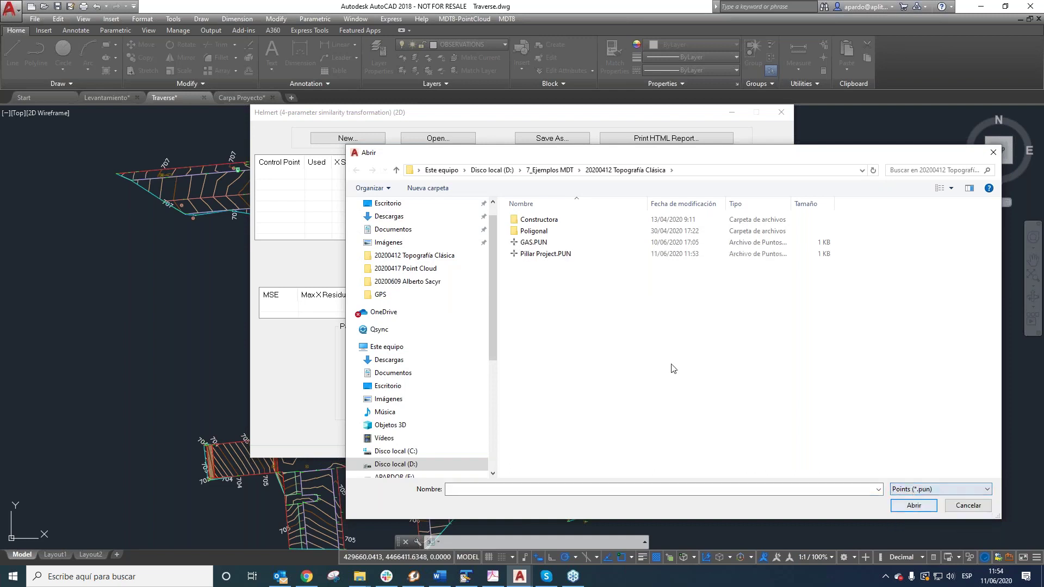
left_click(544, 255)
left_click(913, 505)
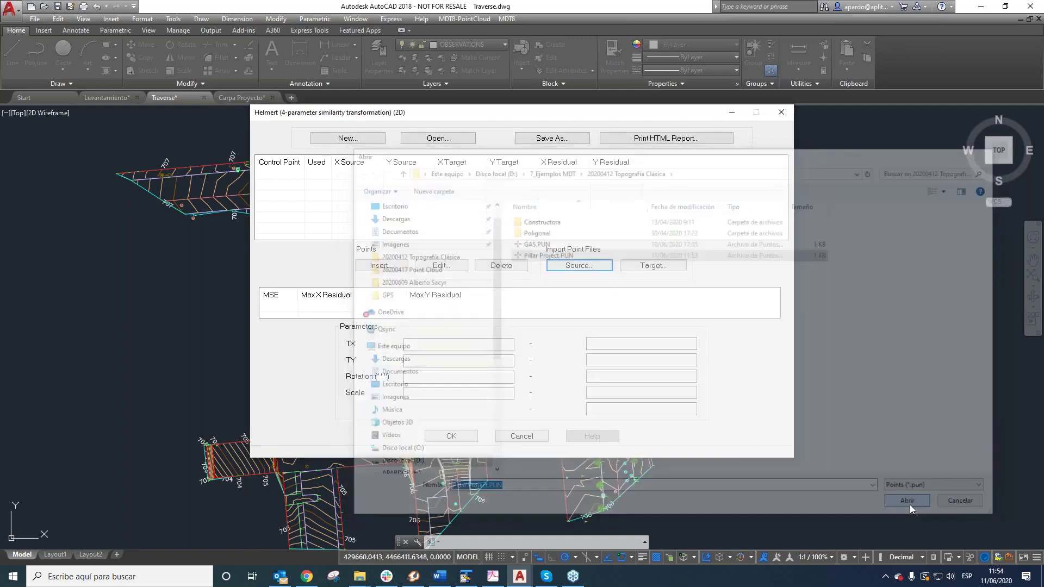
scroll(341, 192, "down", 5)
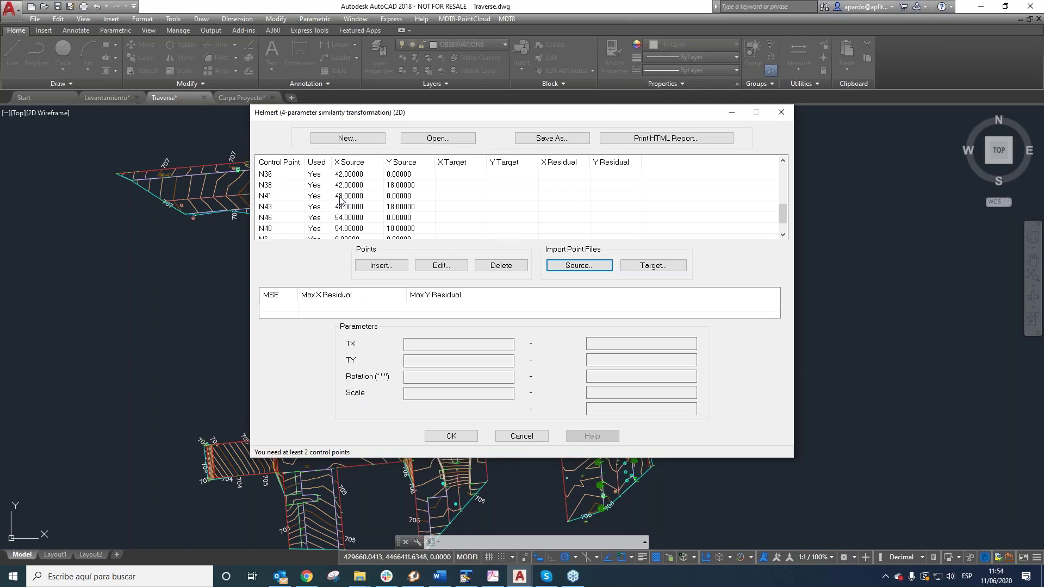
scroll(340, 205, "up", 4)
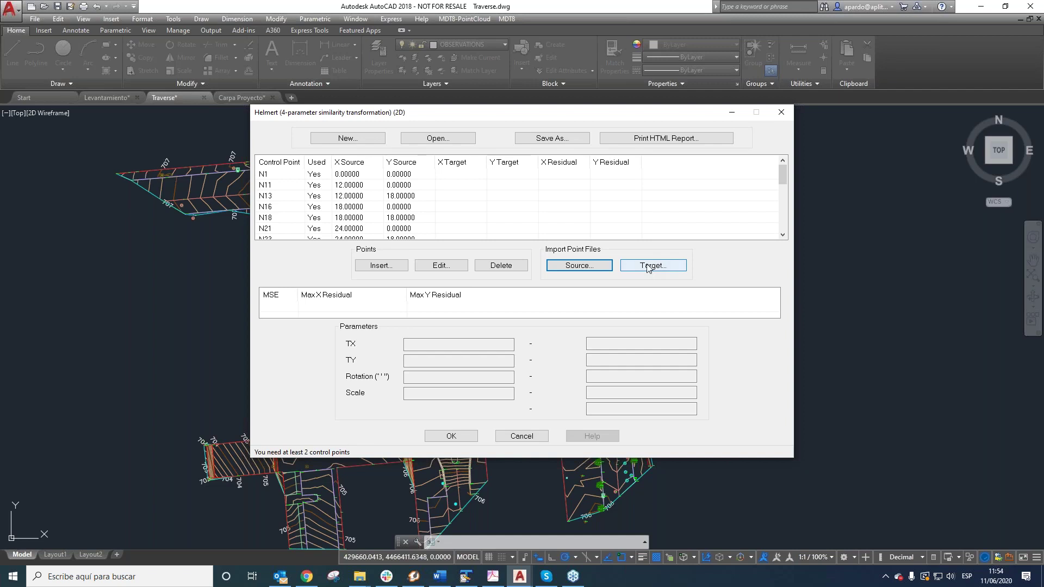
Snap N1's footing point in the survey drawing as its target coordinates 429680.73231, 4466335.02167
left_click(274, 175)
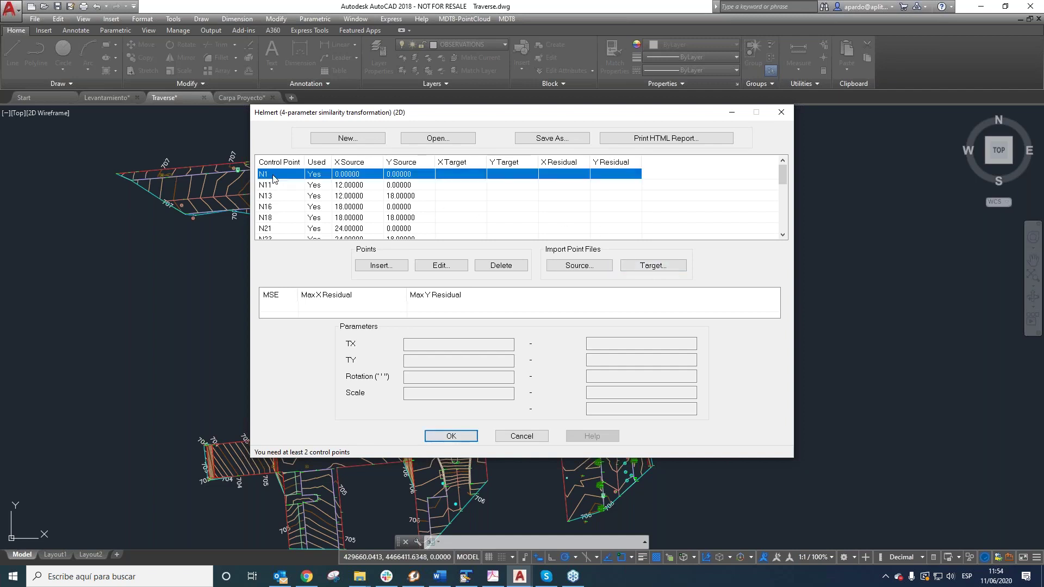
left_click_drag(403, 117, 607, 114)
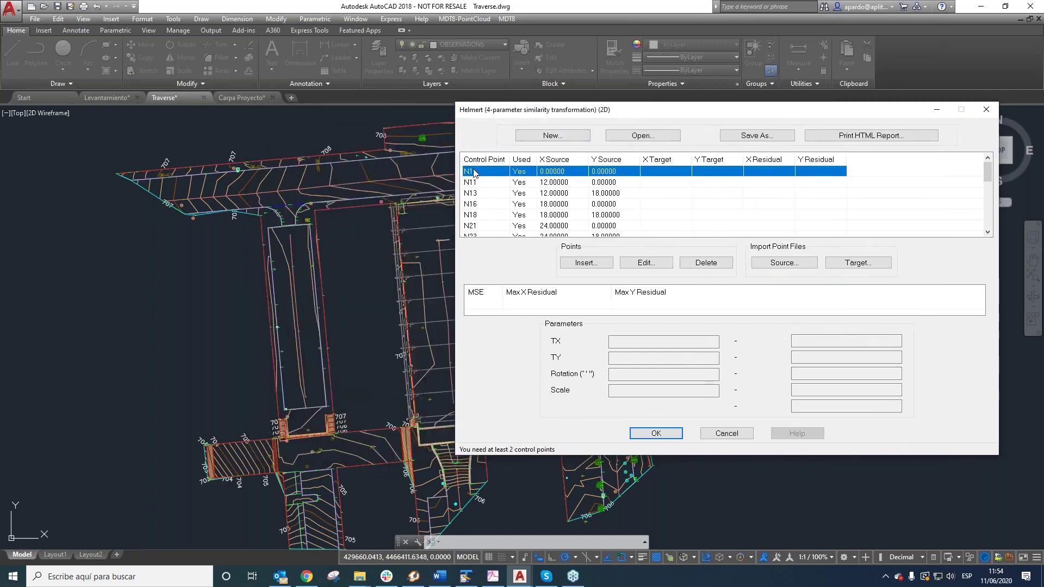
left_click(646, 263)
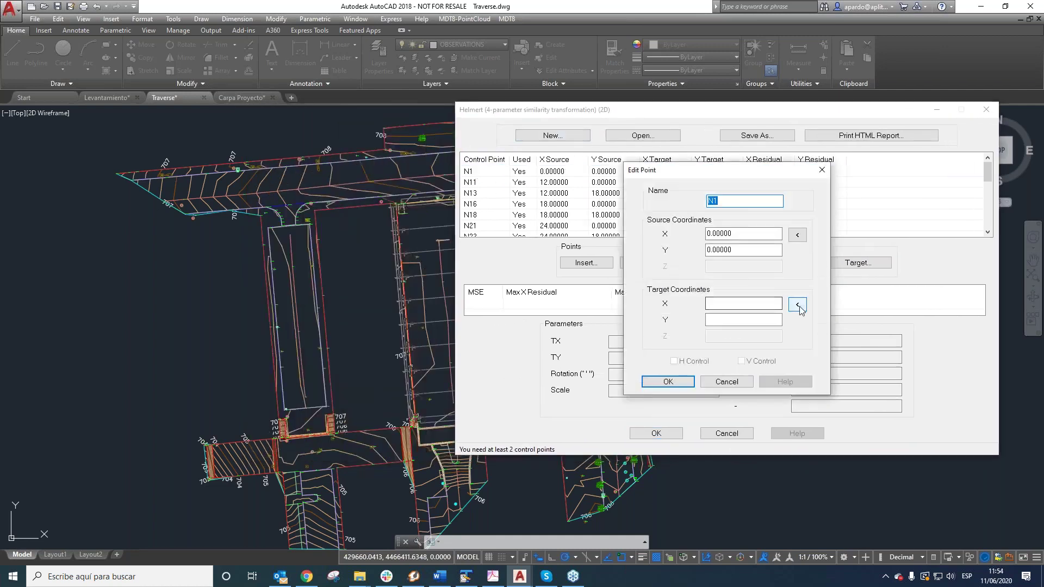
left_click(798, 305)
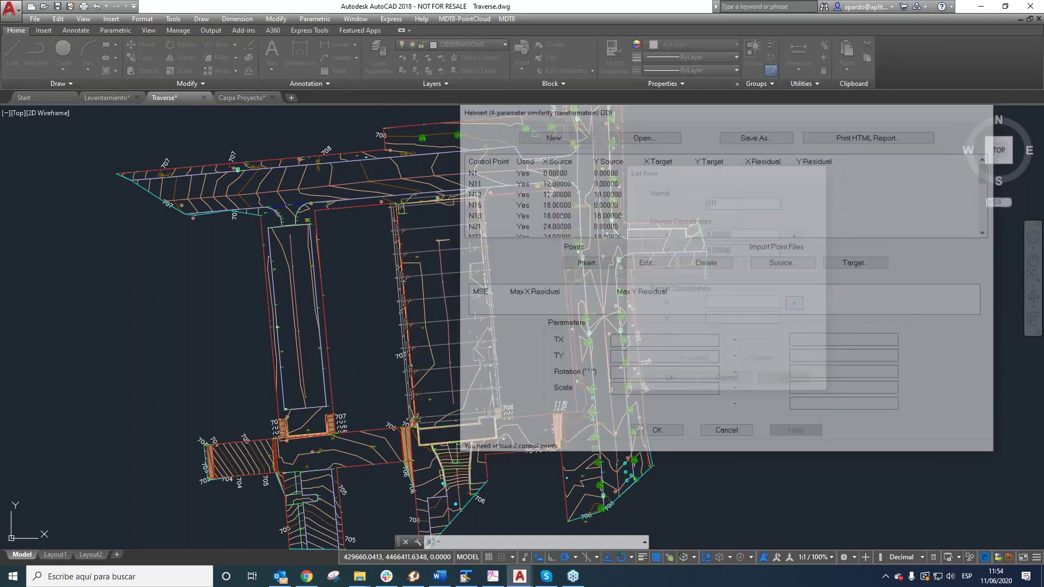
scroll(499, 427, "up", 10)
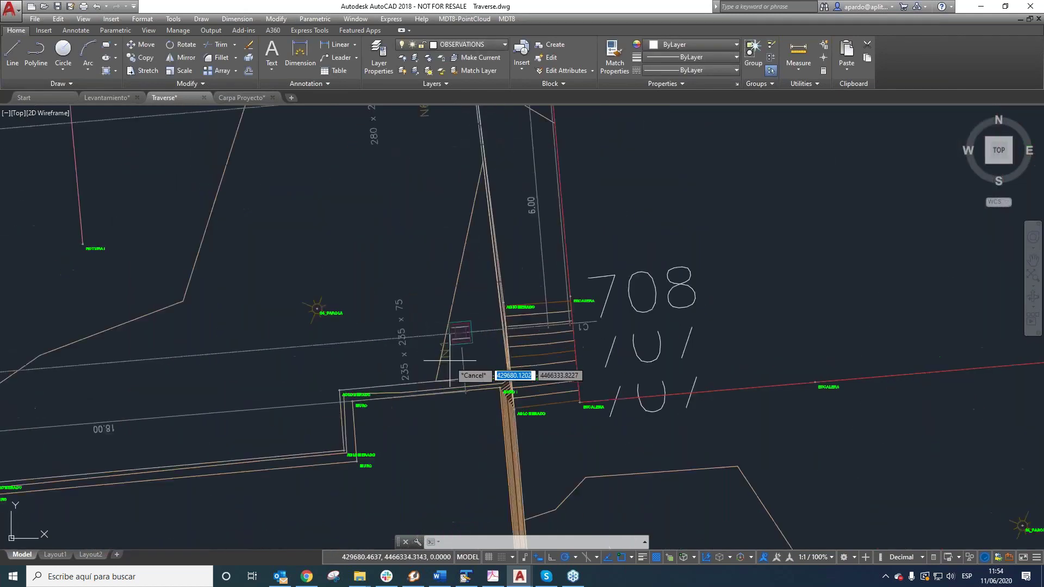
scroll(468, 363, "down", 7)
scroll(468, 363, "up", 15)
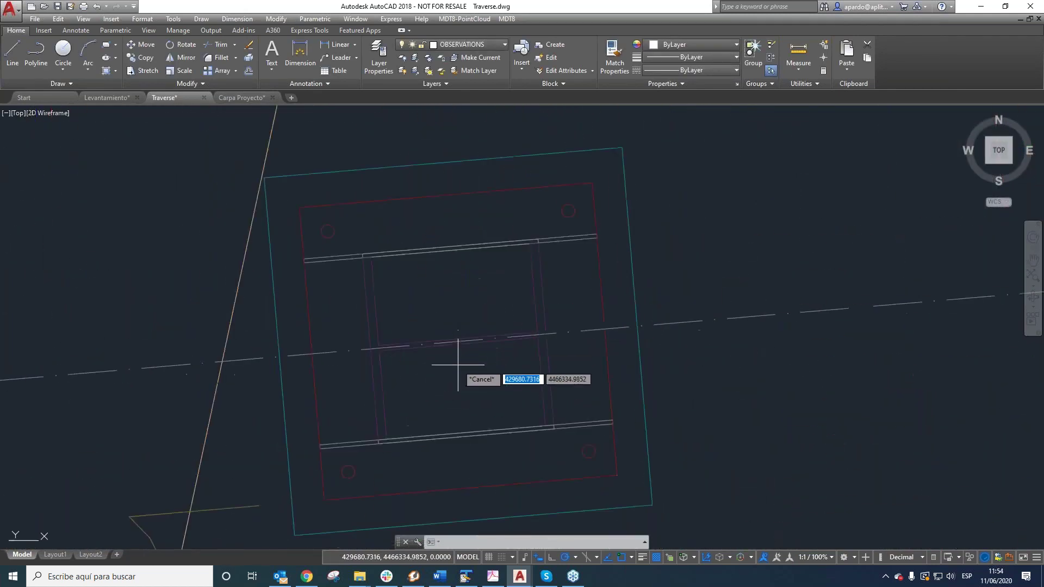
left_click(450, 270)
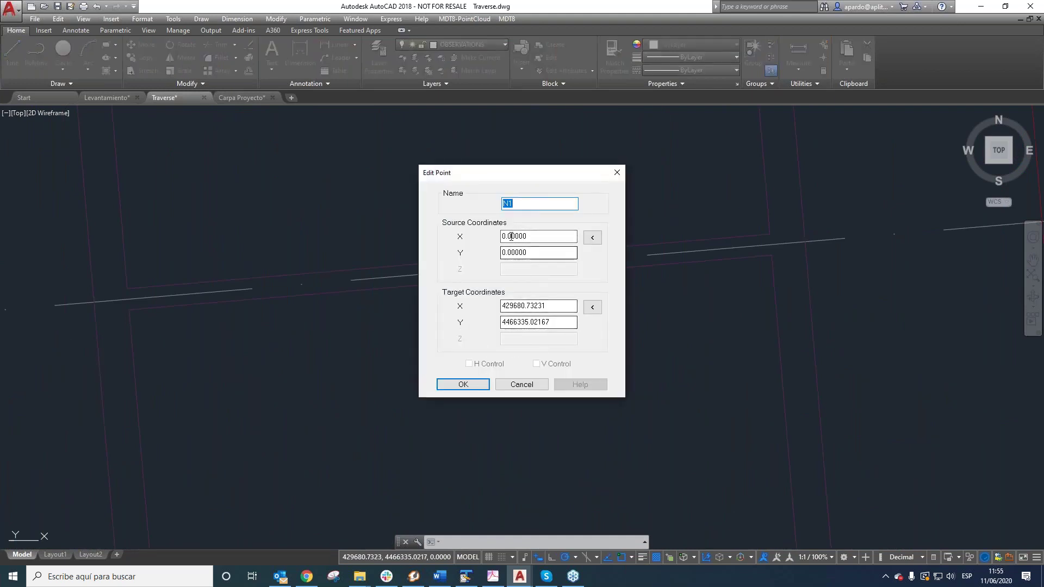
left_click(463, 384)
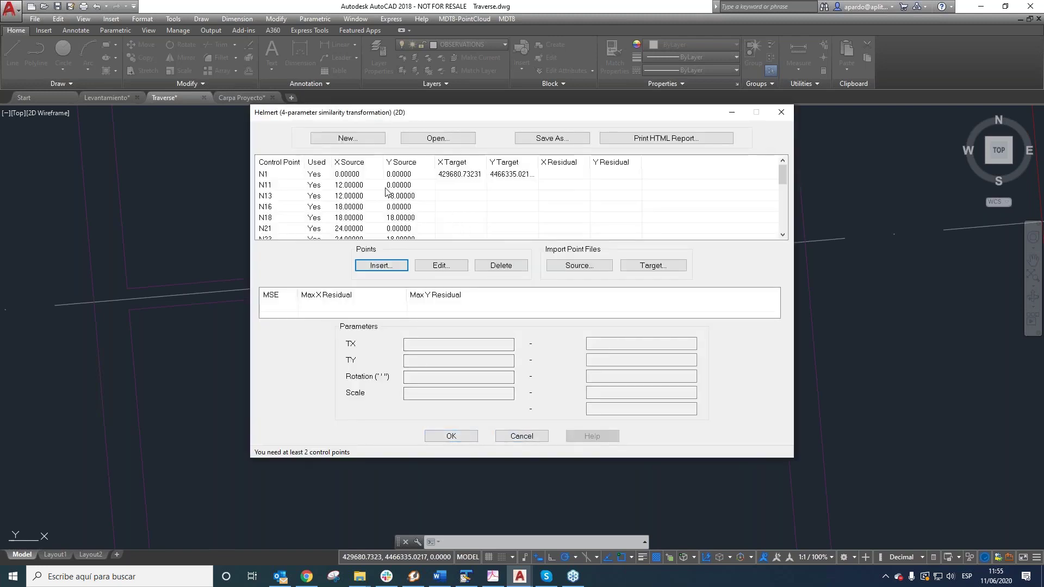
Select N48 and snap its drawing location as target coordinates 429658.22502, 4466387.30381
scroll(385, 191, "down", 4)
left_click(313, 227)
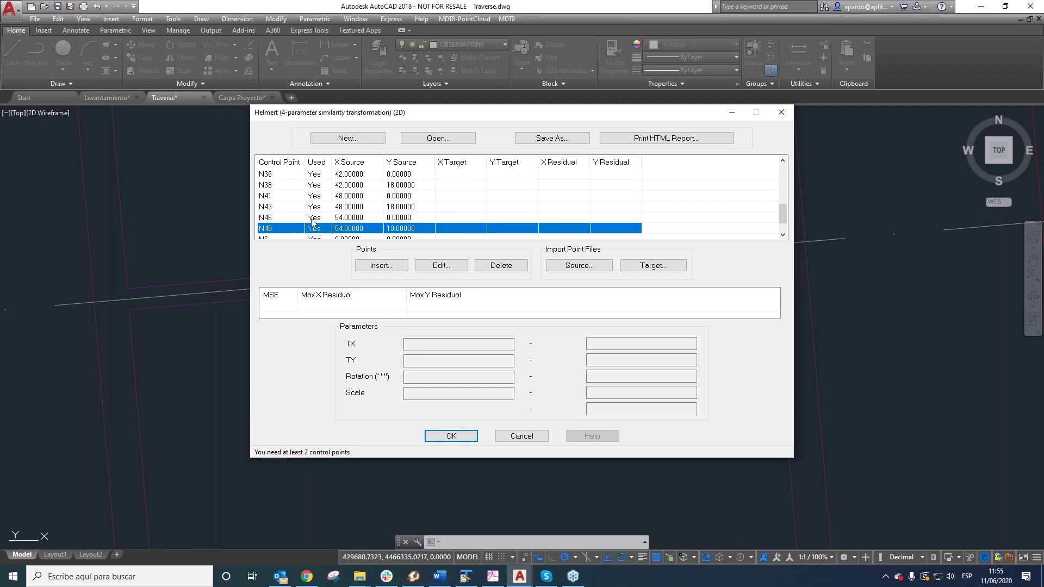
left_click(439, 265)
left_click(590, 308)
scroll(582, 373, "up", 5)
scroll(596, 397, "down", 8)
scroll(556, 178, "up", 7)
scroll(637, 247, "down", 5)
scroll(370, 269, "up", 10)
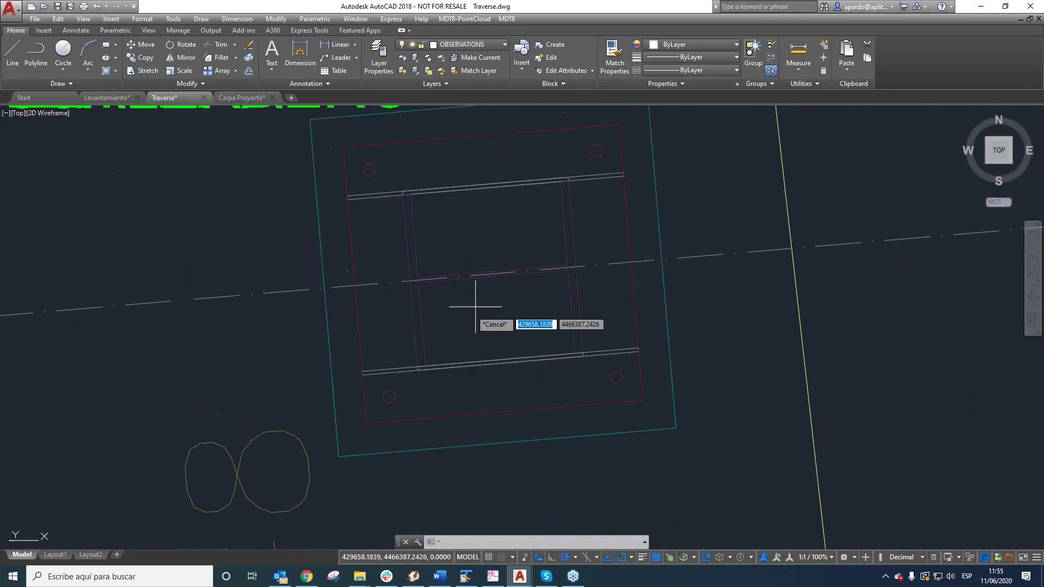
scroll(477, 284, "up", 5)
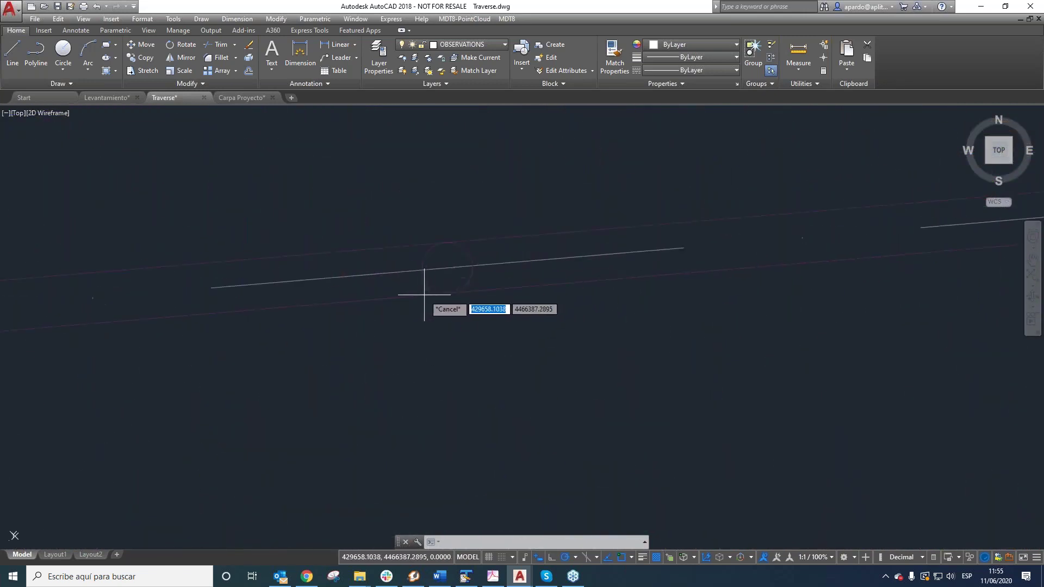
left_click(447, 267)
left_click(462, 382)
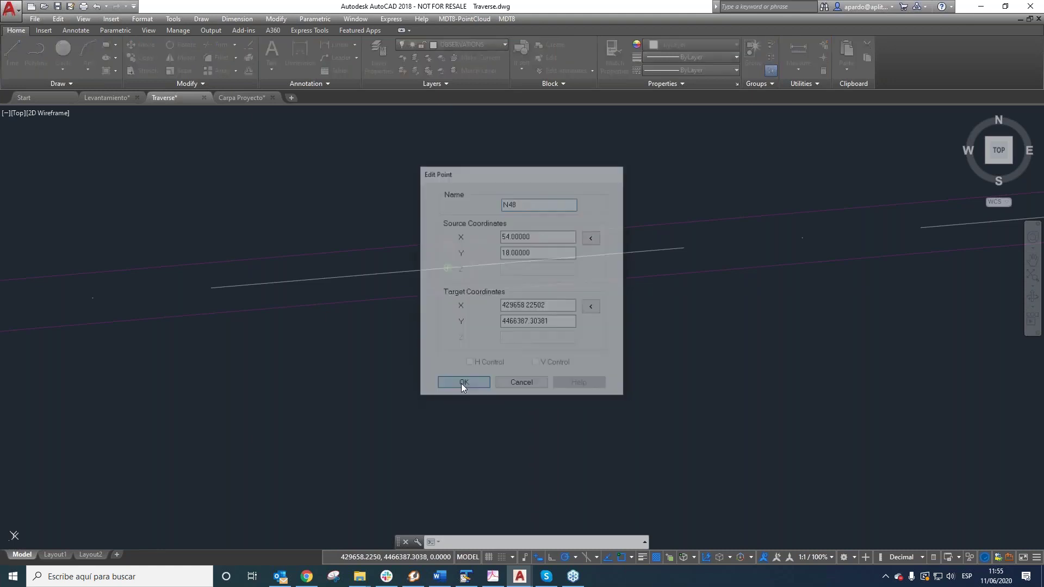
scroll(464, 204, "down", 5)
scroll(466, 204, "up", 3)
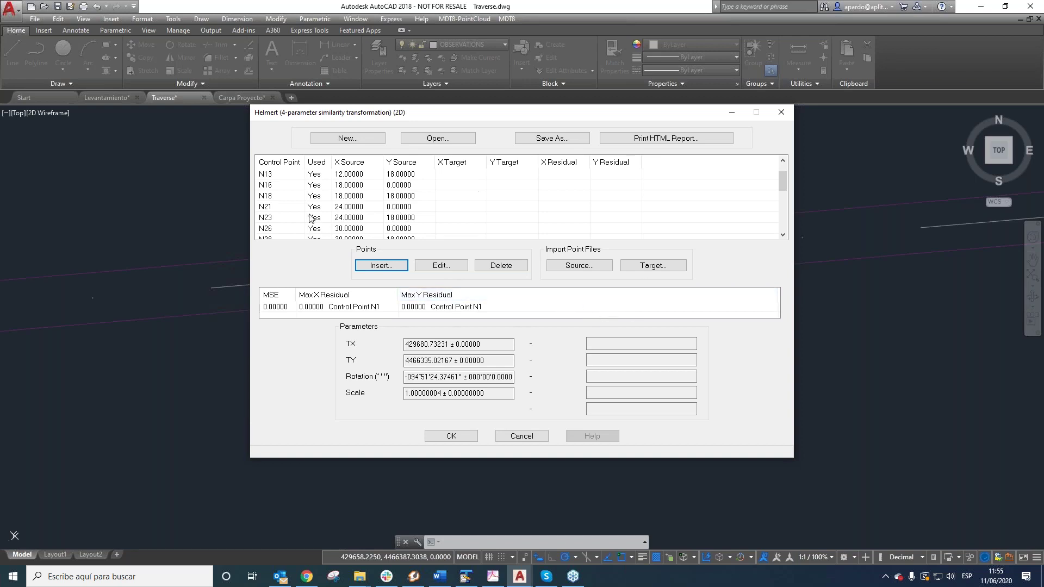
Select N23 and snap its drawing location as target coordinates 429660.76508, 4466357.40808
left_click(274, 217)
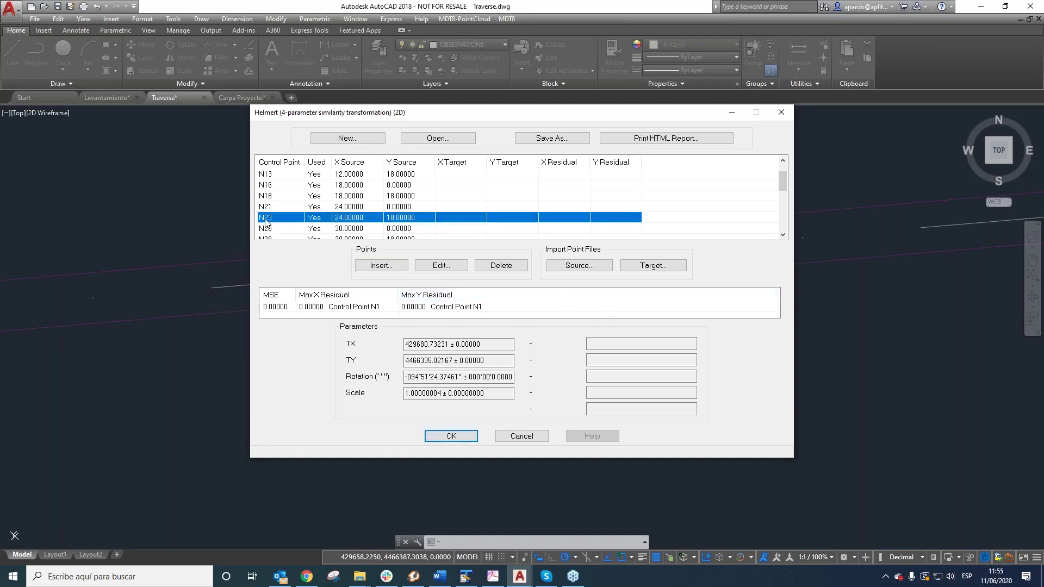
left_click(439, 265)
left_click(591, 308)
scroll(419, 275, "down", 6)
scroll(419, 272, "down", 5)
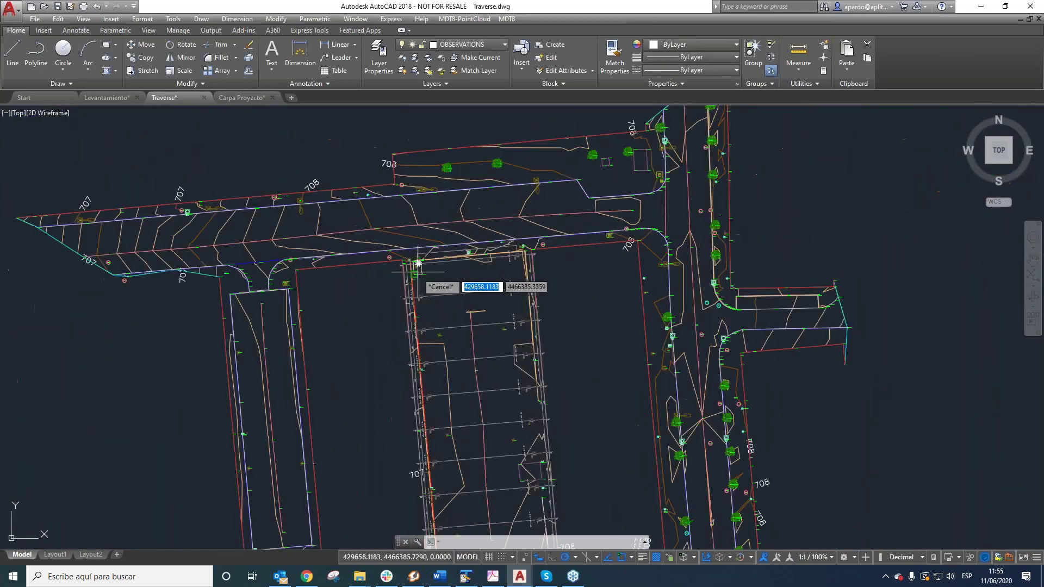
scroll(408, 348, "up", 10)
scroll(348, 227, "down", 5)
scroll(345, 228, "up", 5)
scroll(344, 233, "down", 3)
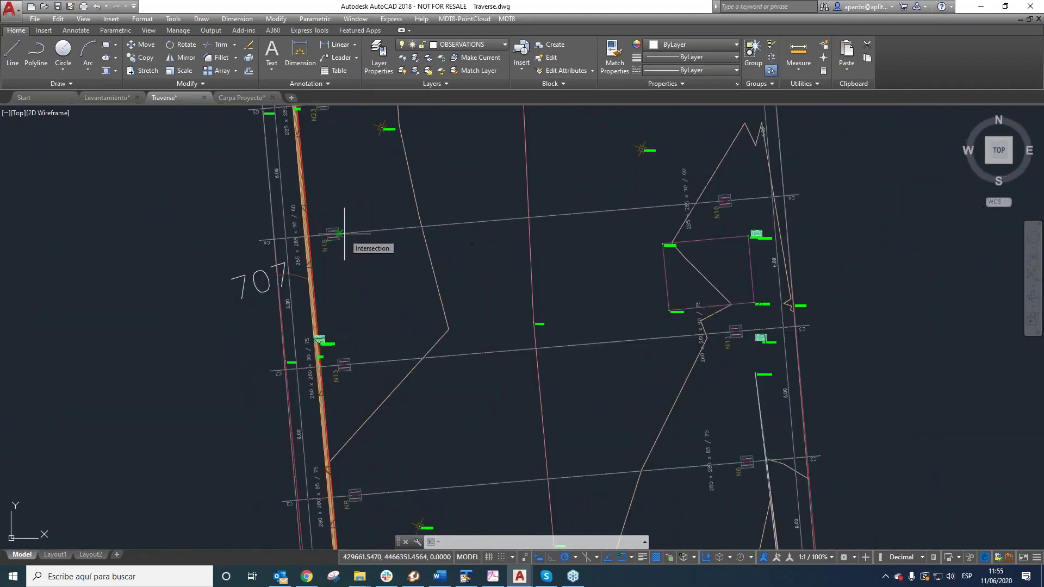
scroll(345, 231, "down", 2)
scroll(527, 209, "down", 2)
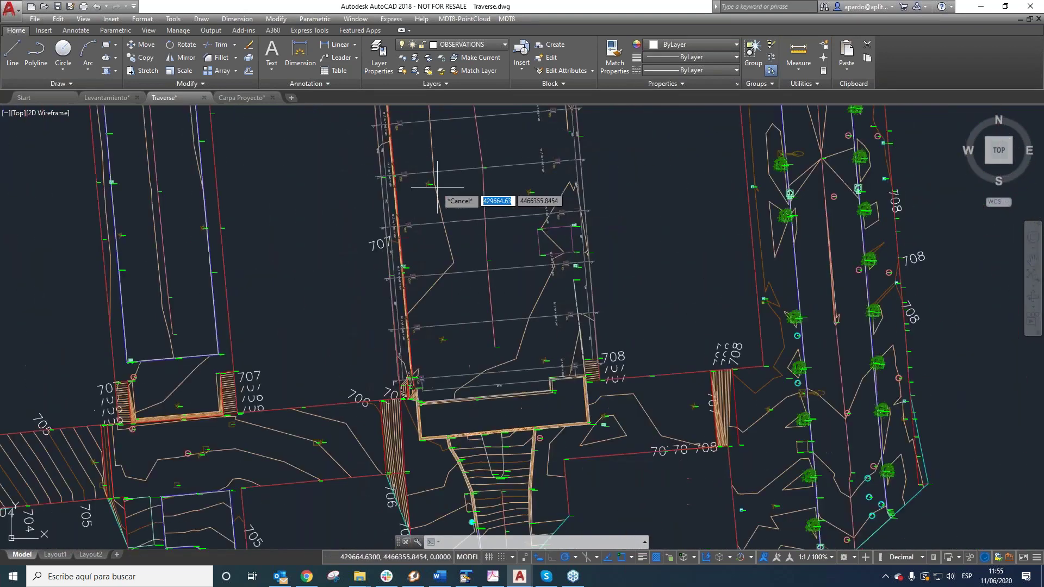
scroll(386, 172, "up", 8)
scroll(482, 204, "down", 3)
scroll(473, 240, "up", 3)
scroll(455, 272, "down", 3)
scroll(454, 271, "up", 5)
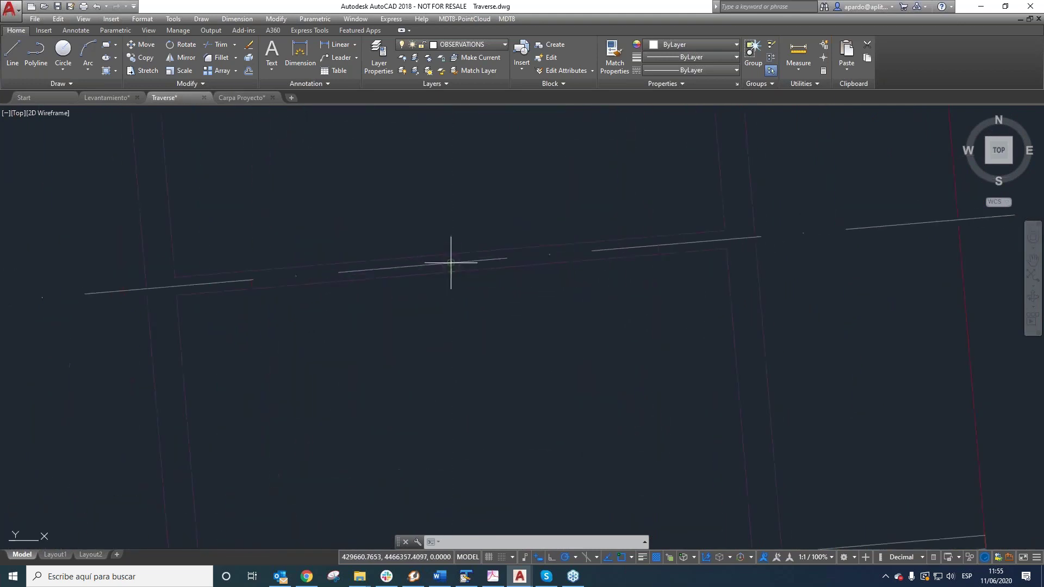
scroll(451, 266, "up", 6)
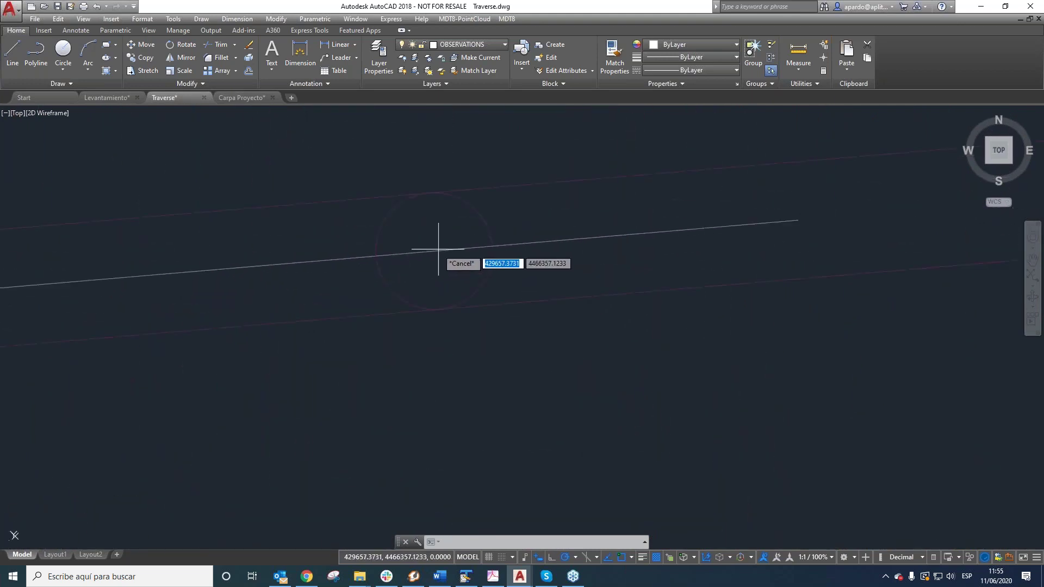
scroll(432, 261, "down", 1)
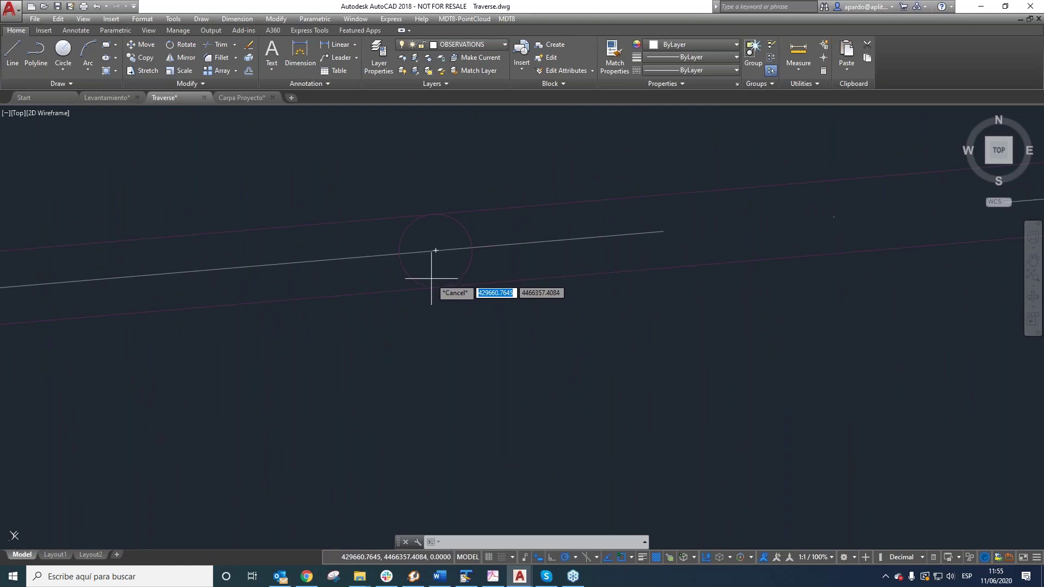
left_click(435, 251)
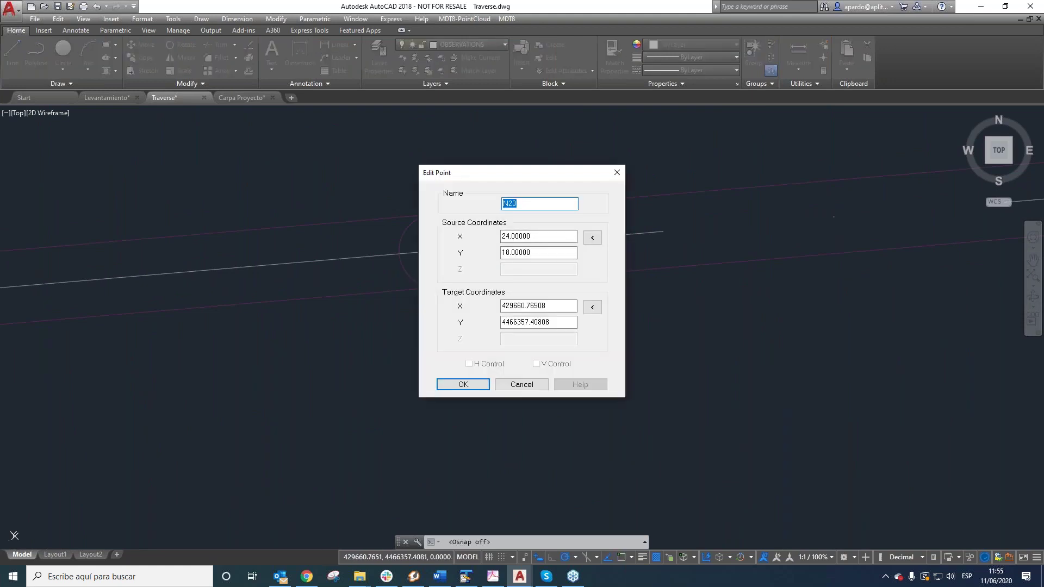
left_click(463, 385)
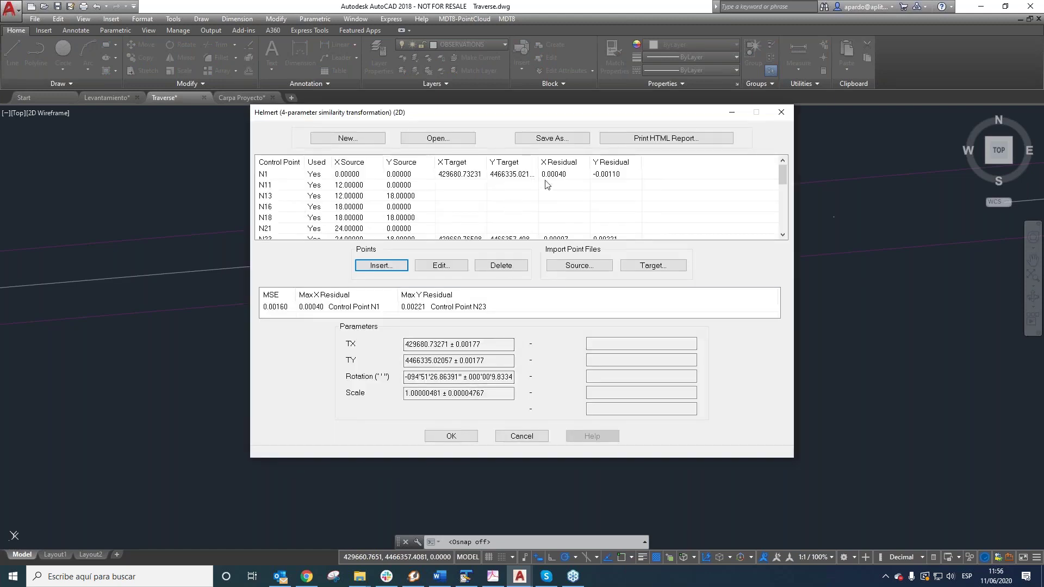
Set N23's Used flag to No, giving MSE 0.00000 and scale 1.00000004
scroll(562, 185, "down", 5)
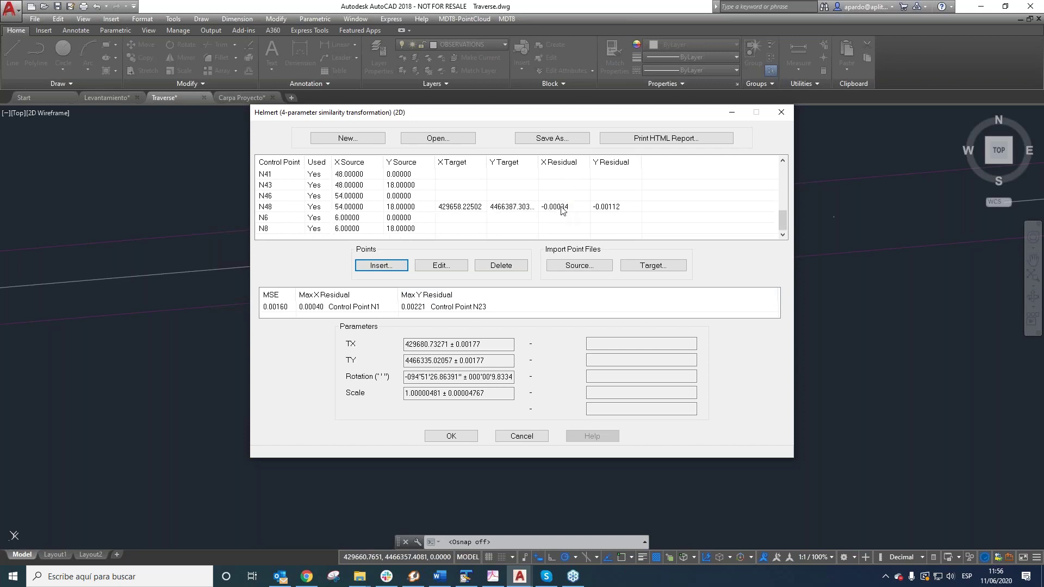
scroll(331, 209, "up", 3)
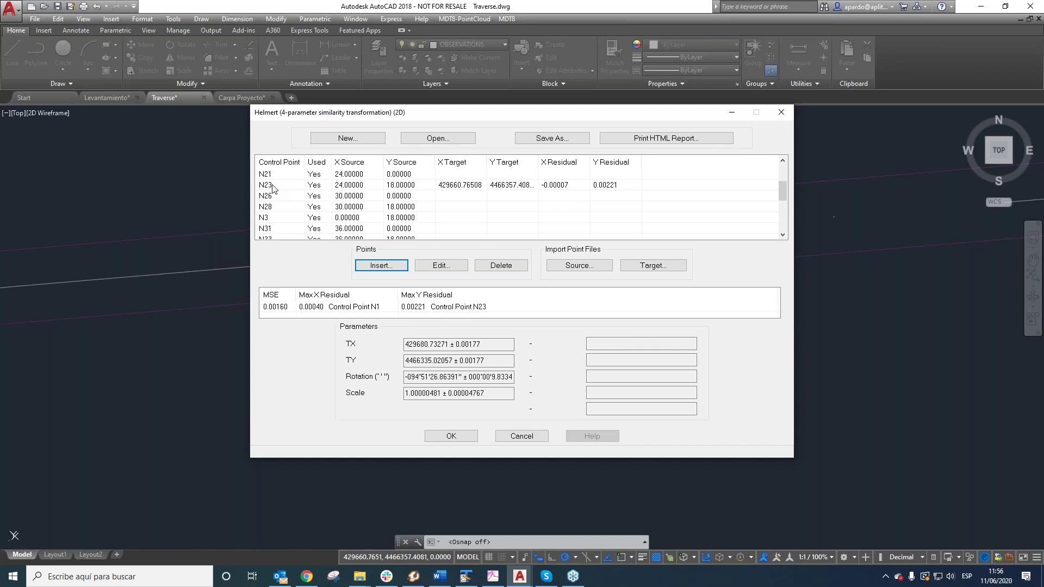
double_click(288, 191)
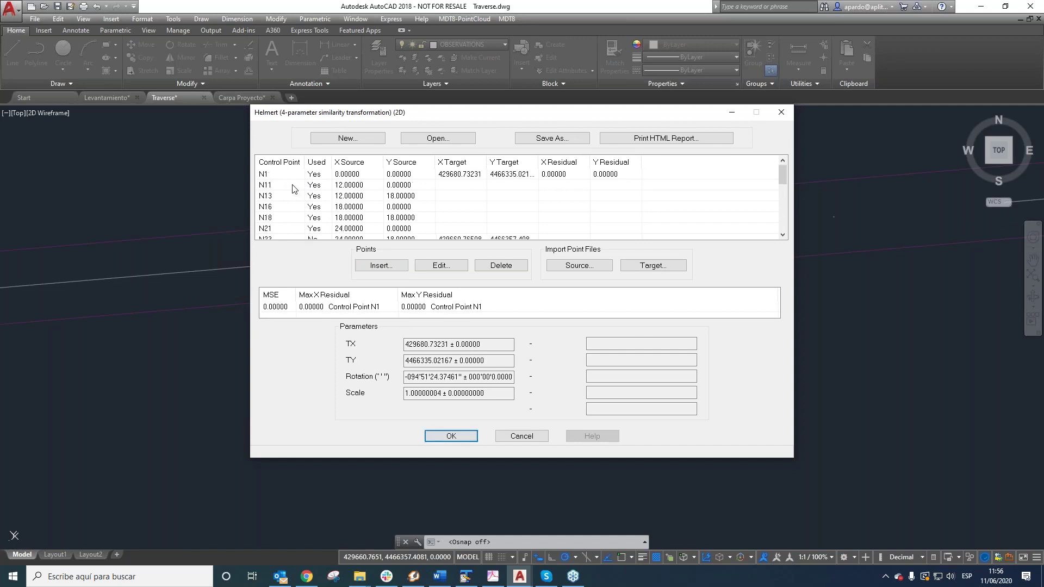
scroll(318, 205, "down", 1)
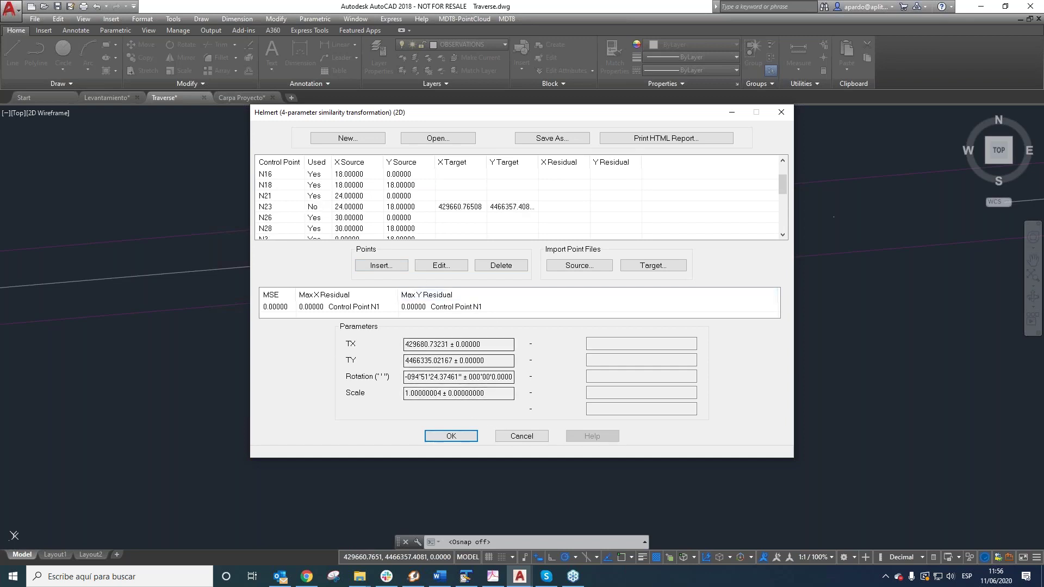
Save the Helmert transformation over the existing T_LocalGlobal.ntr file, confirming the replacement
left_click(544, 139)
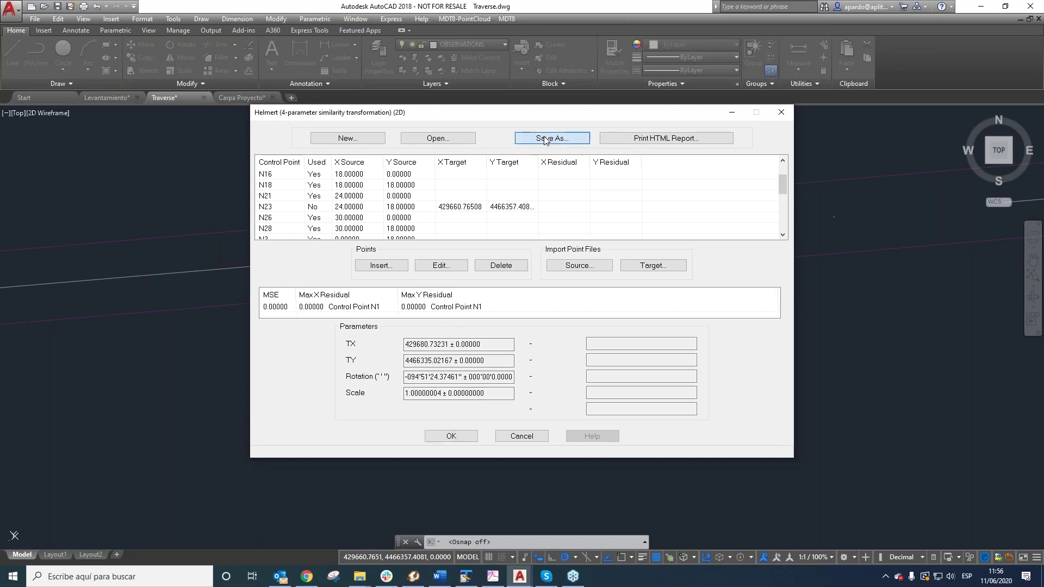
left_click(456, 245)
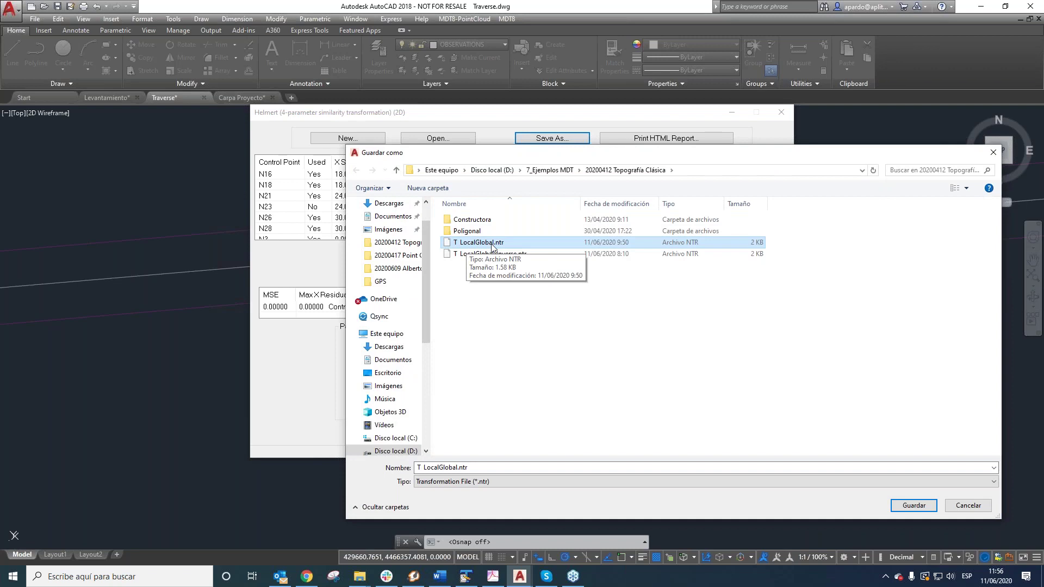
left_click(907, 504)
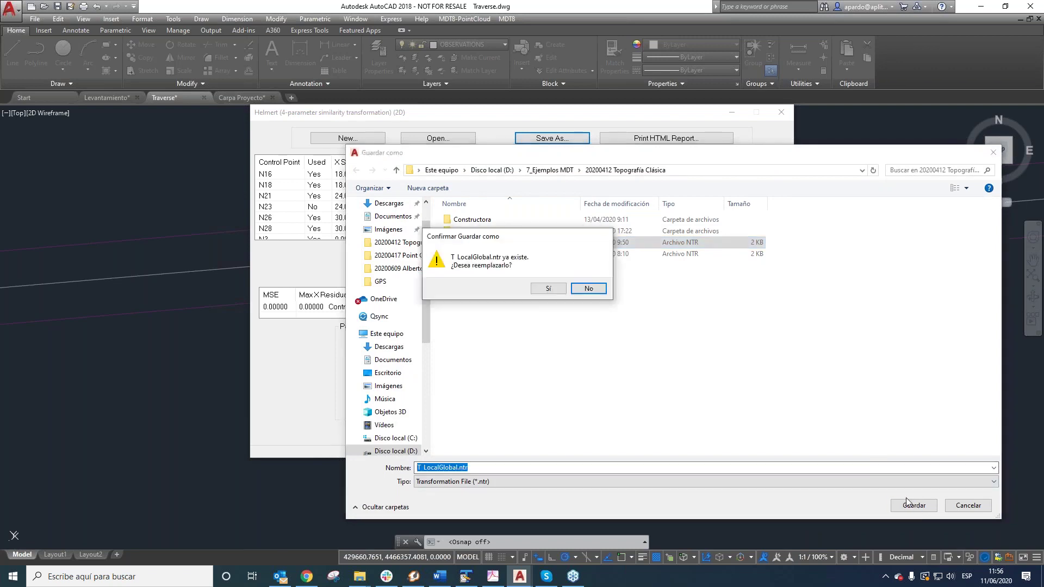
left_click(546, 289)
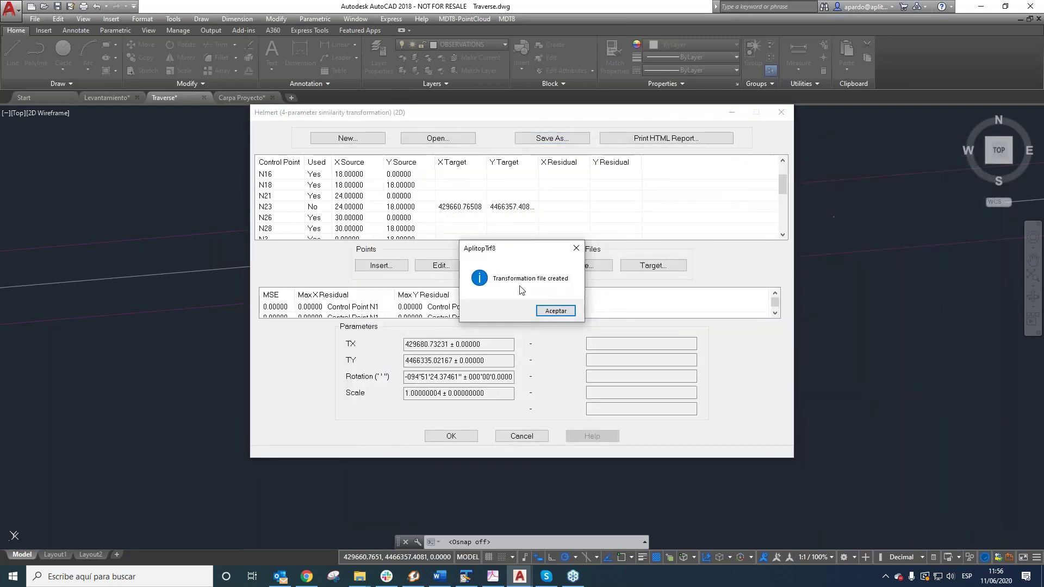
left_click(556, 311)
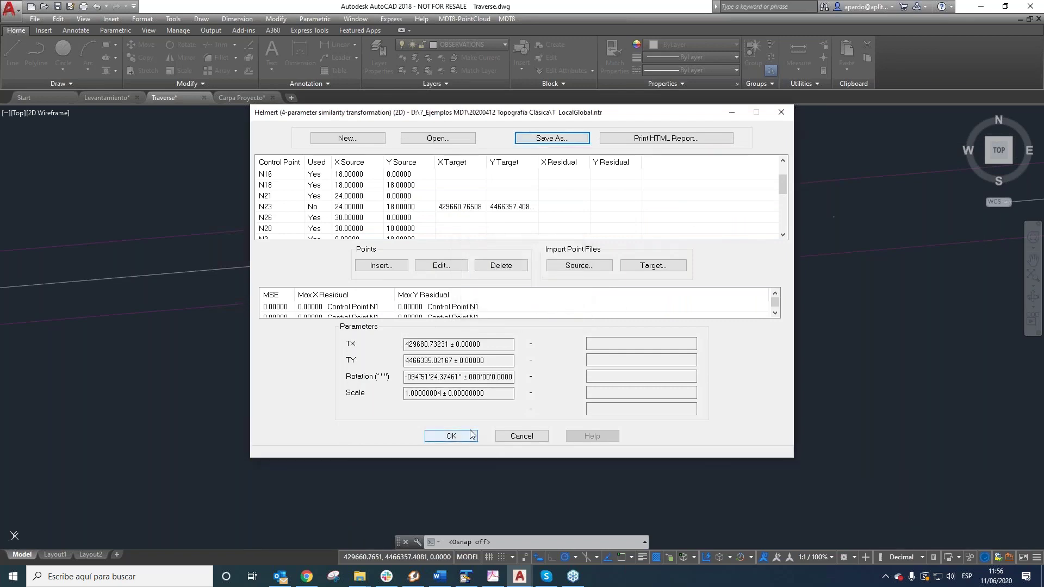
Close the Helmert transformation dialog and return to the Carpa Proyecto drawing
left_click(451, 436)
scroll(451, 294, "up", 5)
scroll(452, 294, "down", 8)
scroll(429, 115, "up", 2)
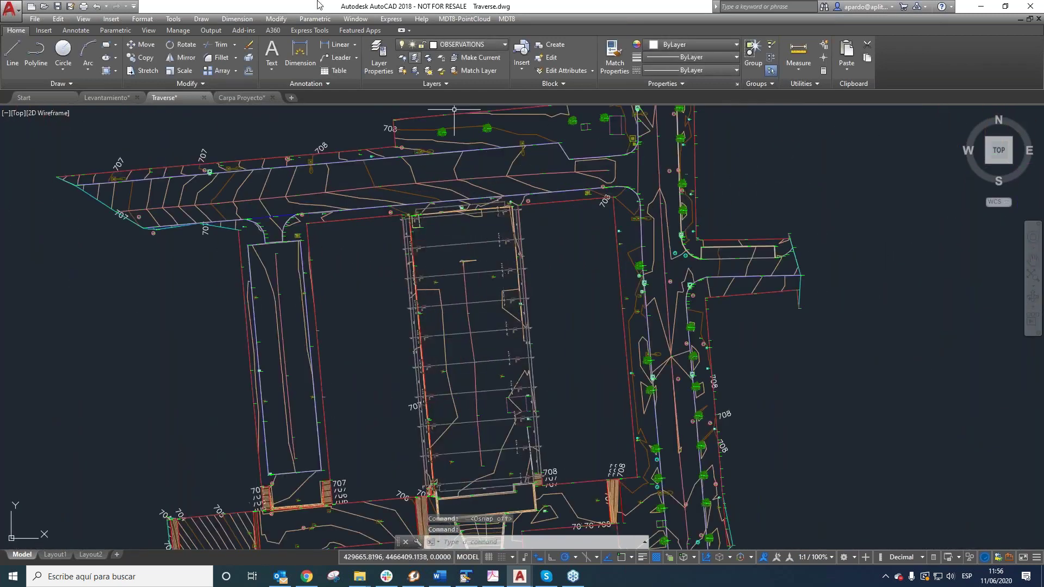
left_click(239, 98)
Draw a rectangle inside the grid and a circle in its lower right area
scroll(377, 320, "up", 6)
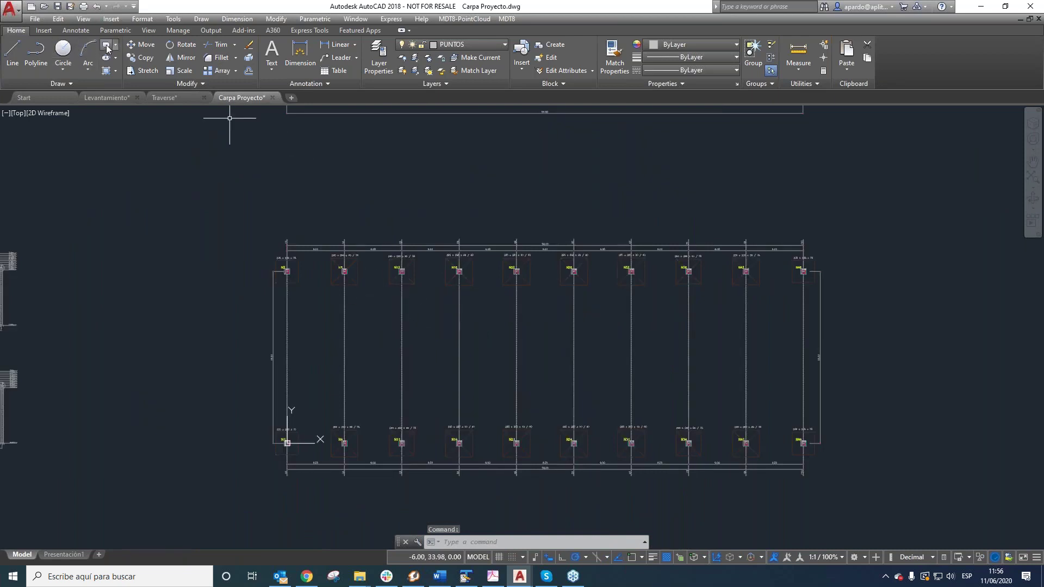
left_click(106, 44)
left_click(330, 315)
left_click(423, 330)
left_click(63, 50)
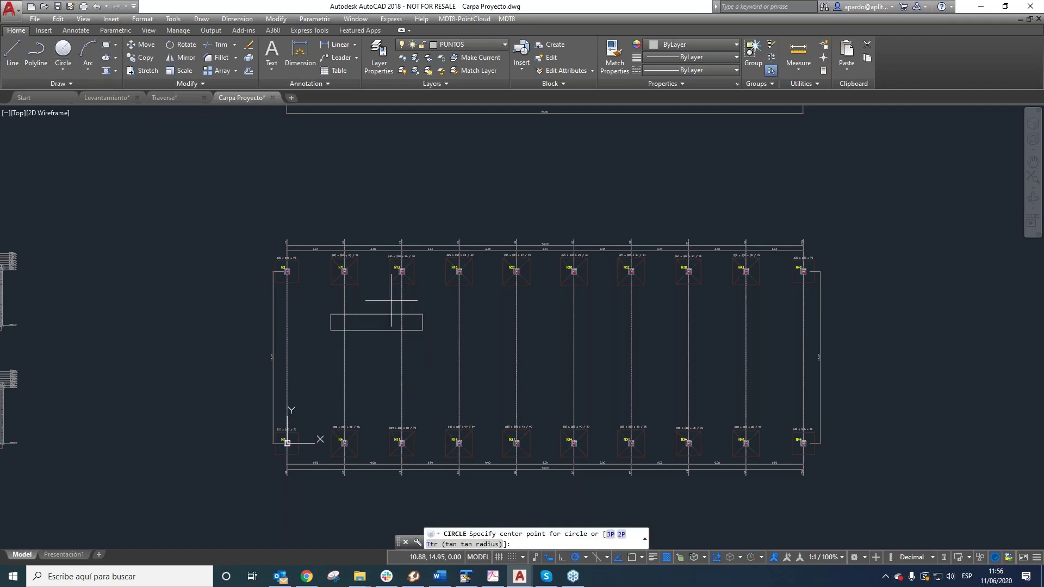
left_click(703, 385)
left_click(735, 384)
Select the new circle and rectangle and move both to layer 0_Entry
left_click(736, 365)
left_click(693, 351)
left_click(433, 333)
left_click(427, 314)
left_click(327, 295)
left_click(432, 338)
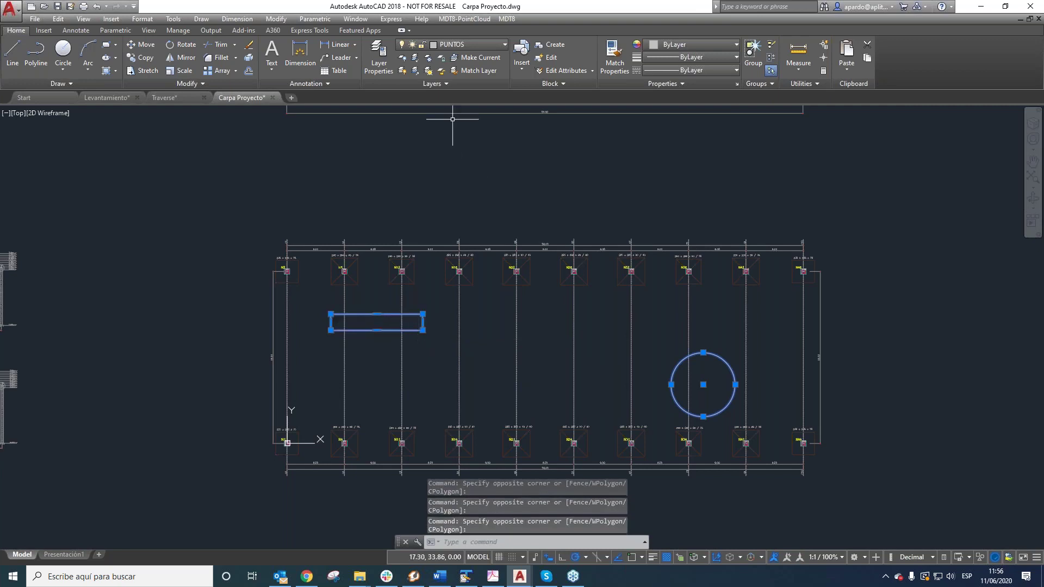
left_click(458, 50)
left_click(459, 70)
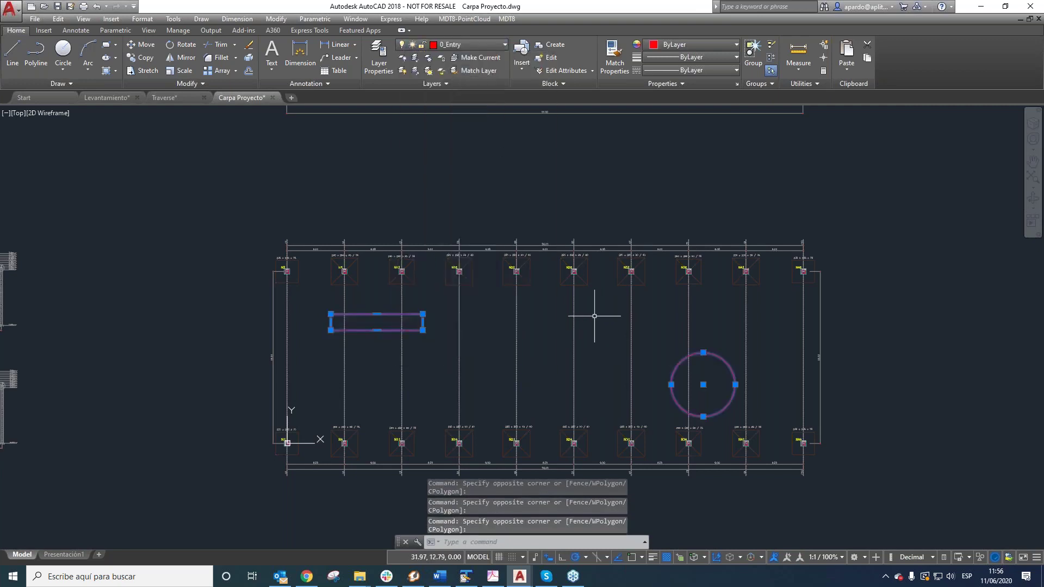
left_click(503, 19)
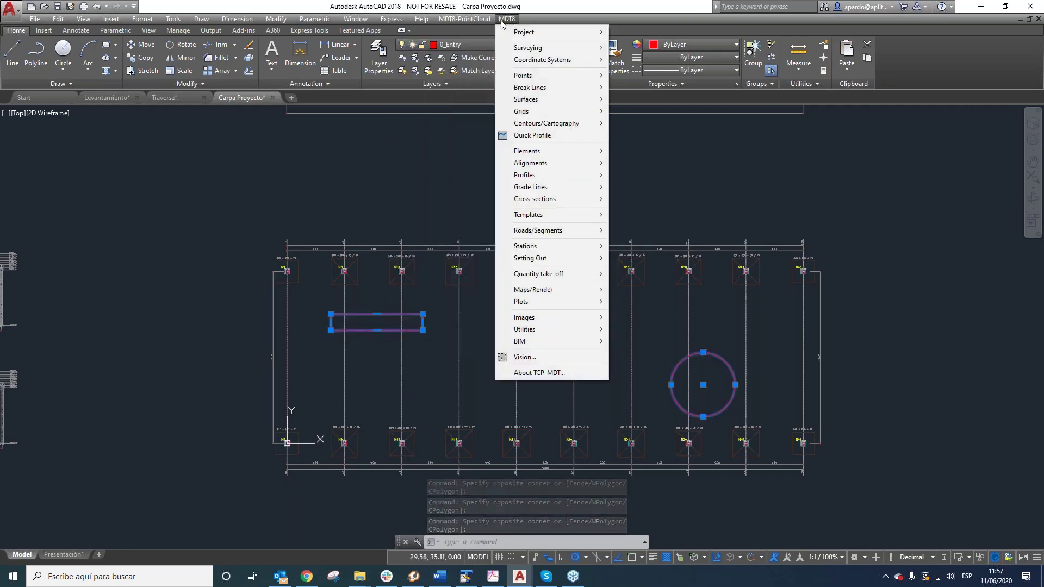
Load T_LocalGlobal.ntr as the Helmert 4-parameter 2D file in MDT8's Transform Drawing dialog
mouse_move(550, 64)
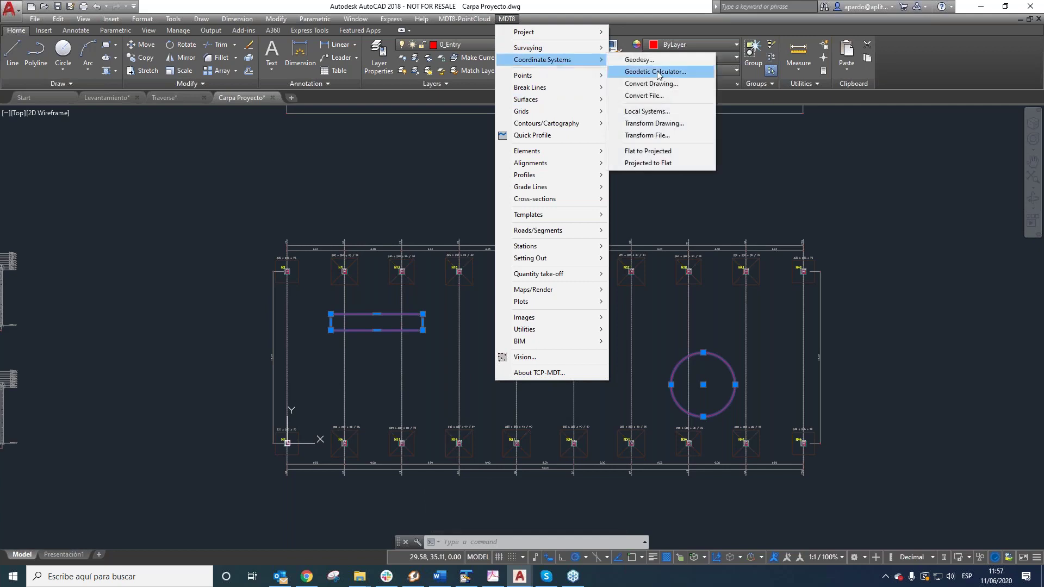
left_click(669, 124)
left_click(594, 253)
left_click(546, 242)
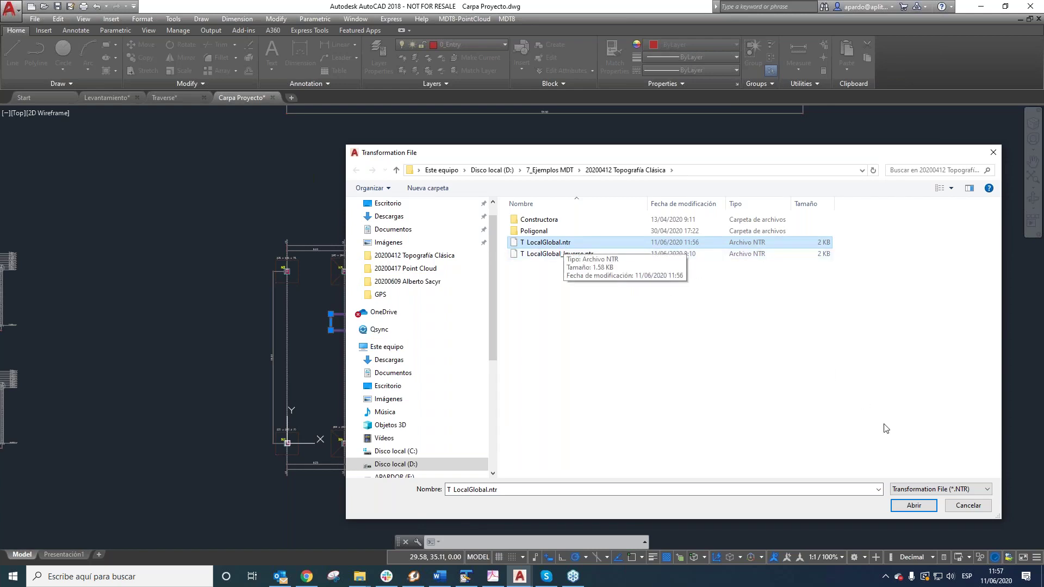
left_click(913, 505)
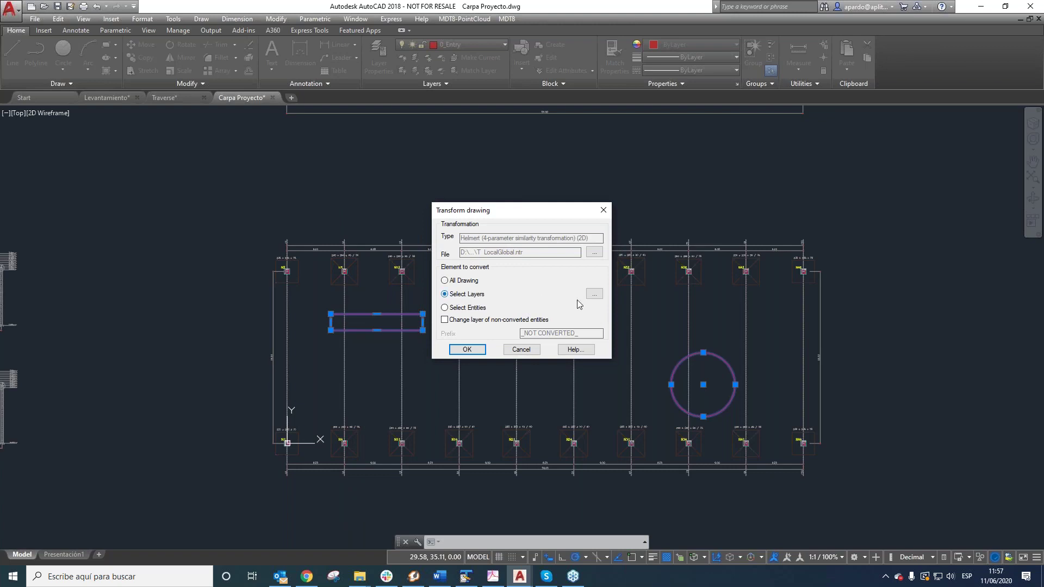
Choose layer 0_Entry for conversion by picking one of its objects in the drawing
left_click(594, 294)
left_click(580, 326)
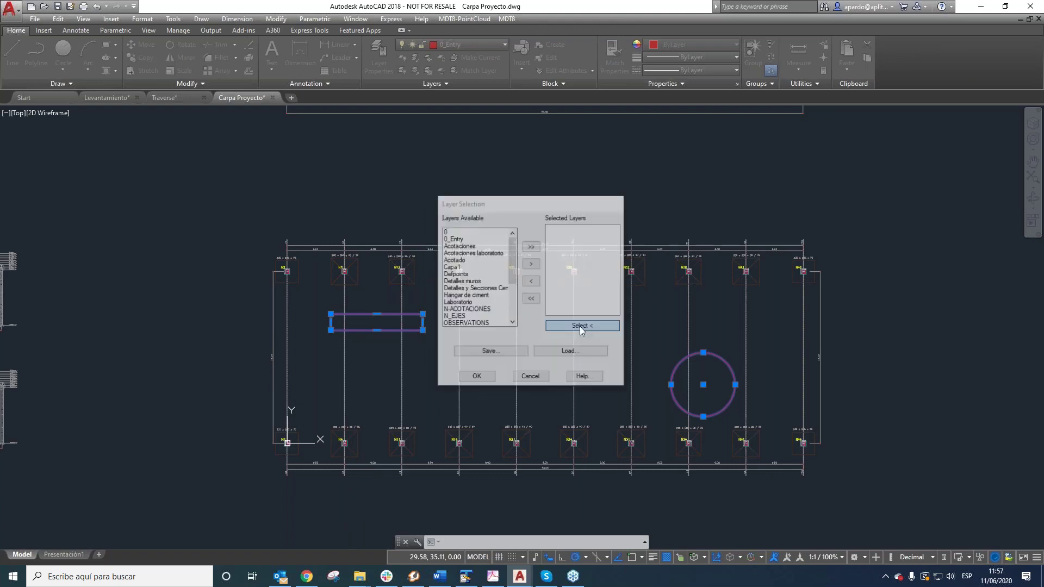
left_click(416, 330)
key("Return")
left_click(473, 376)
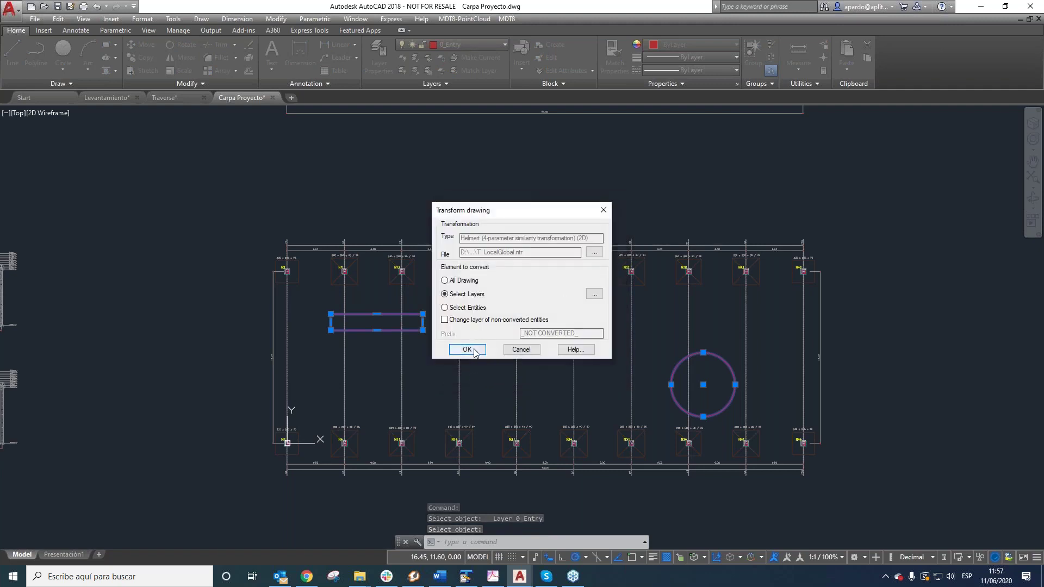
Apply the Helmert transformation, converting 2 entities, then zoom to extents with Z, E
left_click(470, 351)
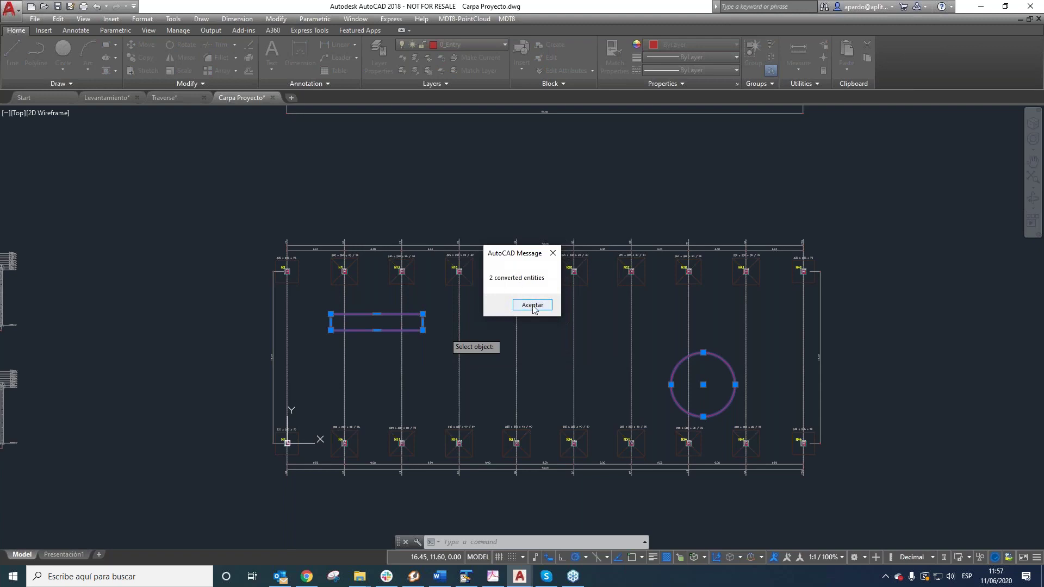
left_click(532, 306)
type("z")
key("Return")
type("e")
key("Return")
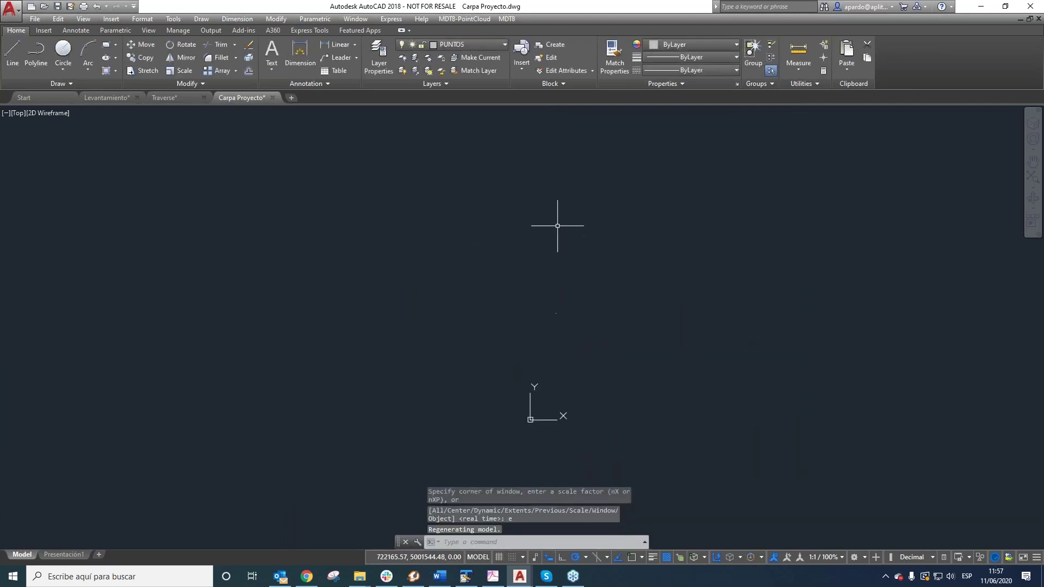
Window-select the converted rectangle and circle and copy them with Ctrl+C
left_click(569, 307)
left_click(500, 256)
key("ctrl+c")
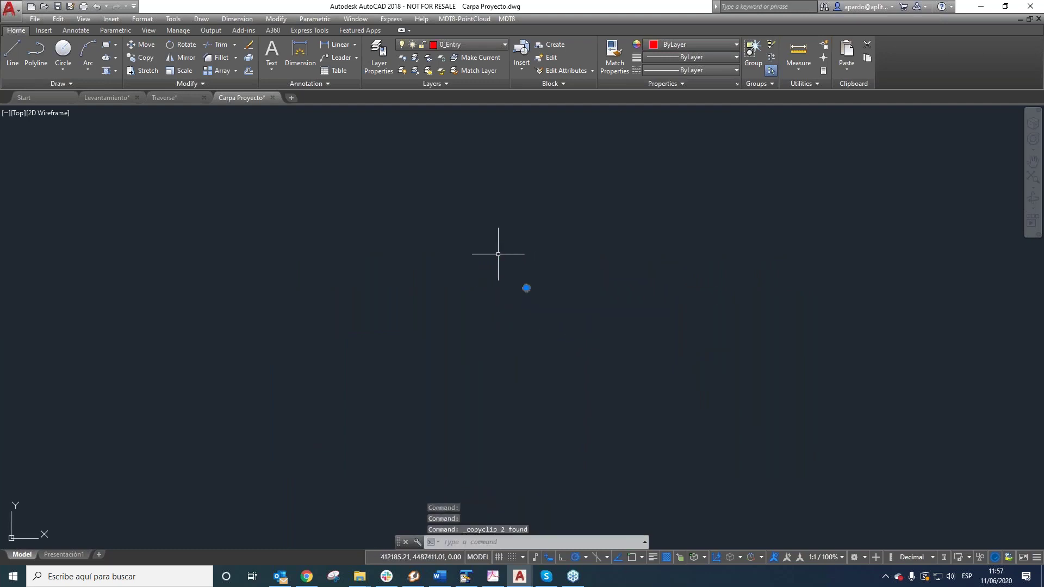
Paste the copied entities into Traverse.dwg at their original global coordinates
left_click(162, 100)
left_click(57, 19)
left_click(95, 143)
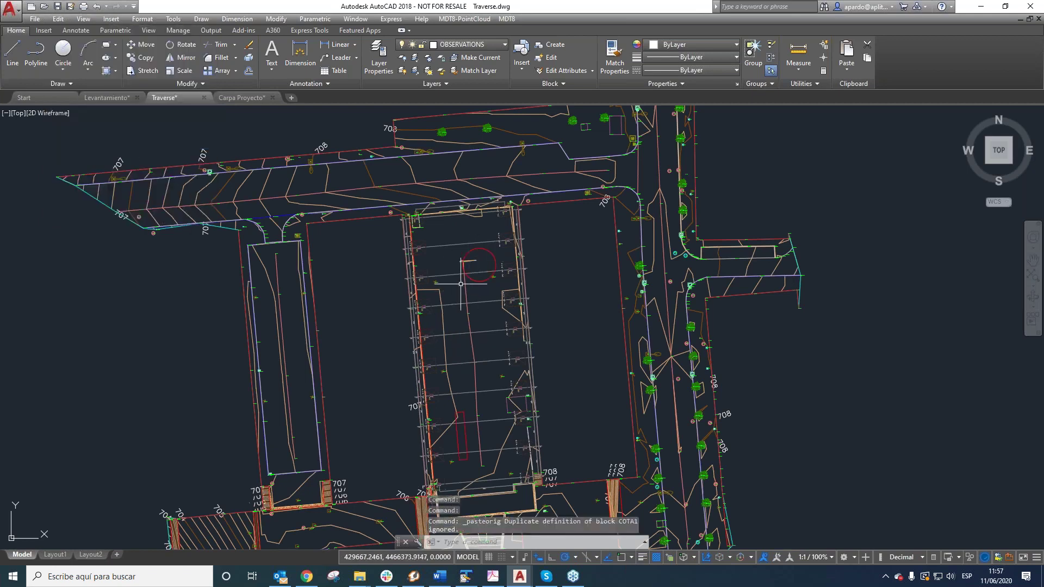
scroll(468, 335, "down", 5)
scroll(476, 304, "up", 4)
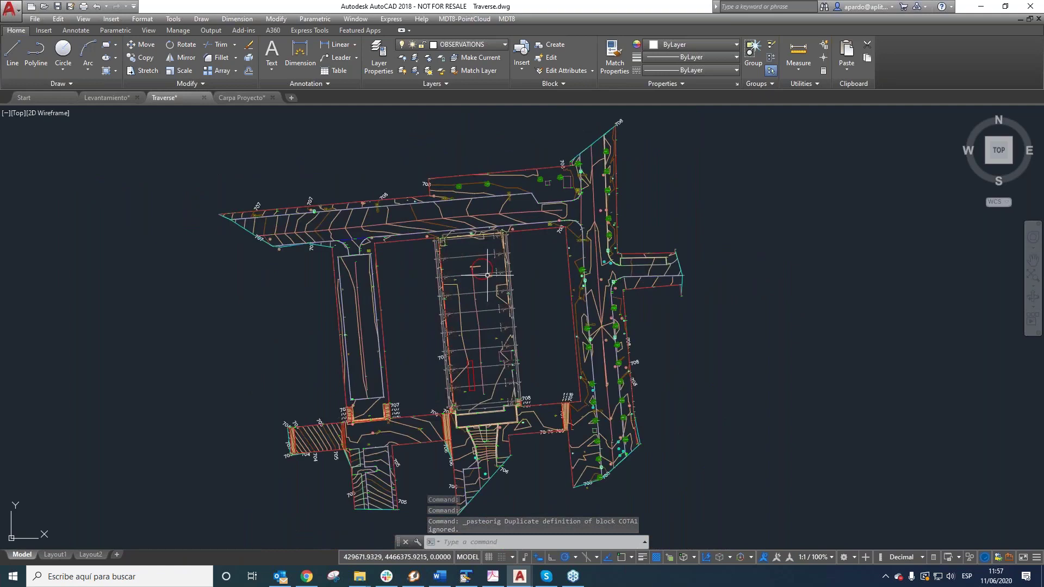
scroll(481, 285, "down", 2)
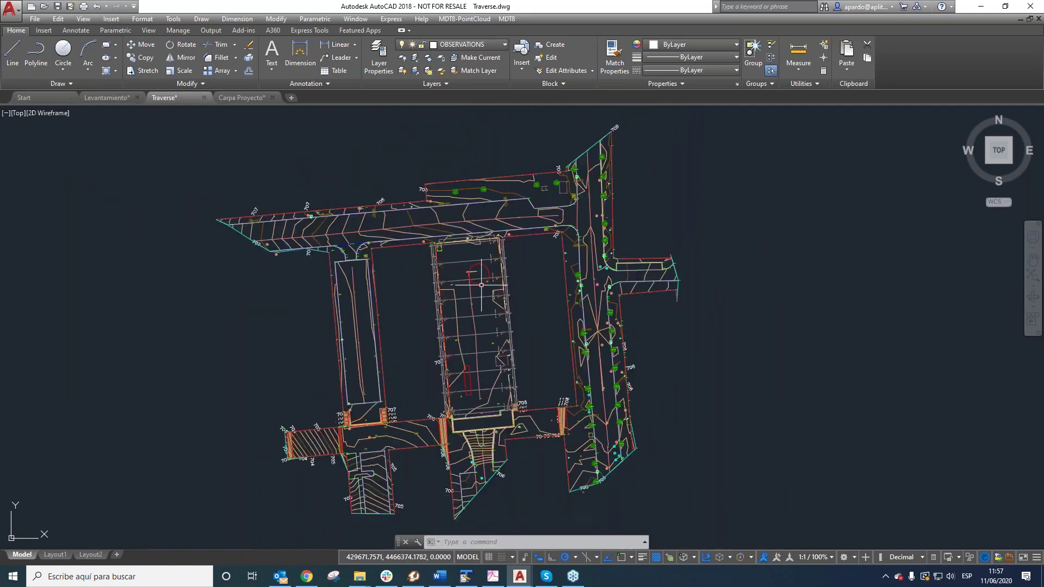
scroll(481, 285, "down", 4)
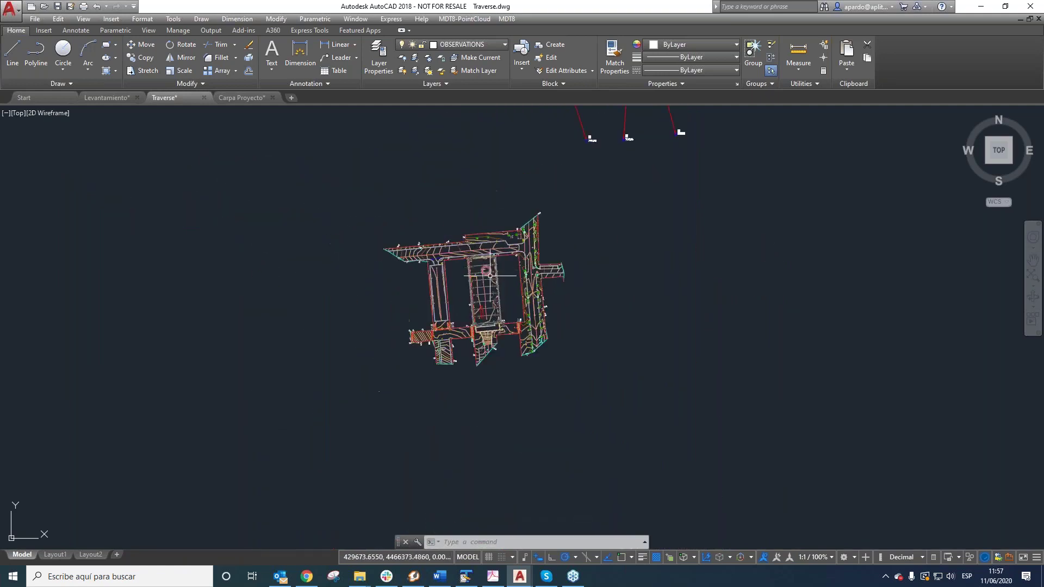
scroll(454, 241, "up", 4)
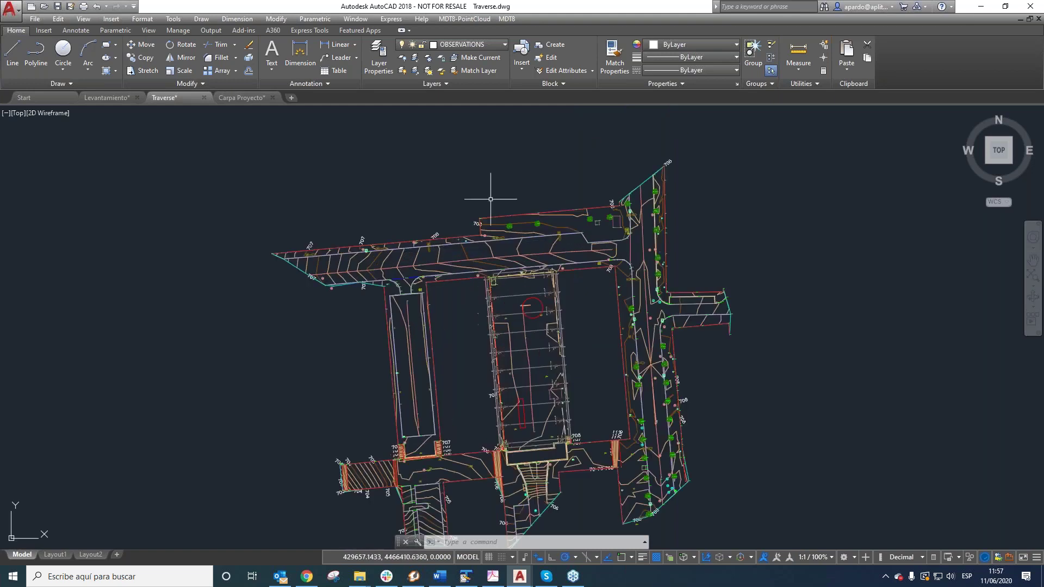
left_click(507, 19)
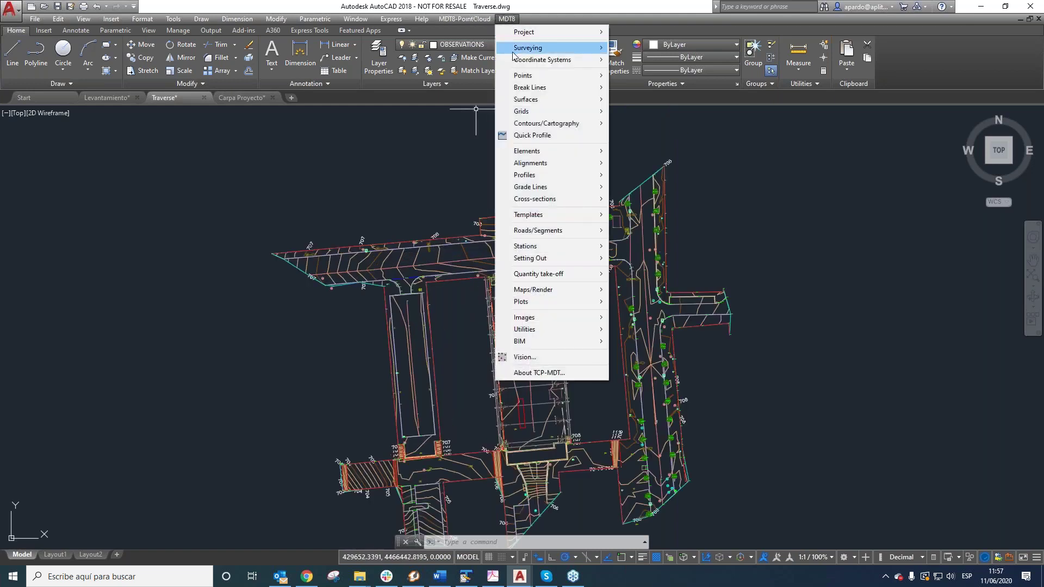
mouse_move(549, 49)
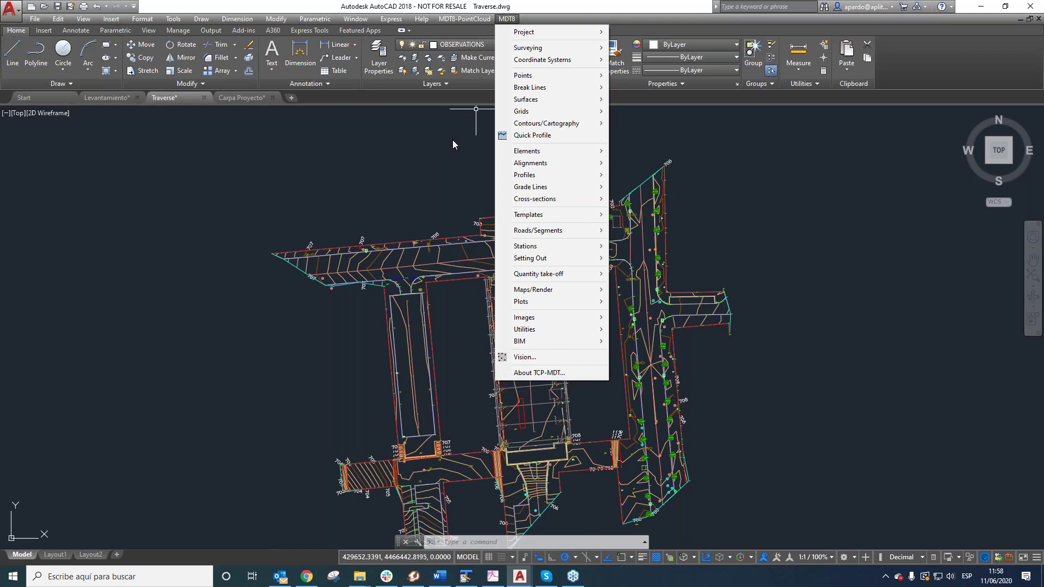
left_click(456, 138)
Scroll the TcpMDT Surveying page to the Download dossier, Request a quotation and Free 30 days trial buttons
left_click(469, 138)
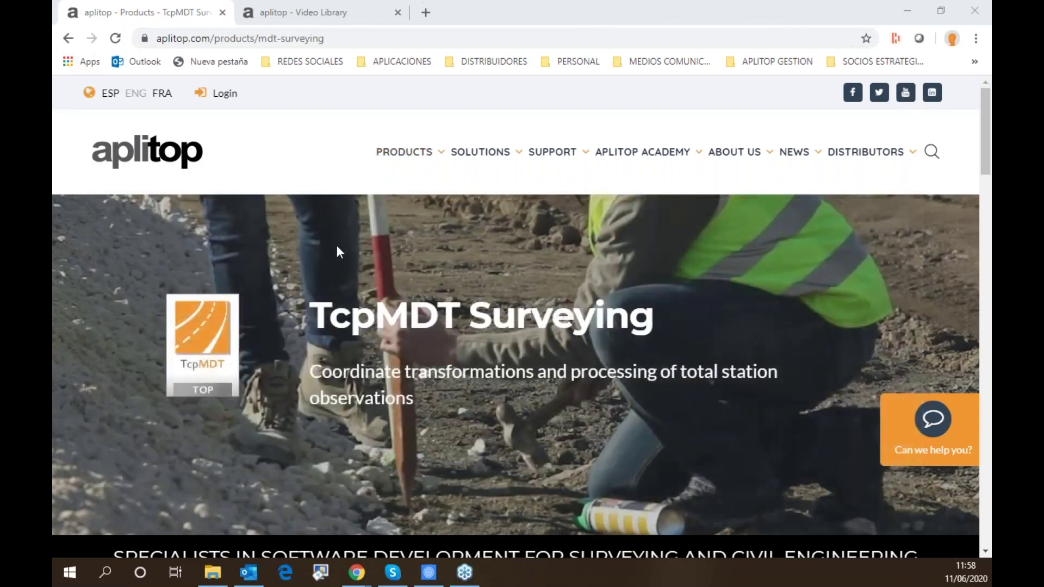
scroll(305, 142, "down", 2)
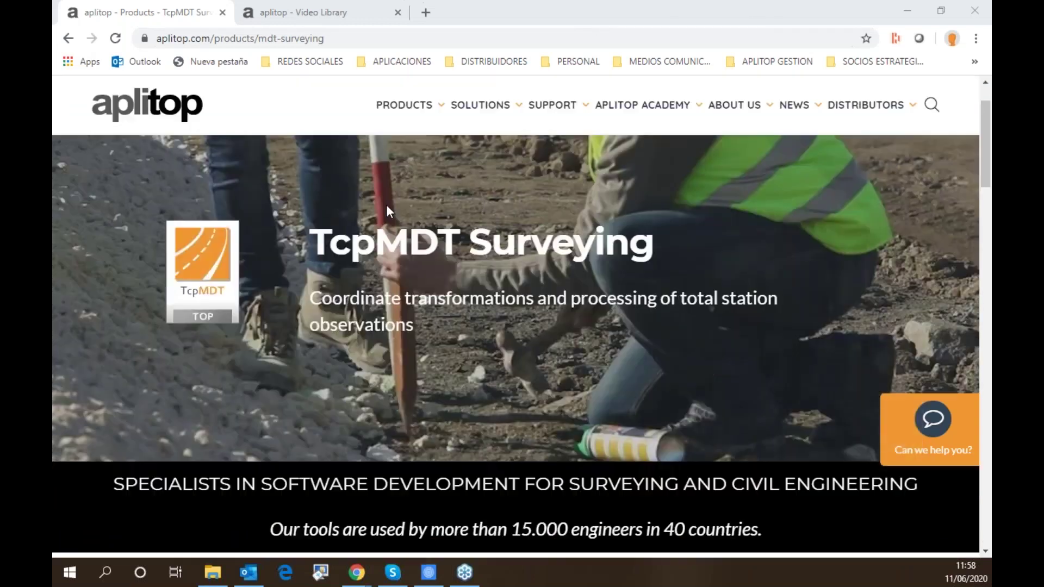
scroll(222, 173, "up", 2)
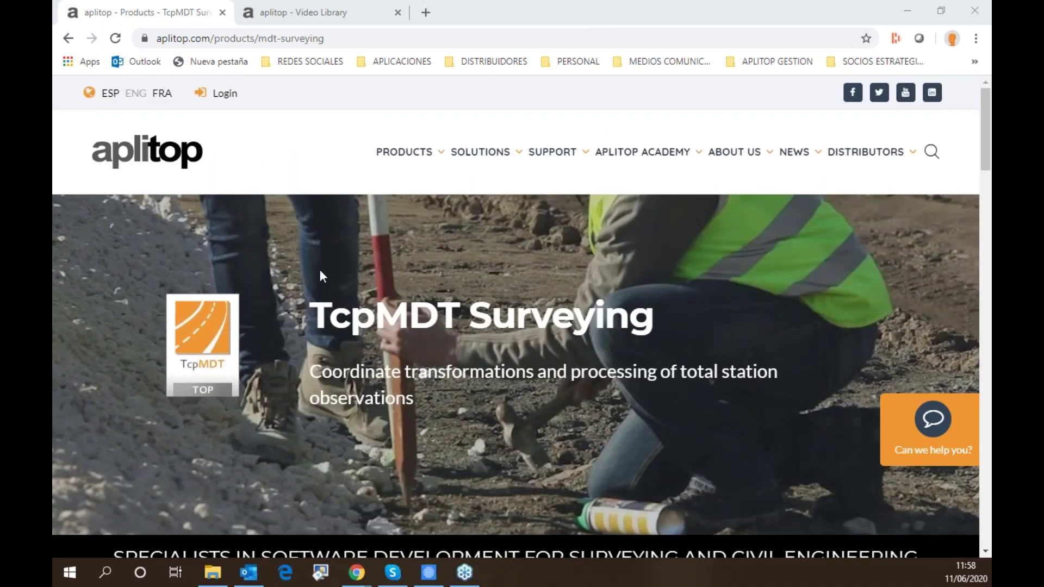
scroll(320, 269, "down", 3)
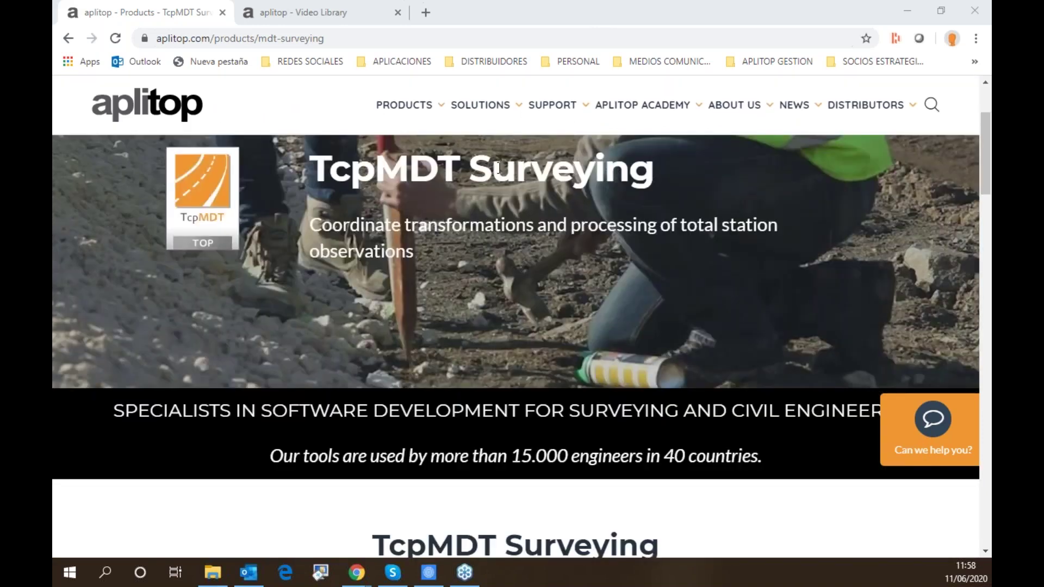
mouse_move(408, 107)
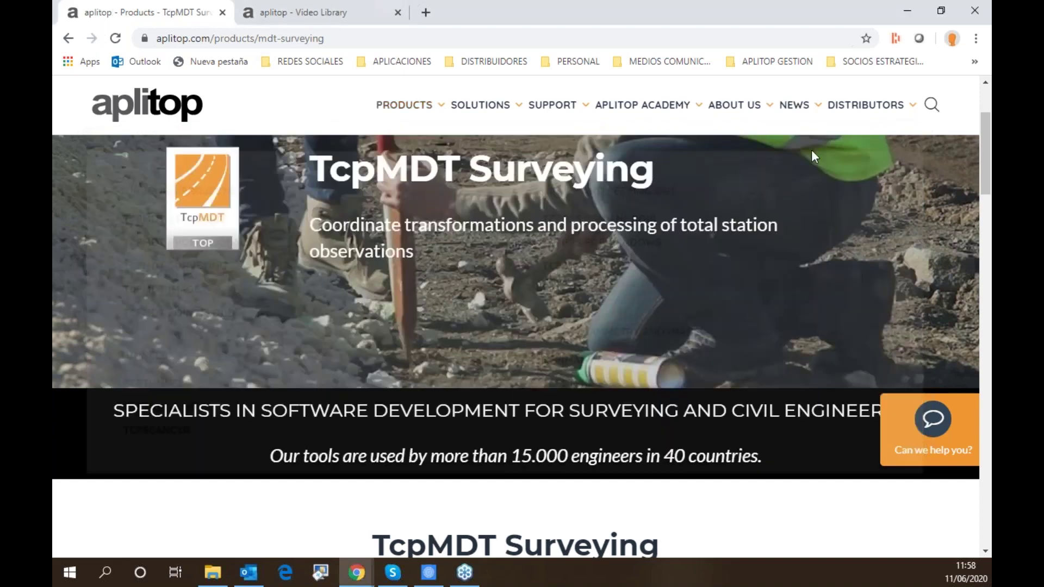
scroll(549, 253, "down", 8)
scroll(516, 243, "down", 12)
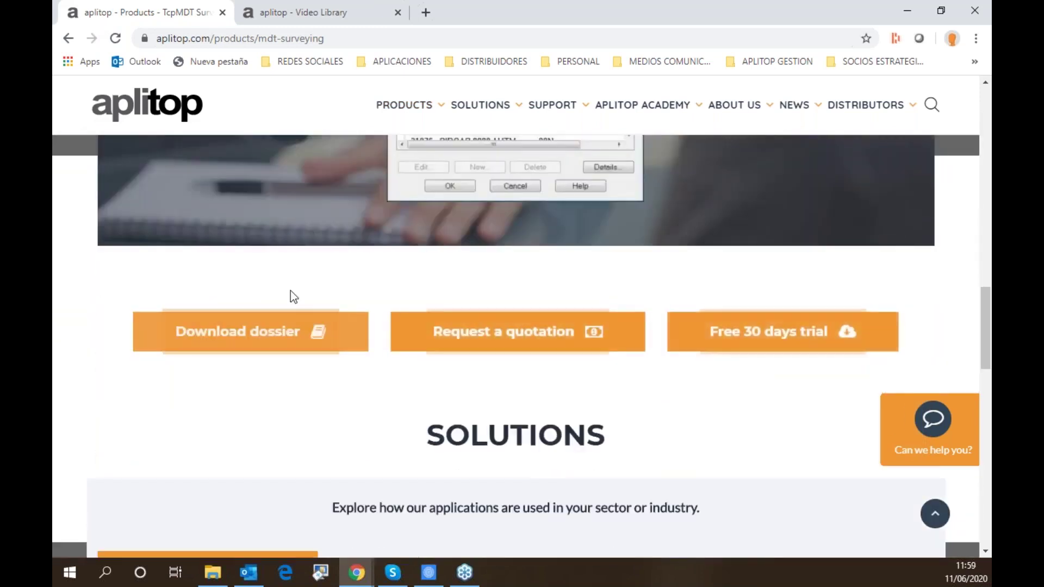
scroll(575, 314, "up", 5)
scroll(342, 191, "down", 5)
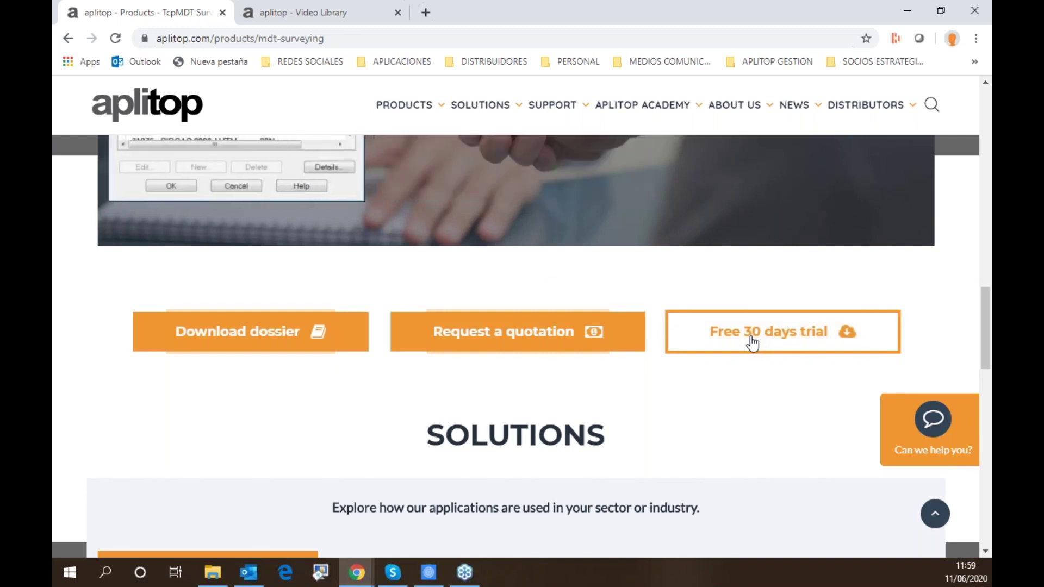
Browse the aplitop Video Library webinars, such as Discover TcpMDT Point Cloud Module
left_click(311, 12)
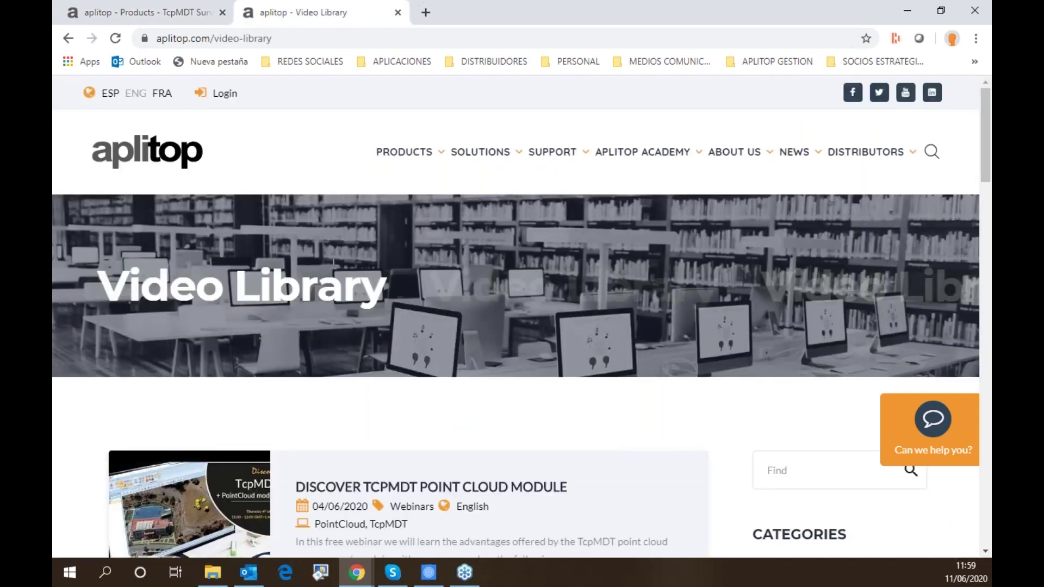
mouse_move(638, 158)
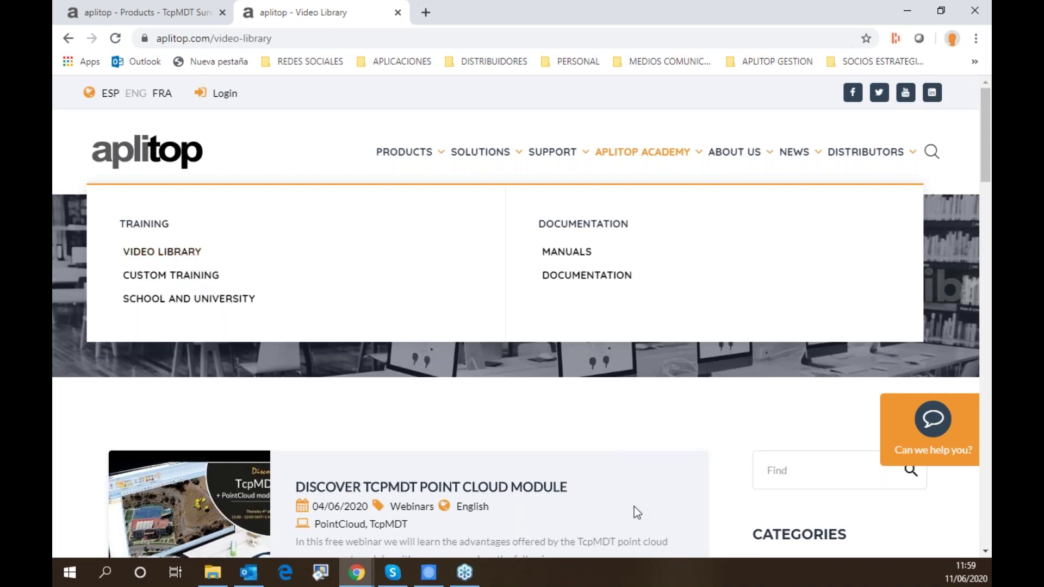
scroll(658, 416, "down", 8)
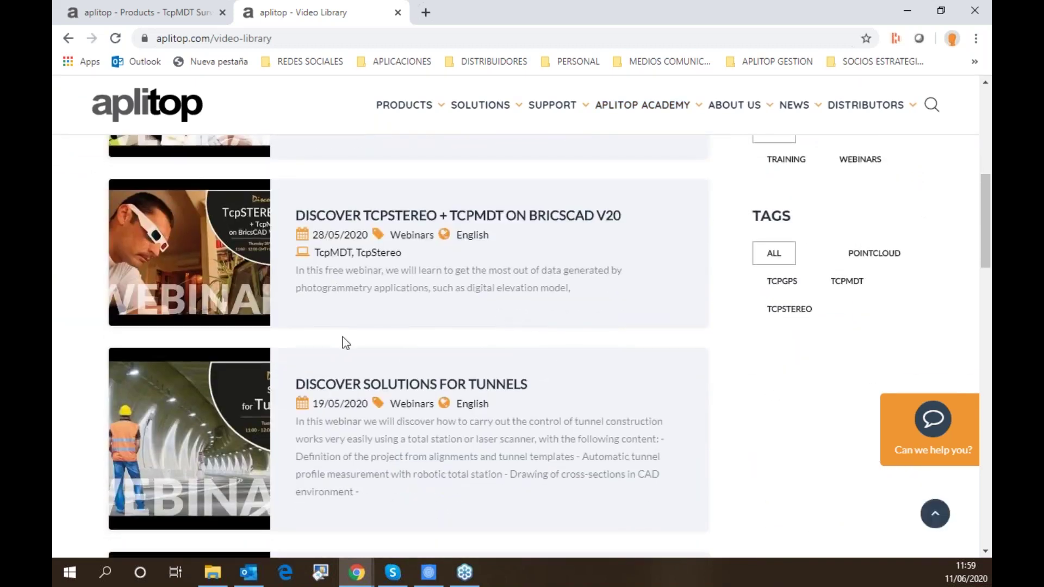
scroll(344, 342, "up", 10)
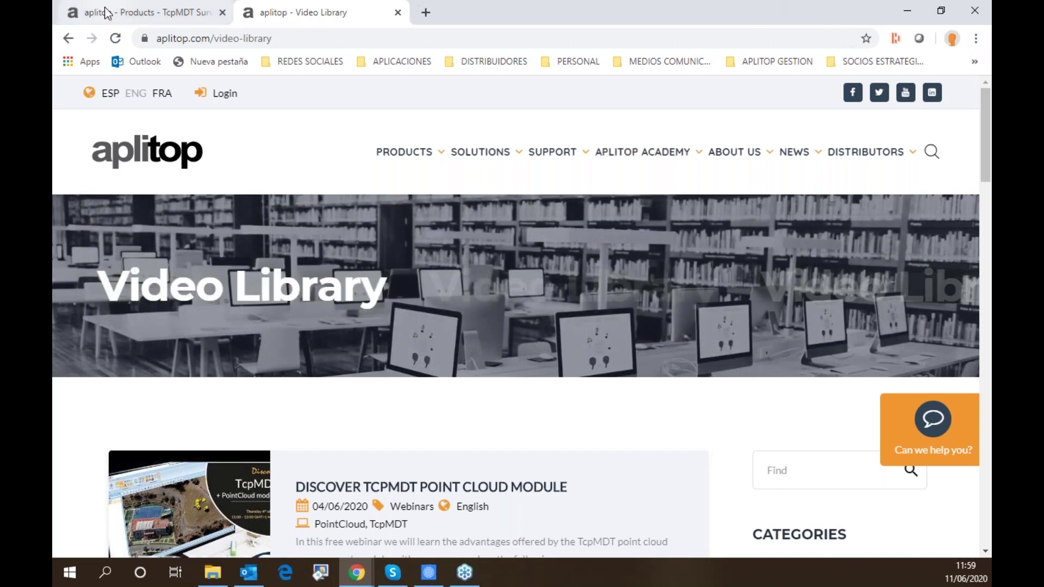
mouse_move(879, 163)
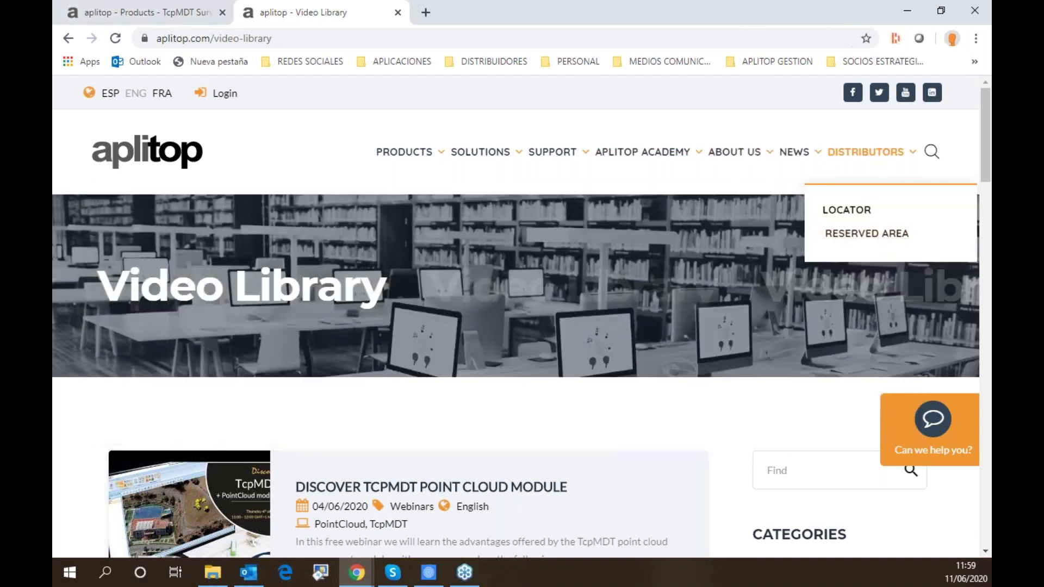
Open DISTRIBUTORS > LOCATOR and review the dealer map and Country list without filtering
left_click(854, 217)
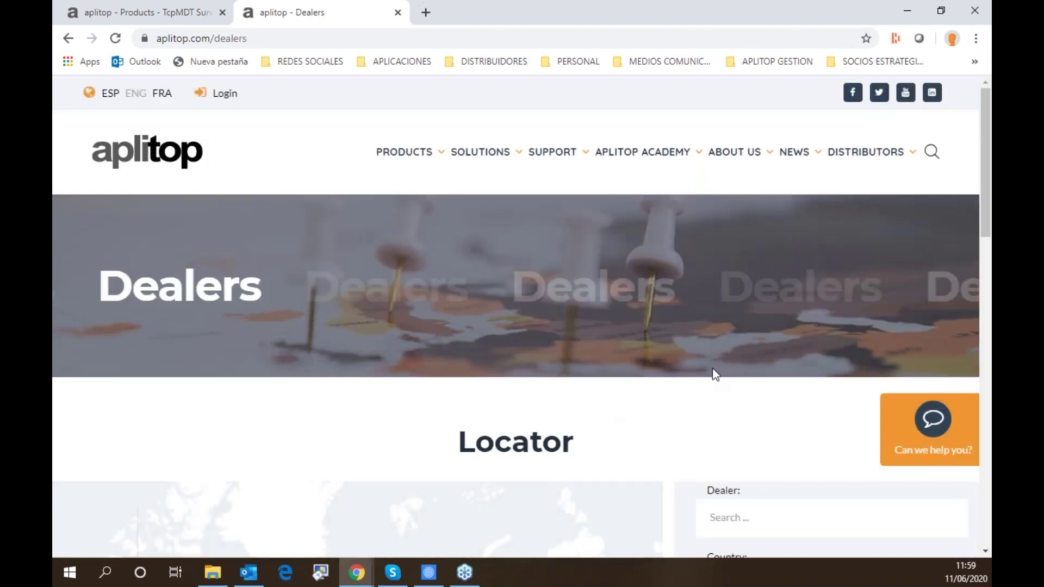
scroll(720, 355, "down", 3)
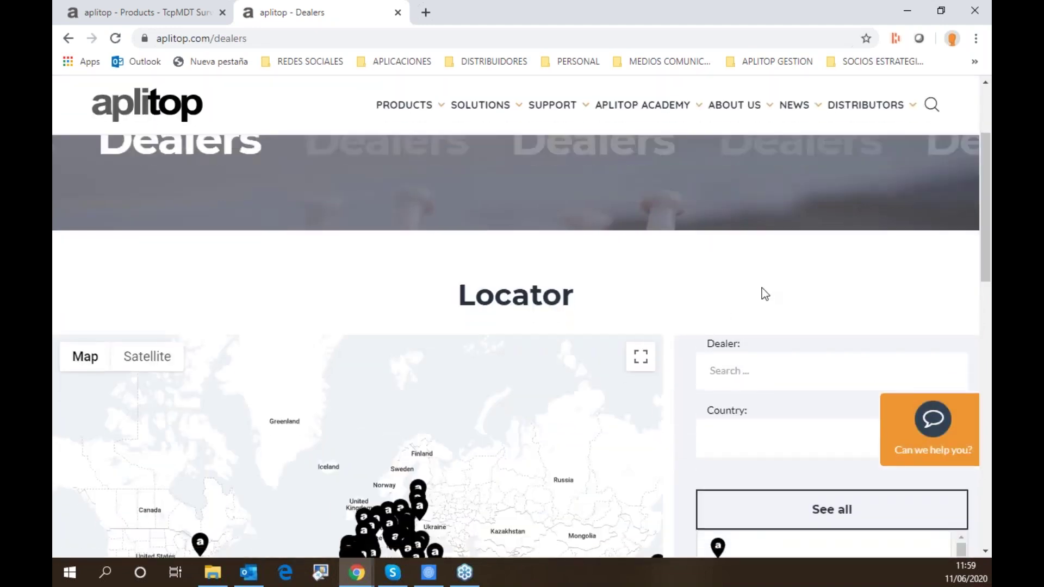
scroll(793, 270, "down", 3)
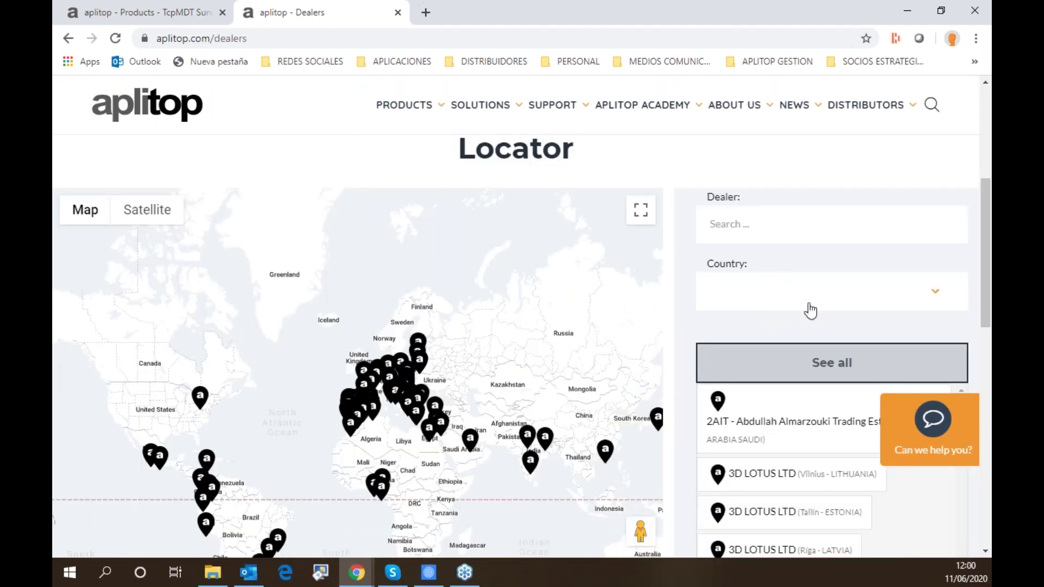
left_click(745, 292)
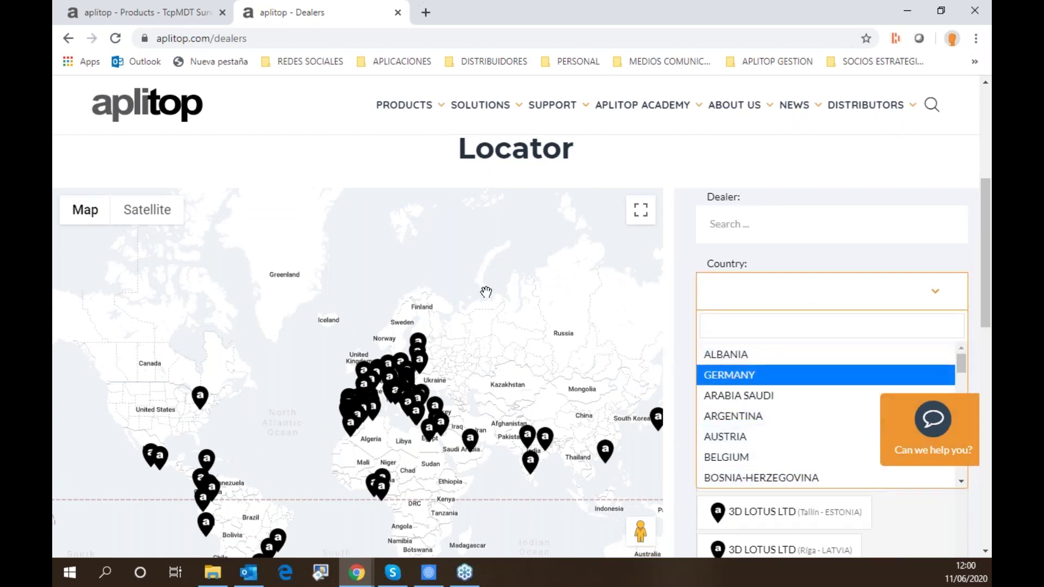
left_click(358, 169)
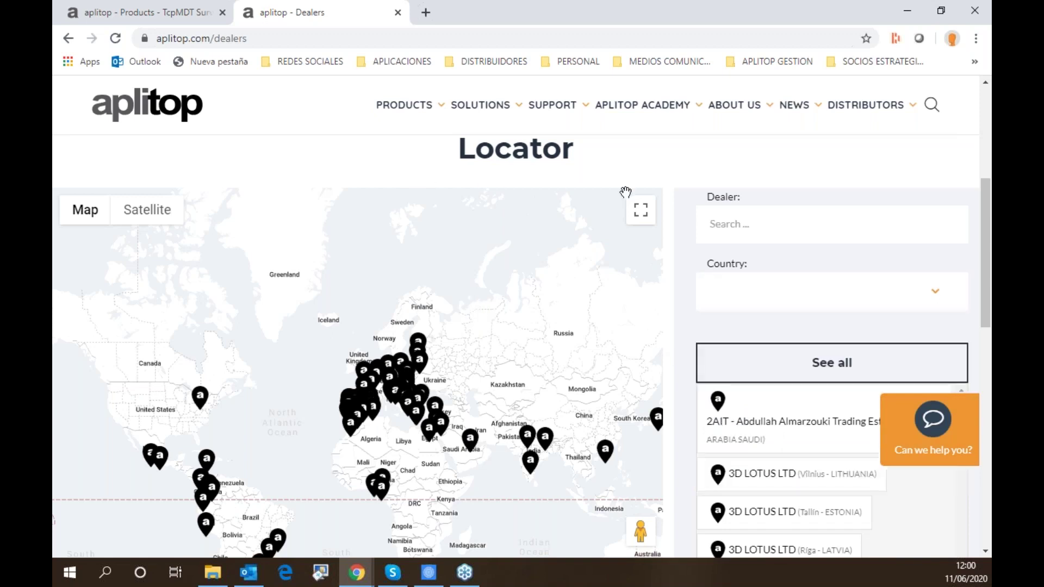
scroll(624, 193, "down", 4)
scroll(587, 252, "up", 4)
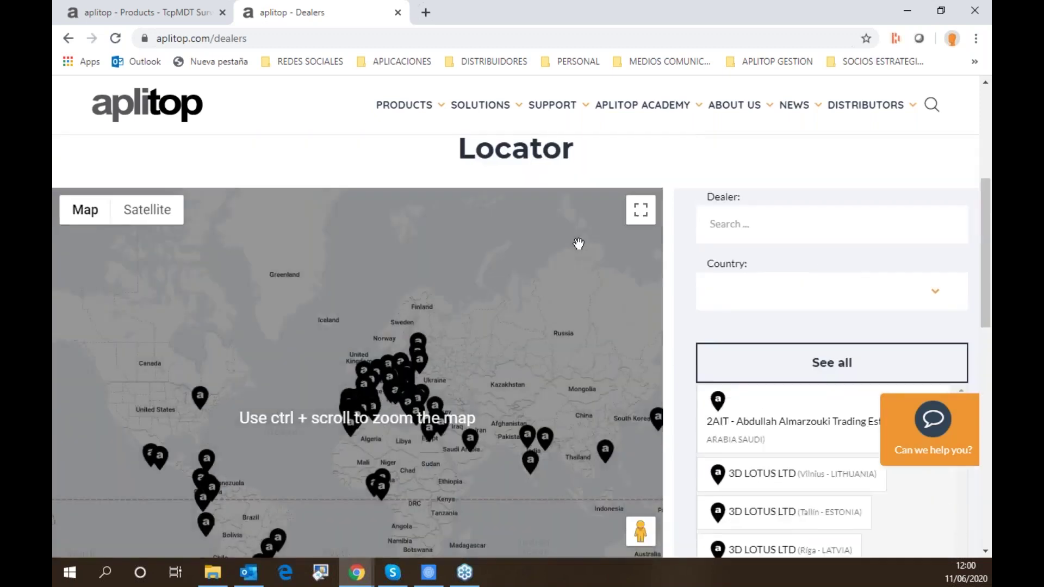